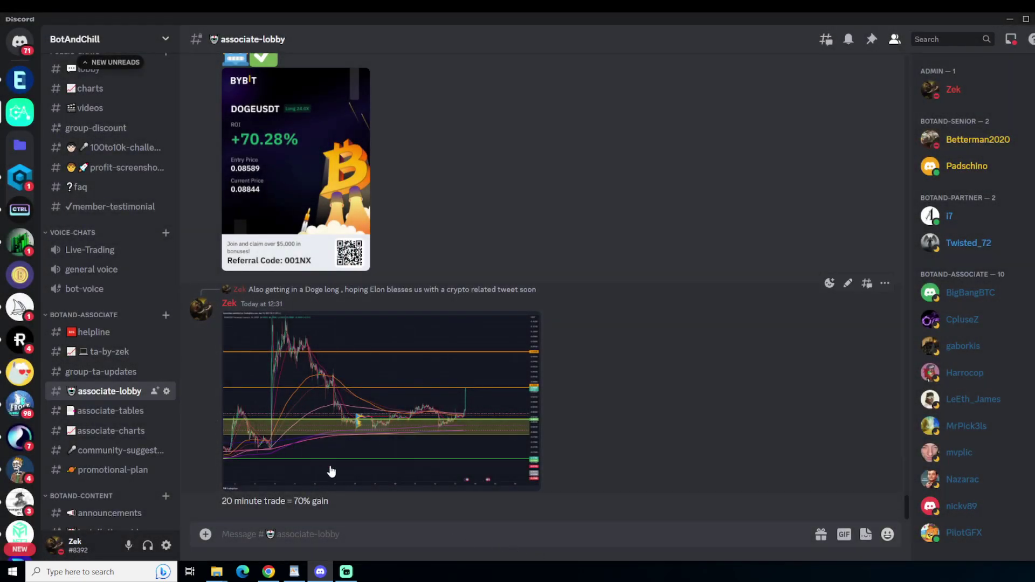
Step: Switch to Chrome and review the recent strategy signals on the ETHUSDT 15-minute chart in TradingView
{"action": "left_click", "coordinate": [269, 571]}
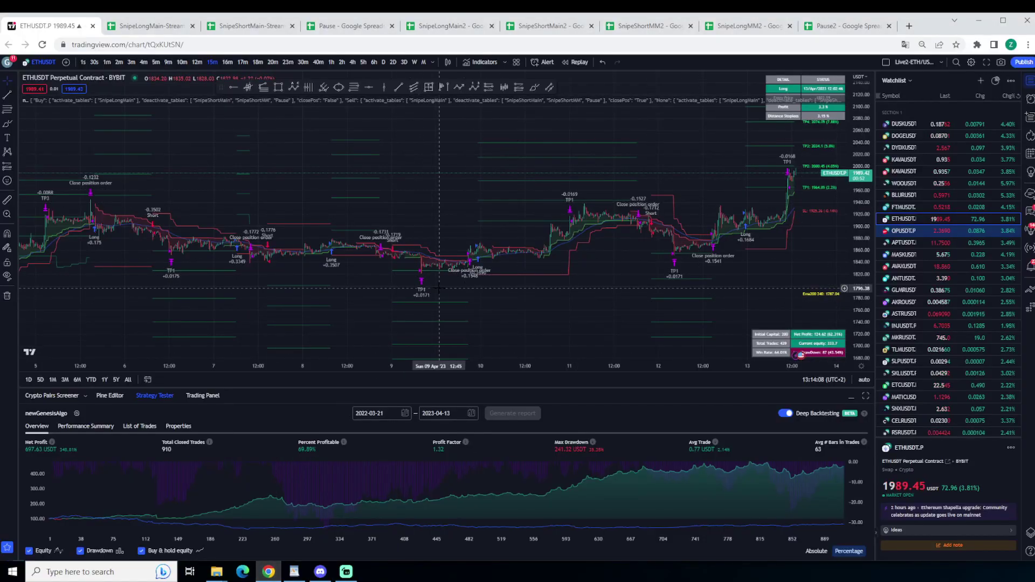
{"action": "left_click_drag", "start_coordinate": [577, 291], "coordinate": [517, 297]}
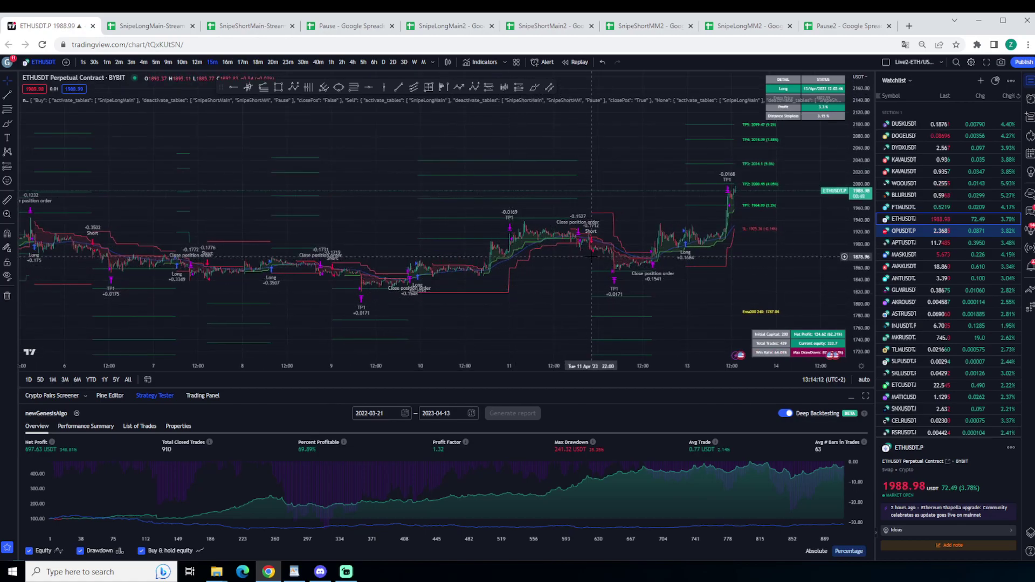
{"action": "scroll", "coordinate": [572, 269], "scroll_direction": "down", "scroll_amount": 4}
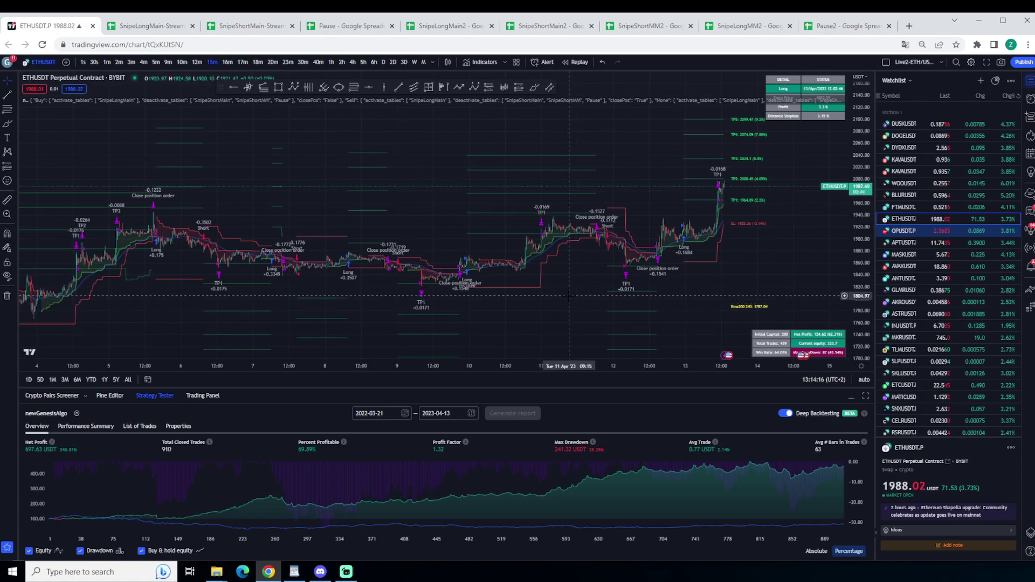
{"action": "scroll", "coordinate": [536, 281], "scroll_direction": "up", "scroll_amount": 1}
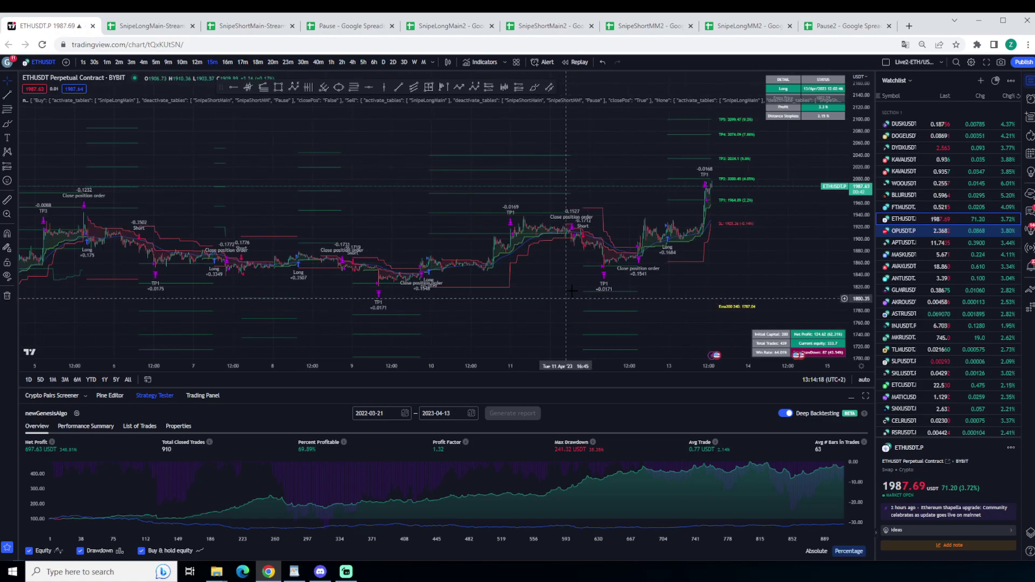
{"action": "scroll", "coordinate": [528, 273], "scroll_direction": "down", "scroll_amount": 1}
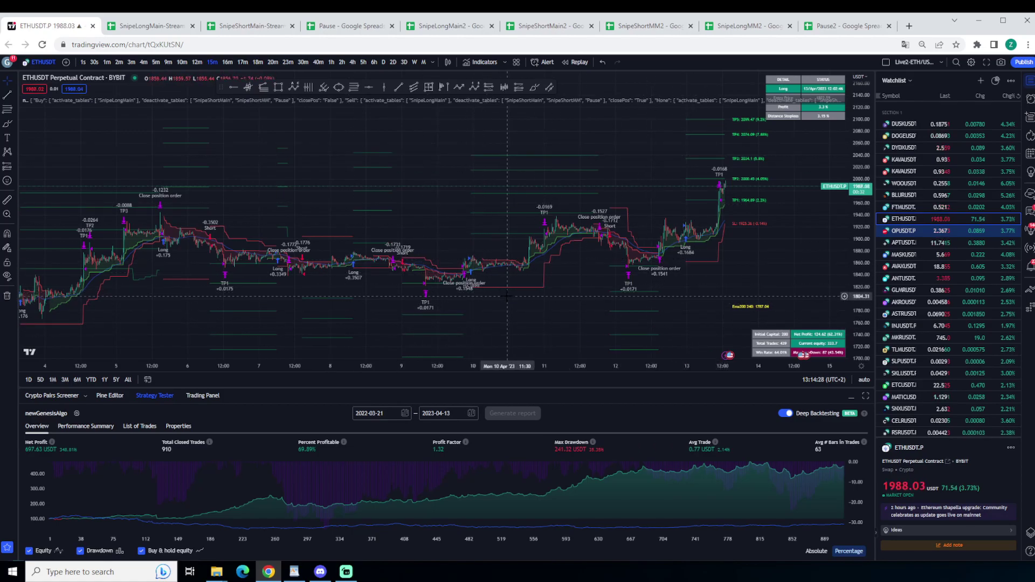
{"action": "scroll", "coordinate": [726, 302], "scroll_direction": "down", "scroll_amount": 2}
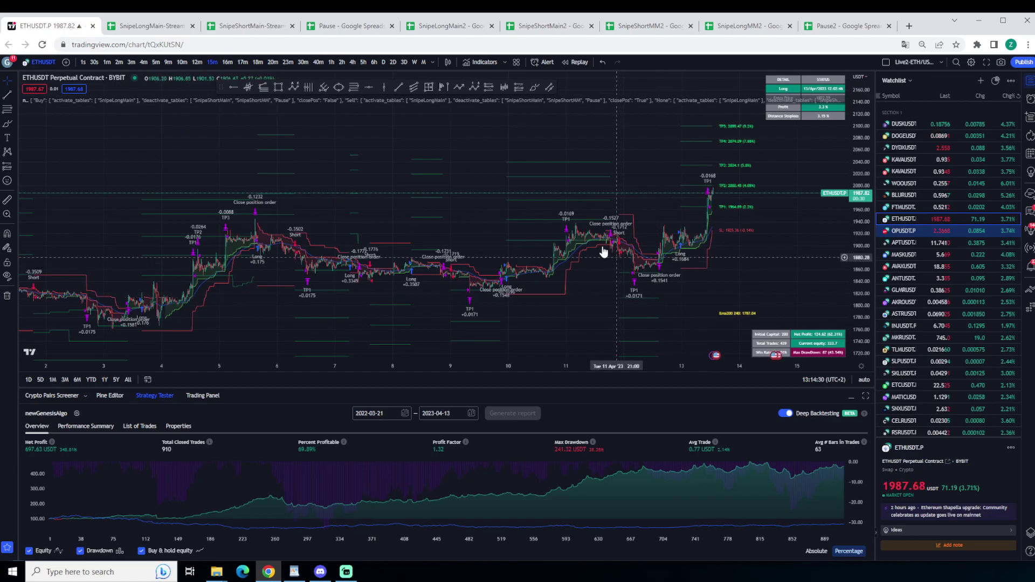
Step: Show the SnipeLongMain-Stream spreadsheet at 80% browser zoom and highlight its percentage offsets in A3:A6
{"action": "left_click", "coordinate": [136, 26]}
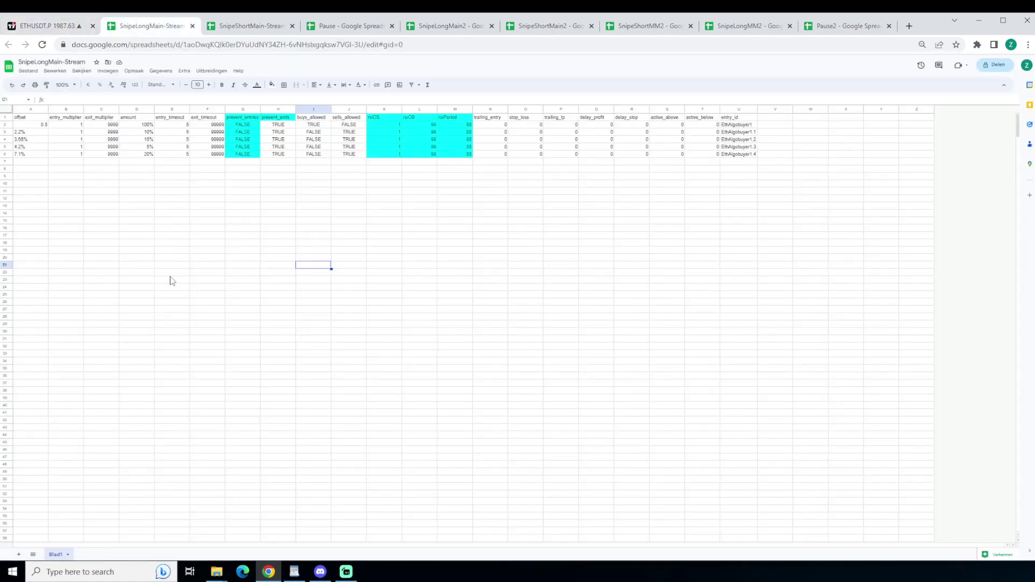
{"action": "left_click", "coordinate": [207, 169]}
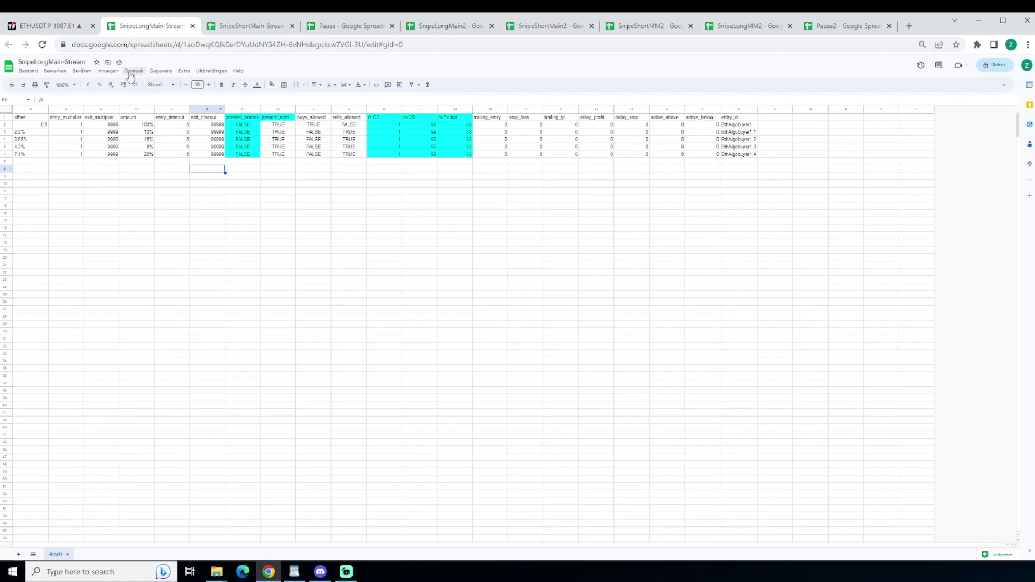
{"action": "key", "text": "ctrl+plus"}
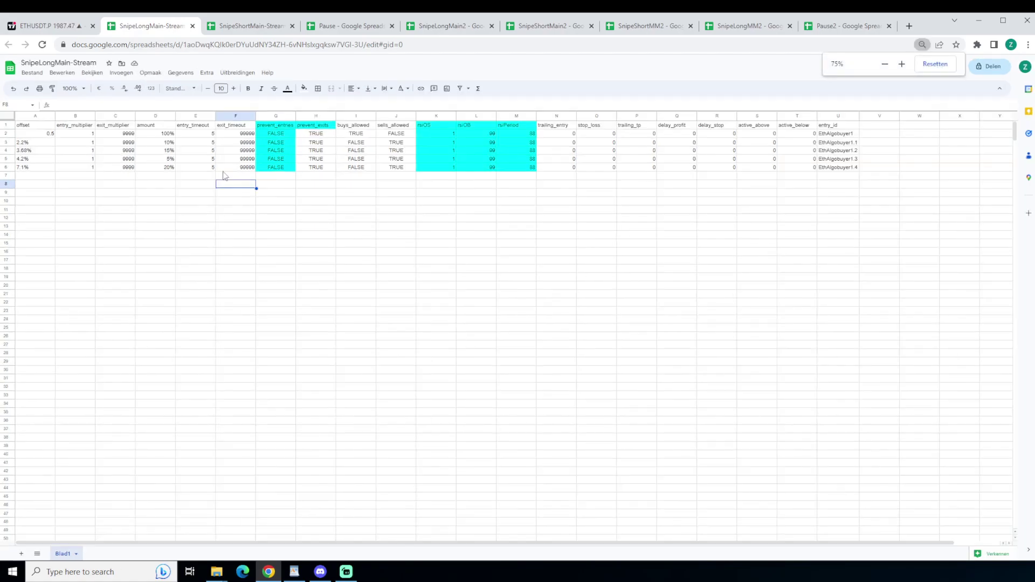
{"action": "left_click", "coordinate": [147, 247]}
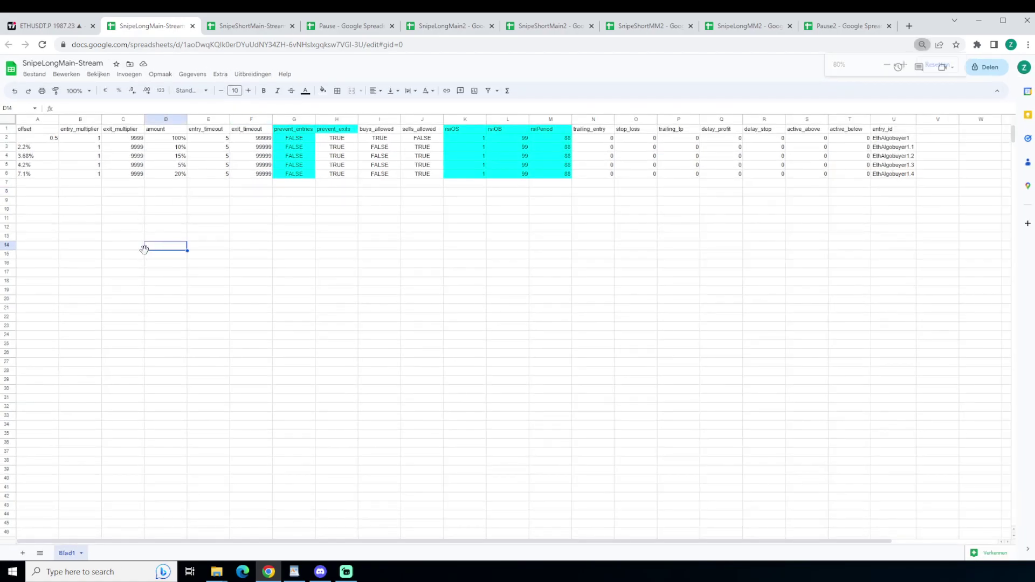
{"action": "left_click_drag", "start_coordinate": [34, 148], "coordinate": [38, 181]}
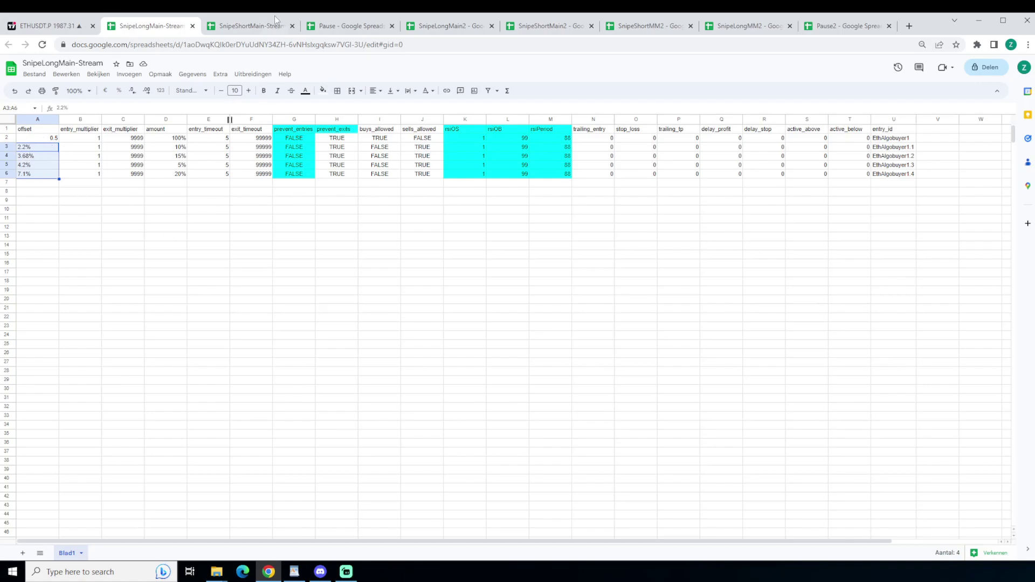
Step: Show the SnipeShortMain-Stream spreadsheet, highlighting its percentage offsets in A3:A6 and all its settings in A2:U6
{"action": "left_click", "coordinate": [232, 26]}
{"action": "left_click_drag", "start_coordinate": [45, 151], "coordinate": [45, 176]}
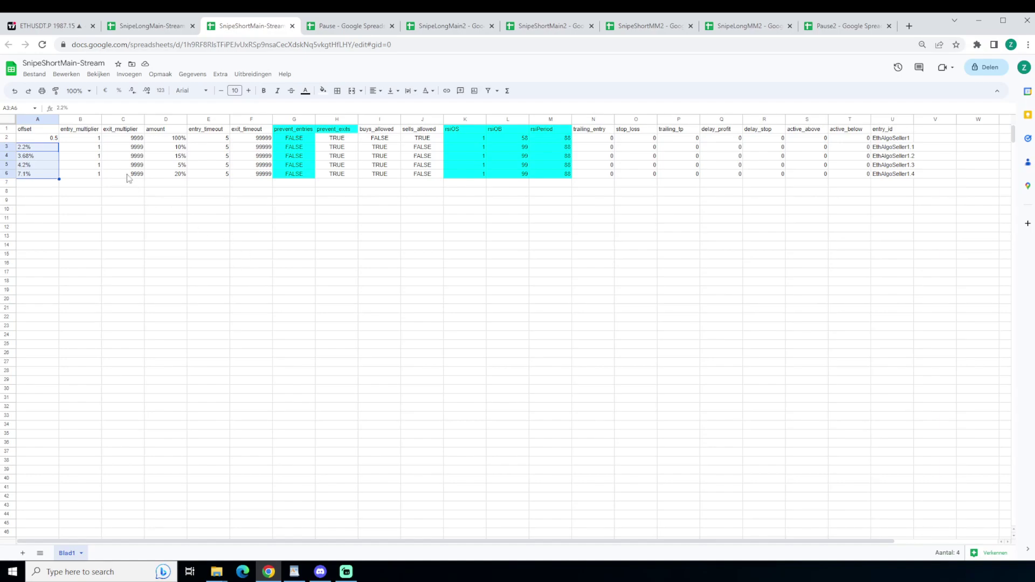
{"action": "left_click_drag", "start_coordinate": [55, 138], "coordinate": [907, 178]}
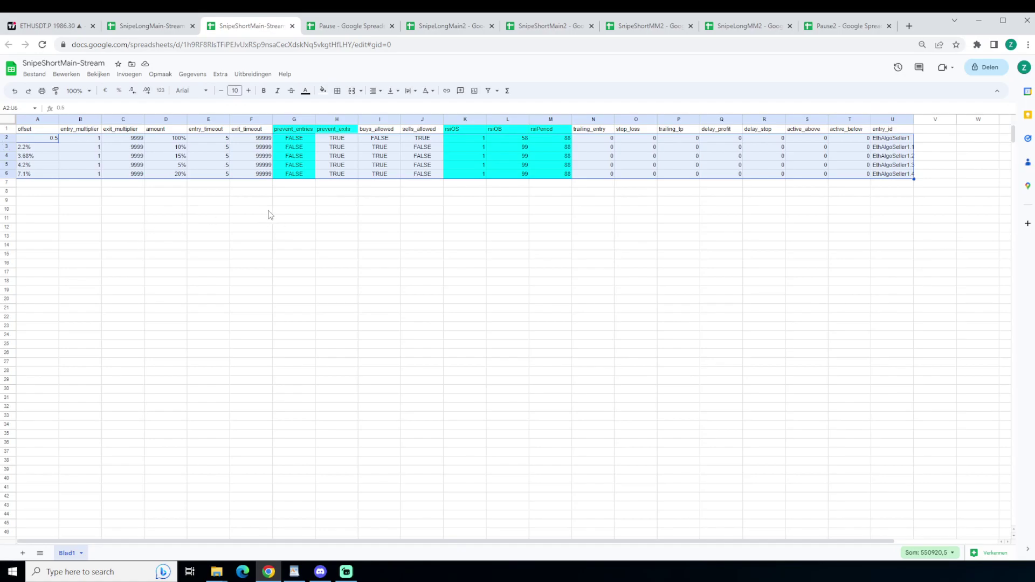
{"action": "left_click", "coordinate": [297, 221]}
Step: Show the Pause spreadsheet, highlighting its order rows and the buys_allowed and sells_allowed columns
{"action": "left_click", "coordinate": [334, 25]}
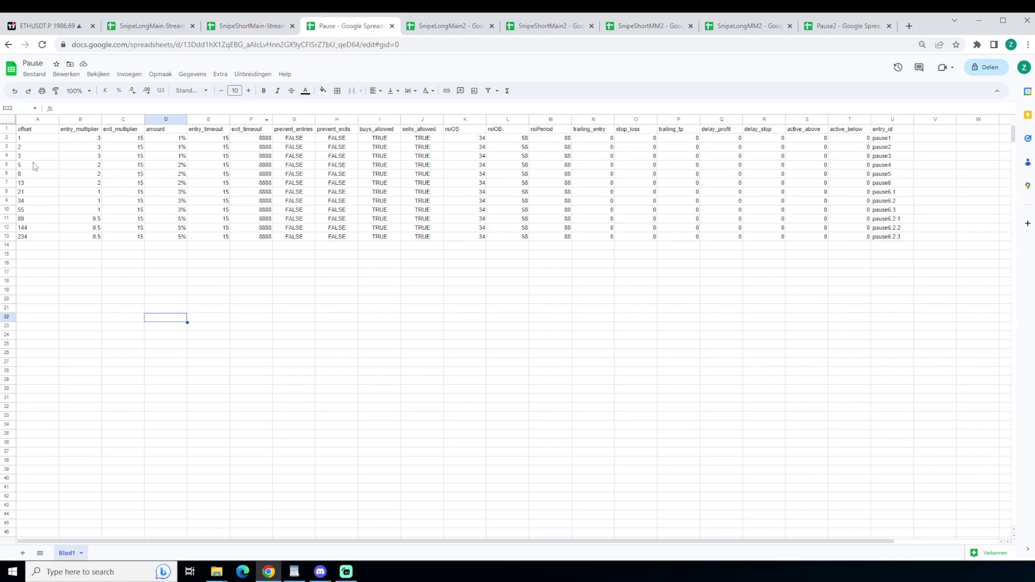
{"action": "left_click_drag", "start_coordinate": [24, 141], "coordinate": [489, 293]}
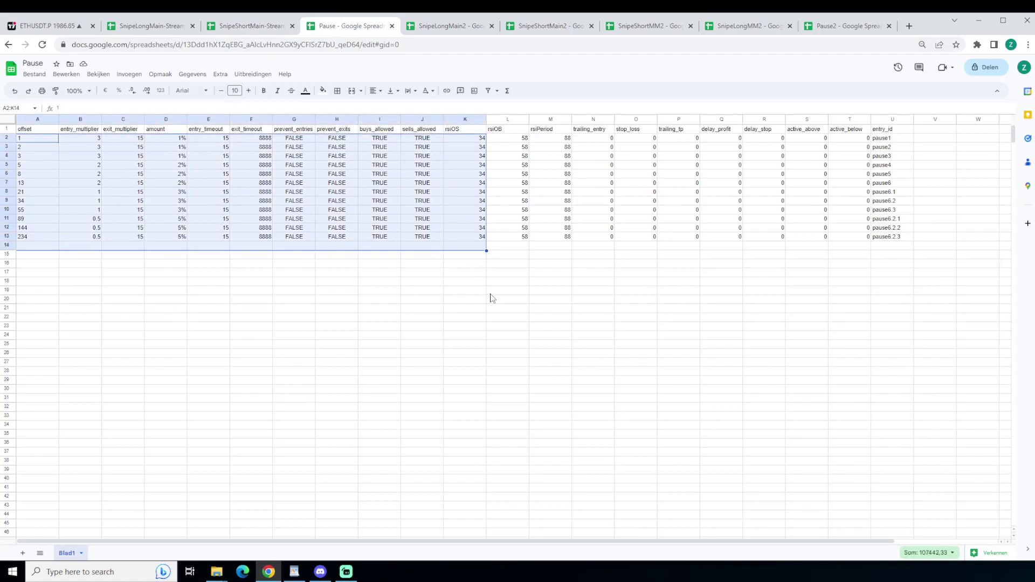
{"action": "left_click", "coordinate": [507, 300]}
{"action": "left_click_drag", "start_coordinate": [391, 139], "coordinate": [396, 245]}
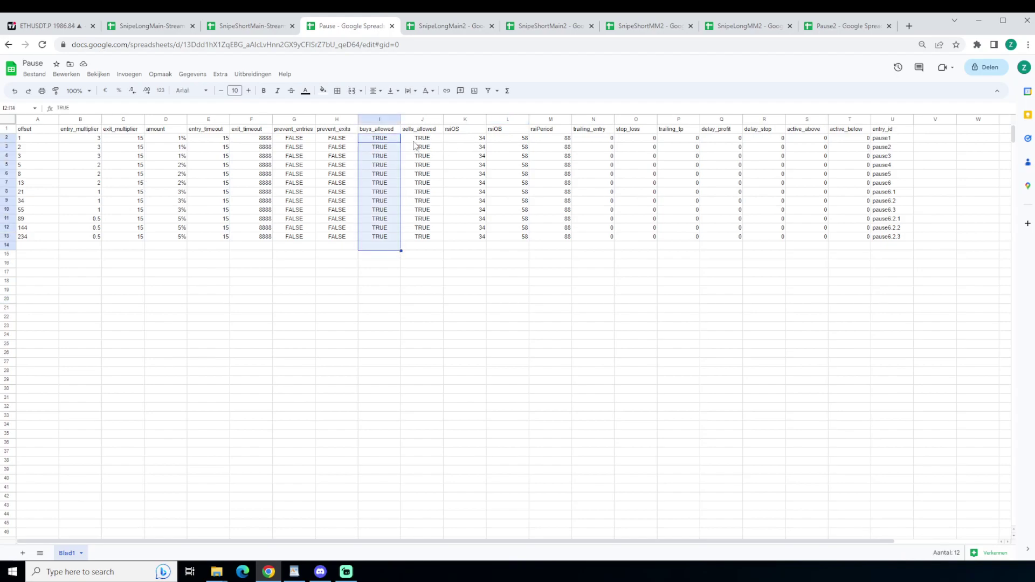
{"action": "left_click_drag", "start_coordinate": [422, 139], "coordinate": [422, 200]}
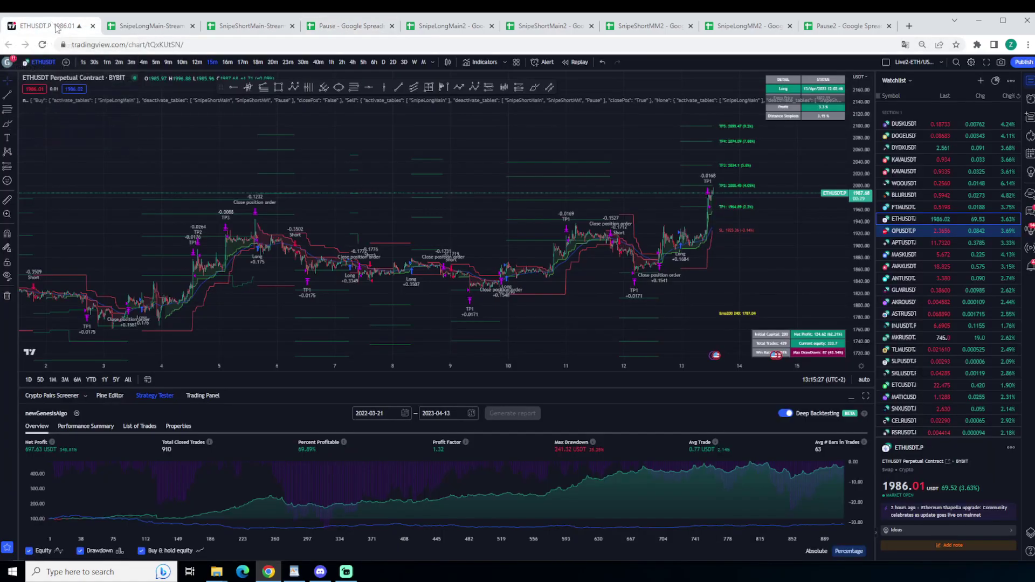
Step: Return to the ETHUSDT chart and examine the trades from 11 to 13 April up close
{"action": "left_click", "coordinate": [48, 26]}
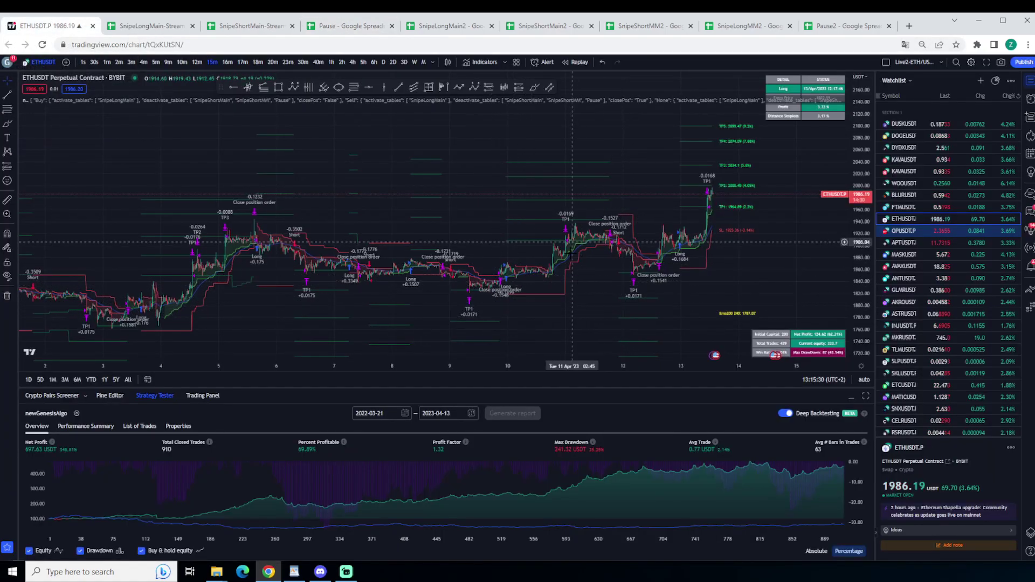
{"action": "scroll", "coordinate": [648, 296], "scroll_direction": "up", "scroll_amount": 1}
{"action": "scroll", "coordinate": [652, 299], "scroll_direction": "up", "scroll_amount": 2}
{"action": "scroll", "coordinate": [755, 323], "scroll_direction": "up", "scroll_amount": 3}
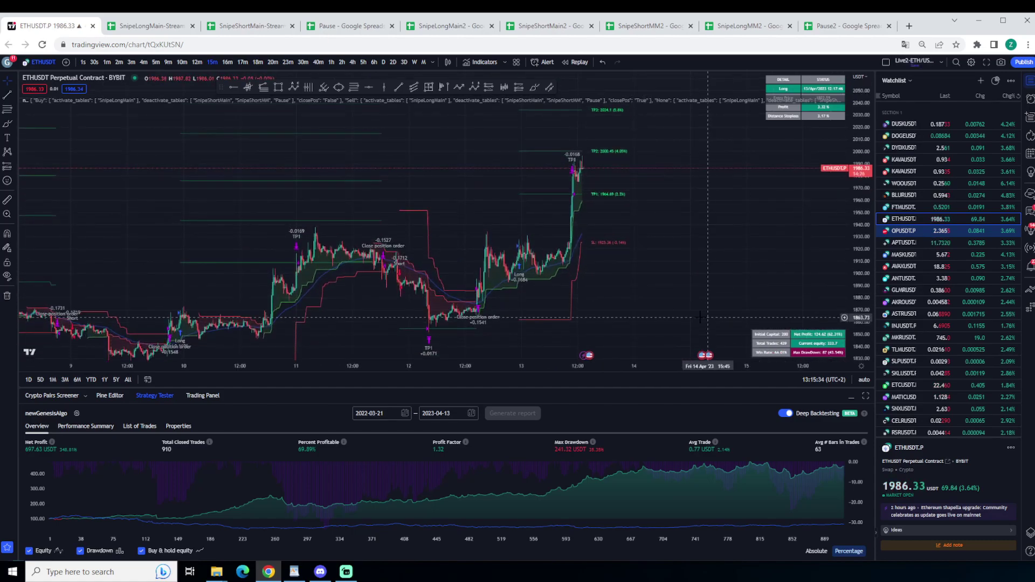
{"action": "scroll", "coordinate": [670, 285], "scroll_direction": "up", "scroll_amount": 2}
{"action": "left_click_drag", "start_coordinate": [670, 285], "coordinate": [531, 291]}
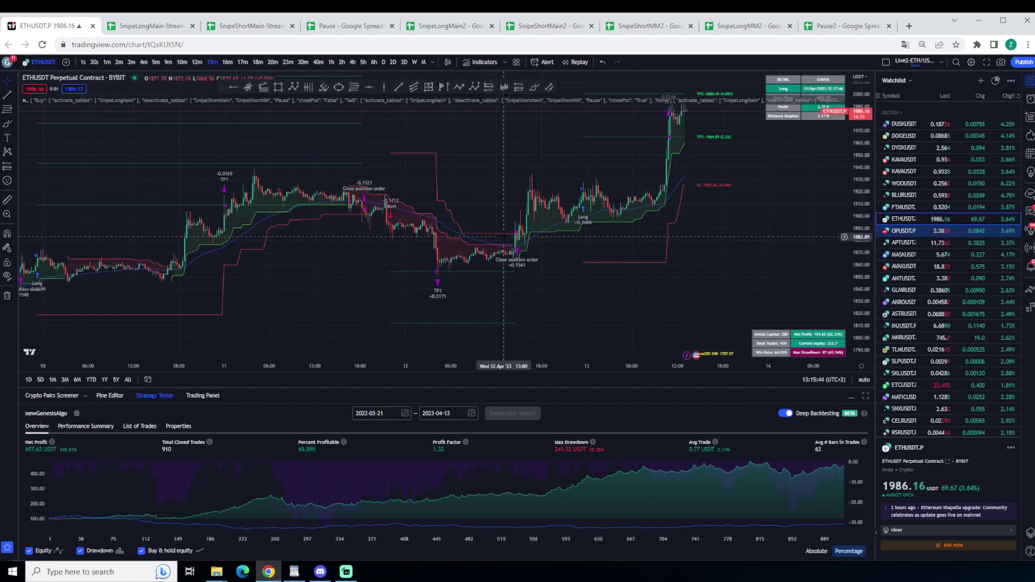
Step: Mark the 12 April price peak after the short position's close with freehand brush strokes, undoing each one
{"action": "left_click", "coordinate": [7, 124]}
{"action": "mouse_move", "coordinate": [539, 186]}
{"action": "left_mouse_down"}
{"action": "mouse_move", "coordinate": [575, 216]}
{"action": "mouse_move", "coordinate": [534, 259]}
{"action": "mouse_move", "coordinate": [552, 254]}
{"action": "mouse_move", "coordinate": [542, 267]}
{"action": "left_mouse_up"}
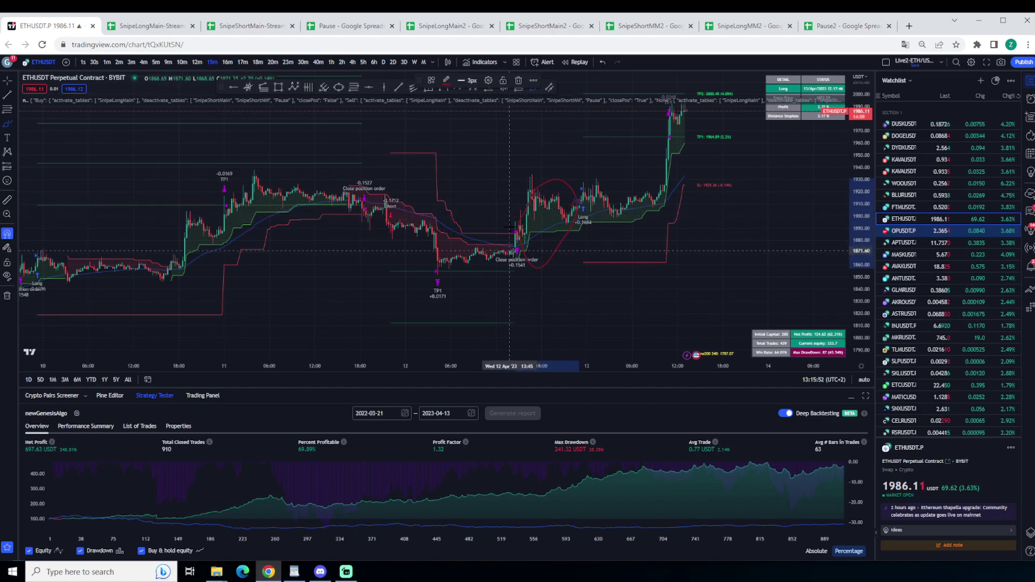
{"action": "key", "text": "ctrl+z"}
{"action": "left_click_drag", "start_coordinate": [533, 178], "coordinate": [517, 195]}
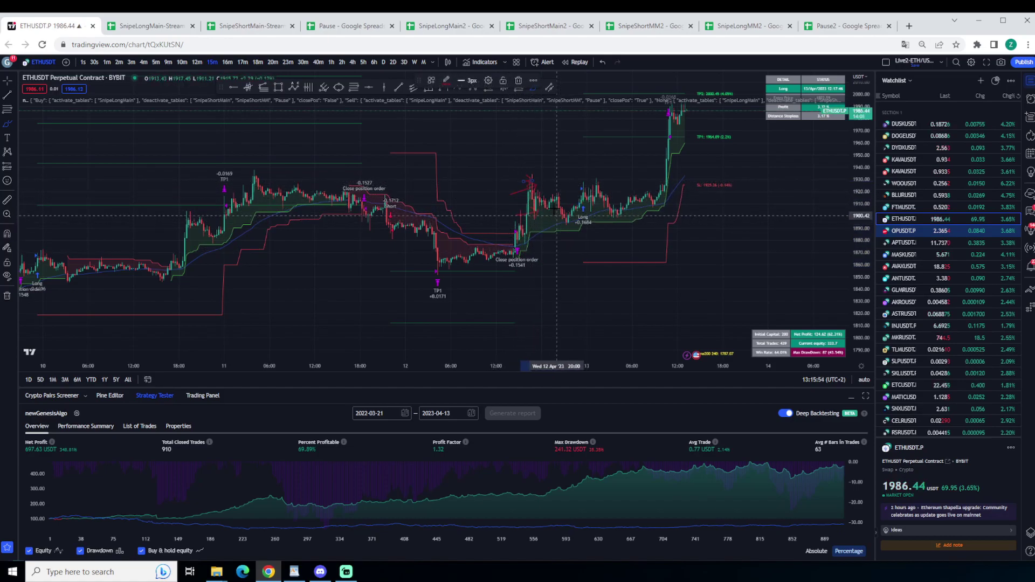
{"action": "key", "text": "ctrl+z"}
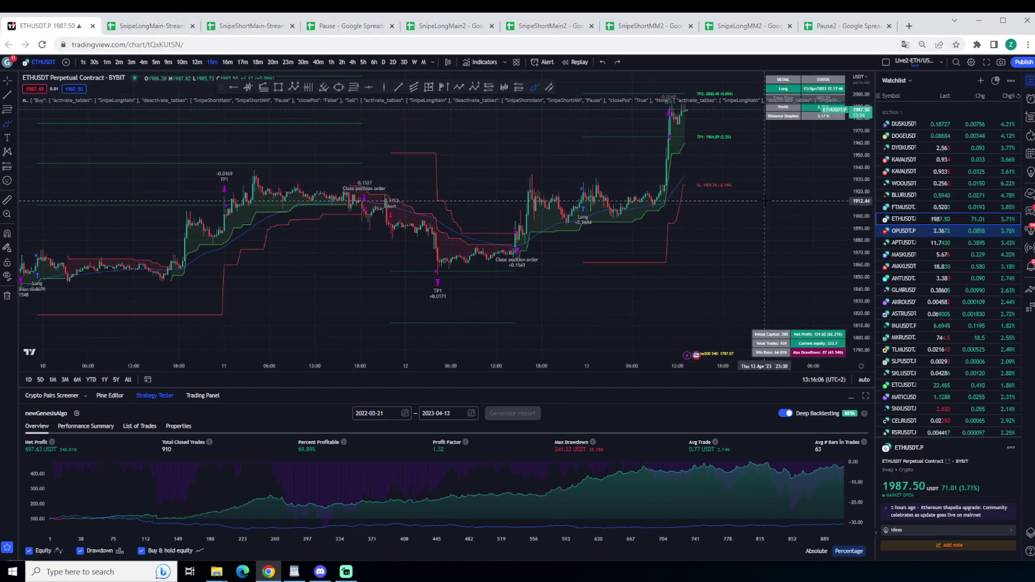
Step: Sketch a downward arrow in the empty area after the latest candles, and delete it
{"action": "left_click_drag", "start_coordinate": [763, 202], "coordinate": [757, 269]}
{"action": "left_click_drag", "start_coordinate": [859, 185], "coordinate": [860, 212]}
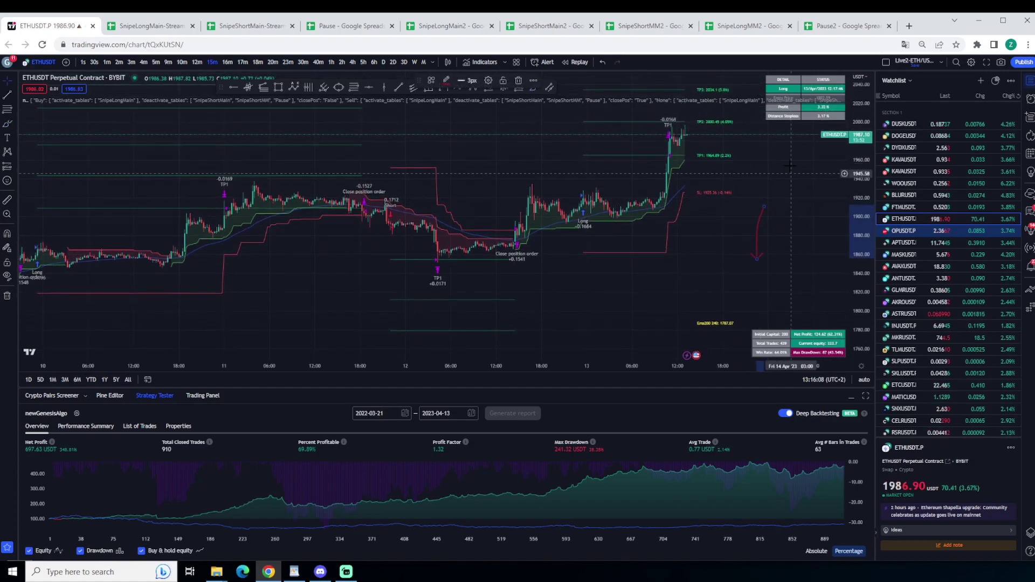
{"action": "key", "text": "Delete"}
Step: Review the current long trade and its take-profit levels on the ETHUSDT chart
{"action": "left_click_drag", "start_coordinate": [760, 178], "coordinate": [763, 225]}
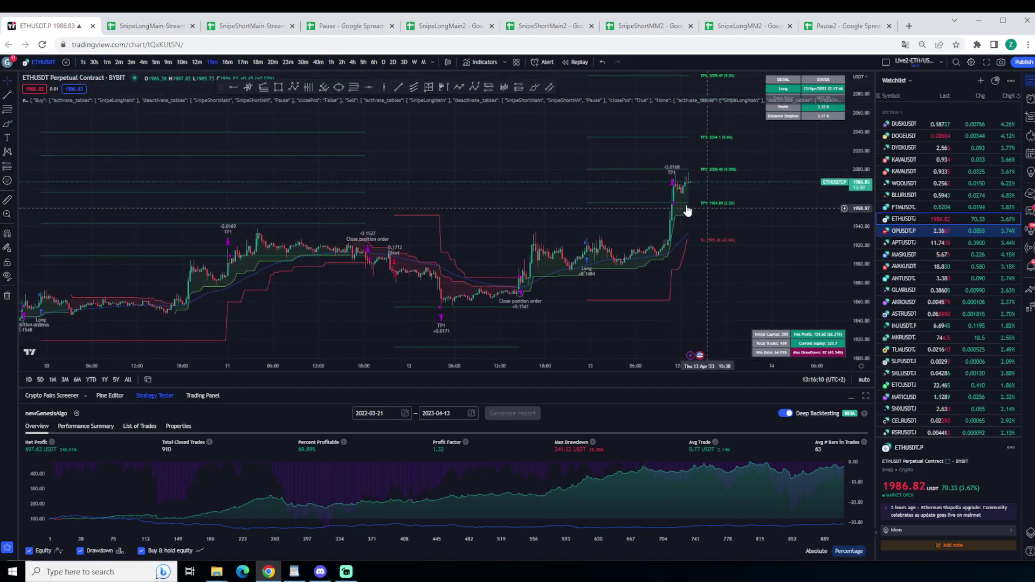
{"action": "scroll", "coordinate": [686, 206], "scroll_direction": "up", "scroll_amount": 2}
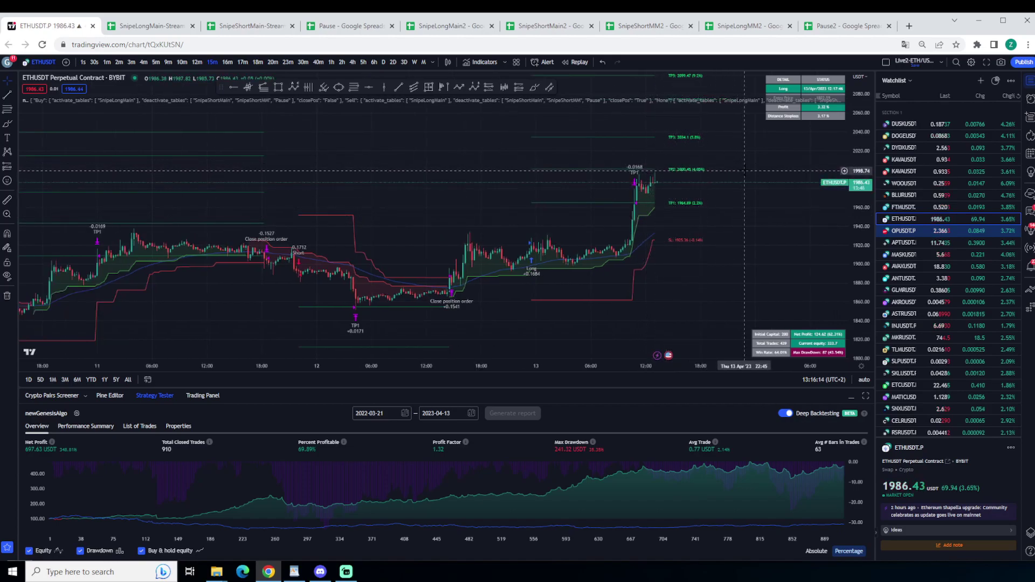
{"action": "scroll", "coordinate": [738, 179], "scroll_direction": "down", "scroll_amount": 2}
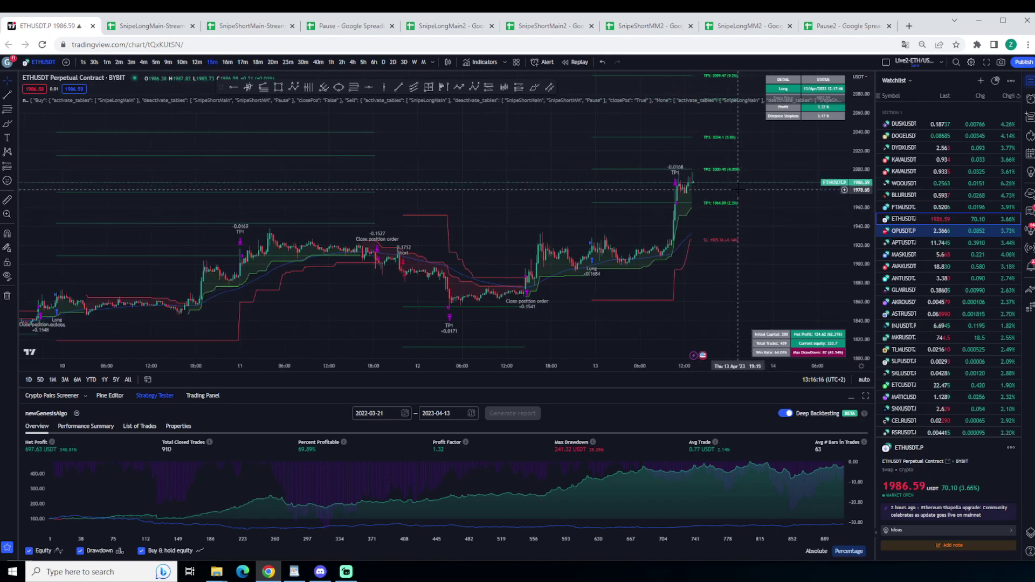
{"action": "scroll", "coordinate": [741, 204], "scroll_direction": "down", "scroll_amount": 2}
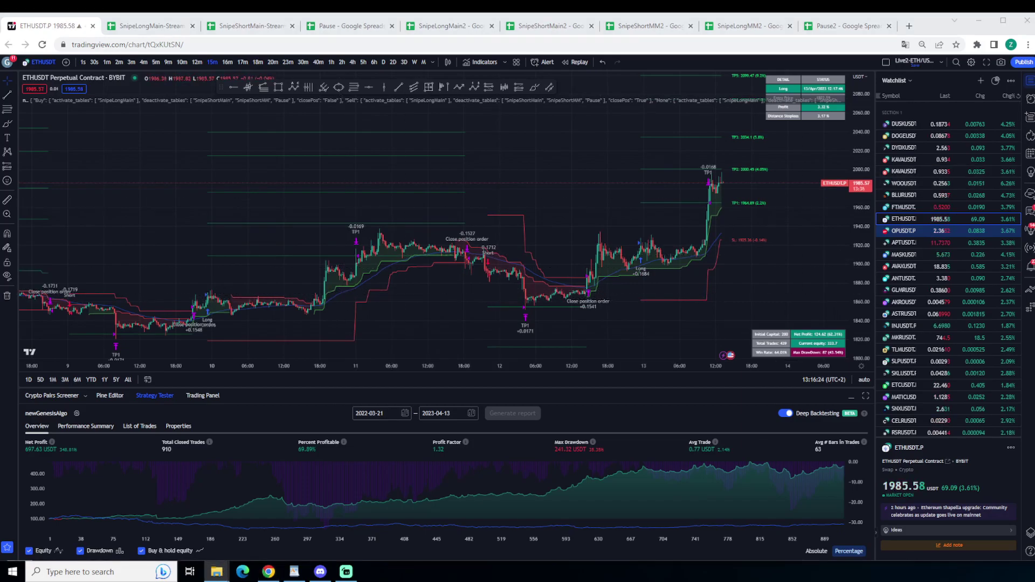
Step: Switch to File Explorer and position the TESS Release Windows v1.4 folder window over the chart
{"action": "left_click", "coordinate": [217, 571]}
{"action": "left_click_drag", "start_coordinate": [837, 150], "coordinate": [745, 189]}
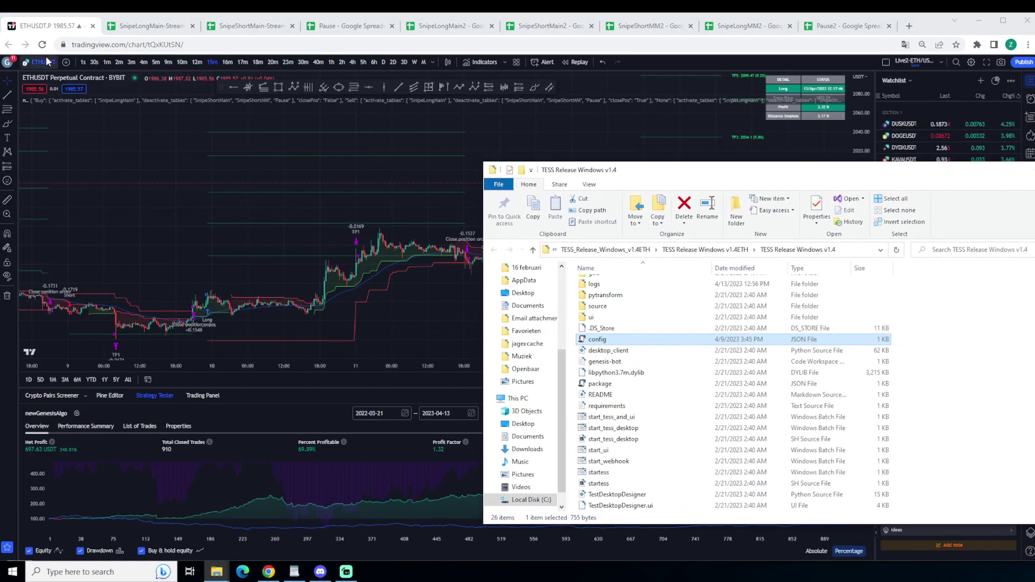
Step: Compare the SnipeLongMain-Stream, SnipeShortMain-Stream and Pause spreadsheets in the browser
{"action": "left_click", "coordinate": [284, 28]}
{"action": "left_click", "coordinate": [323, 28]}
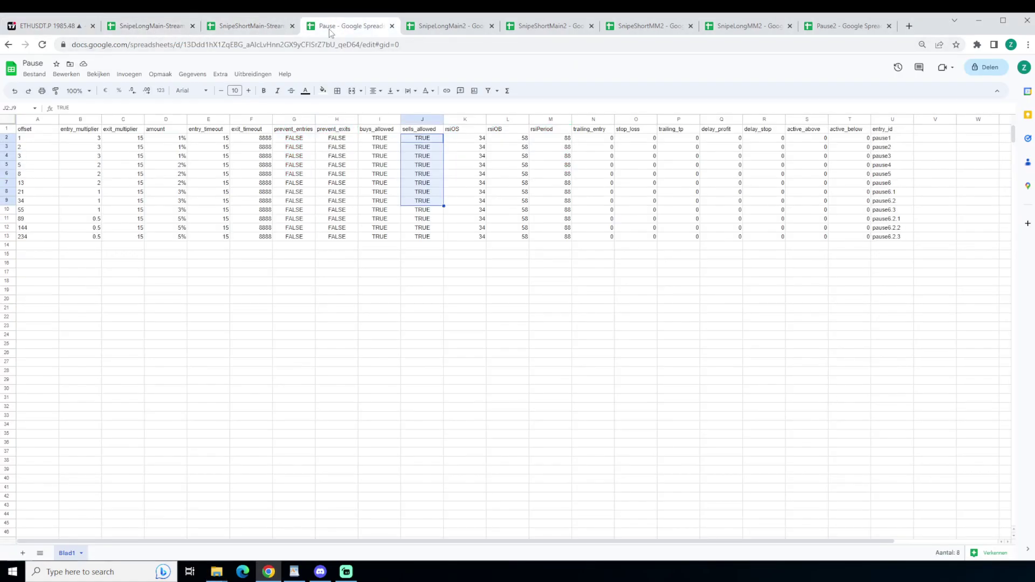
{"action": "left_click", "coordinate": [170, 28]}
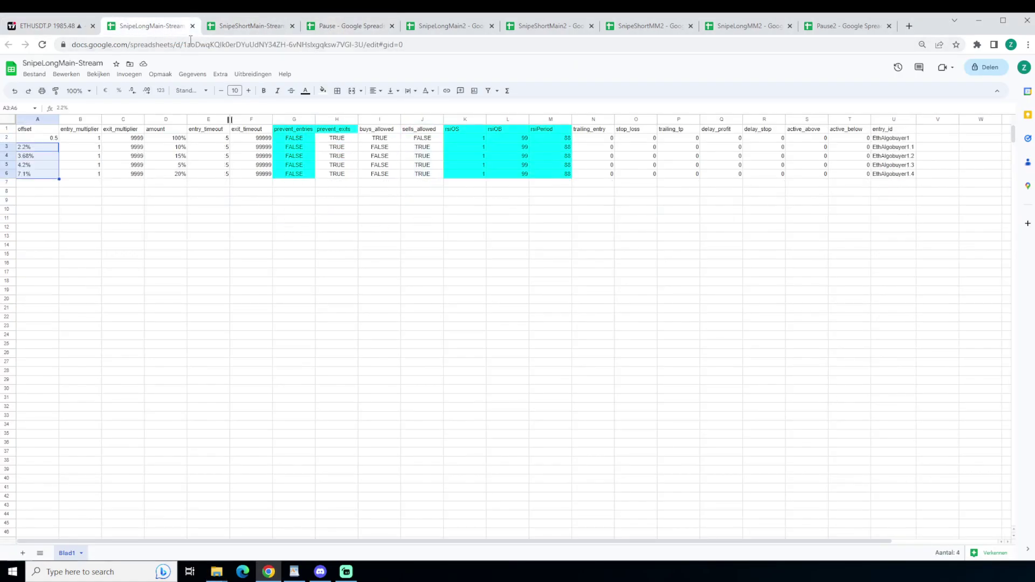
{"action": "left_click", "coordinate": [249, 32]}
{"action": "left_click", "coordinate": [334, 28]}
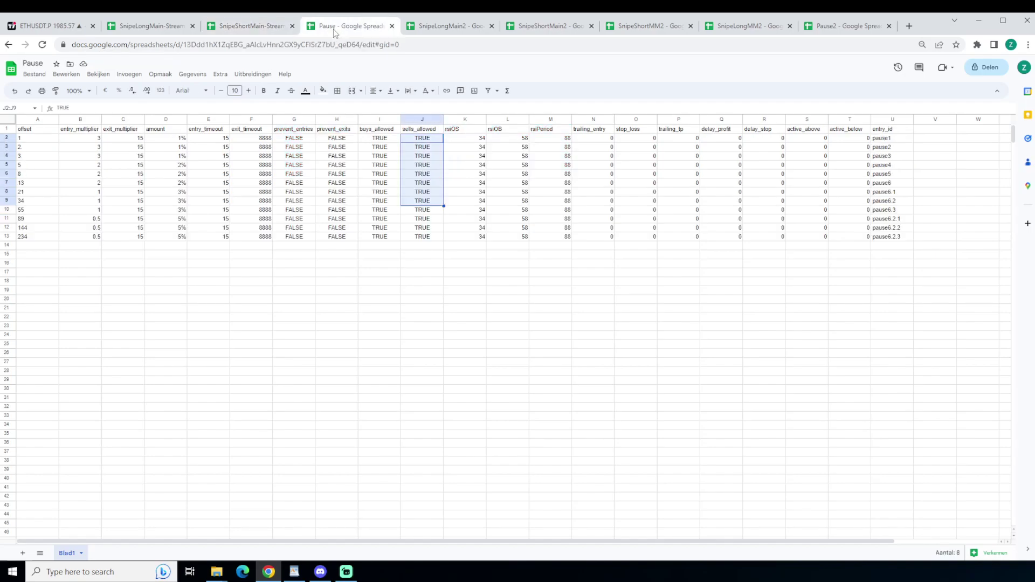
{"action": "left_click", "coordinate": [148, 25]}
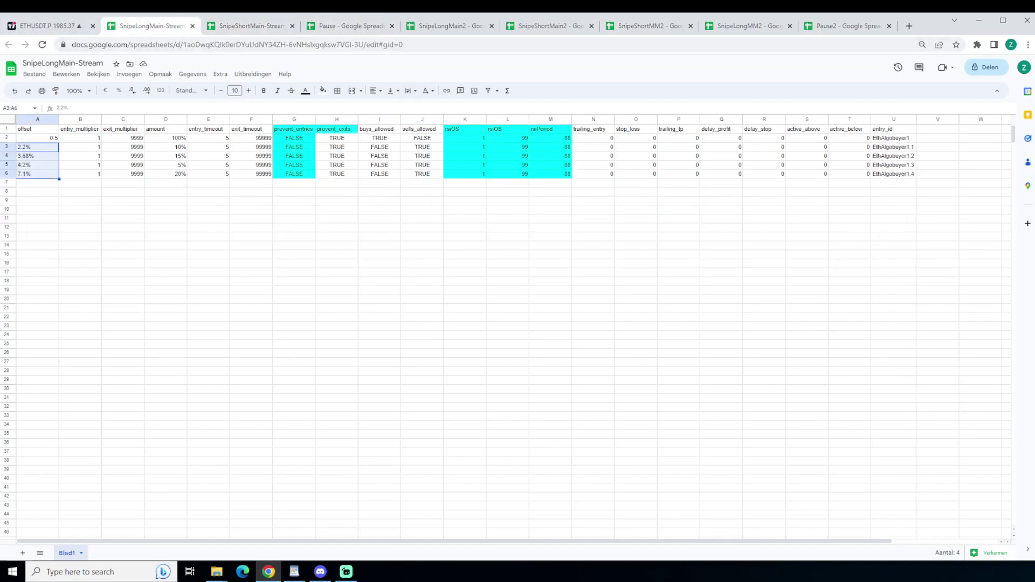
Step: Switch to File Explorer, run the start_tess_desktop batch file, and move the TESS Desktop Application window away from the spreadsheet
{"action": "key", "text": "alt+Tab"}
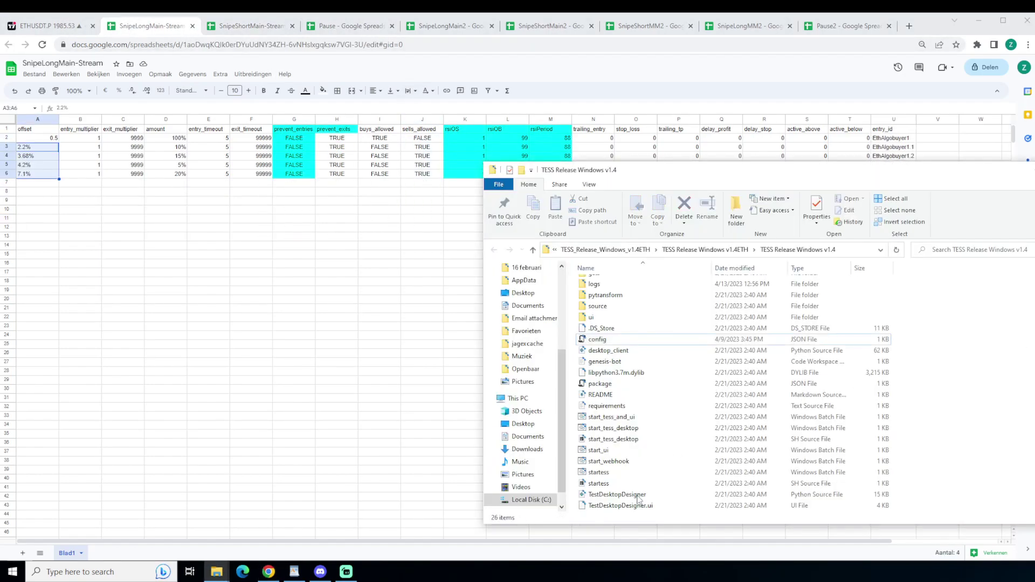
{"action": "left_click", "coordinate": [634, 431]}
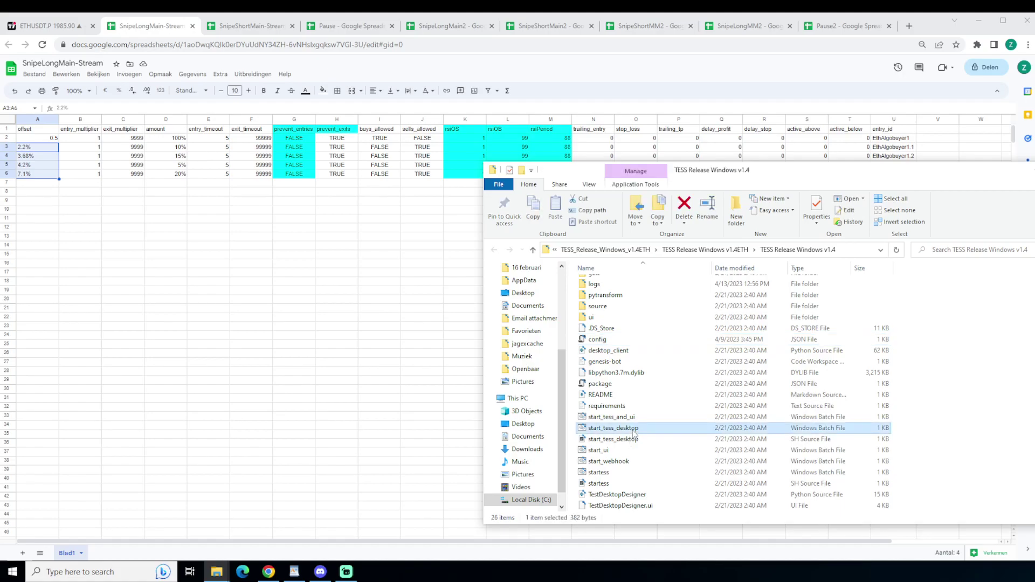
{"action": "double_click", "coordinate": [634, 431]}
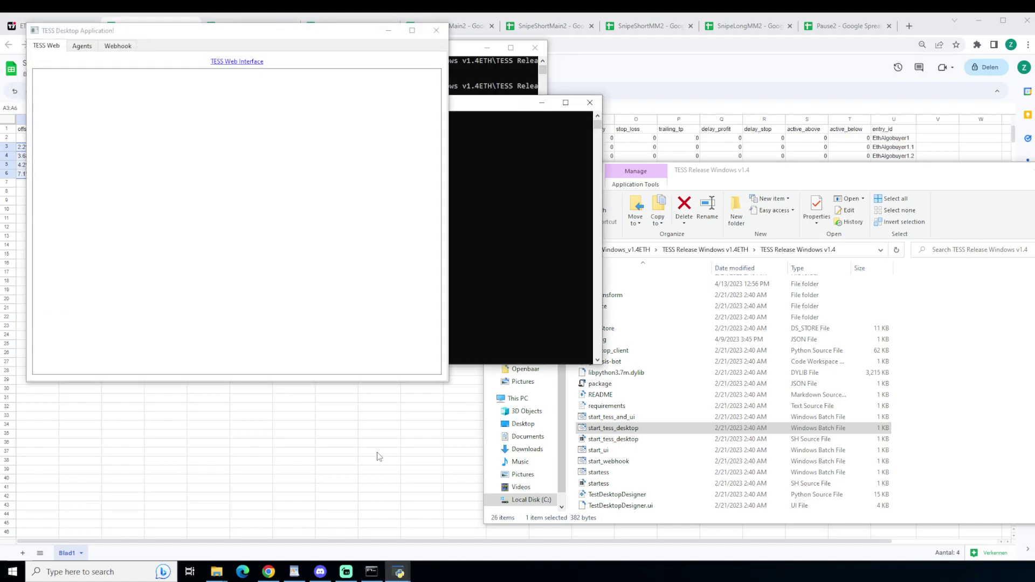
{"action": "left_click_drag", "start_coordinate": [164, 37], "coordinate": [904, 161]}
Step: Compare the SnipeLongMain-Stream and Pause spreadsheets with the rows of SnipeLongMain2 in the browser
{"action": "left_click", "coordinate": [343, 451]}
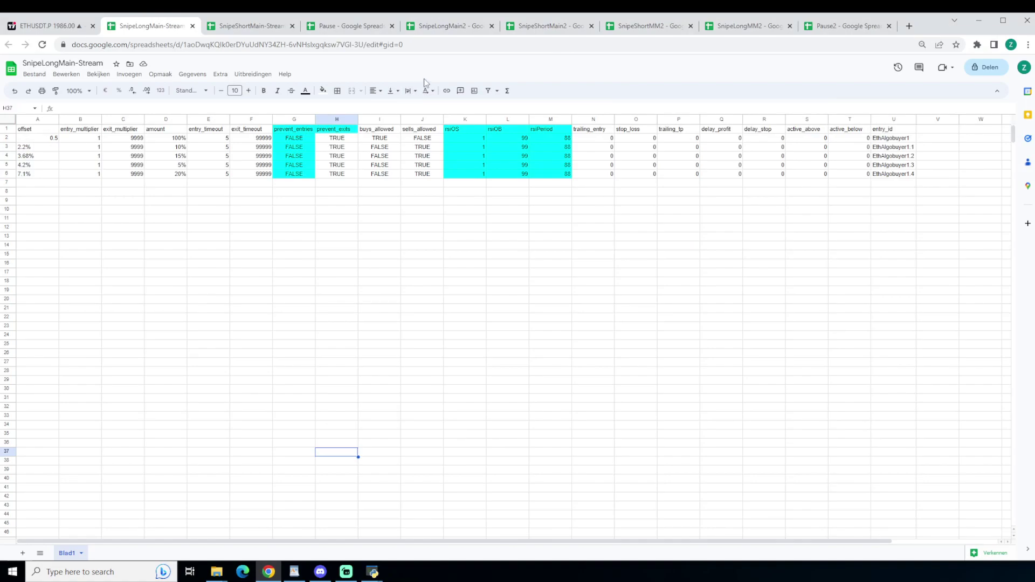
{"action": "left_click", "coordinate": [430, 247]}
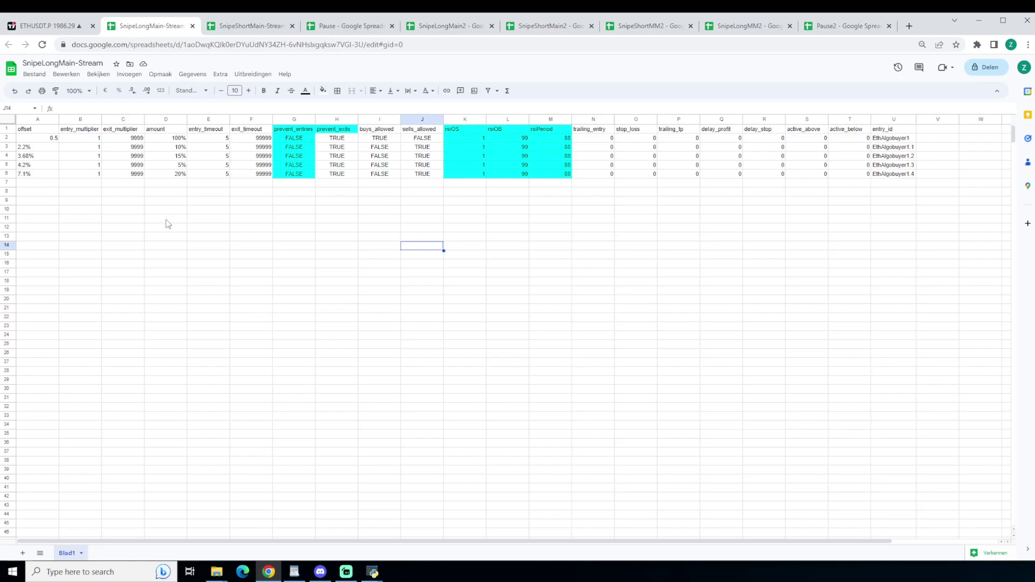
{"action": "left_click", "coordinate": [353, 28]}
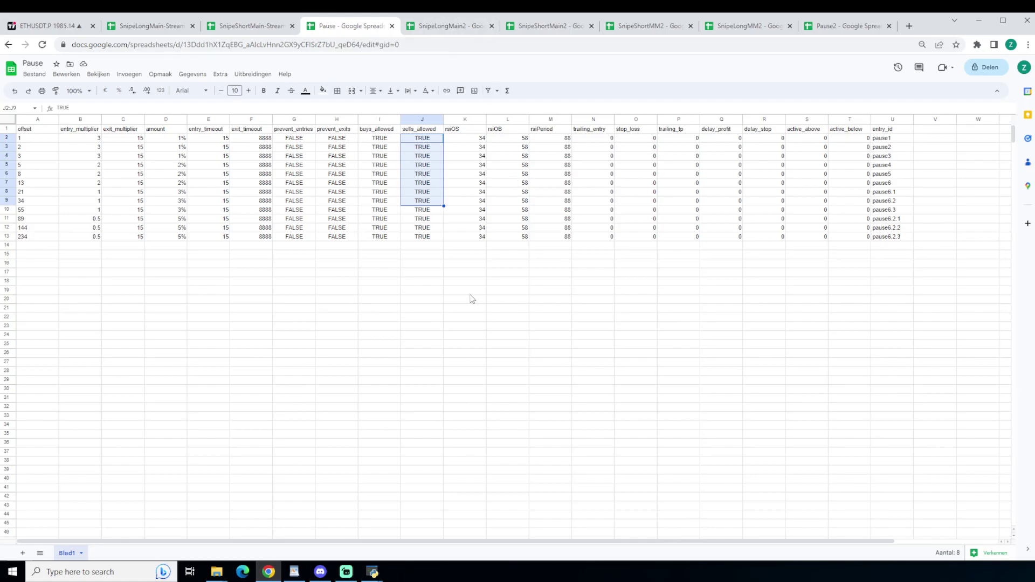
{"action": "left_click", "coordinate": [446, 28]}
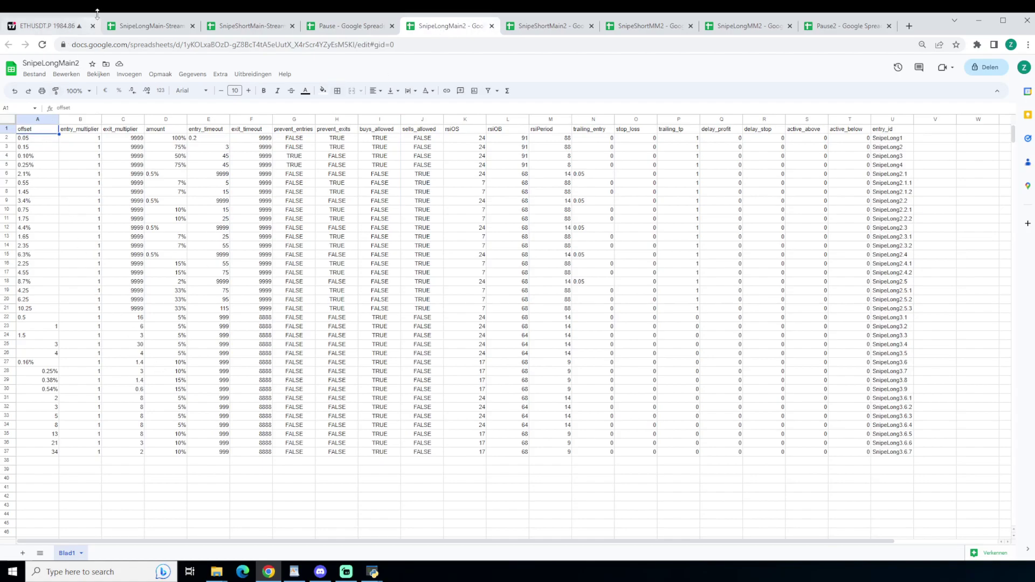
{"action": "left_click", "coordinate": [142, 28]}
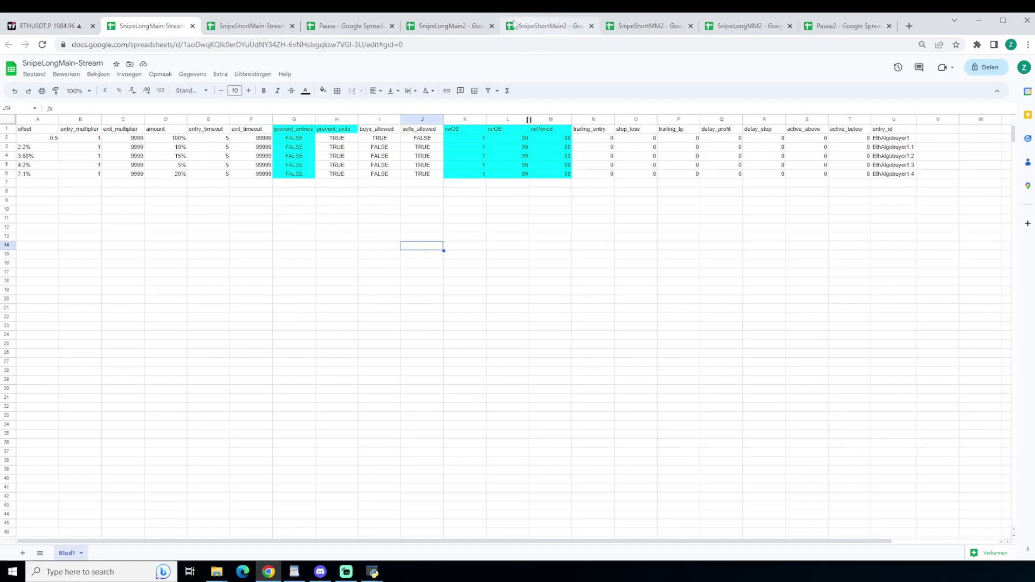
{"action": "left_click", "coordinate": [462, 30]}
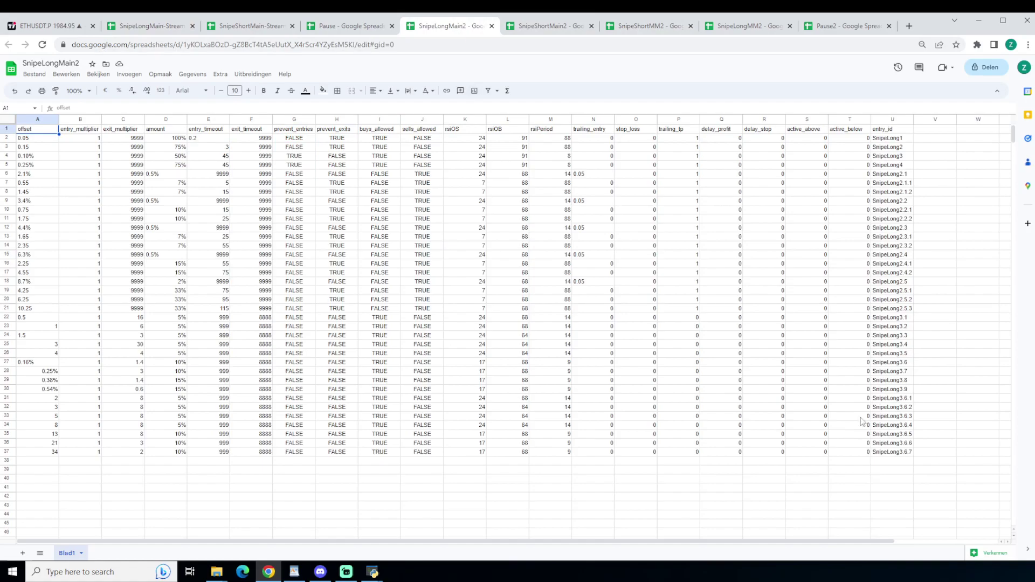
{"action": "left_click_drag", "start_coordinate": [892, 138], "coordinate": [36, 453]}
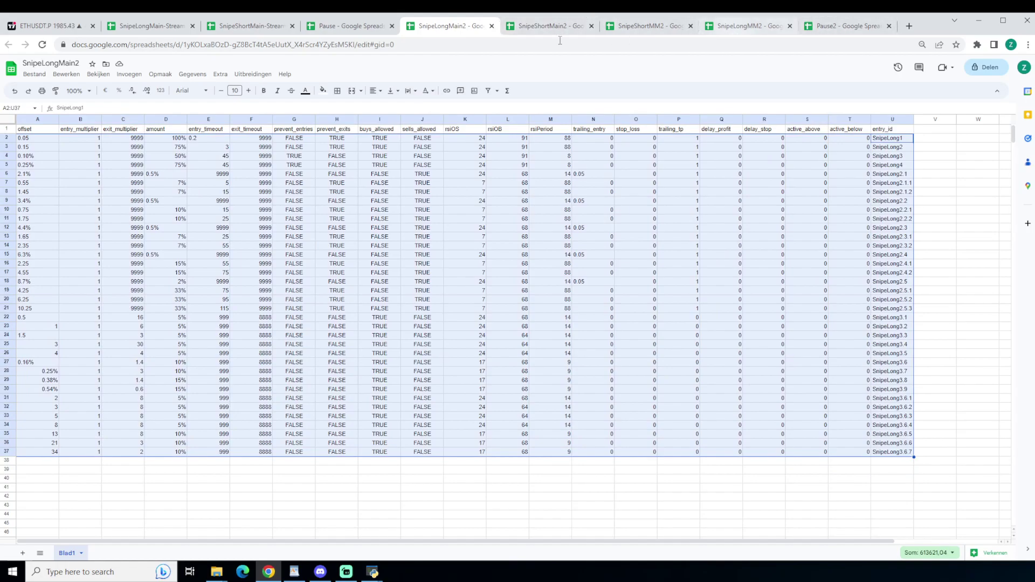
Step: Review the SnipeLongMM2 rows, the other second-set short, MM and pause spreadsheets, and the ETHUSDT chart
{"action": "left_click", "coordinate": [752, 32]}
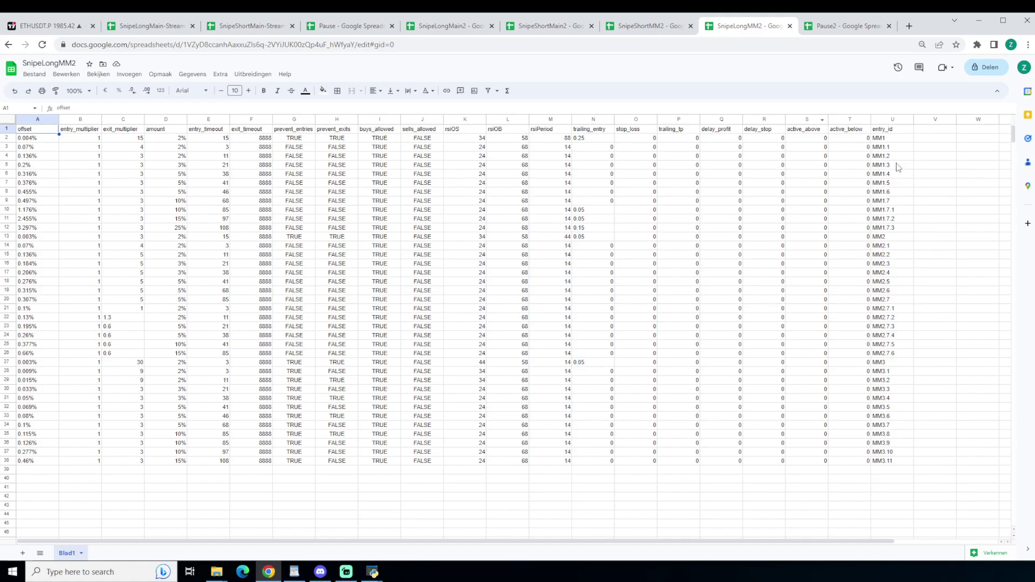
{"action": "left_click_drag", "start_coordinate": [890, 139], "coordinate": [107, 471]}
{"action": "left_click", "coordinate": [299, 505]}
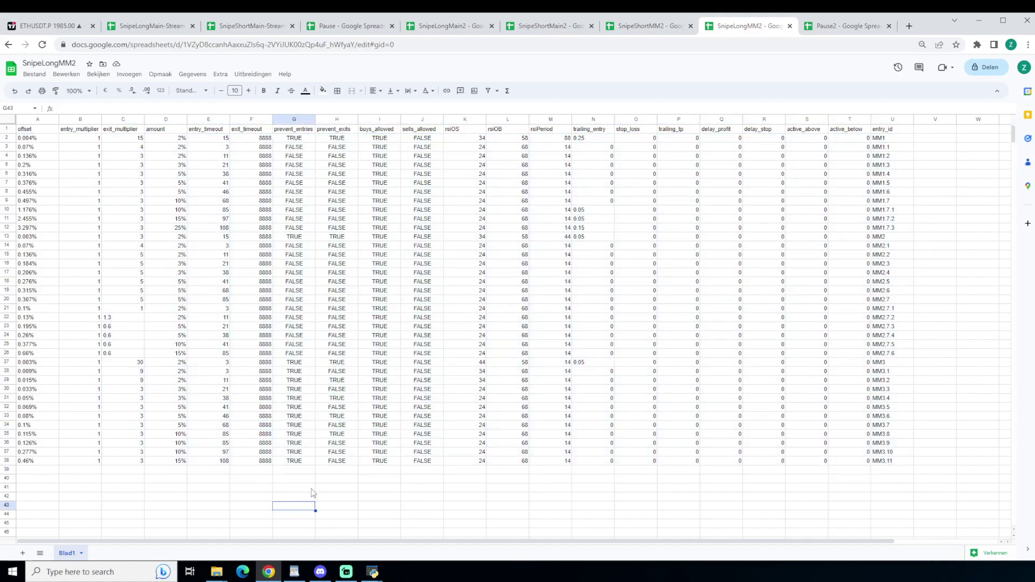
{"action": "left_click", "coordinate": [507, 24]}
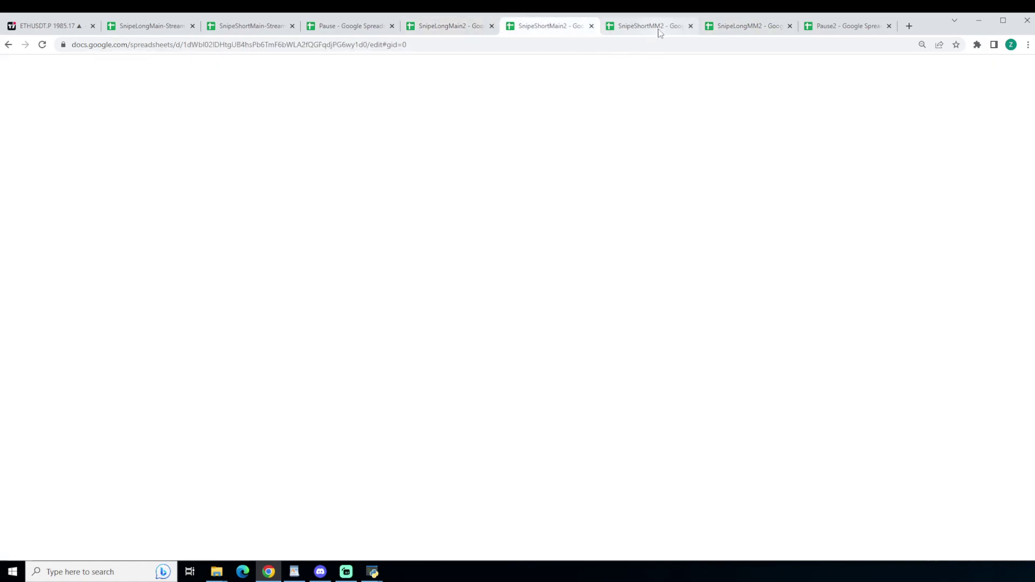
{"action": "left_click", "coordinate": [659, 30]}
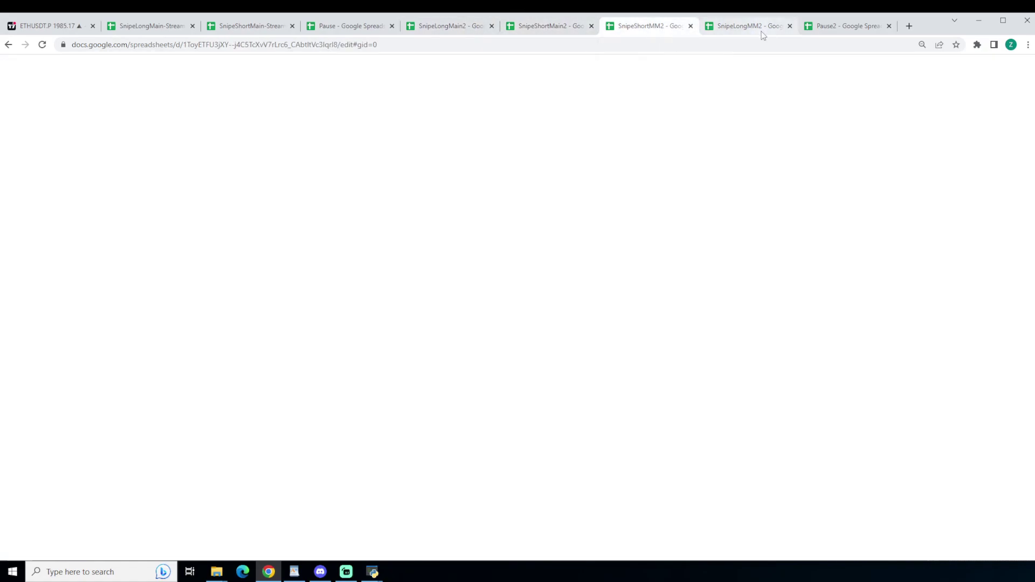
{"action": "left_click", "coordinate": [757, 28]}
{"action": "left_click", "coordinate": [812, 30]}
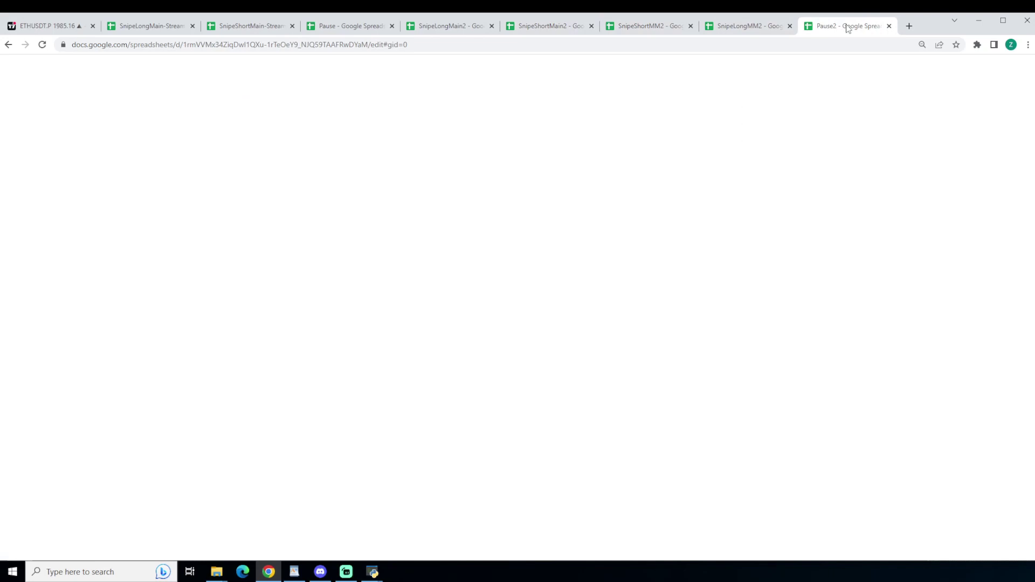
{"action": "left_click", "coordinate": [48, 25]}
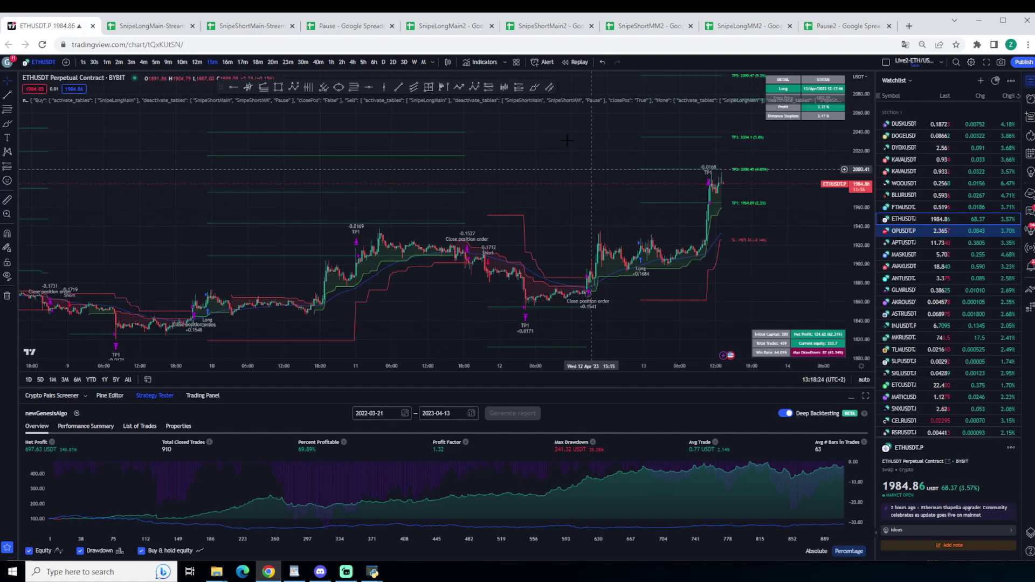
{"action": "left_click", "coordinate": [556, 29]}
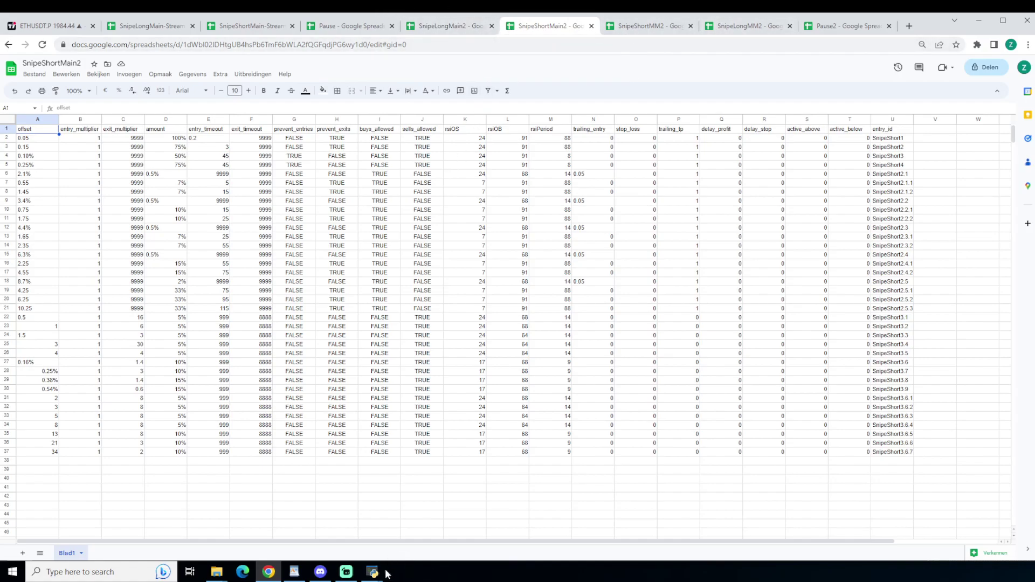
Step: Switch to the TESS Desktop Application, open the TESS Web Interface, and reposition its browser window
{"action": "mouse_move", "coordinate": [388, 576]}
{"action": "left_click", "coordinate": [431, 542]}
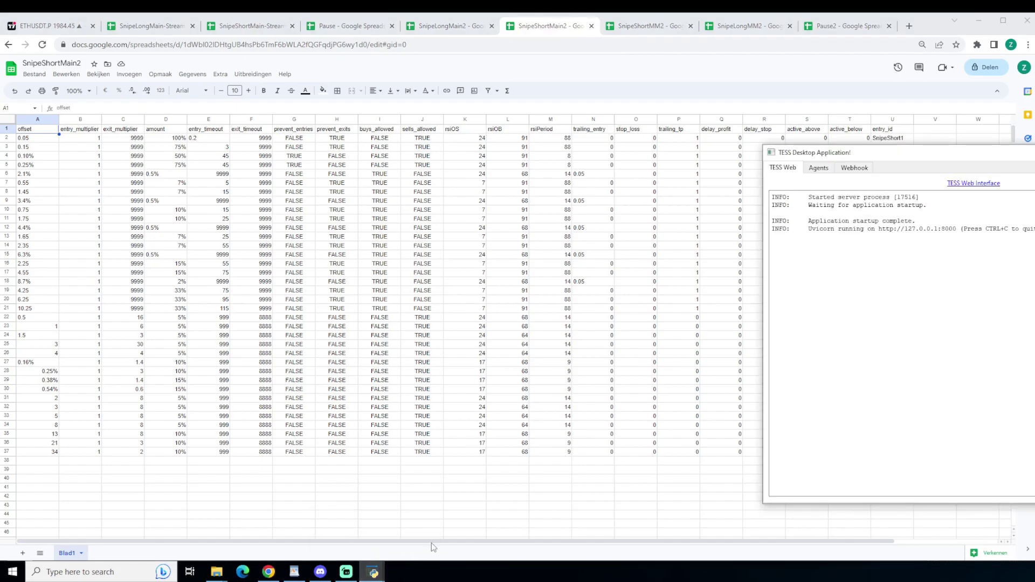
{"action": "left_click", "coordinate": [816, 169]}
{"action": "left_click", "coordinate": [788, 168]}
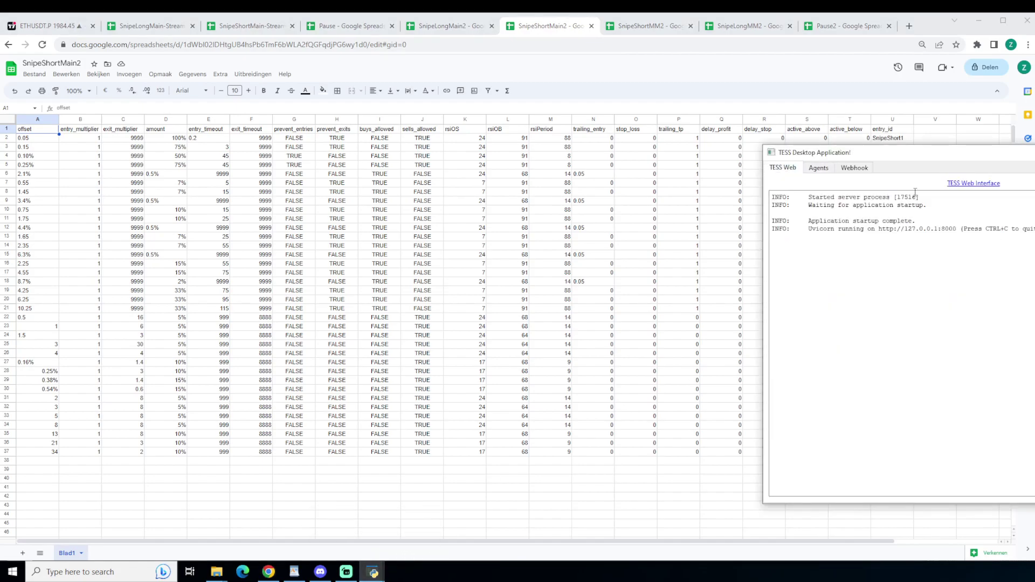
{"action": "left_click", "coordinate": [968, 183]}
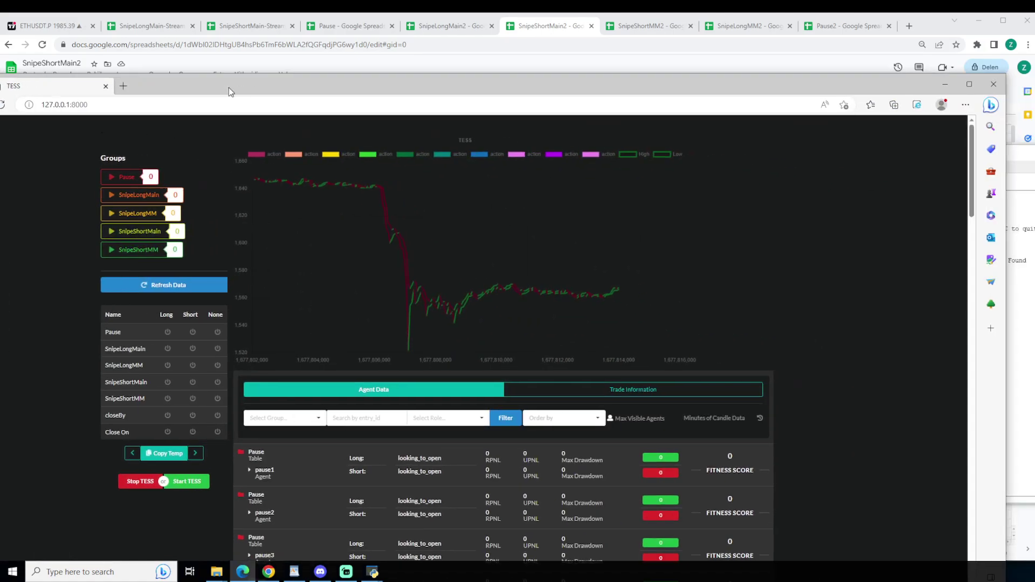
{"action": "left_click_drag", "start_coordinate": [230, 88], "coordinate": [291, 81]}
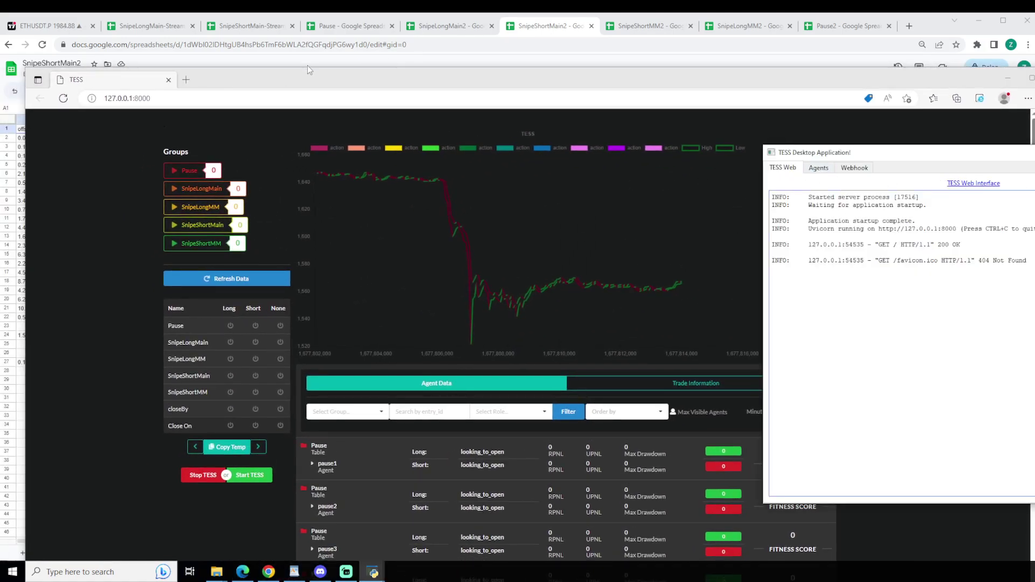
Step: Examine the agents output and webhook page of the TESS Desktop Application, including which bot CSV files were loaded
{"action": "left_click", "coordinate": [817, 168]}
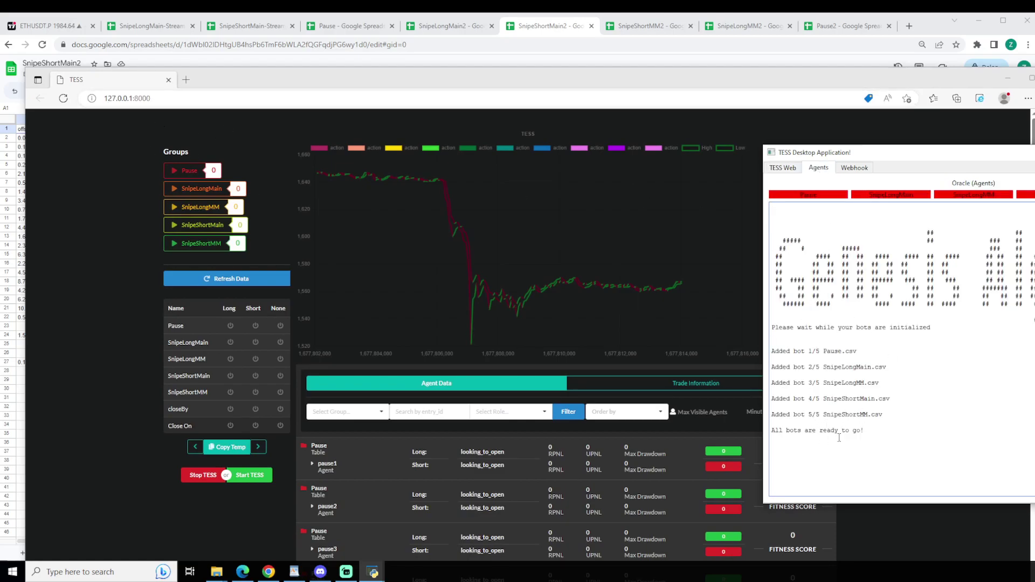
{"action": "left_click", "coordinate": [847, 169]}
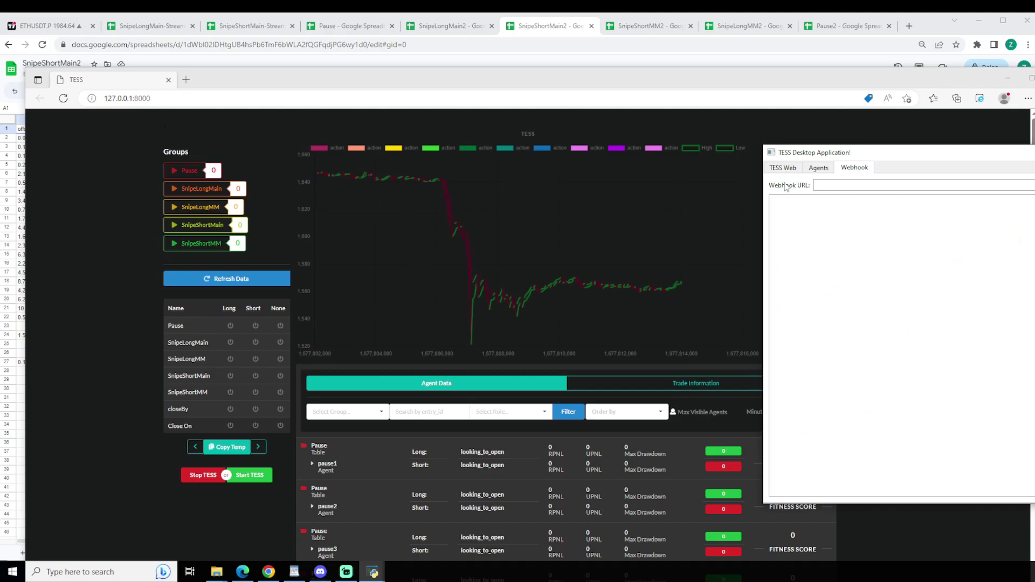
{"action": "left_click", "coordinate": [819, 168]}
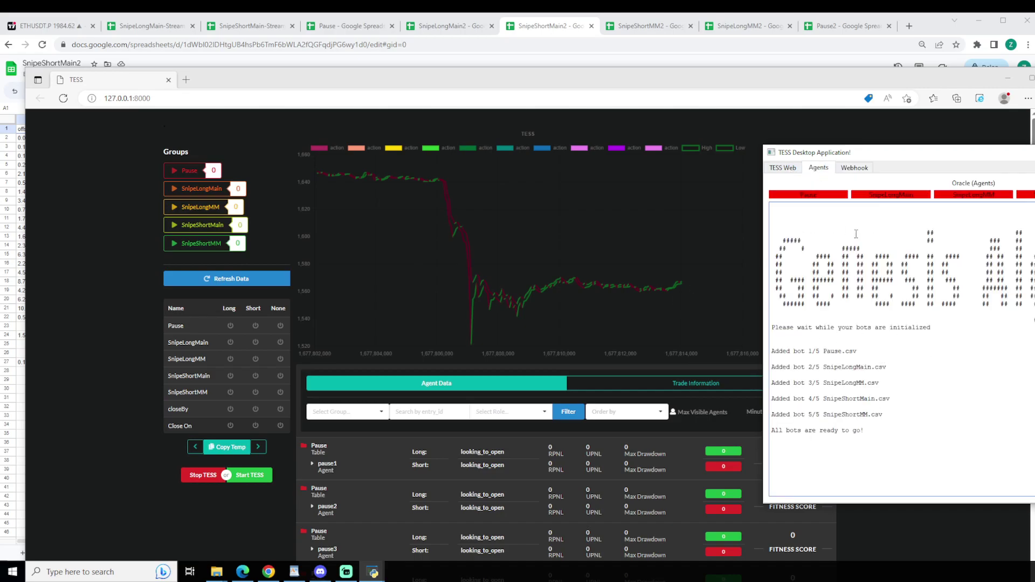
{"action": "left_click_drag", "start_coordinate": [868, 436], "coordinate": [766, 343]}
{"action": "left_click", "coordinate": [875, 367]}
{"action": "left_click_drag", "start_coordinate": [858, 381], "coordinate": [842, 383]}
{"action": "left_click_drag", "start_coordinate": [883, 418], "coordinate": [790, 351]}
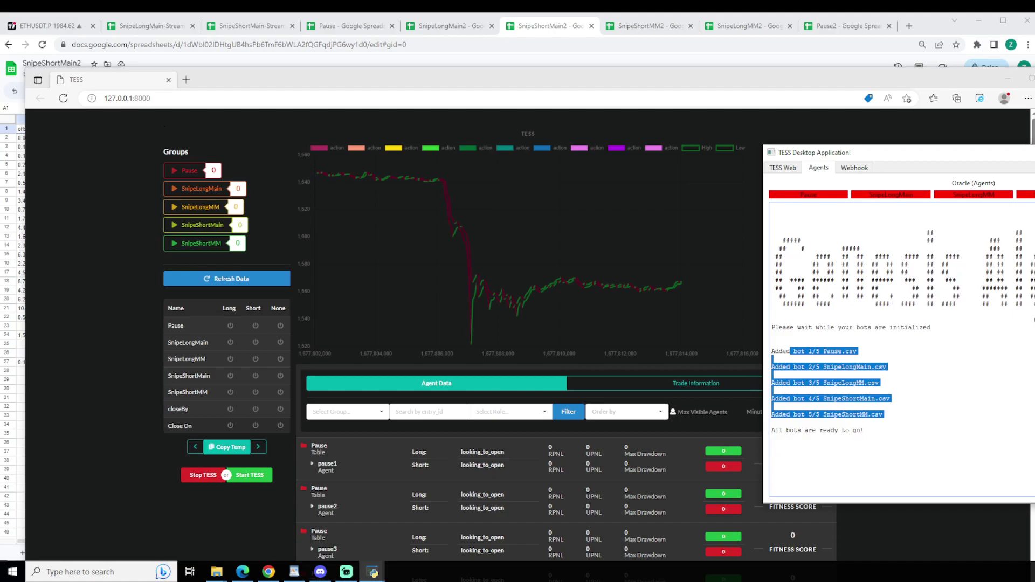
Step: Close the TESS Desktop Application, open the active-tables folder in File Explorer, and select all five CSV files
{"action": "key", "text": "alt+F4"}
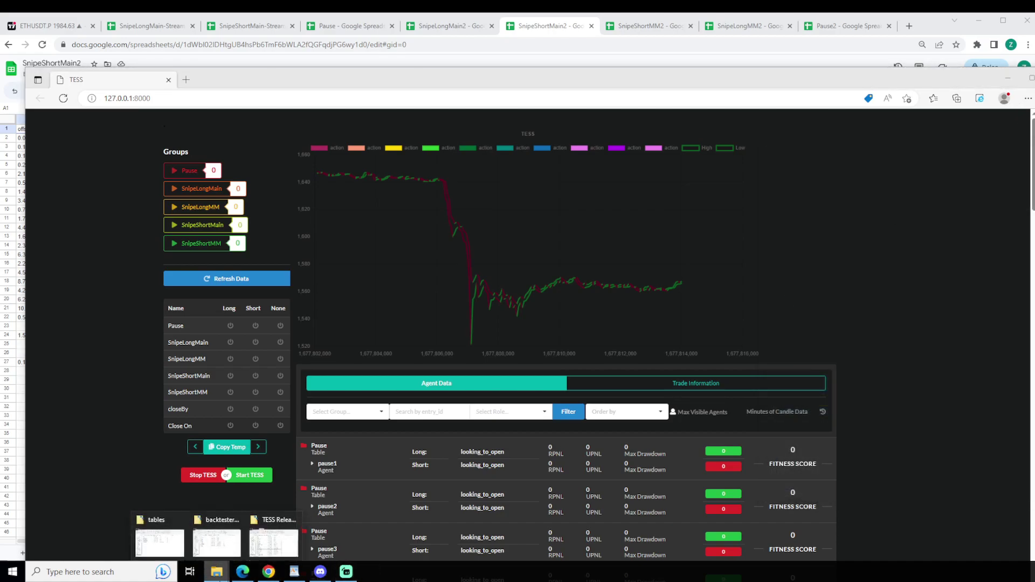
{"action": "left_click", "coordinate": [296, 542]}
{"action": "scroll", "coordinate": [631, 313], "scroll_direction": "up", "scroll_amount": 2}
{"action": "double_click", "coordinate": [603, 284]}
{"action": "left_click_drag", "start_coordinate": [669, 380], "coordinate": [604, 284]}
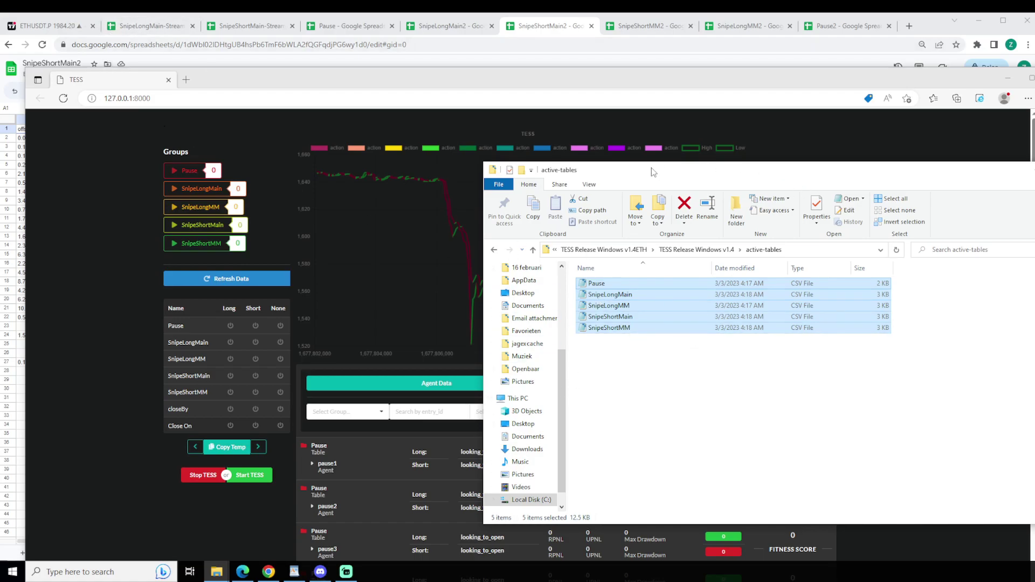
Step: Switch to the SnipeLongMain-Stream spreadsheet in the browser and download it as comma-separated values (.csv)
{"action": "left_click", "coordinate": [133, 27]}
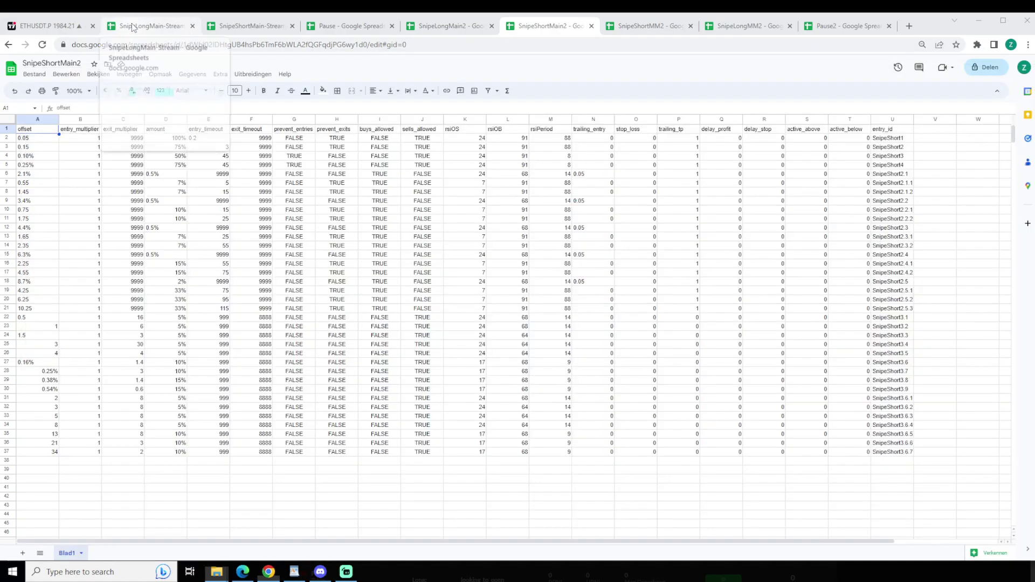
{"action": "left_click", "coordinate": [34, 75]}
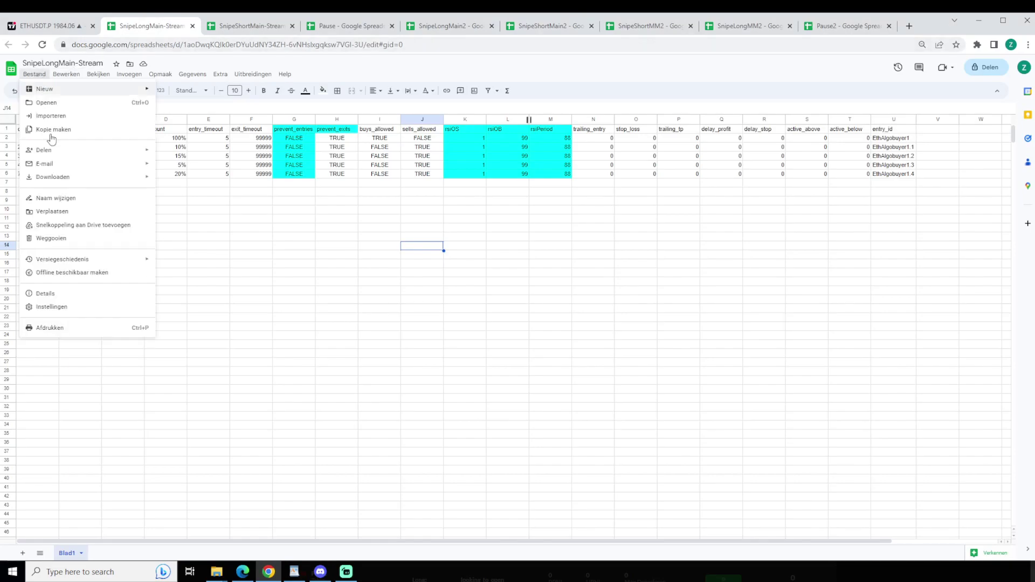
{"action": "mouse_move", "coordinate": [74, 184]}
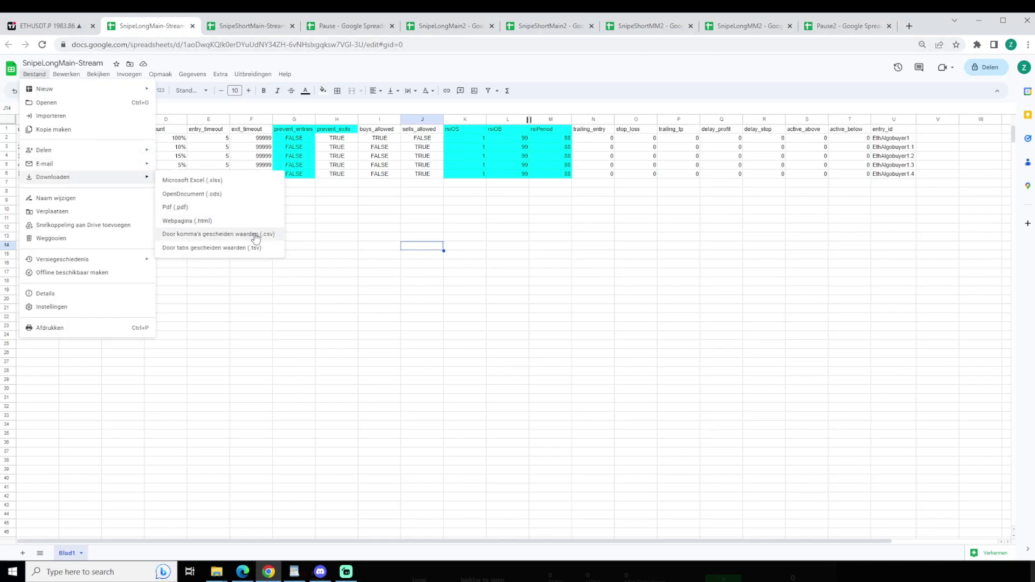
{"action": "left_click", "coordinate": [255, 237]}
Step: Download the SnipeShortMain-Stream spreadsheet as comma-separated values (.csv)
{"action": "left_click", "coordinate": [235, 28]}
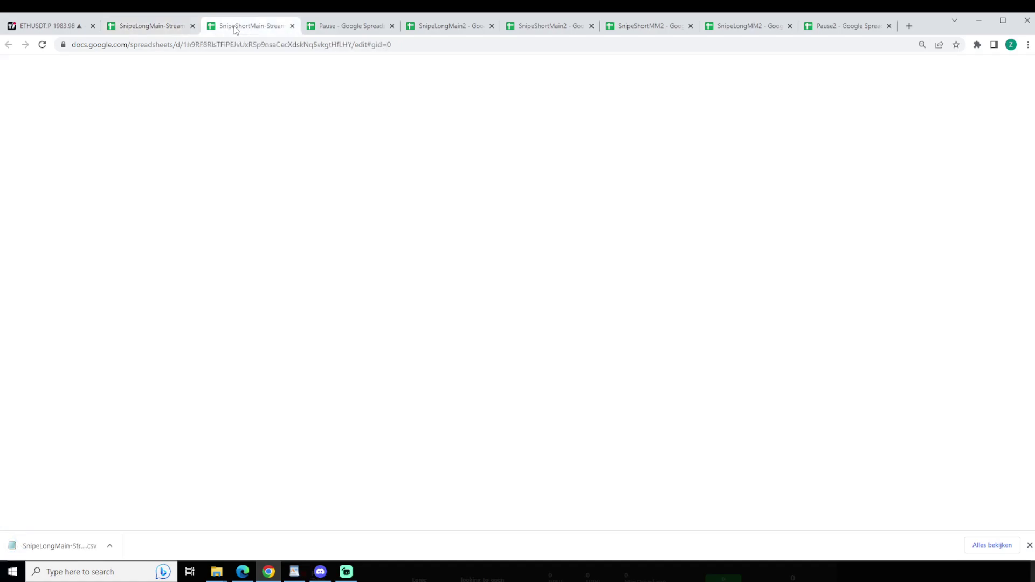
{"action": "left_click", "coordinate": [34, 75]}
{"action": "mouse_move", "coordinate": [74, 177]}
{"action": "left_click", "coordinate": [269, 235]}
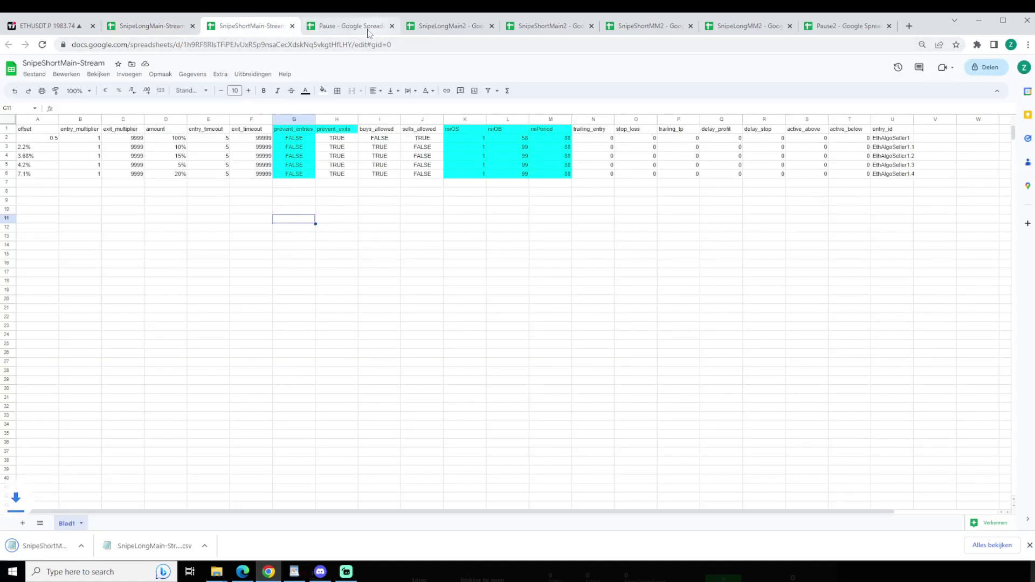
Step: Download the Pause spreadsheet as comma-separated values (.csv)
{"action": "left_click", "coordinate": [372, 31]}
{"action": "left_click", "coordinate": [35, 74]}
{"action": "mouse_move", "coordinate": [60, 177]}
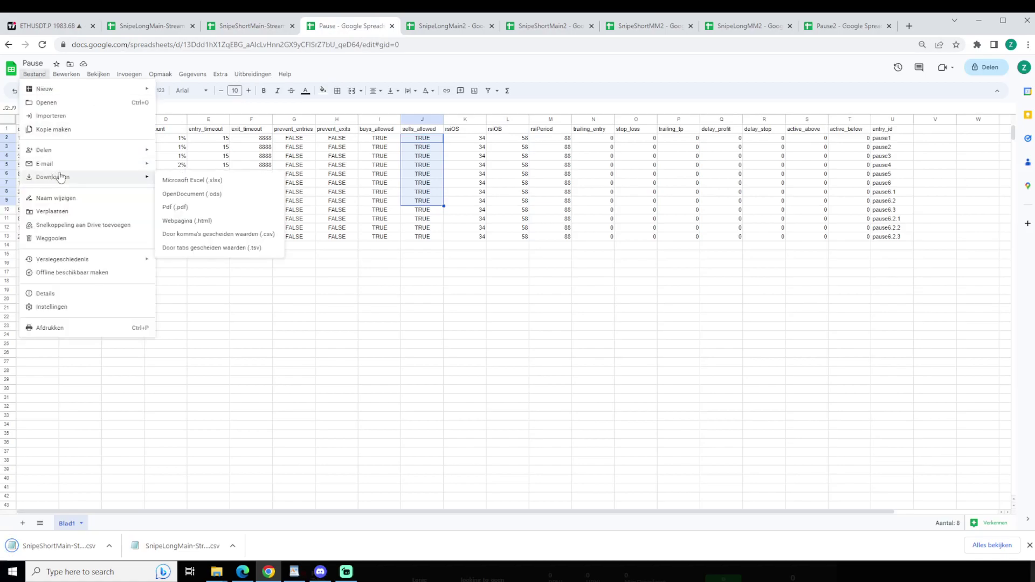
{"action": "left_click", "coordinate": [261, 236]}
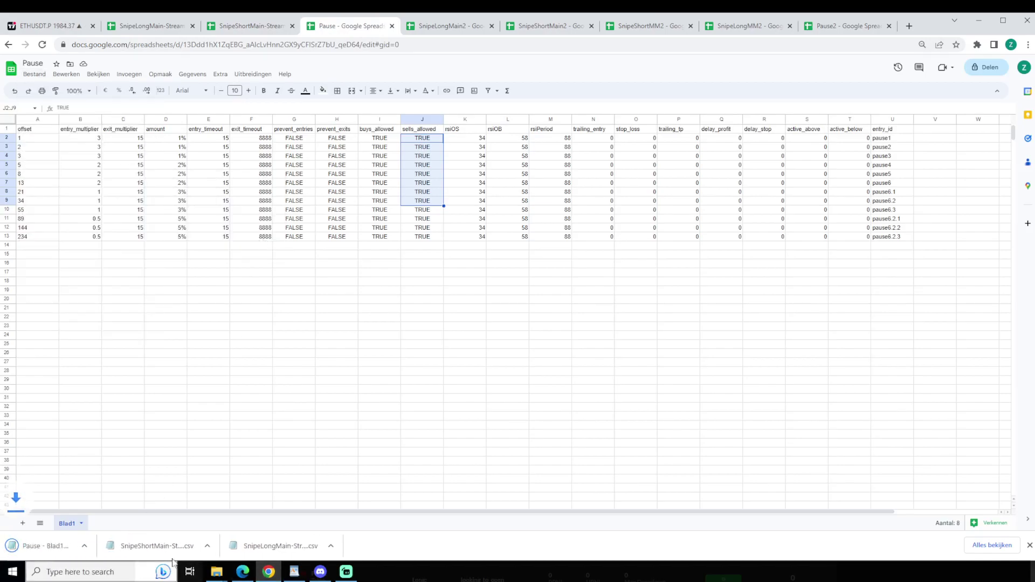
Step: Switch to the active-tables folder in File Explorer and delete all of its old CSV files
{"action": "left_click", "coordinate": [213, 569]}
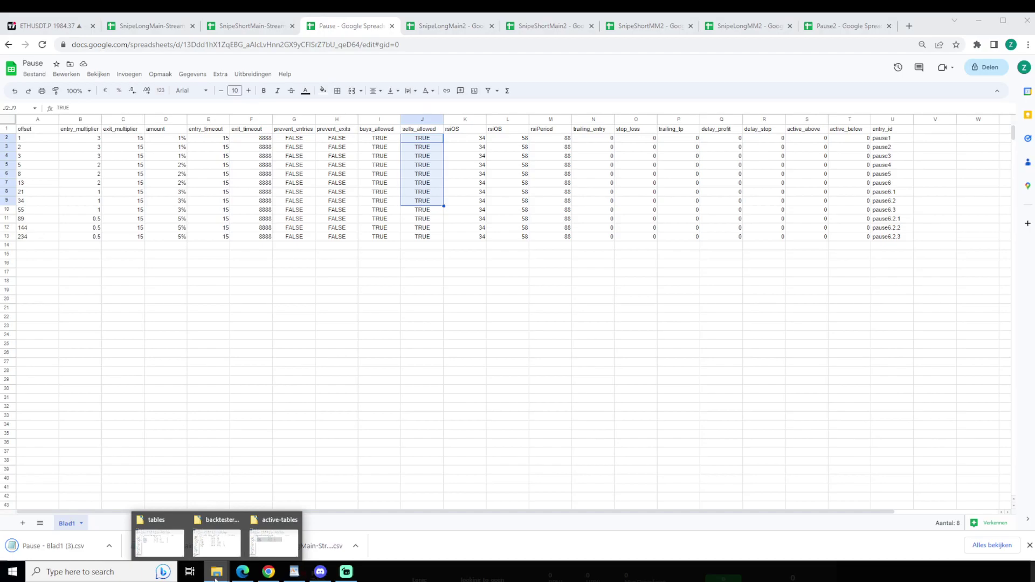
{"action": "left_click", "coordinate": [274, 541]}
{"action": "left_click_drag", "start_coordinate": [697, 401], "coordinate": [625, 259]}
{"action": "key", "text": "Delete"}
Step: Transfer the downloaded Pause, SnipeShortMain-Stream and SnipeLongMain-Stream CSV files from the browser into the active-tables folder and reopen the folder to check them
{"action": "left_click_drag", "start_coordinate": [703, 176], "coordinate": [718, 182]}
{"action": "key", "text": "alt+Tab"}
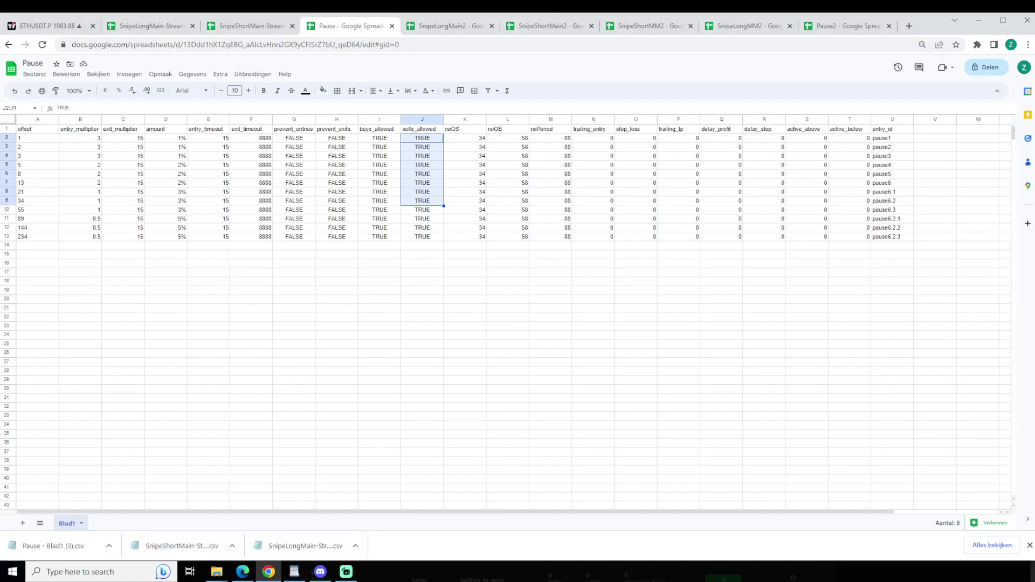
{"action": "left_click", "coordinate": [27, 546]}
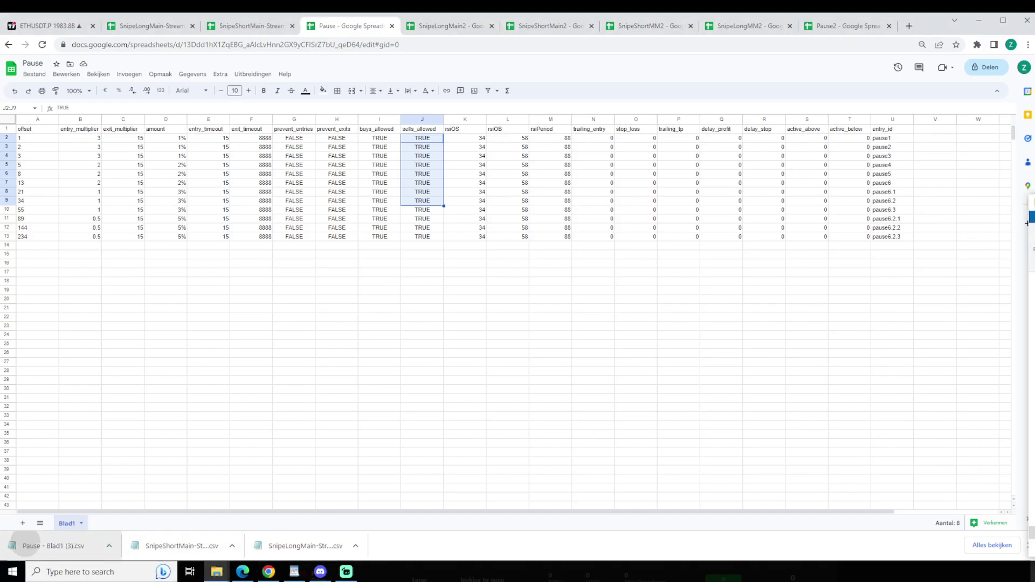
{"action": "left_click_drag", "start_coordinate": [603, 144], "coordinate": [488, 171]}
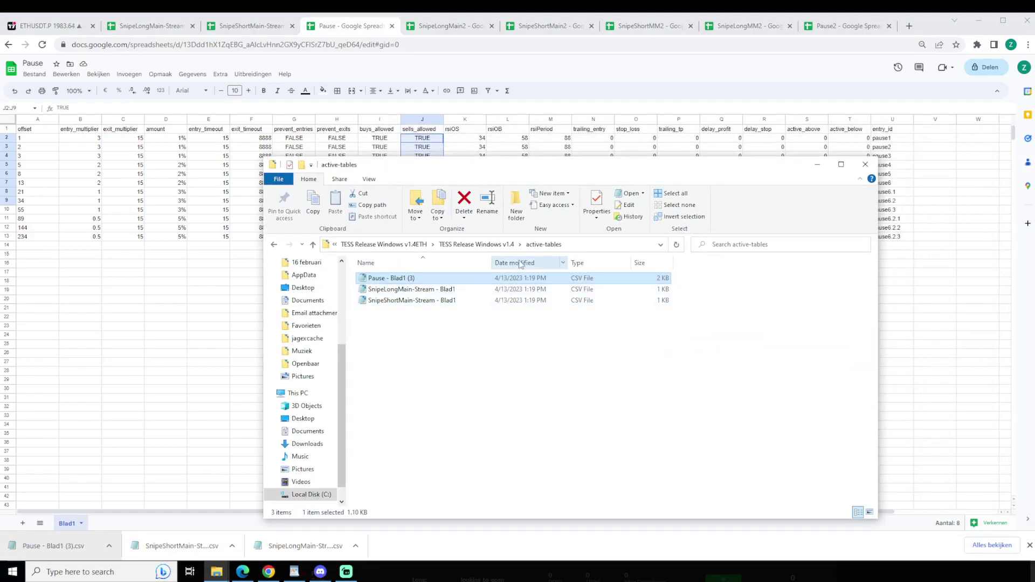
{"action": "left_click", "coordinate": [275, 245]}
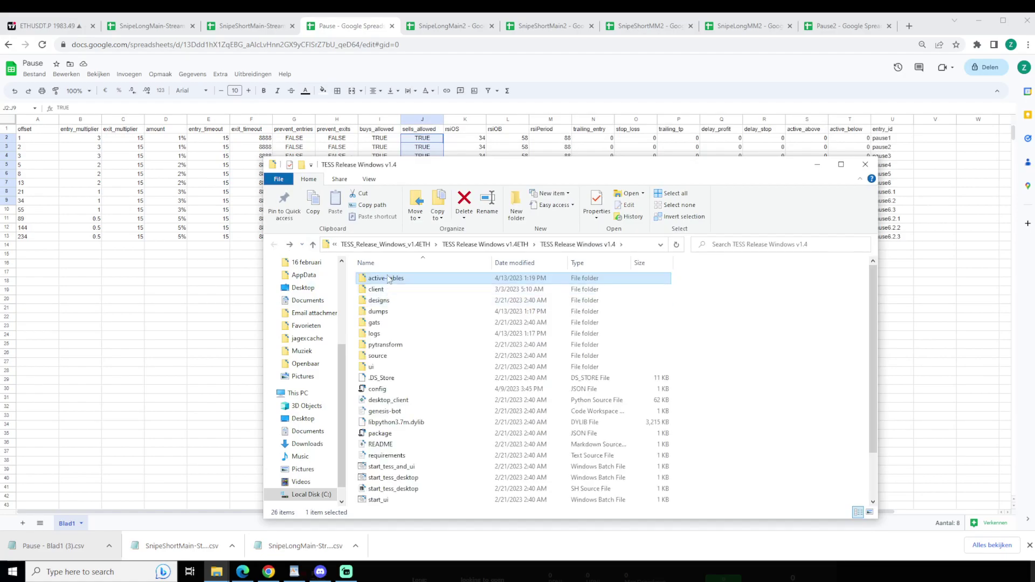
{"action": "double_click", "coordinate": [415, 279]}
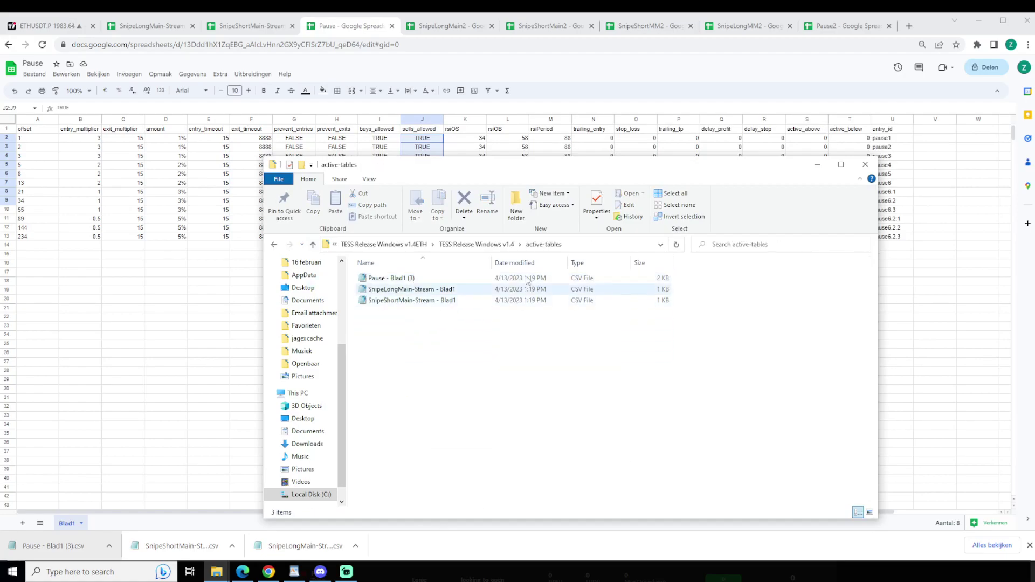
{"action": "left_click_drag", "start_coordinate": [419, 352], "coordinate": [408, 261]}
{"action": "left_click", "coordinate": [534, 381]}
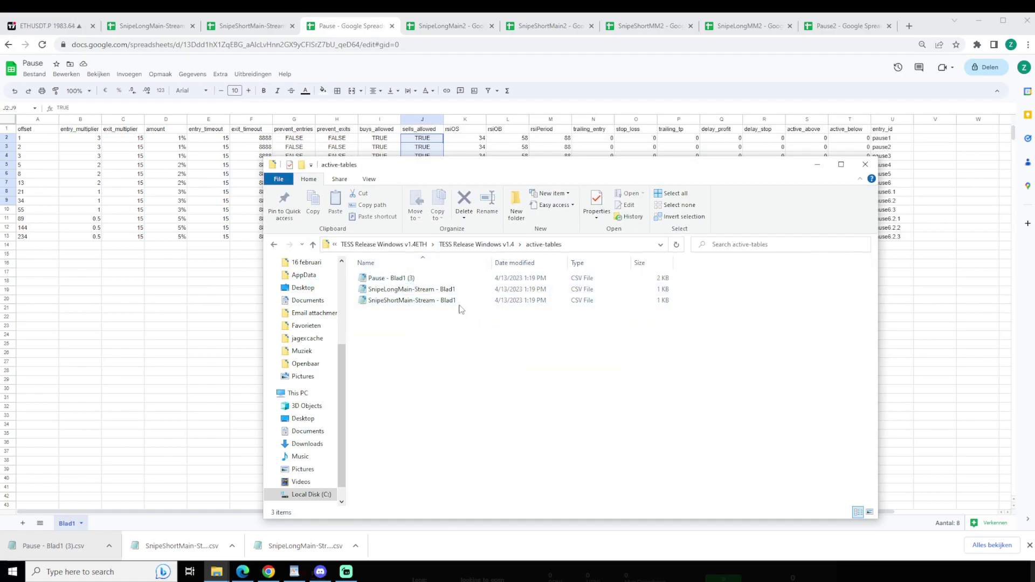
Step: Rename the downloaded long table file as SnipeLongMain-Stream
{"action": "left_click", "coordinate": [461, 303]}
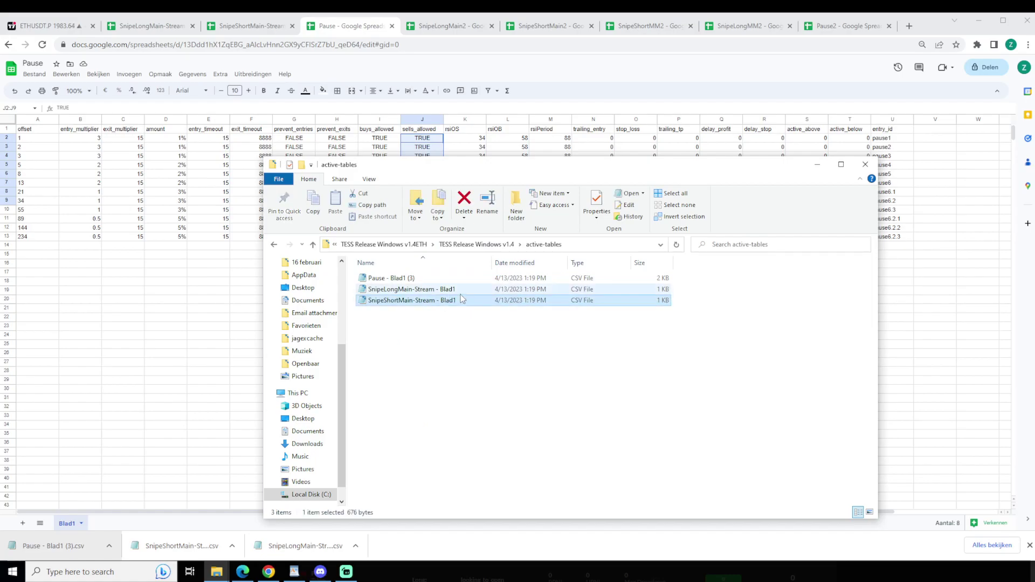
{"action": "left_click", "coordinate": [460, 293]}
{"action": "left_click", "coordinate": [457, 290]}
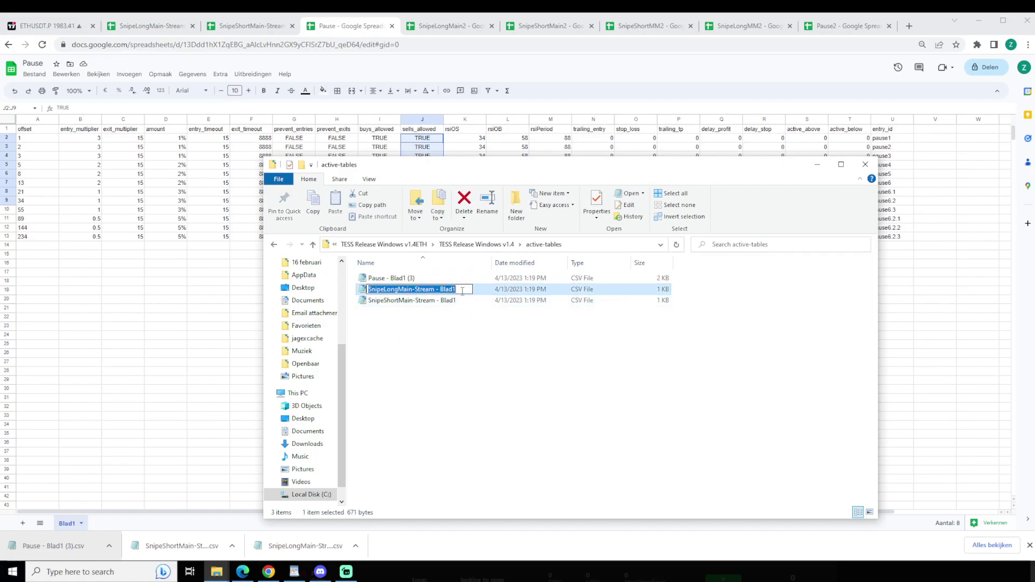
{"action": "left_click_drag", "start_coordinate": [462, 291], "coordinate": [452, 291]}
{"action": "key", "text": "BackSpace"}
{"action": "left_click", "coordinate": [426, 281]}
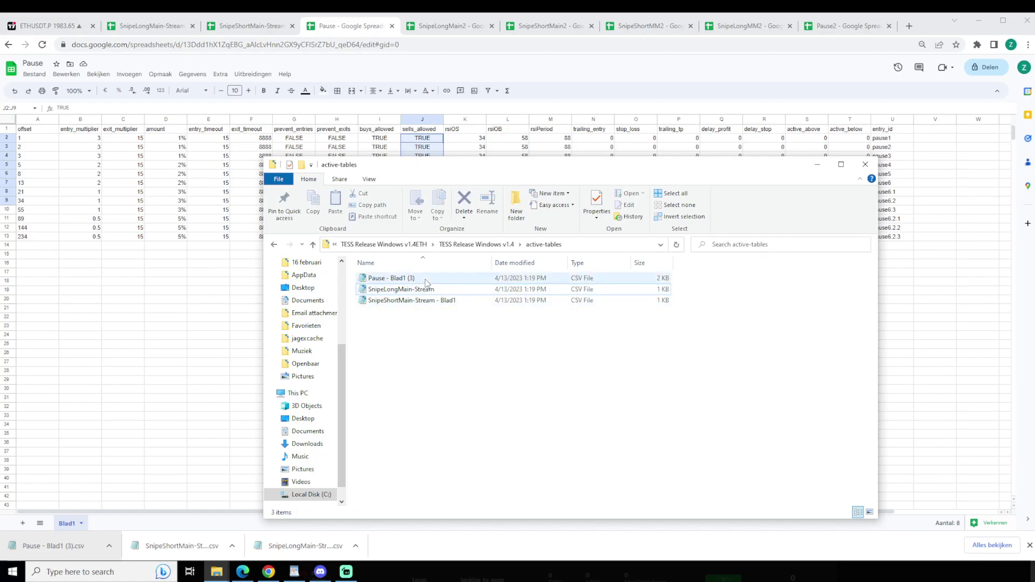
Step: Rename the downloaded pause table file as Pause
{"action": "key", "text": "F2"}
{"action": "left_click_drag", "start_coordinate": [423, 279], "coordinate": [404, 279]}
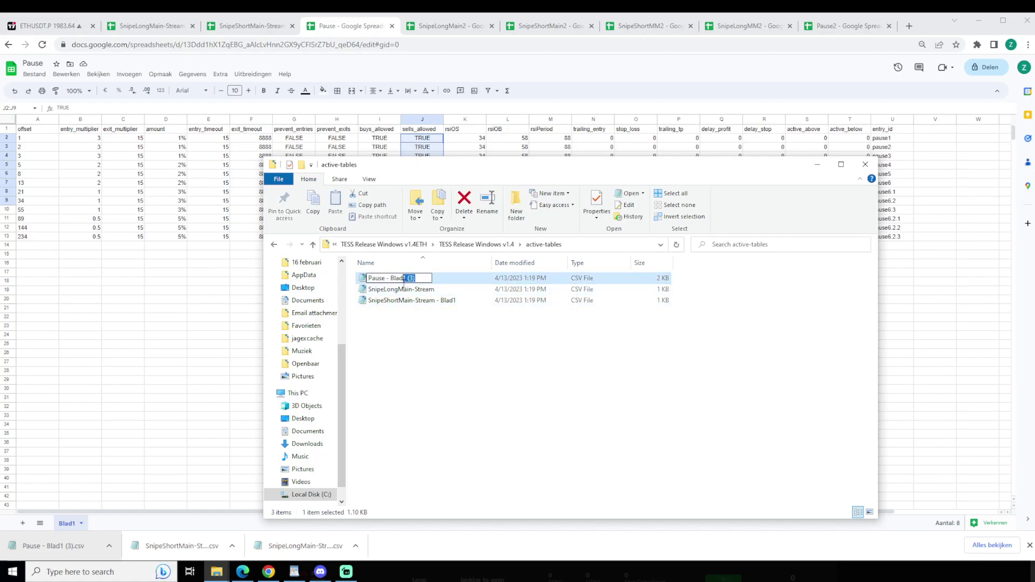
{"action": "key", "text": "BackSpace"}
{"action": "key", "text": "Return"}
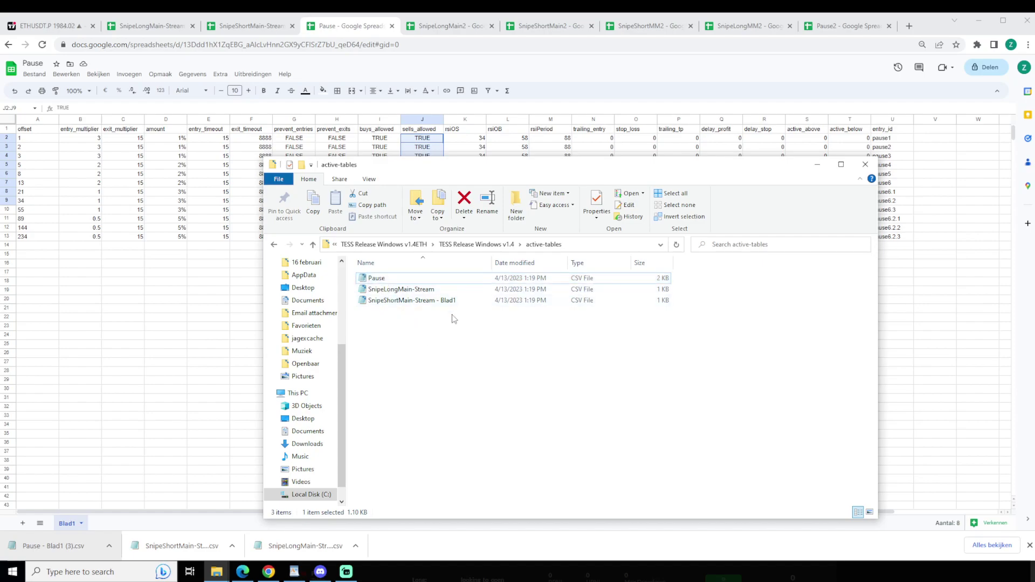
Step: Rename the downloaded short table file as SnipeShortMain-Stream
{"action": "left_click", "coordinate": [453, 302]}
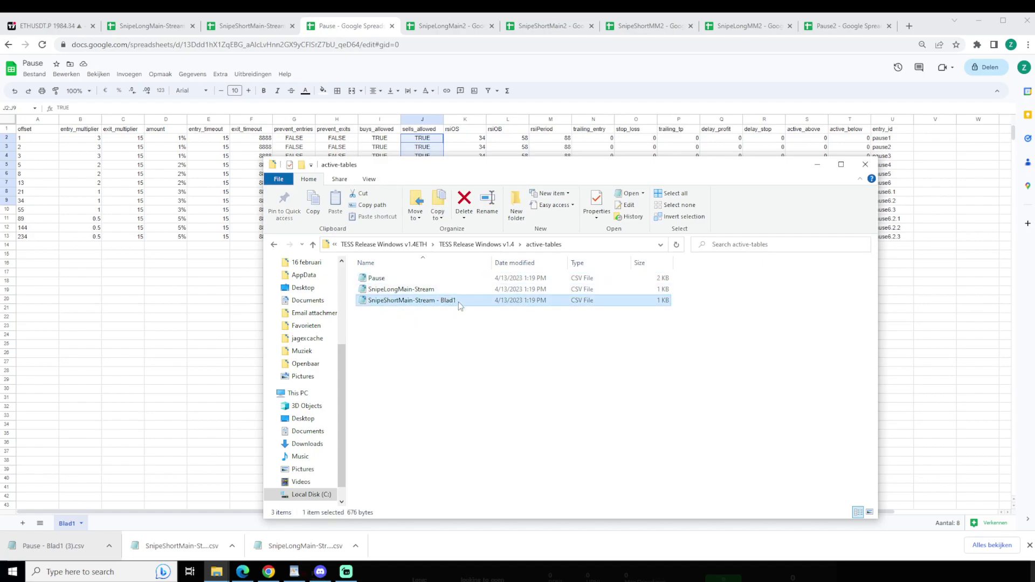
{"action": "key", "text": "F2"}
{"action": "left_click_drag", "start_coordinate": [457, 300], "coordinate": [440, 302]}
{"action": "key", "text": "BackSpace"}
{"action": "left_click", "coordinate": [455, 356]}
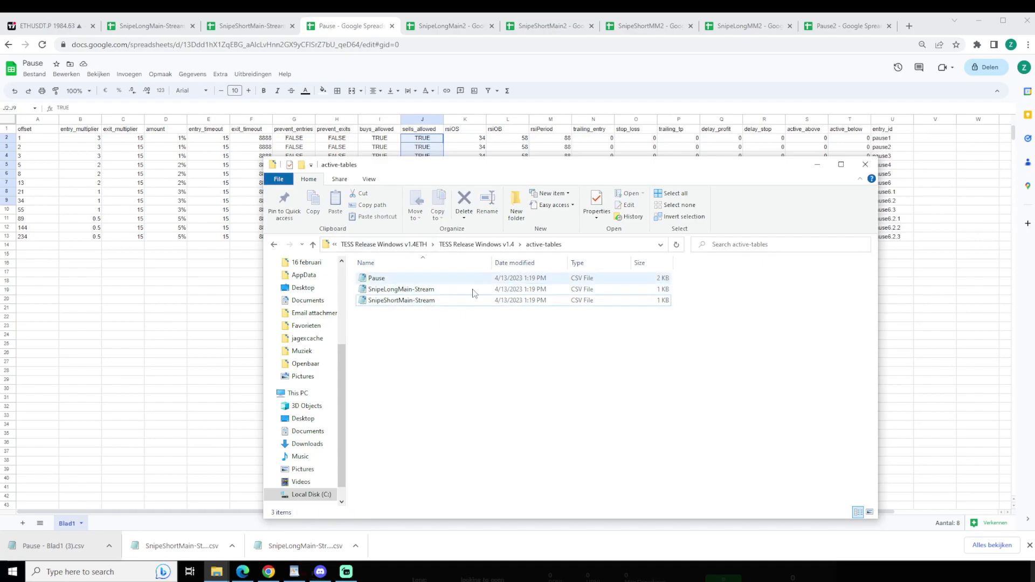
Step: Return to the TESS Release Windows v1.4 folder and run the start_tess_desktop batch file
{"action": "left_click", "coordinate": [274, 247]}
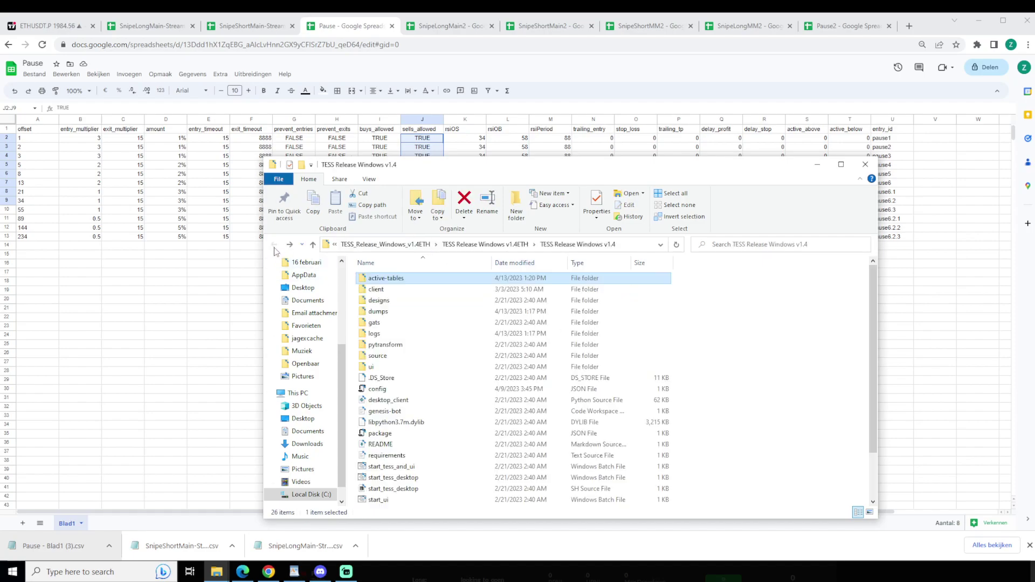
{"action": "scroll", "coordinate": [410, 437], "scroll_direction": "down", "scroll_amount": 2}
{"action": "left_click", "coordinate": [411, 434]}
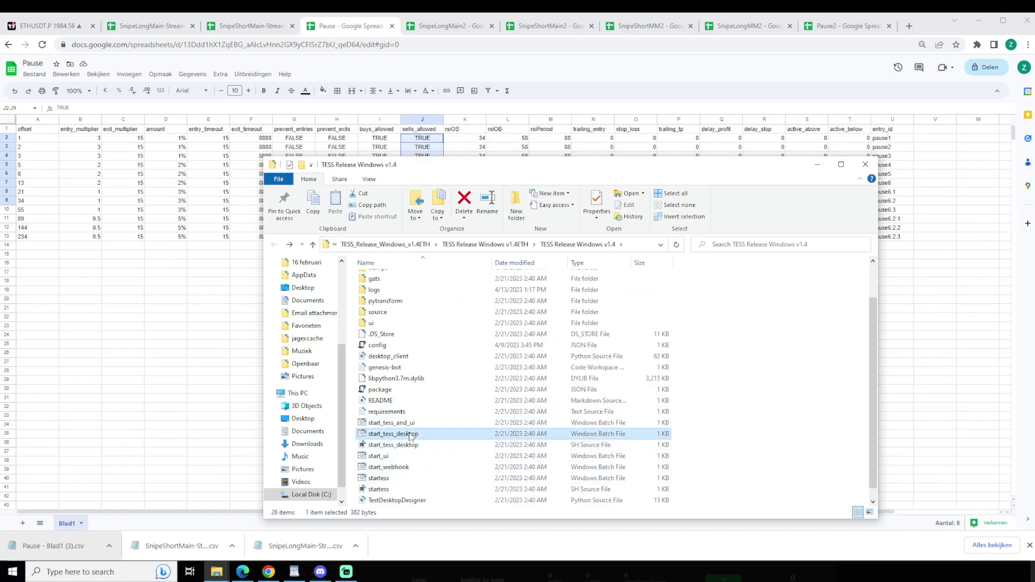
{"action": "double_click", "coordinate": [411, 434]}
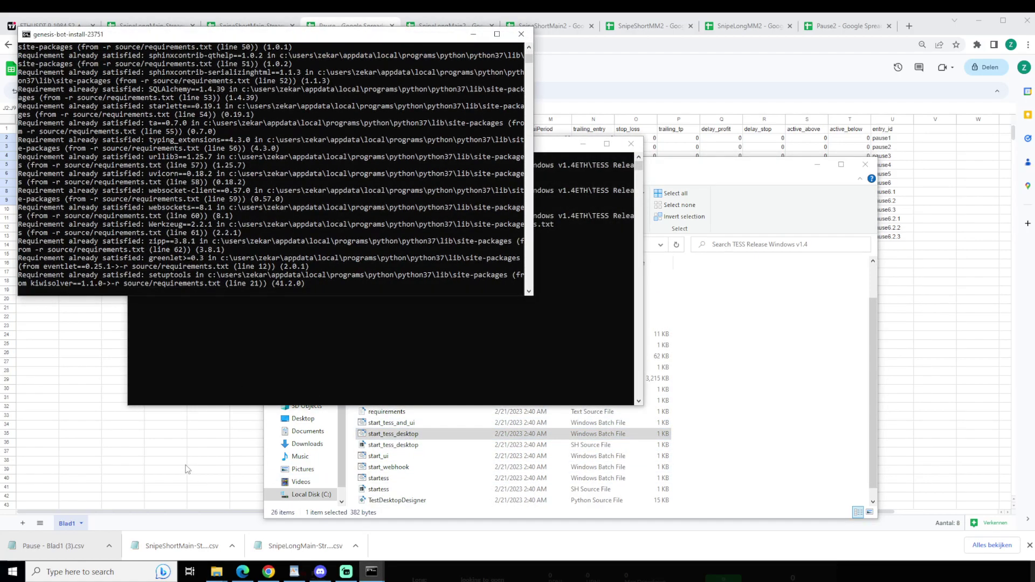
Step: Switch to the ETHUSDT chart in the browser, bring up the WordPad strategy notes and place them over the chart's right half
{"action": "left_click", "coordinate": [186, 465]}
{"action": "left_click", "coordinate": [464, 408]}
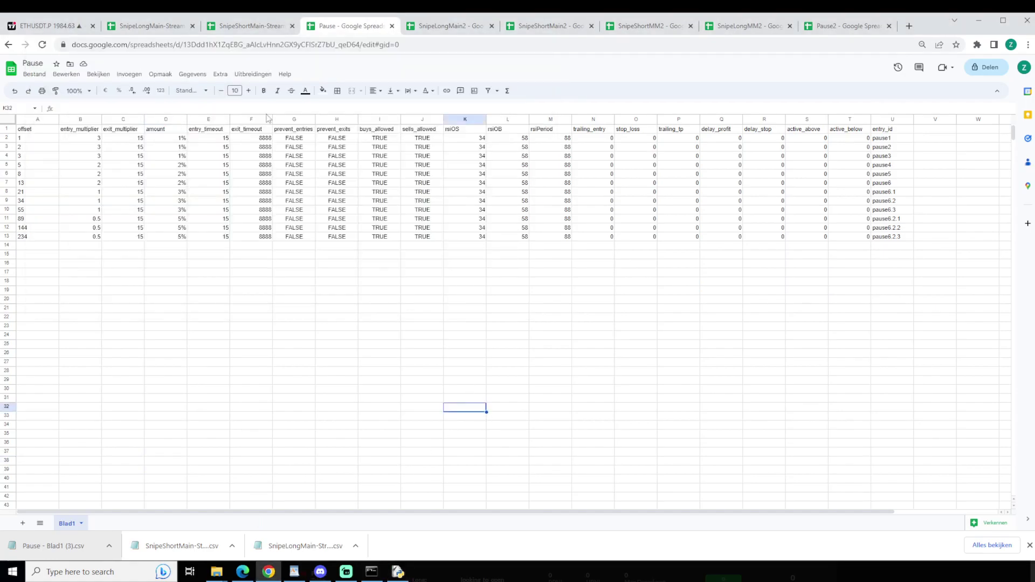
{"action": "left_click", "coordinate": [48, 25]}
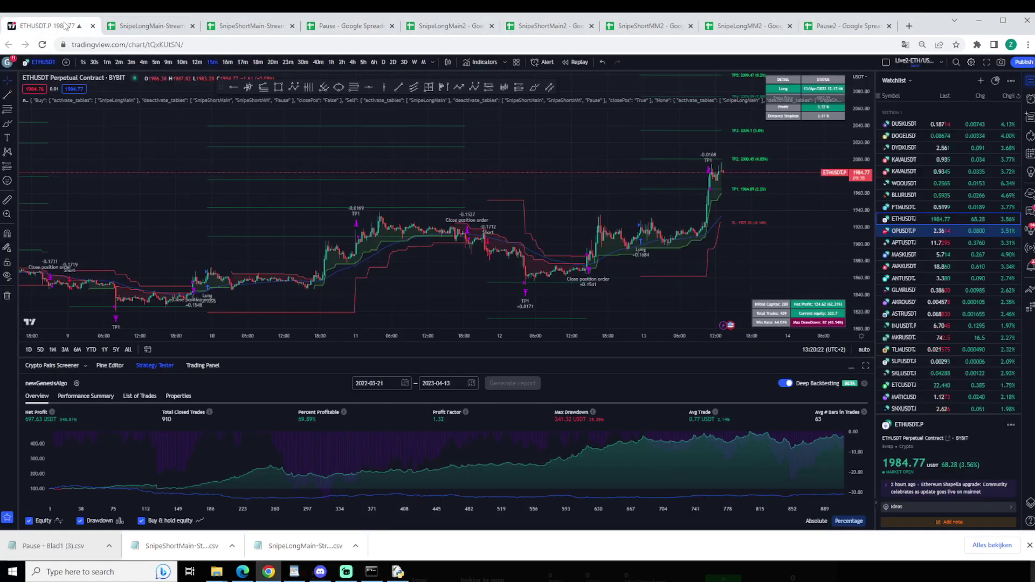
{"action": "left_click", "coordinate": [667, 277]}
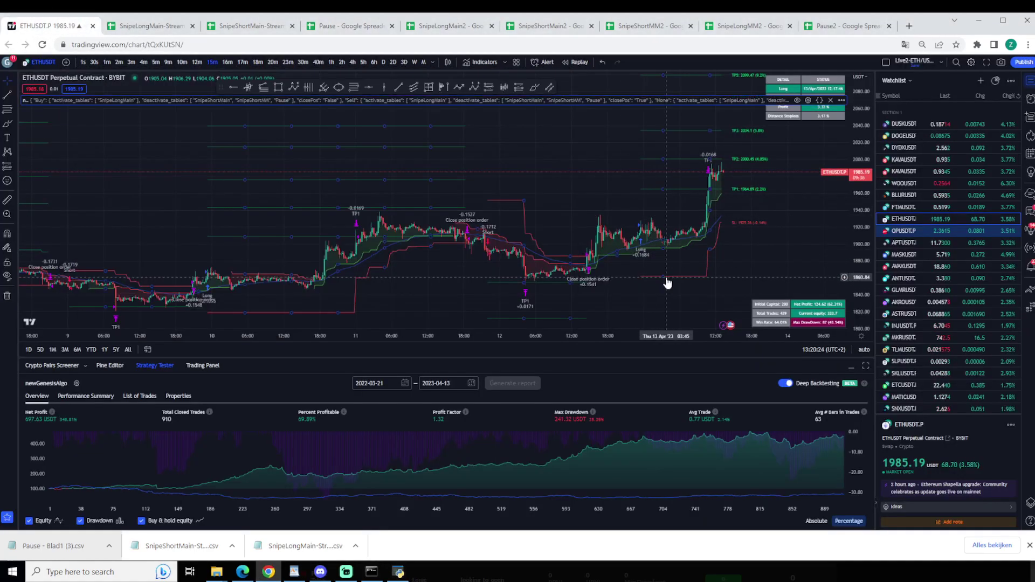
{"action": "left_click", "coordinate": [293, 571]}
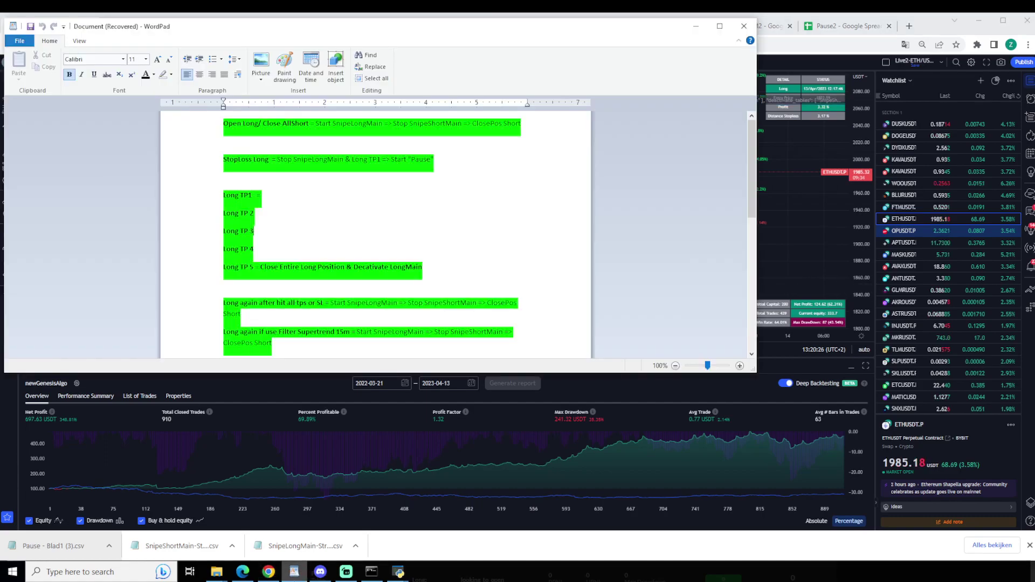
{"action": "left_click_drag", "start_coordinate": [108, 26], "coordinate": [901, 73]}
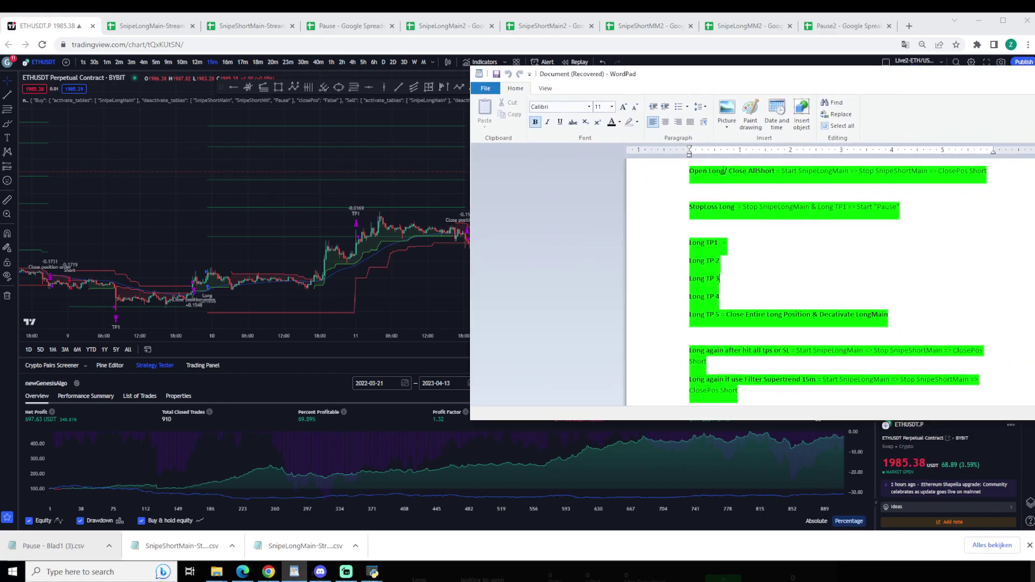
Step: Return to the ETHUSDT chart and examine the recent long and short trades over a wider time range
{"action": "left_click", "coordinate": [305, 253]}
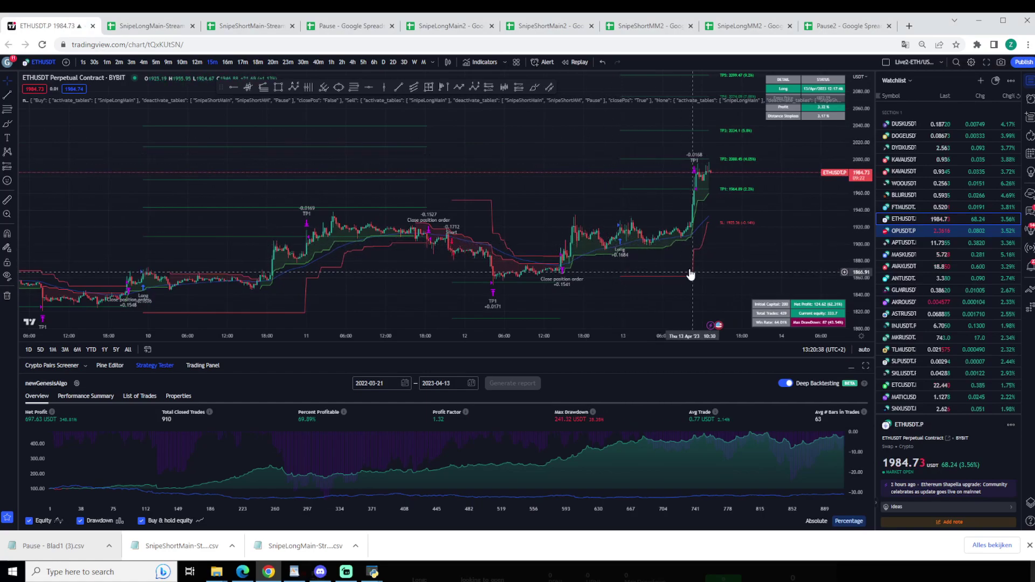
{"action": "scroll", "coordinate": [619, 276], "scroll_direction": "down", "scroll_amount": 1}
{"action": "left_click_drag", "start_coordinate": [464, 291], "coordinate": [500, 285]}
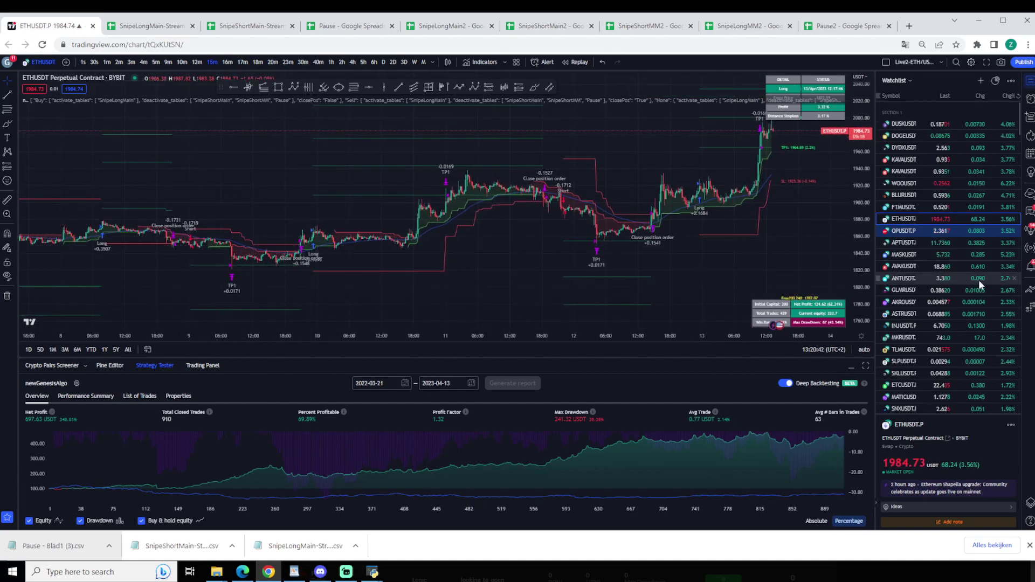
Step: In the WordPad strategy notes, review the StopLoss Long rule and remove "Long TP1" from it
{"action": "key", "text": "alt+Tab"}
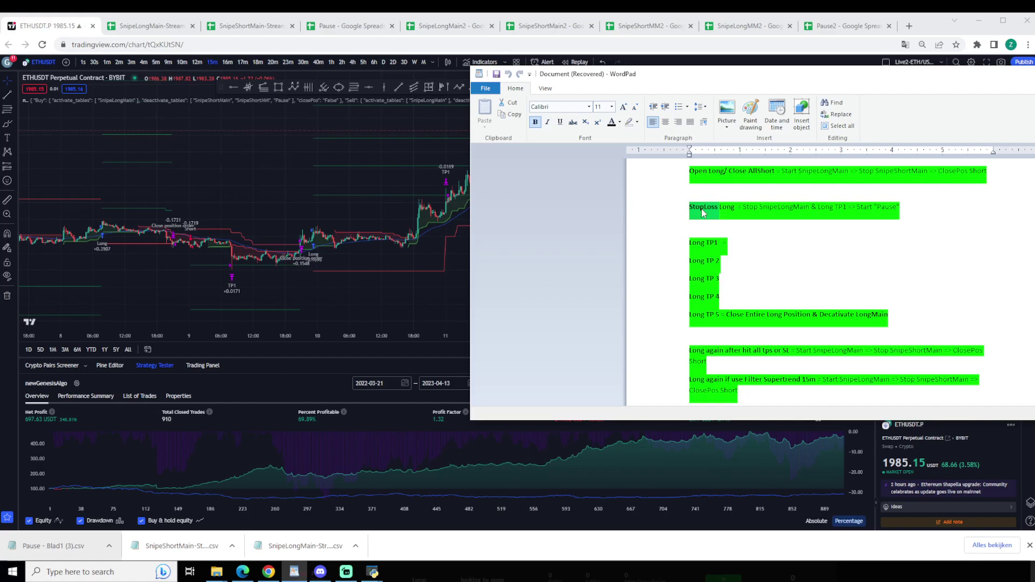
{"action": "left_click_drag", "start_coordinate": [739, 211], "coordinate": [796, 214]}
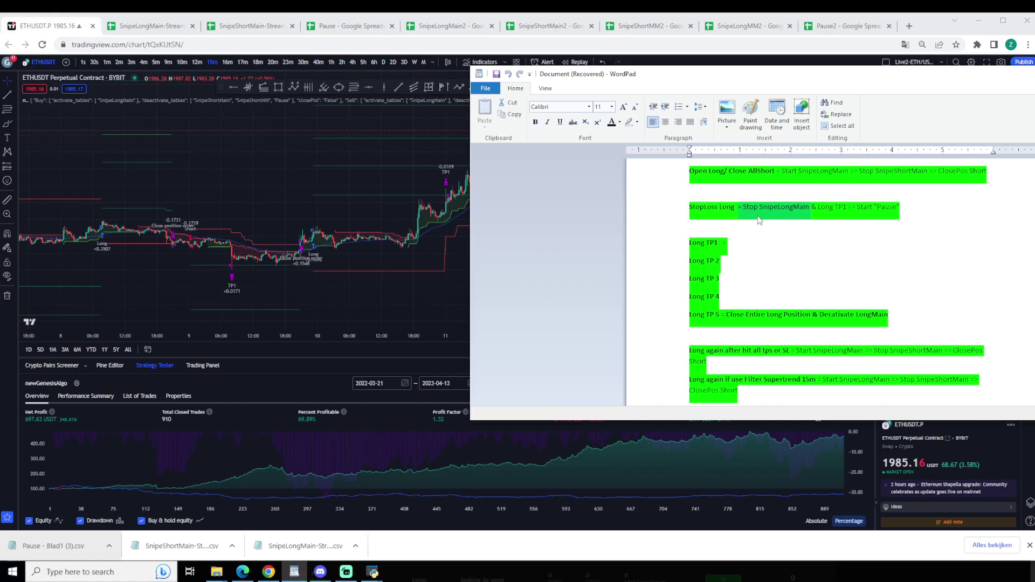
{"action": "left_click", "coordinate": [826, 212]}
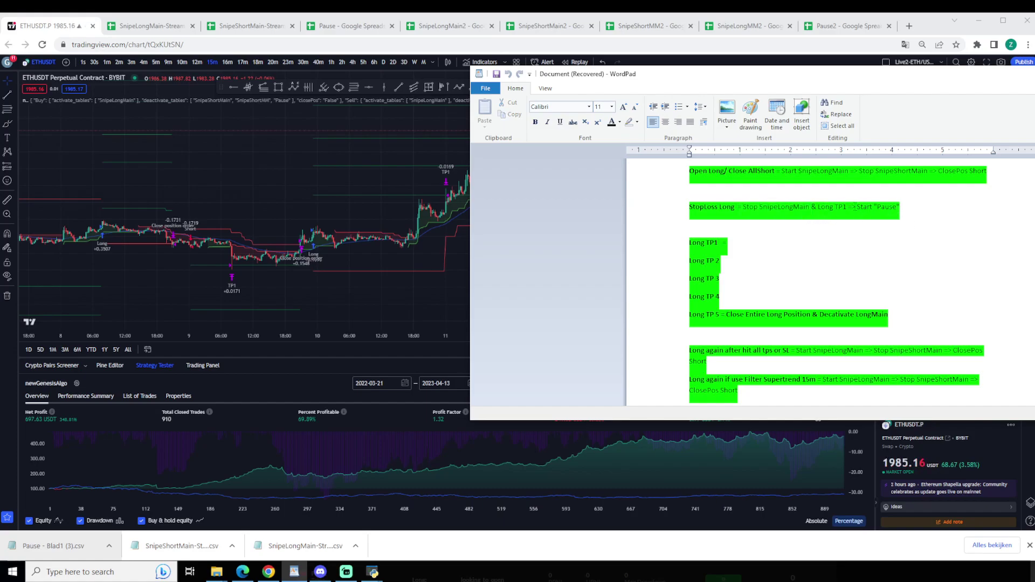
{"action": "scroll", "coordinate": [749, 278], "scroll_direction": "down", "scroll_amount": 3}
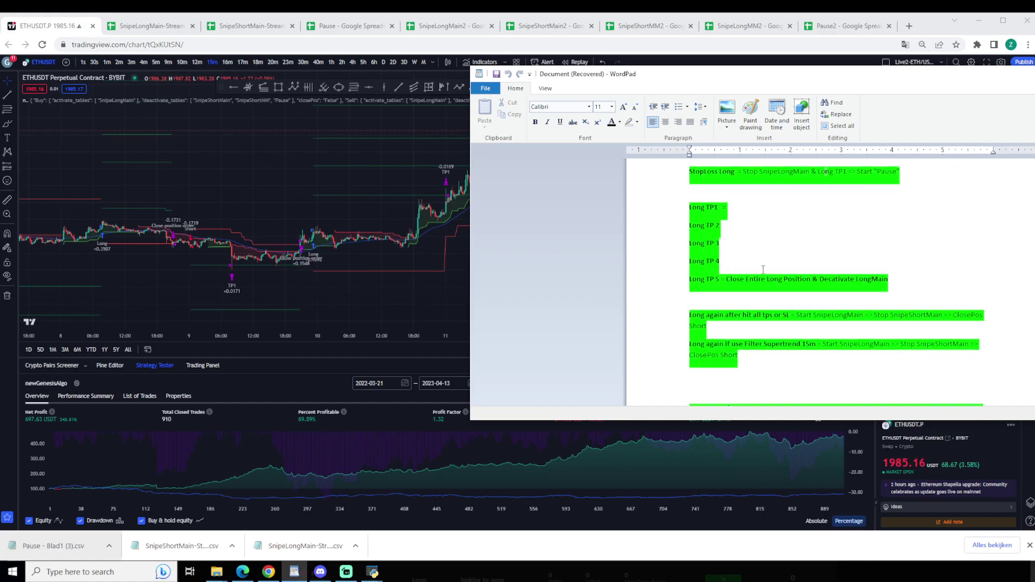
{"action": "scroll", "coordinate": [854, 216], "scroll_direction": "up", "scroll_amount": 3}
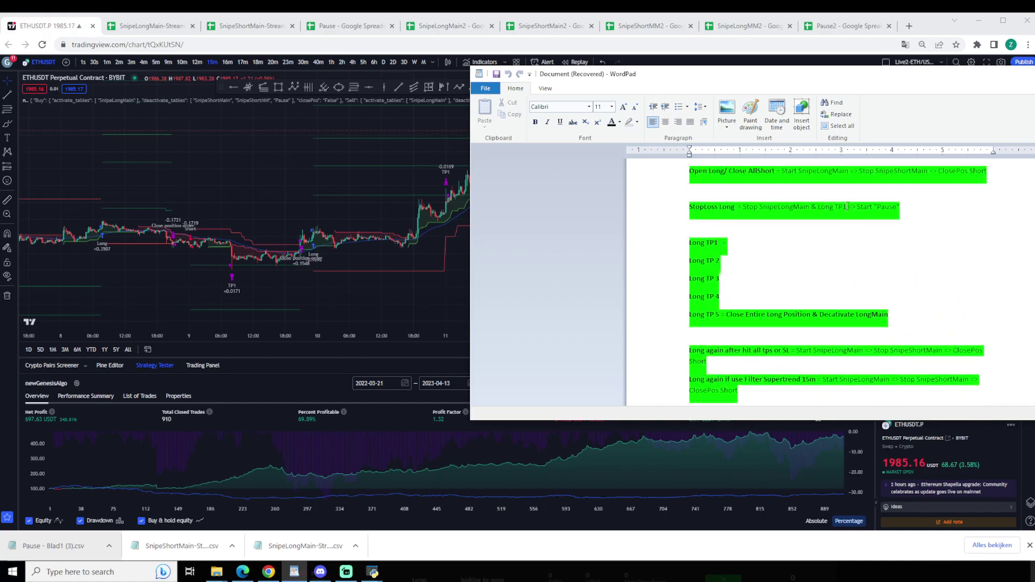
{"action": "key", "text": "Delete"}
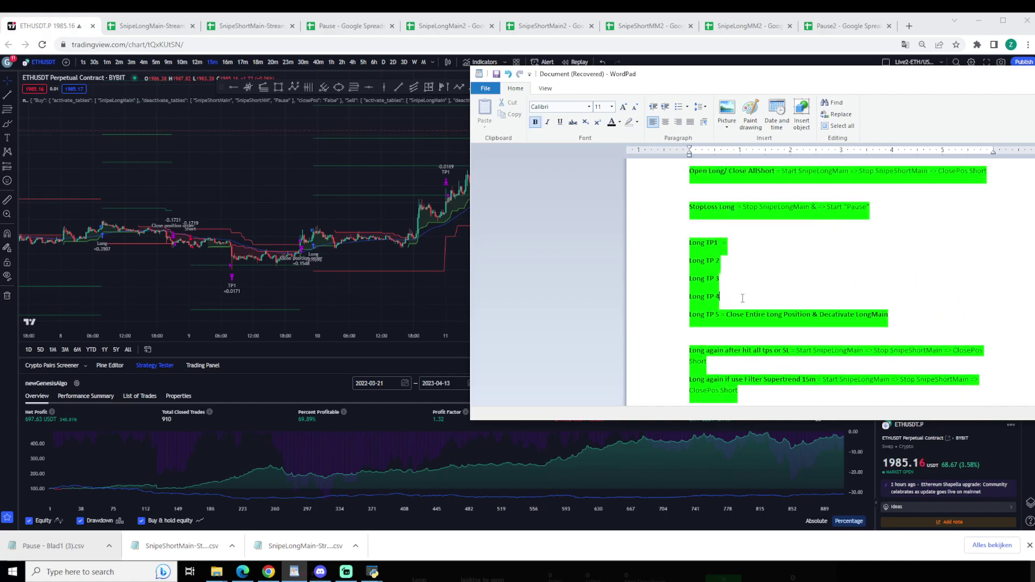
Step: Check the Long TP lines in the notes and highlight the take-profit rows A3:U6 in the SnipeLongMain-Stream spreadsheet
{"action": "scroll", "coordinate": [726, 261], "scroll_direction": "down", "scroll_amount": 3}
{"action": "scroll", "coordinate": [711, 255], "scroll_direction": "up", "scroll_amount": 3}
{"action": "left_click", "coordinate": [127, 25]}
{"action": "left_click_drag", "start_coordinate": [32, 147], "coordinate": [893, 181]}
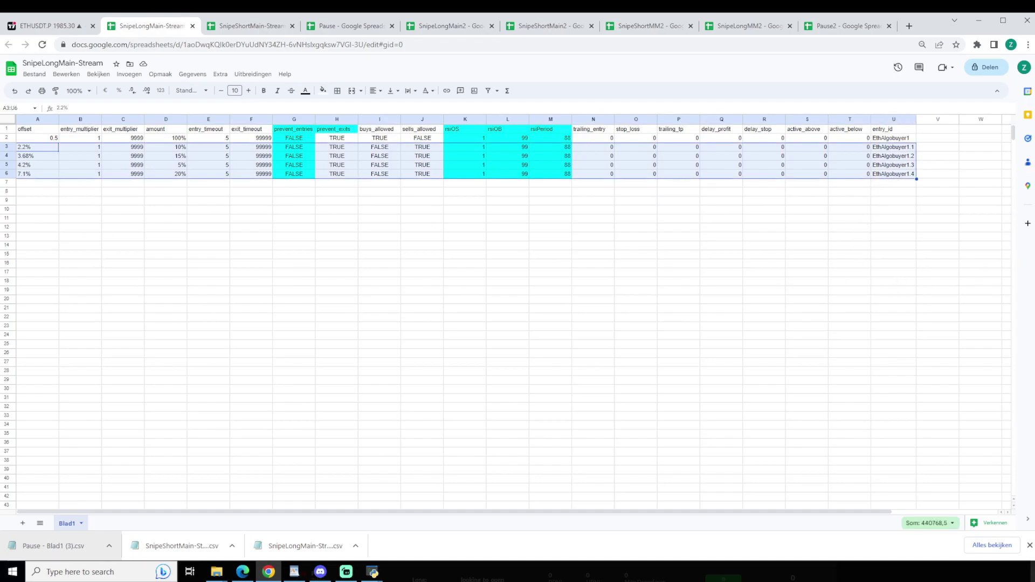
Step: Switch back to the WordPad notes and highlight the Long TP1 to TP 4 lines and the Long TP 5 close-position rule
{"action": "key", "text": "alt+Tab"}
{"action": "left_click_drag", "start_coordinate": [755, 304], "coordinate": [709, 251]}
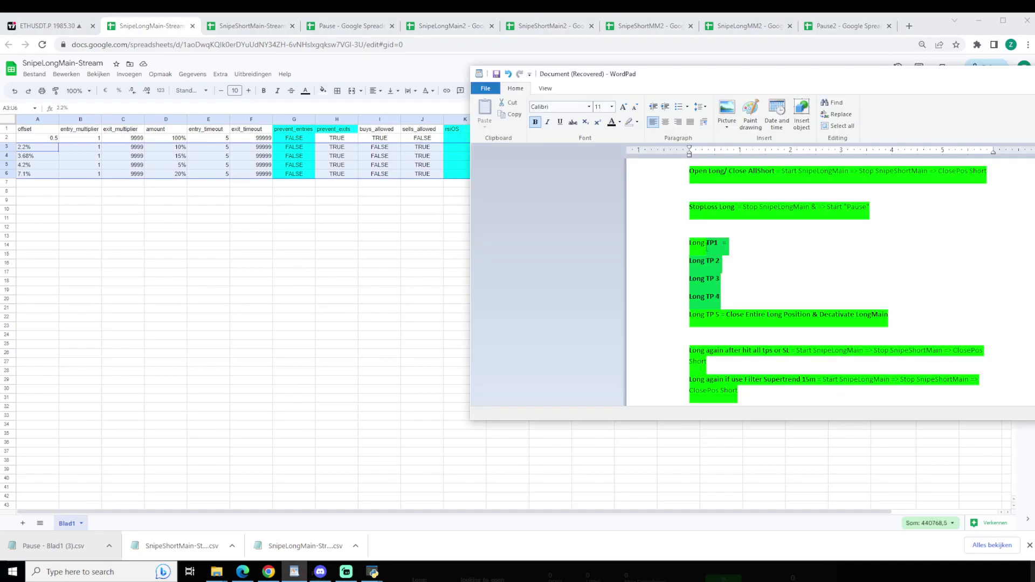
{"action": "left_click_drag", "start_coordinate": [726, 317], "coordinate": [830, 320]}
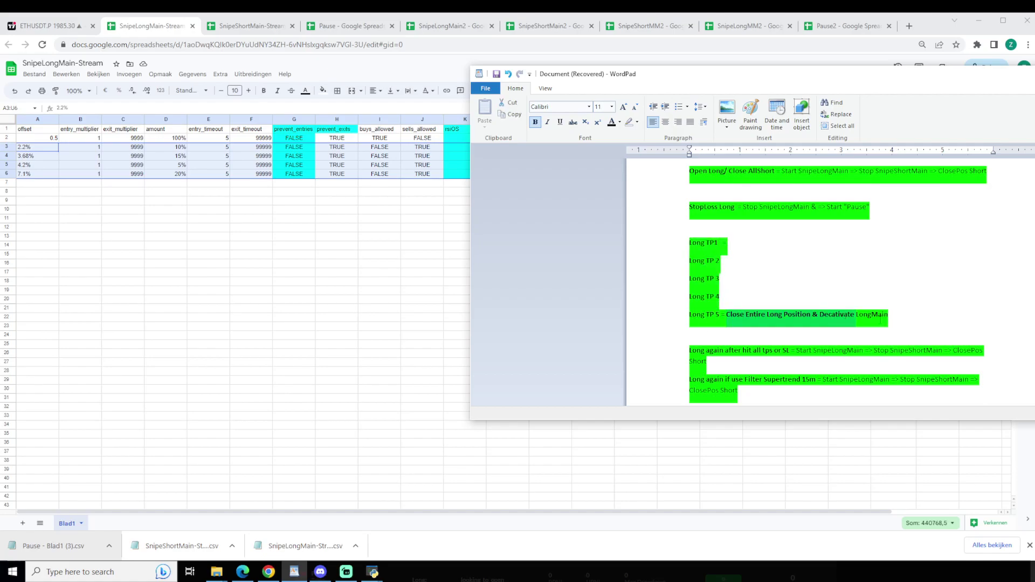
Step: Switch to the ETHUSDT chart and examine the early-April trades with their take-profit and close-position markers
{"action": "left_click", "coordinate": [49, 26]}
{"action": "scroll", "coordinate": [458, 242], "scroll_direction": "down", "scroll_amount": 2}
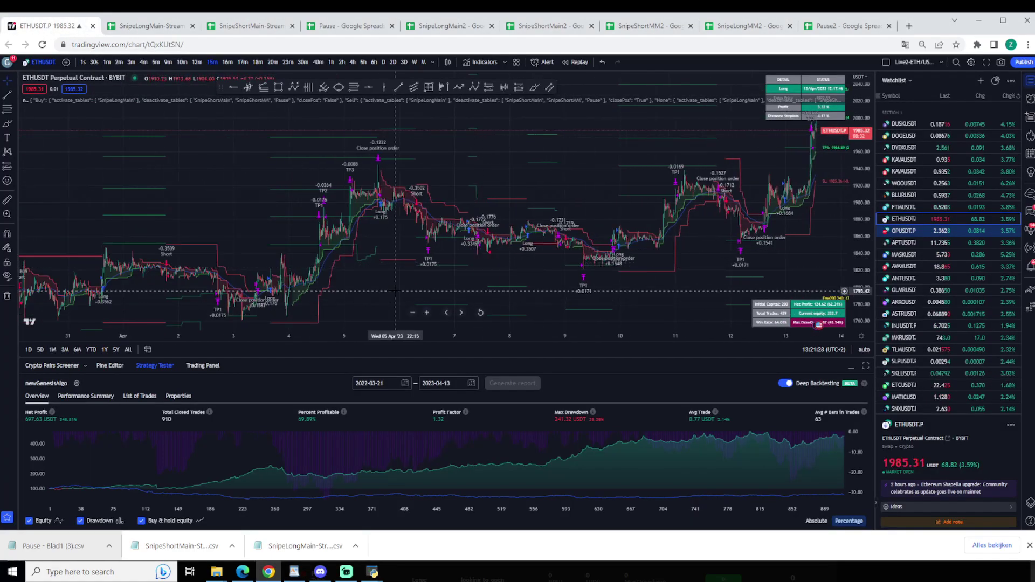
{"action": "left_click_drag", "start_coordinate": [431, 267], "coordinate": [608, 269]}
{"action": "scroll", "coordinate": [608, 270], "scroll_direction": "up", "scroll_amount": 2}
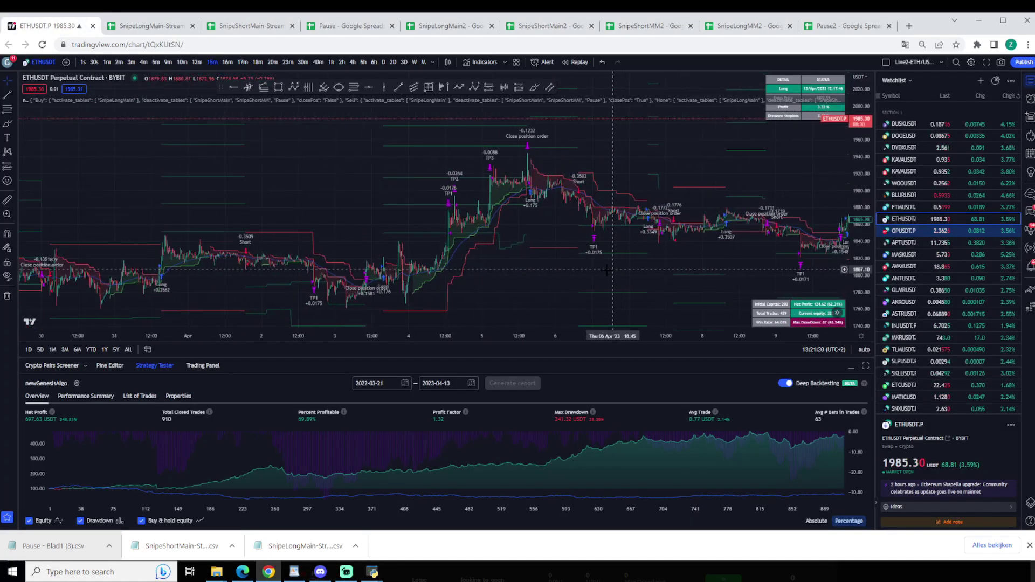
Step: Move back along the ETHUSDT chart and examine the mid-March long trade's TP1 to TP5 markers and the short trades that follow
{"action": "left_click_drag", "start_coordinate": [496, 268], "coordinate": [452, 197]}
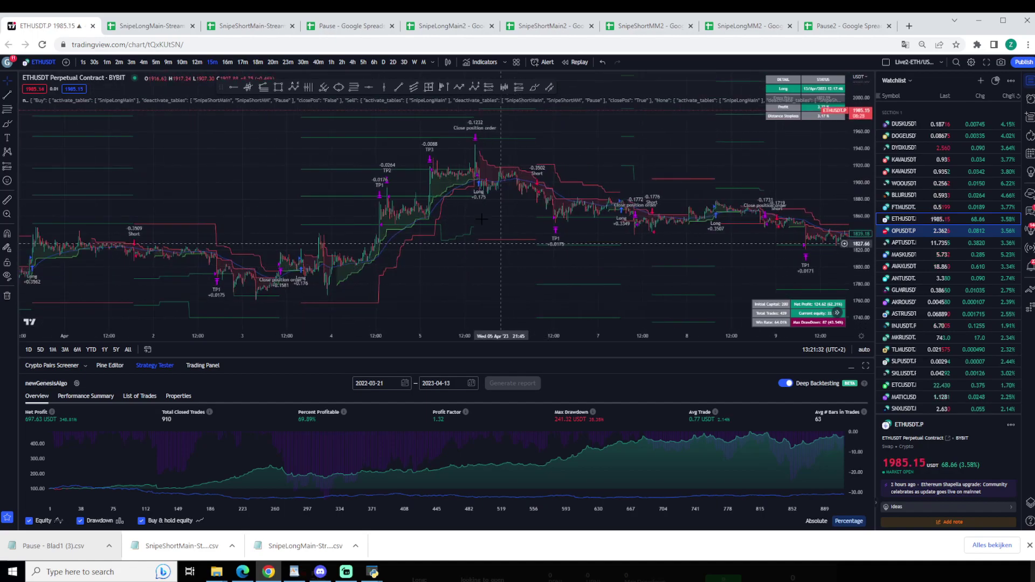
{"action": "left_click_drag", "start_coordinate": [245, 269], "coordinate": [545, 216]}
{"action": "left_click_drag", "start_coordinate": [388, 252], "coordinate": [570, 269]}
{"action": "scroll", "coordinate": [751, 150], "scroll_direction": "up", "scroll_amount": 2}
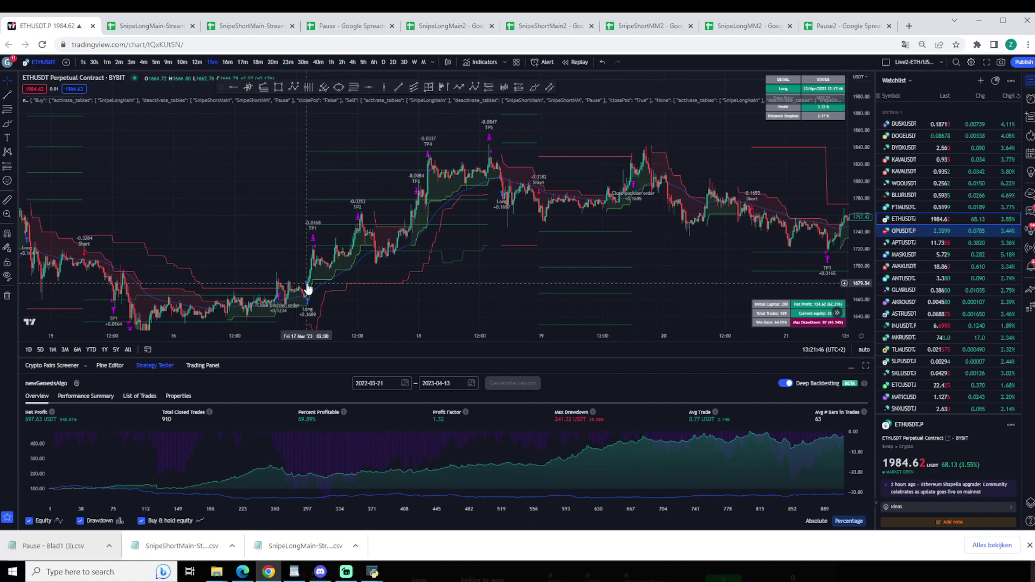
{"action": "scroll", "coordinate": [307, 283], "scroll_direction": "up", "scroll_amount": 1}
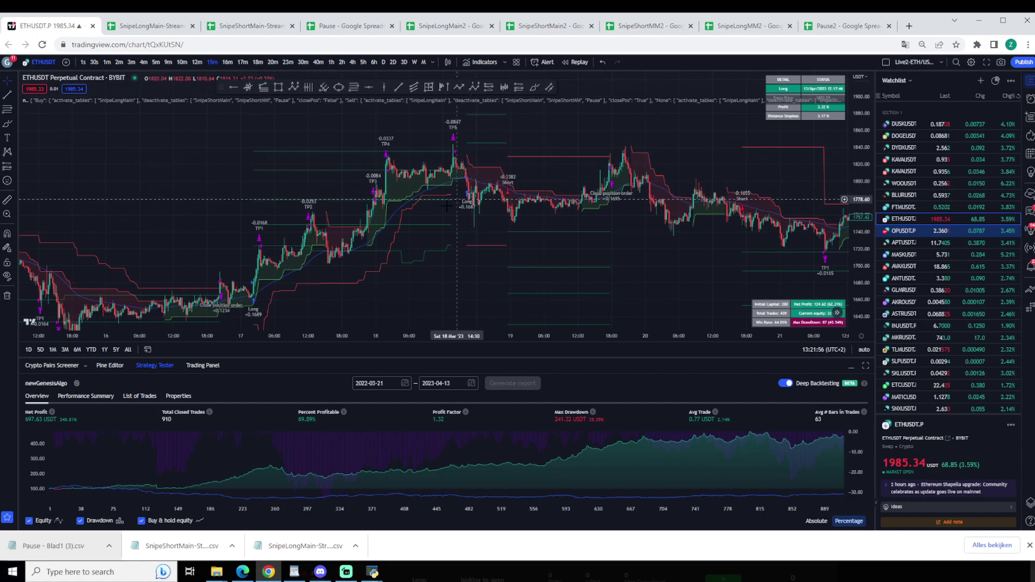
{"action": "scroll", "coordinate": [419, 139], "scroll_direction": "up", "scroll_amount": 3}
{"action": "scroll", "coordinate": [419, 139], "scroll_direction": "left", "scroll_amount": 3}
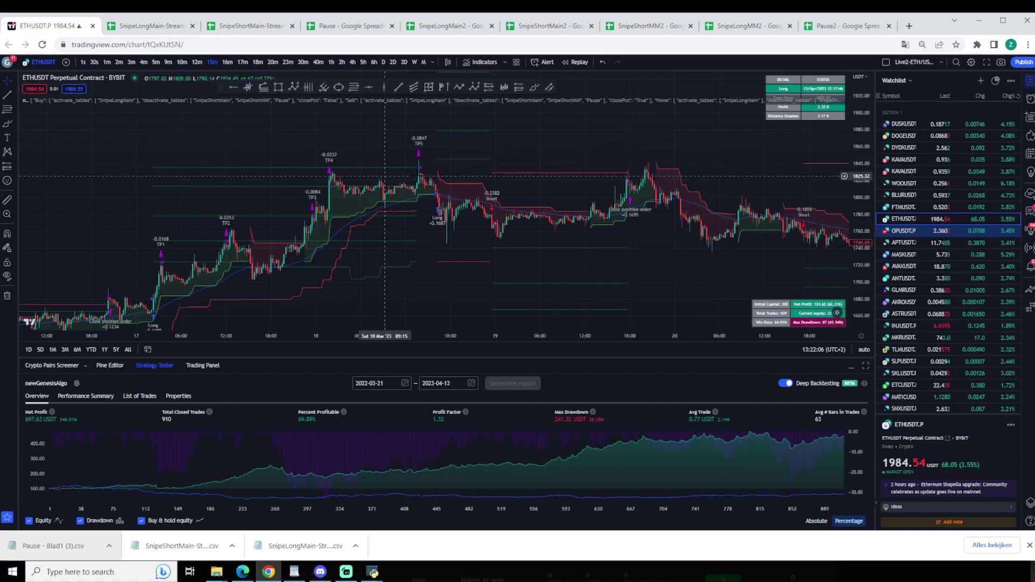
{"action": "left_click_drag", "start_coordinate": [427, 218], "coordinate": [569, 237]}
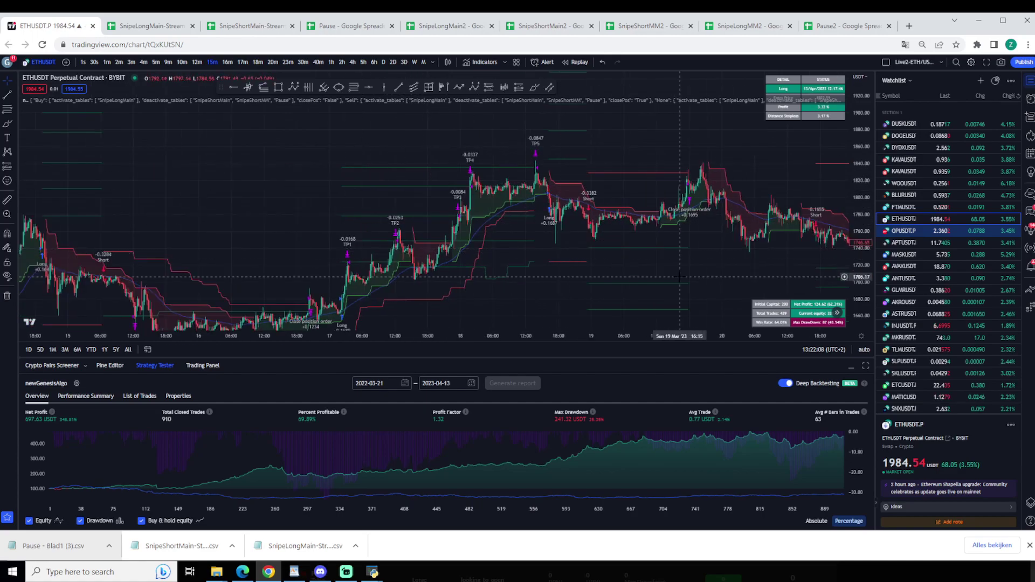
{"action": "left_click_drag", "start_coordinate": [674, 264], "coordinate": [493, 258]}
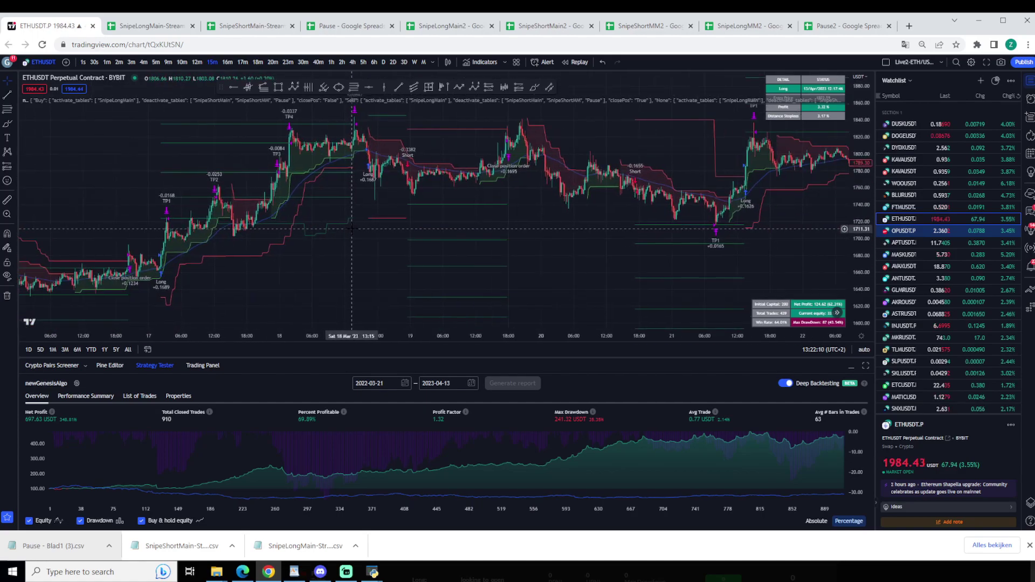
Step: Switch to the WordPad strategy notes and review the two "Long again" rules, highlighting their ClosePos Short parts
{"action": "key", "text": "alt+Tab"}
{"action": "scroll", "coordinate": [759, 333], "scroll_direction": "down", "scroll_amount": 2}
{"action": "scroll", "coordinate": [759, 334], "scroll_direction": "up", "scroll_amount": 5}
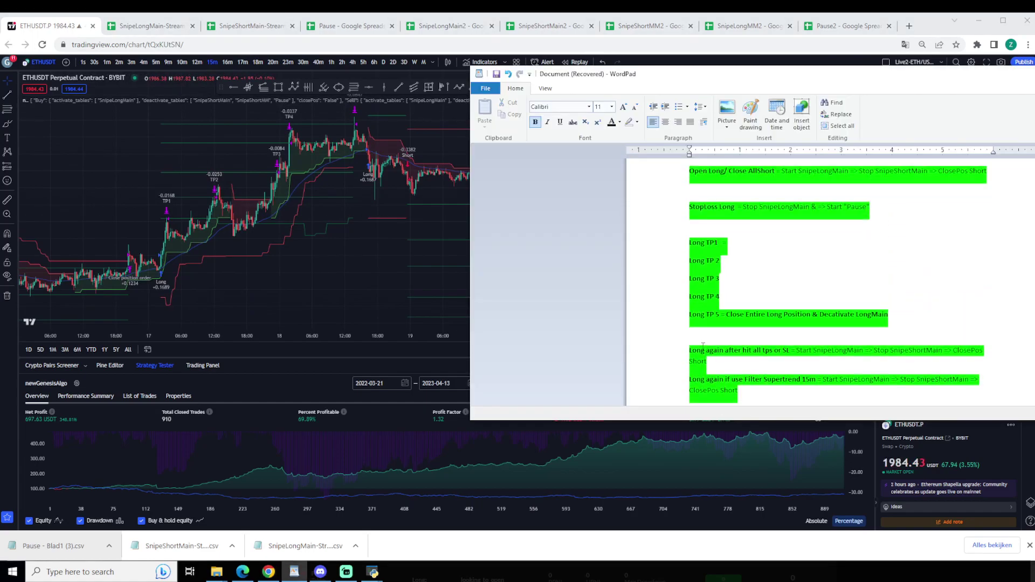
{"action": "scroll", "coordinate": [780, 345], "scroll_direction": "down", "scroll_amount": 3}
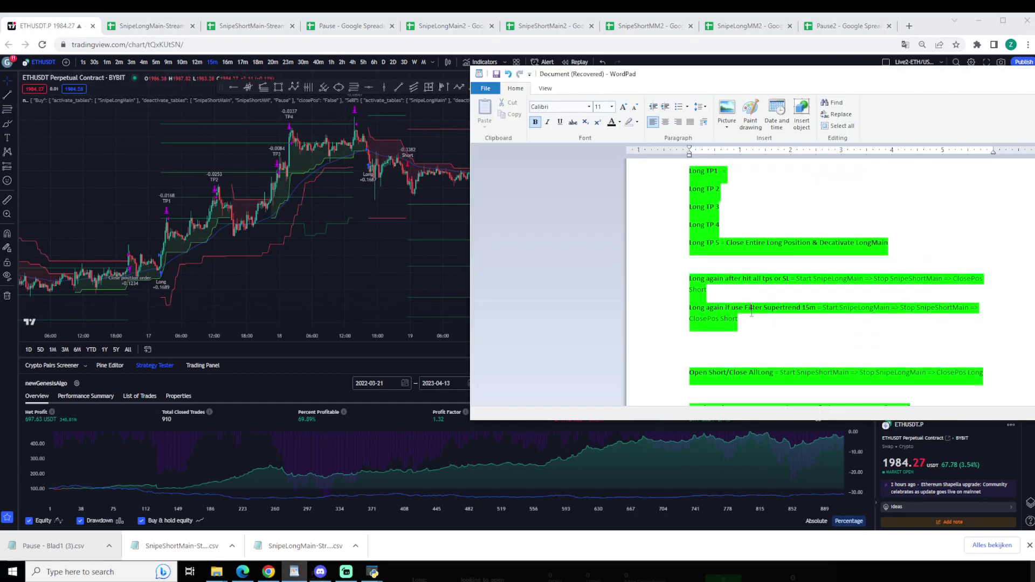
{"action": "left_click", "coordinate": [774, 288]}
{"action": "left_click", "coordinate": [681, 293]}
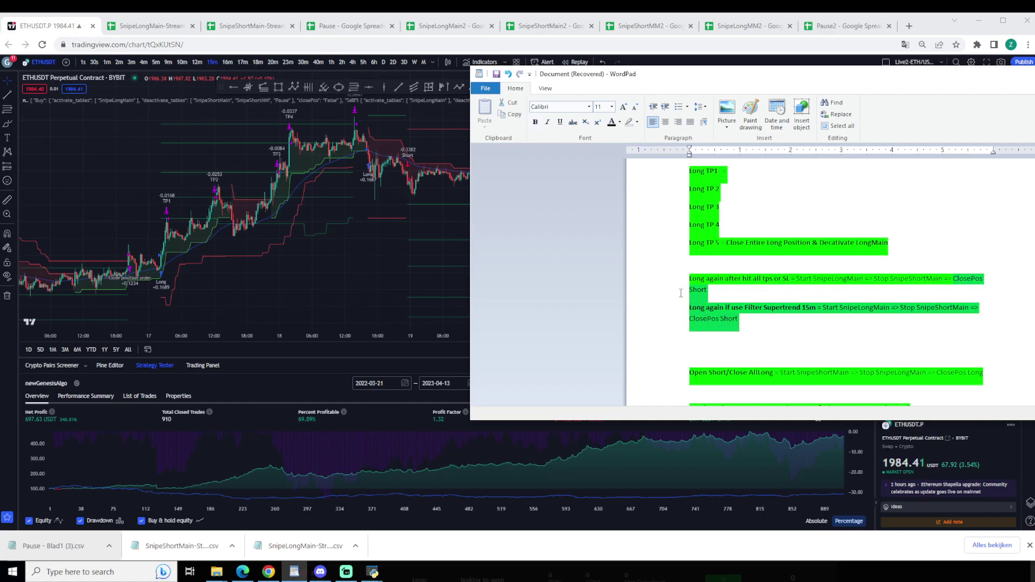
{"action": "left_click", "coordinate": [878, 320]}
{"action": "scroll", "coordinate": [798, 341], "scroll_direction": "up", "scroll_amount": 1}
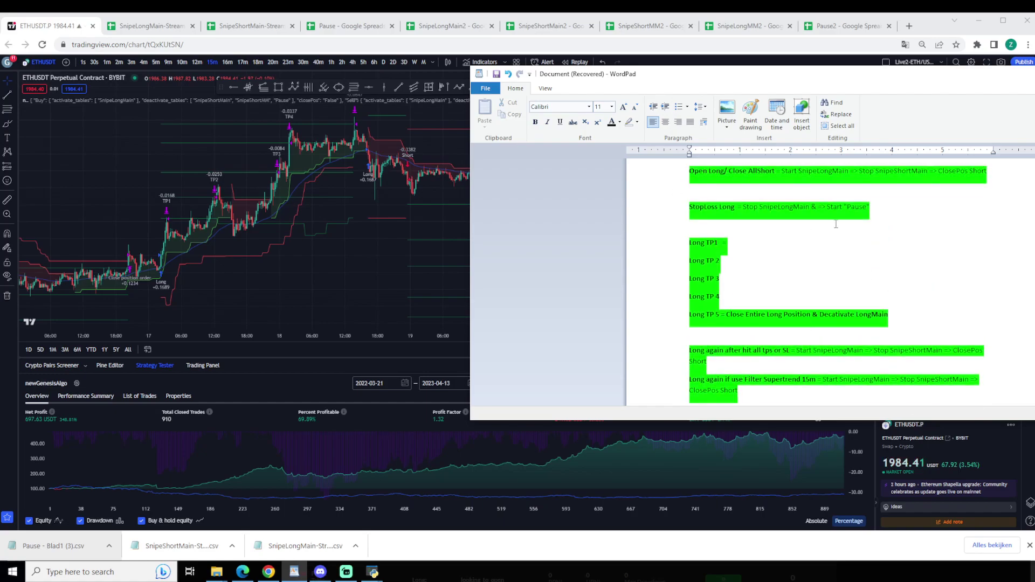
{"action": "scroll", "coordinate": [797, 227], "scroll_direction": "down", "scroll_amount": 1}
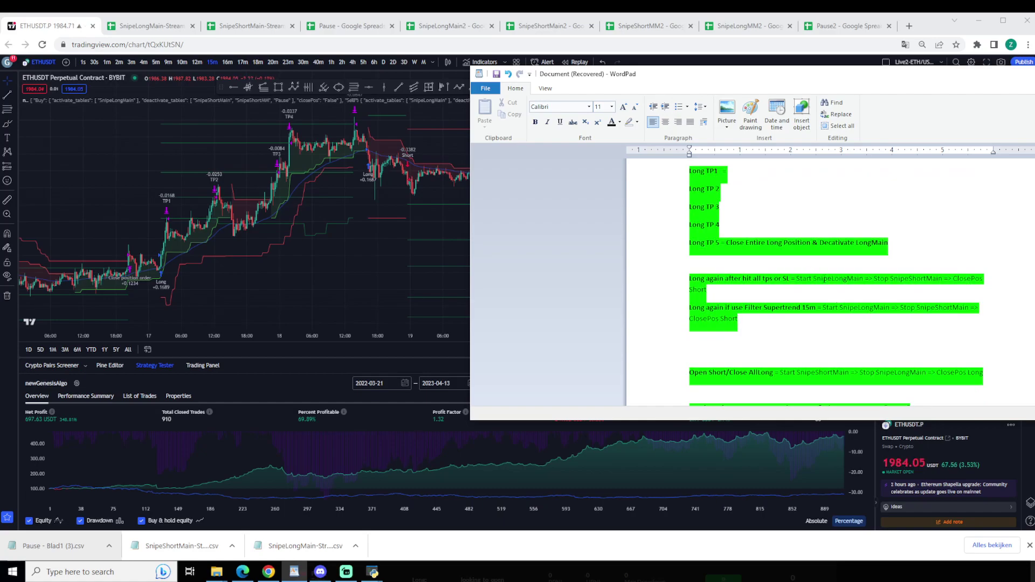
Step: Review the short-side rules in the notes, from Open Short and Stoploss Short through Short TP1–TP5 to the "Short again" rules
{"action": "scroll", "coordinate": [799, 286], "scroll_direction": "down", "scroll_amount": 2}
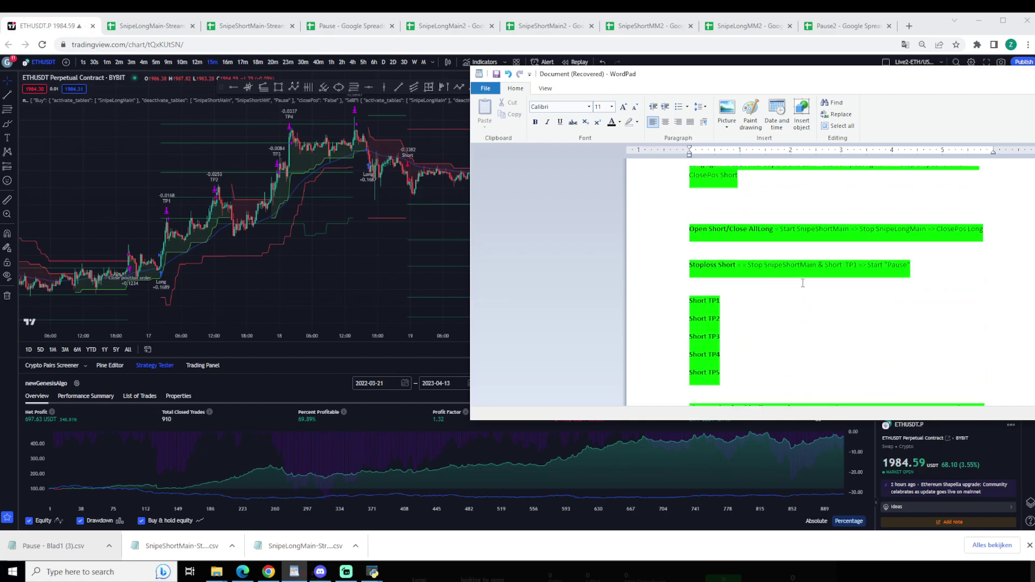
{"action": "scroll", "coordinate": [803, 283], "scroll_direction": "down", "scroll_amount": 2}
{"action": "scroll", "coordinate": [761, 314], "scroll_direction": "down", "scroll_amount": 1}
{"action": "scroll", "coordinate": [761, 313], "scroll_direction": "up", "scroll_amount": 1}
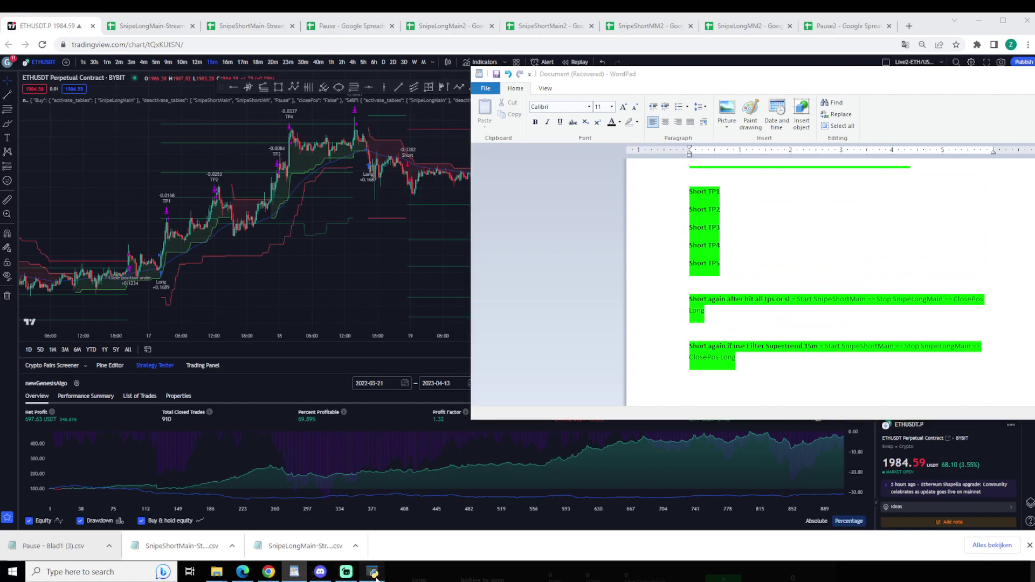
Step: Switch to the TESS Desktop Application, open its web interface, and close the older duplicate TESS page
{"action": "mouse_move", "coordinate": [371, 571]}
{"action": "left_click", "coordinate": [405, 539]}
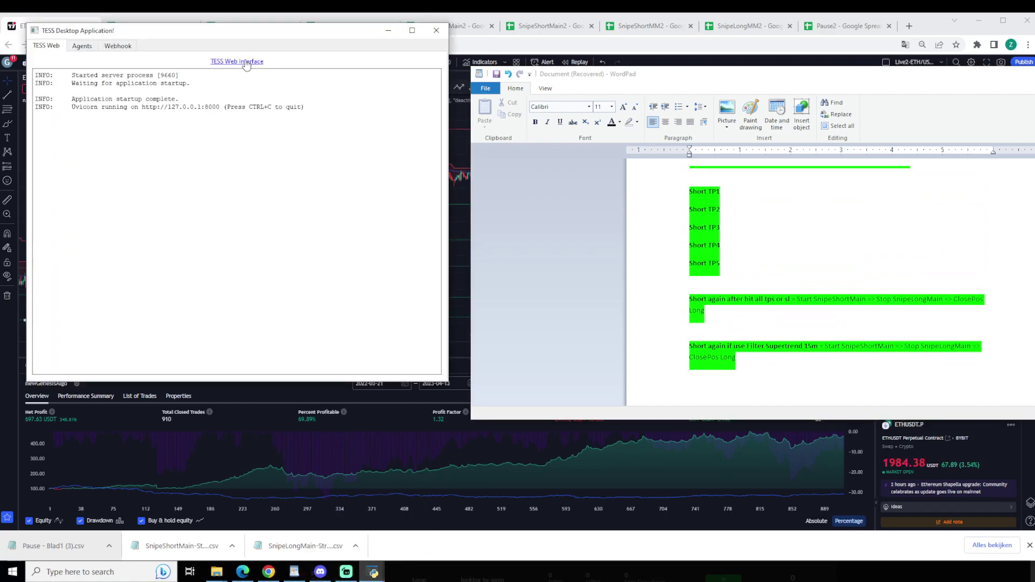
{"action": "left_click", "coordinate": [246, 62]}
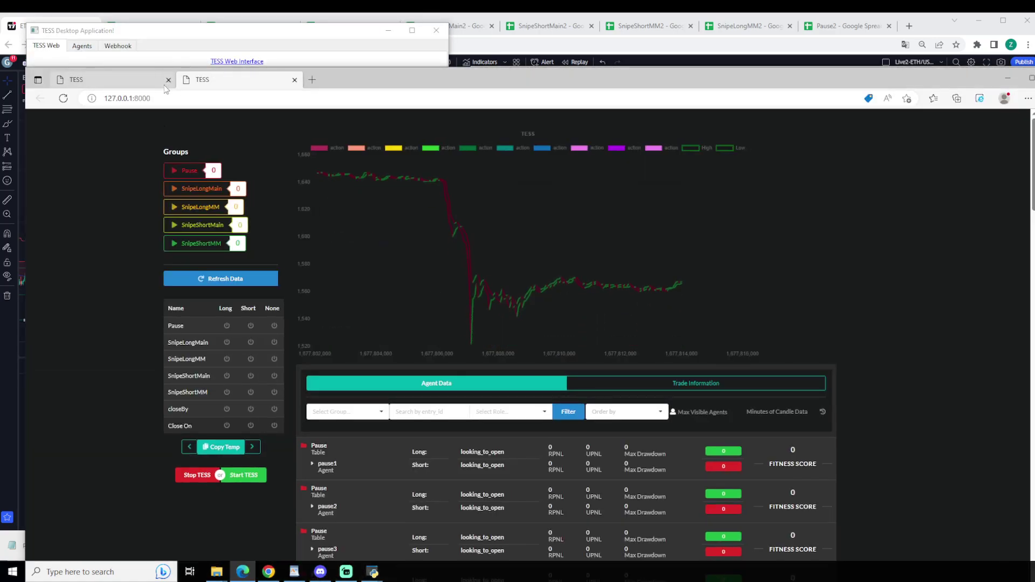
{"action": "left_click", "coordinate": [169, 80]}
{"action": "left_click_drag", "start_coordinate": [183, 37], "coordinate": [768, 95]}
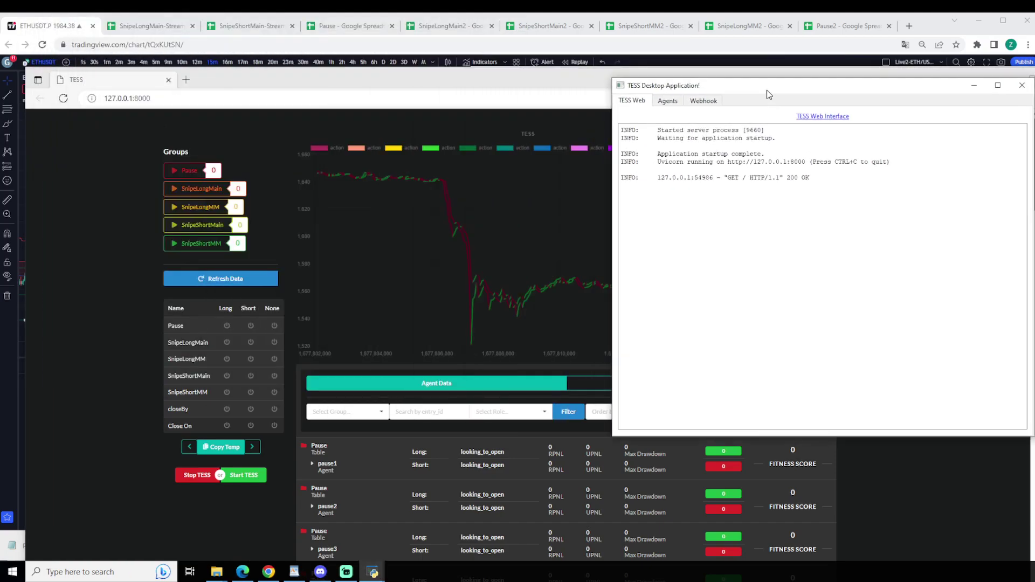
Step: Check the agents log in the TESS Desktop Application, then refresh the web interface's data and maximize its window
{"action": "left_click", "coordinate": [668, 101]}
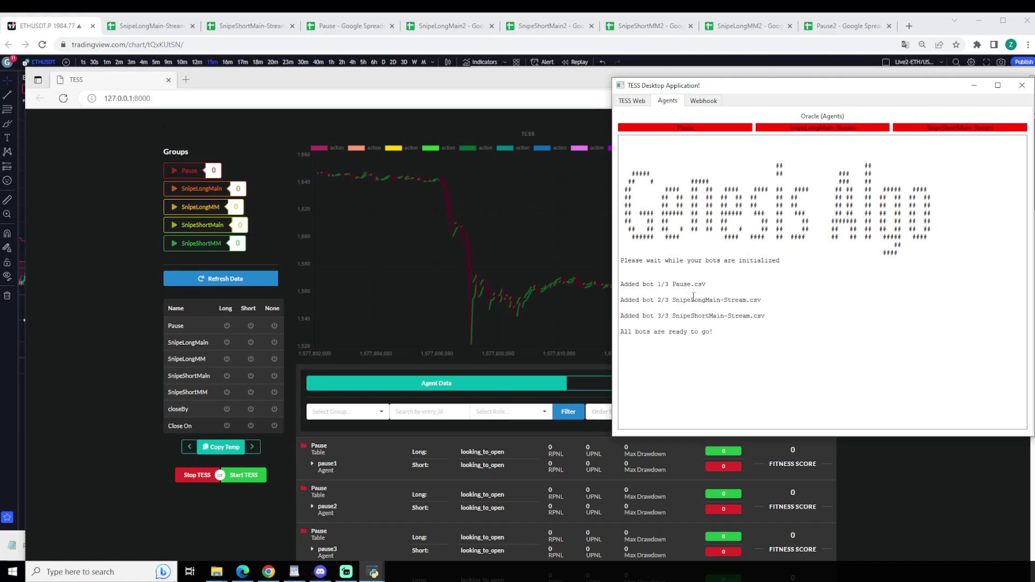
{"action": "left_click", "coordinate": [249, 279]}
{"action": "left_click_drag", "start_coordinate": [275, 80], "coordinate": [264, 25]}
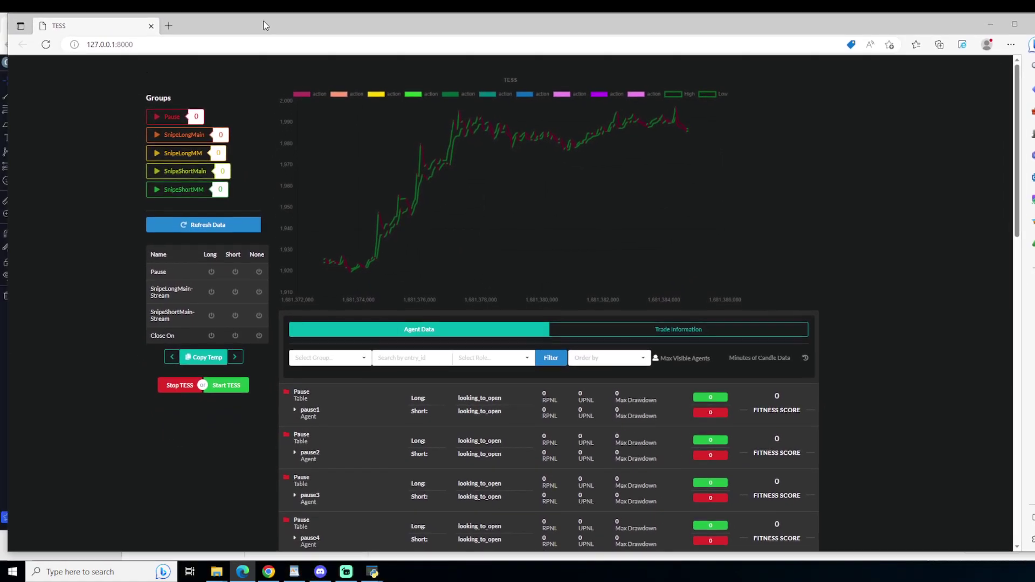
{"action": "double_click", "coordinate": [254, 21]}
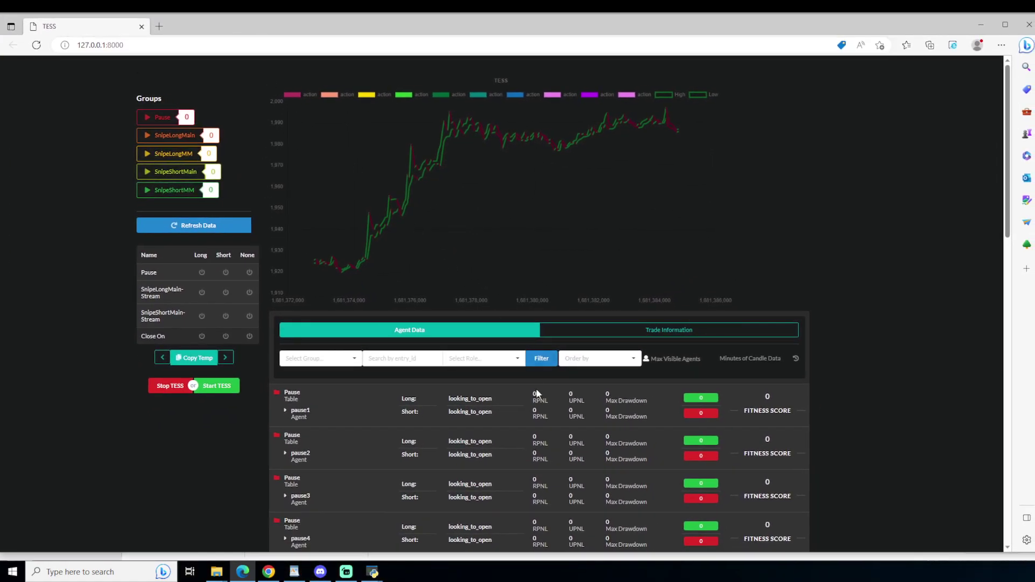
{"action": "right_click", "coordinate": [294, 572]}
{"action": "left_click", "coordinate": [274, 520]}
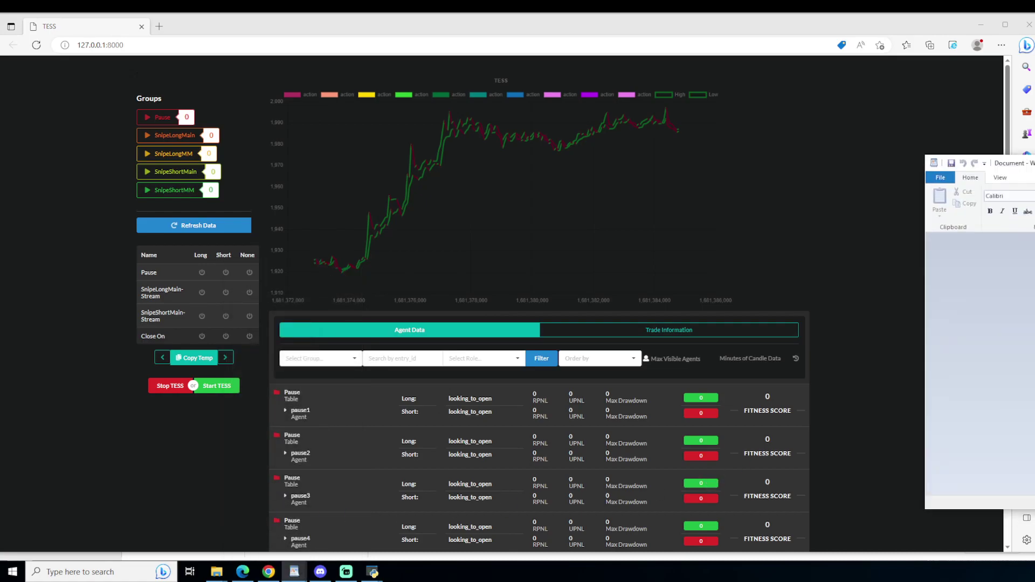
{"action": "left_click", "coordinate": [816, 291]}
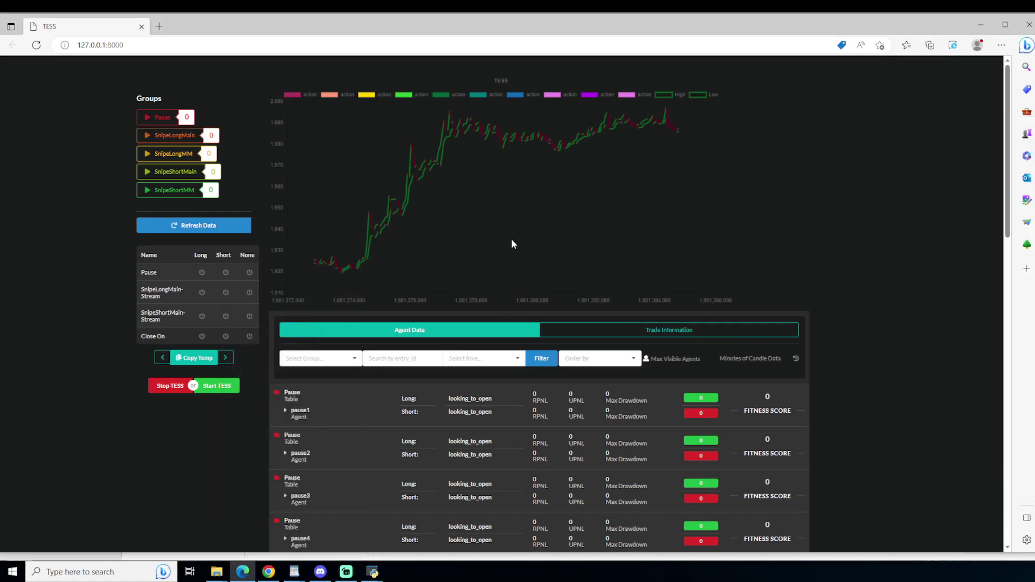
Step: Switch to TradingView, copy the ETHUSDT chart layout as "EthAlgoStream", and keep only the new layout's chart open
{"action": "left_click", "coordinate": [275, 575]}
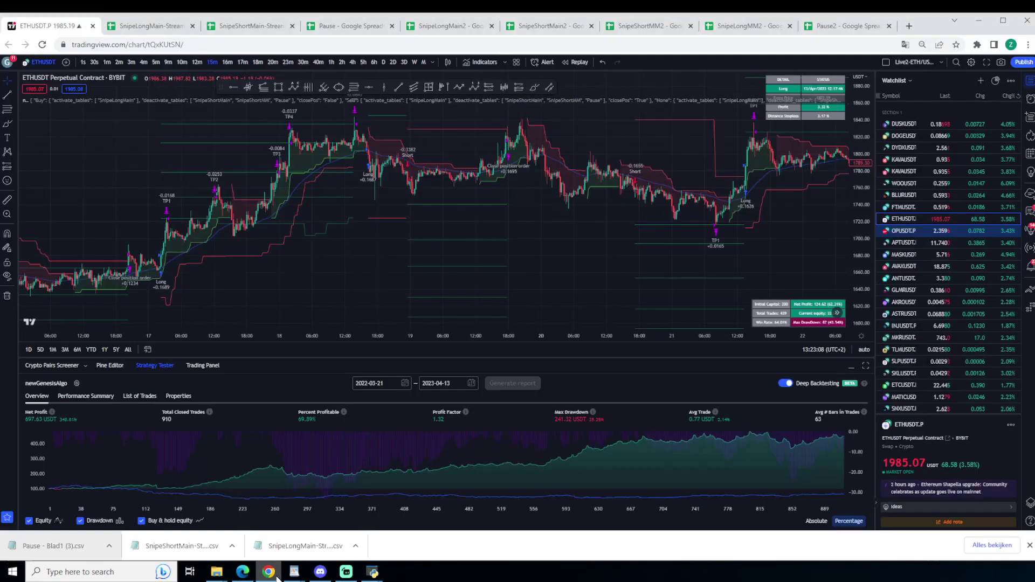
{"action": "left_click", "coordinate": [941, 63]}
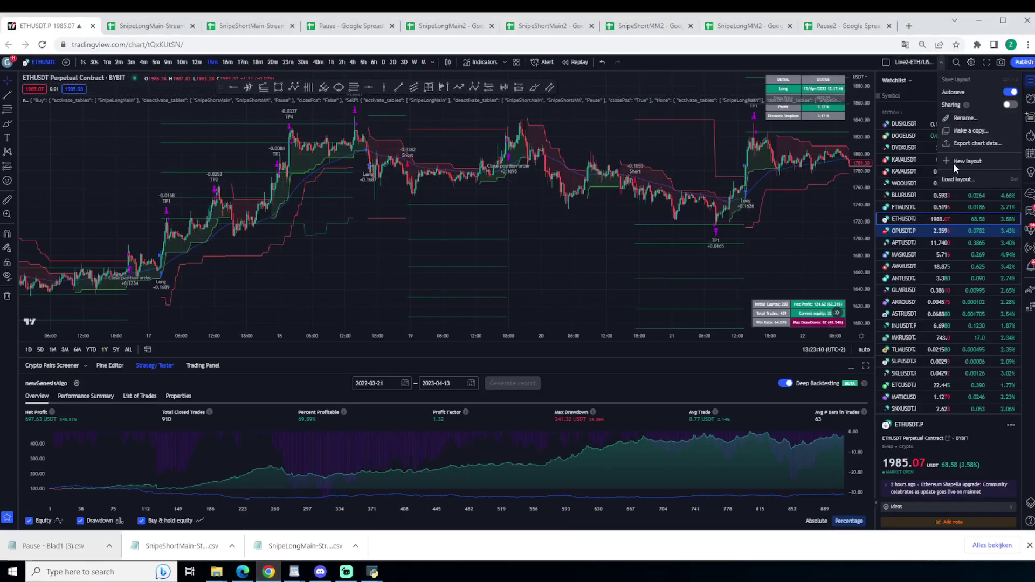
{"action": "left_click", "coordinate": [987, 130]}
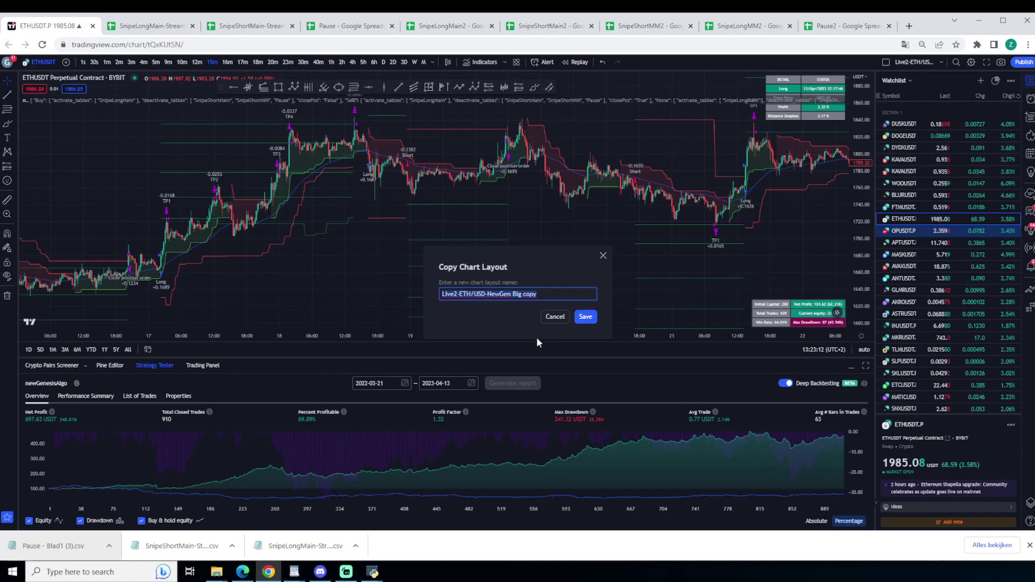
{"action": "left_click", "coordinate": [560, 294]}
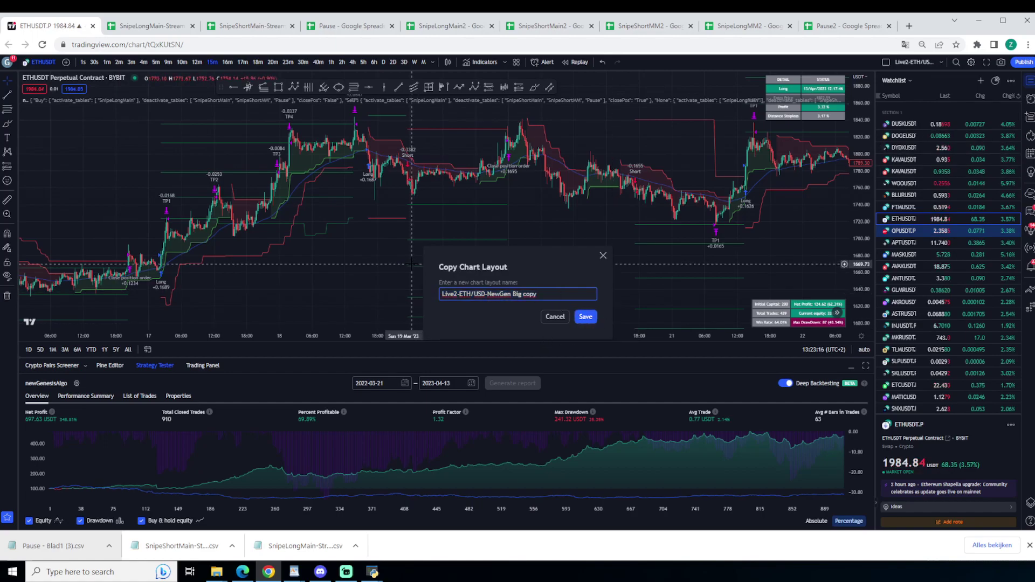
{"action": "type", "text": "EthAlgoStream"}
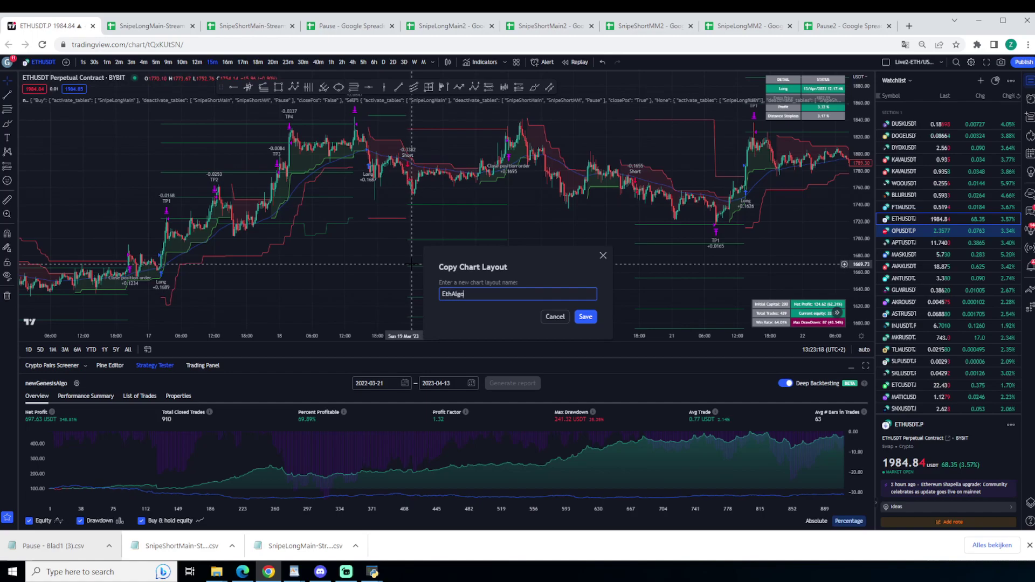
{"action": "left_click", "coordinate": [589, 318]}
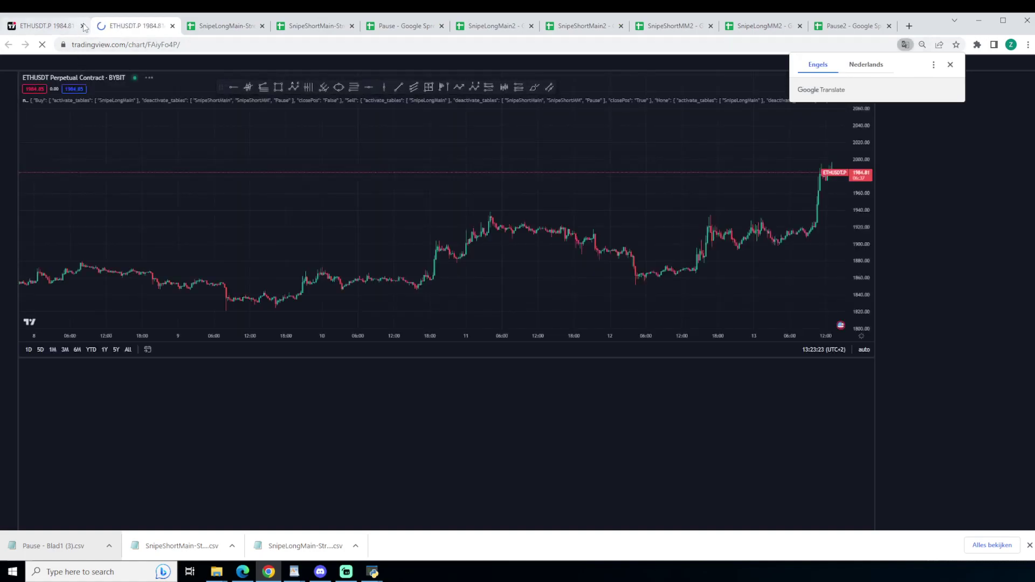
{"action": "left_click", "coordinate": [82, 26]}
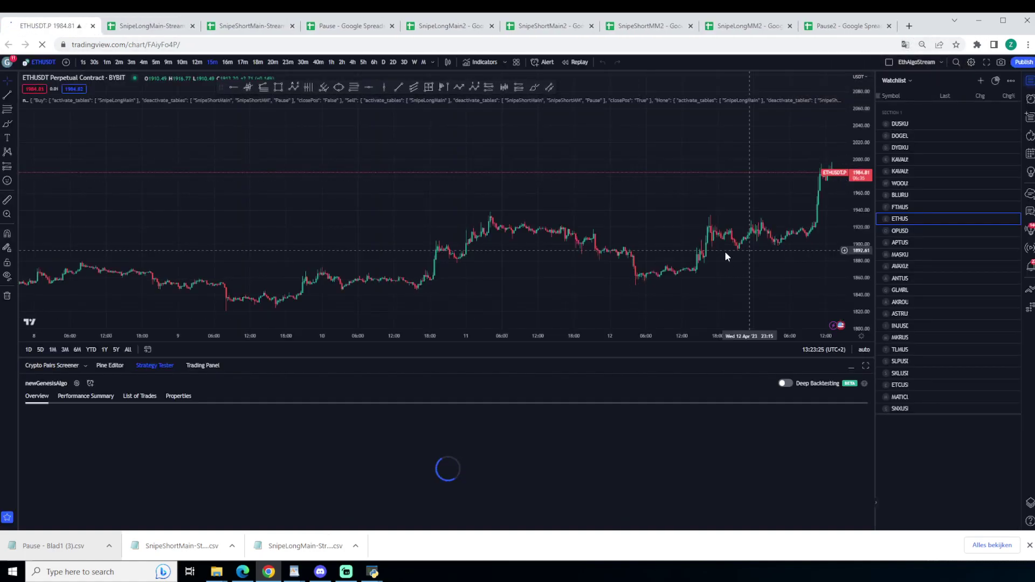
{"action": "scroll", "coordinate": [681, 238], "scroll_direction": "down", "scroll_amount": 5}
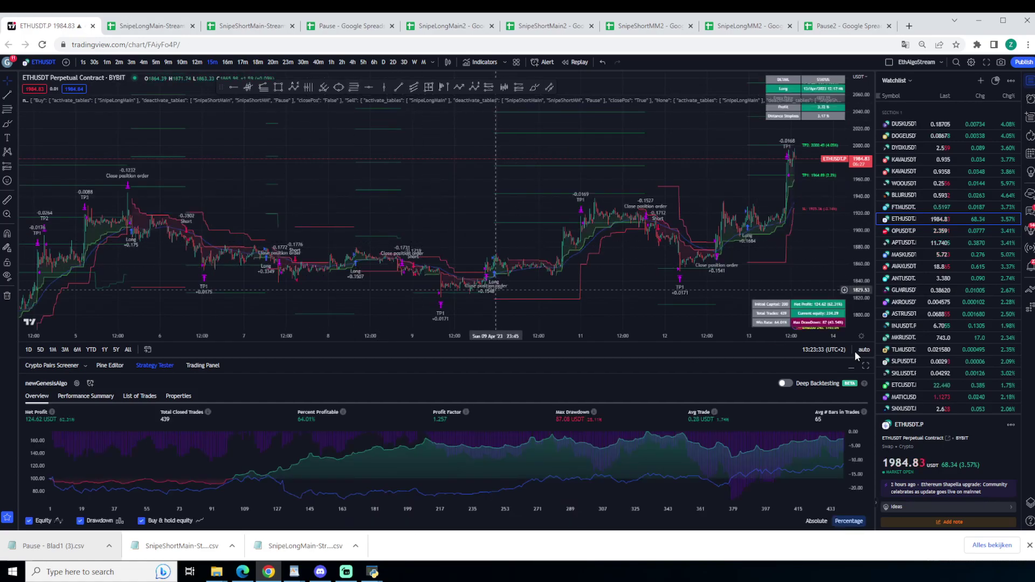
{"action": "scroll", "coordinate": [566, 243], "scroll_direction": "down", "scroll_amount": 3}
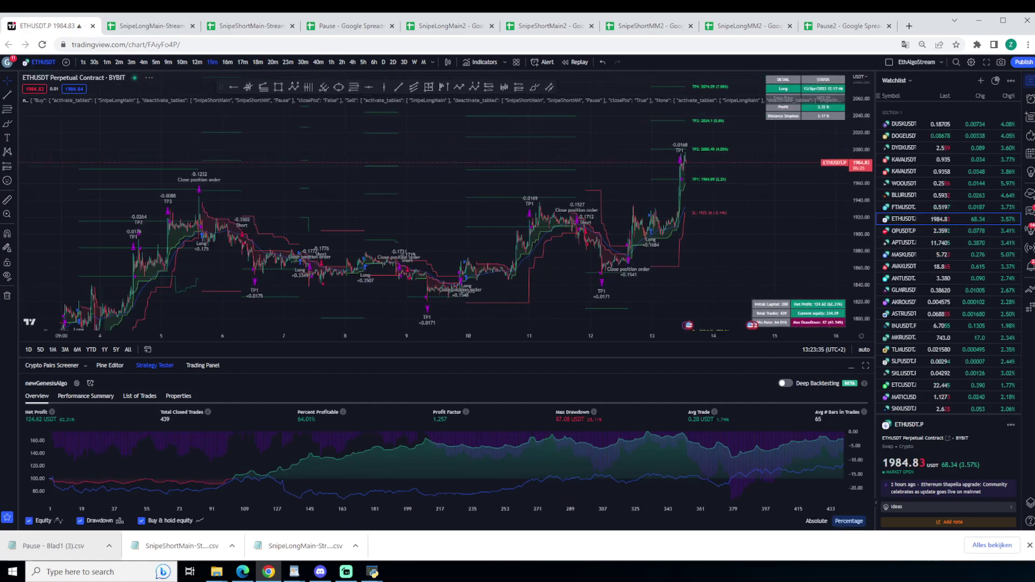
Step: Switch to the TESS web interface and open the Signal Settings for editing the group signals
{"action": "key", "text": "alt+Tab"}
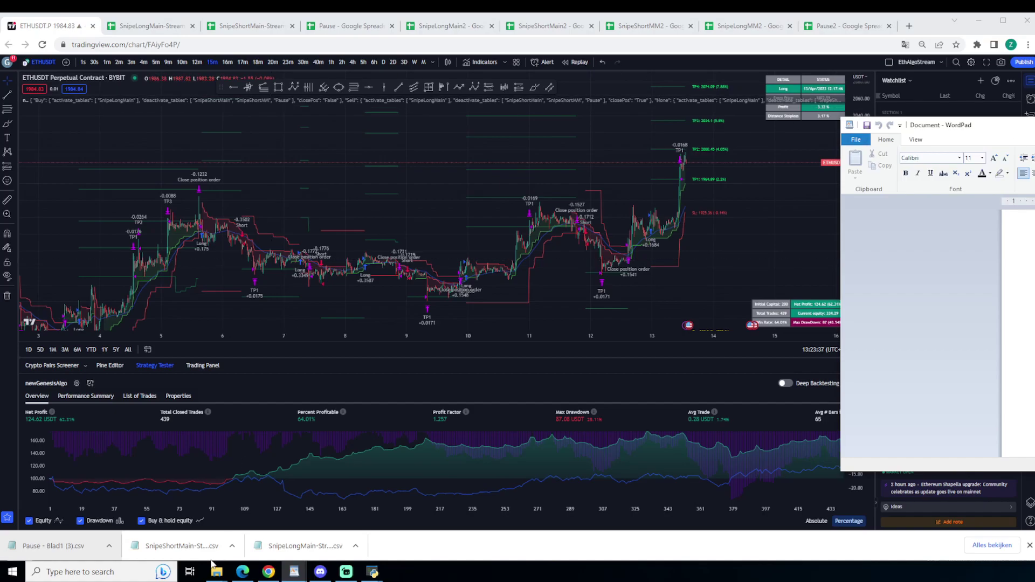
{"action": "left_click", "coordinate": [243, 572]}
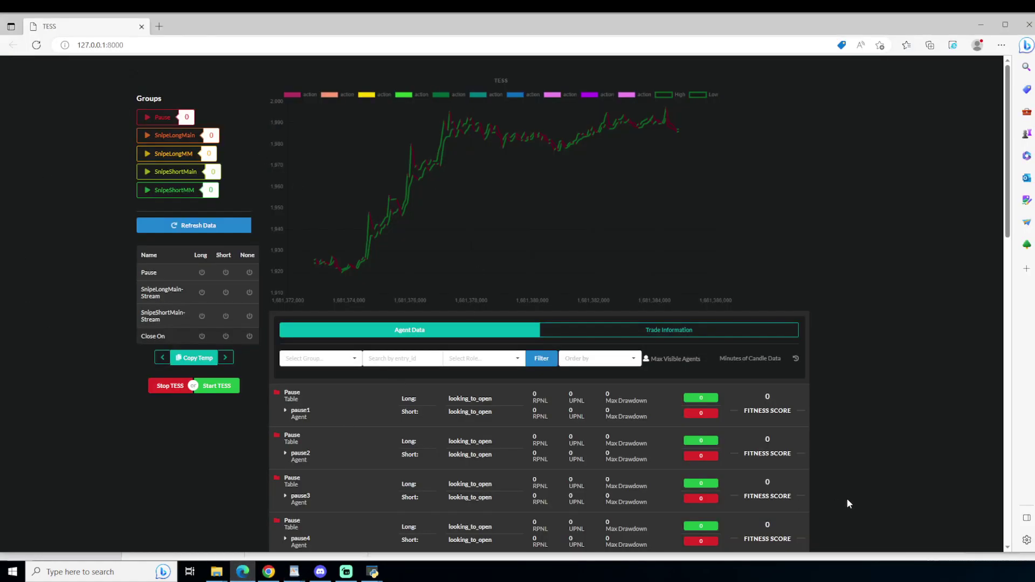
{"action": "scroll", "coordinate": [822, 453], "scroll_direction": "down", "scroll_amount": 15}
{"action": "left_click", "coordinate": [674, 537]}
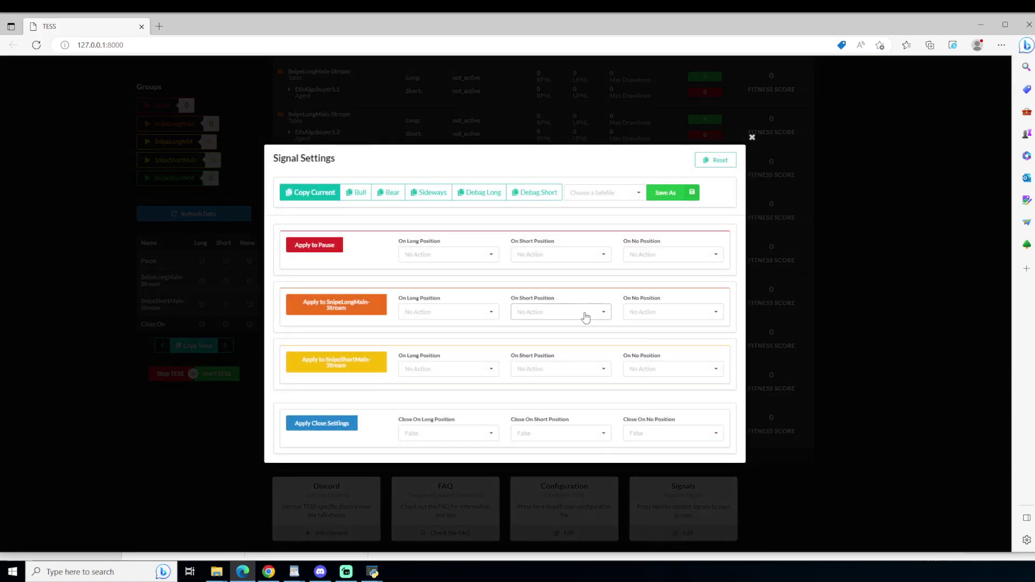
{"action": "left_click", "coordinate": [981, 24]}
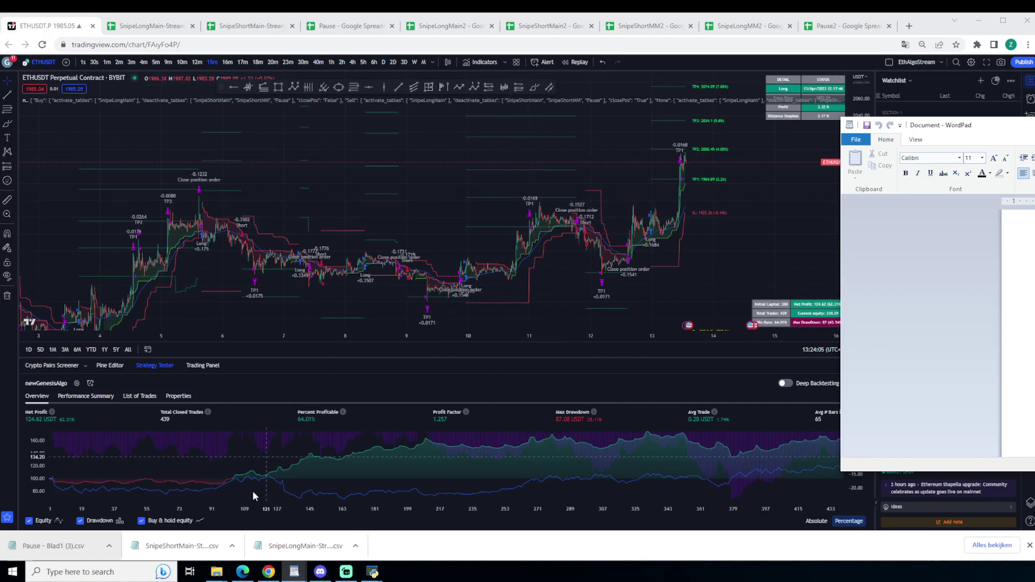
{"action": "left_click", "coordinate": [242, 571]}
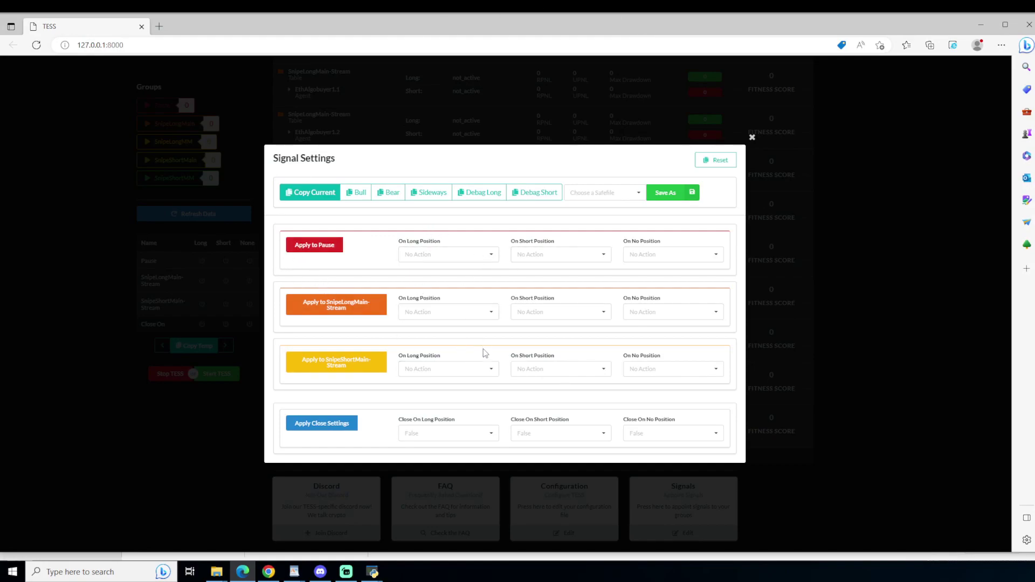
Step: Switch to the recovered WordPad notes, review the Open Long/Close AllShort rule, and move the notes aside from the Signal Settings
{"action": "key", "text": "alt+Tab"}
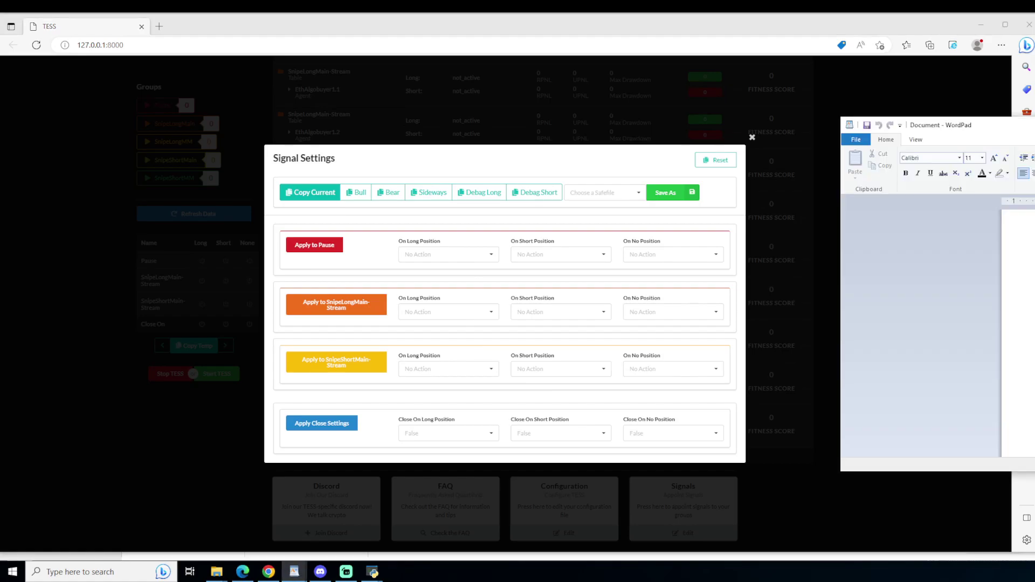
{"action": "mouse_move", "coordinate": [294, 573]}
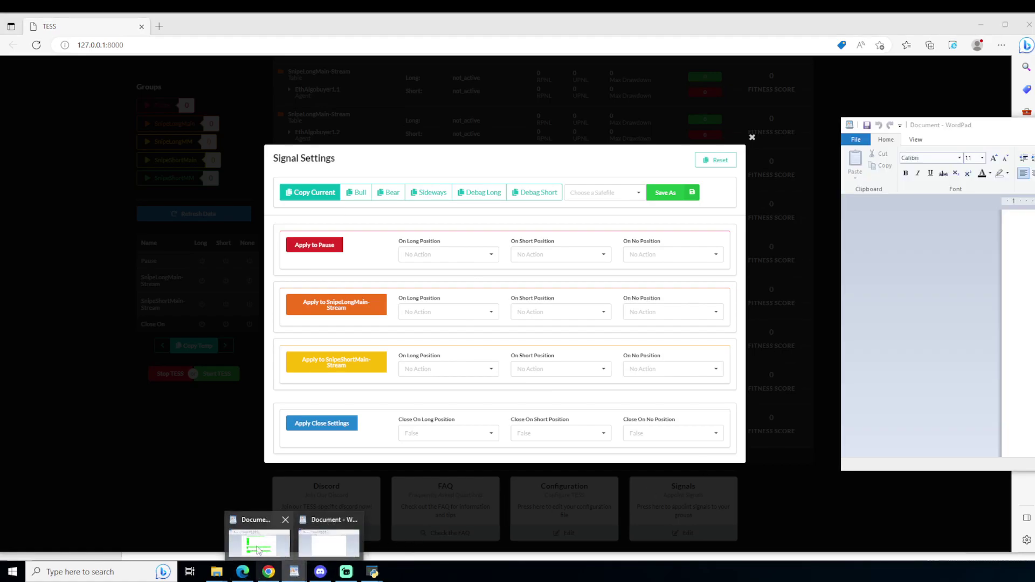
{"action": "left_click", "coordinate": [256, 545]}
{"action": "scroll", "coordinate": [714, 190], "scroll_direction": "up", "scroll_amount": 10}
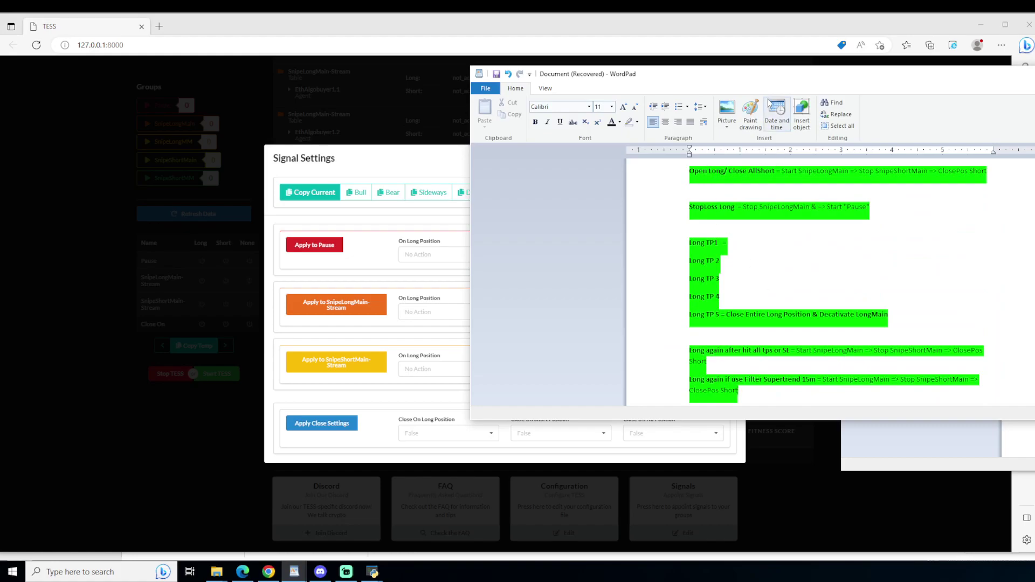
{"action": "left_click_drag", "start_coordinate": [759, 79], "coordinate": [672, 114]}
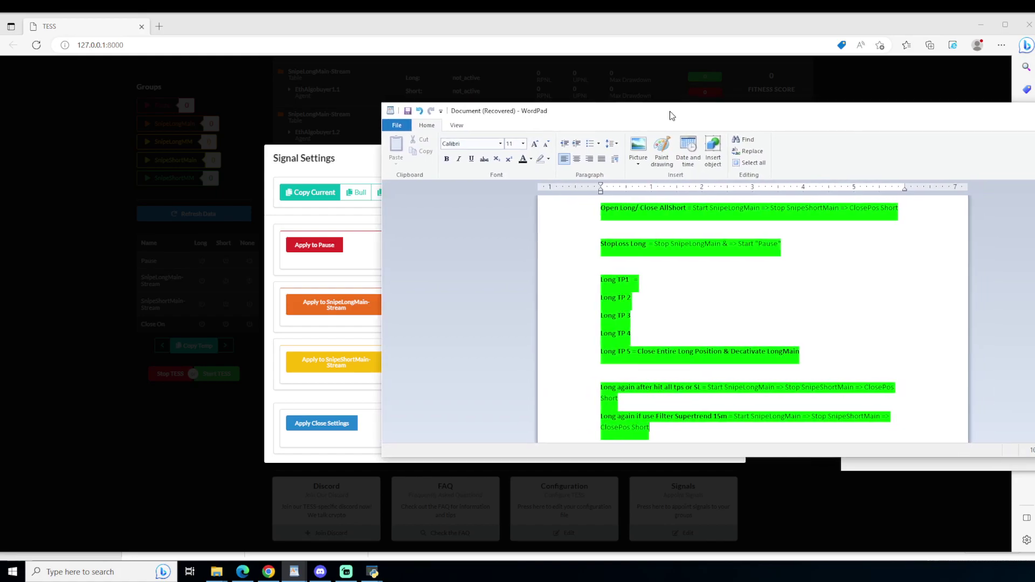
{"action": "left_click_drag", "start_coordinate": [695, 208], "coordinate": [740, 207]}
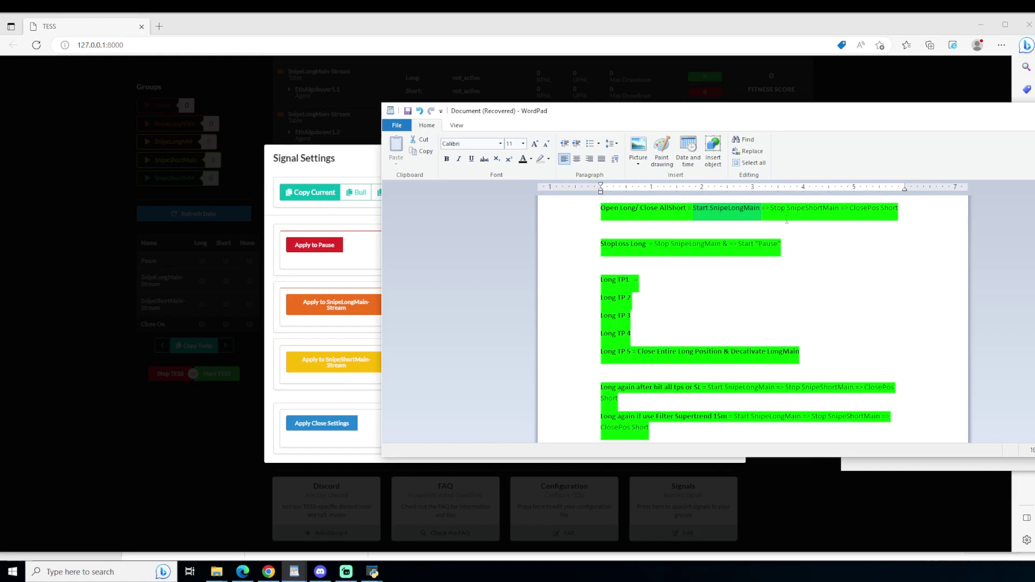
{"action": "left_click_drag", "start_coordinate": [785, 113], "coordinate": [1029, 131]}
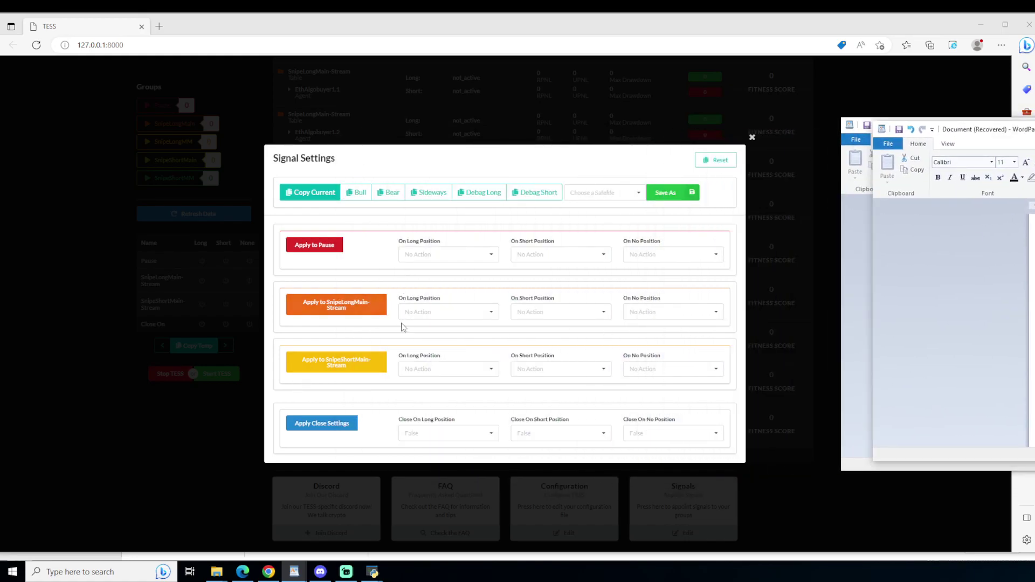
Step: Set SnipeLongMain-Stream to Activate on long position, on short position and on no position
{"action": "left_click", "coordinate": [415, 313]}
{"action": "left_click", "coordinate": [421, 330]}
{"action": "left_click", "coordinate": [560, 312]}
{"action": "left_click", "coordinate": [528, 325]}
{"action": "left_click", "coordinate": [690, 315]}
{"action": "left_click", "coordinate": [668, 326]}
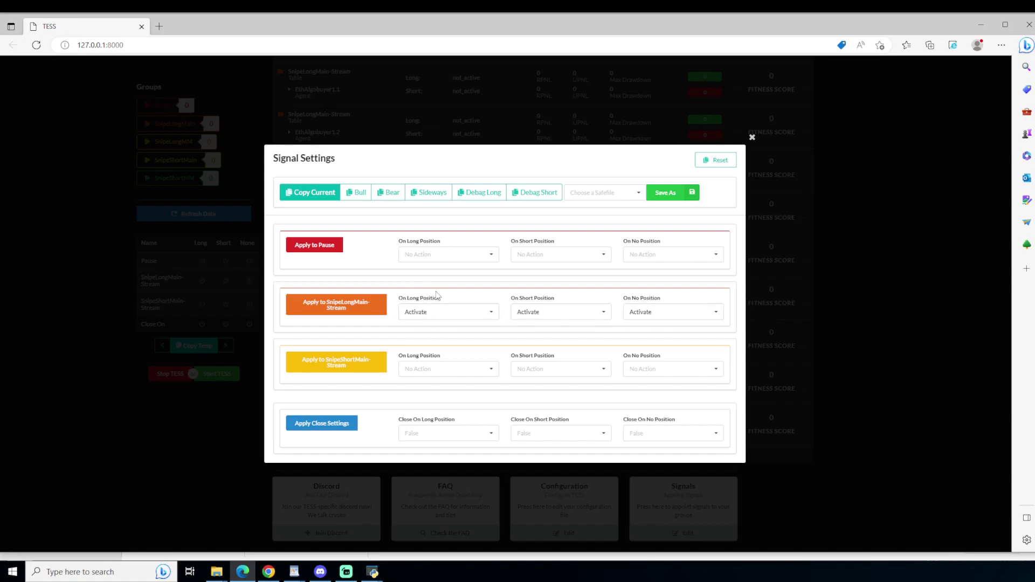
{"action": "left_click_drag", "start_coordinate": [406, 298], "coordinate": [434, 298]}
{"action": "left_click_drag", "start_coordinate": [518, 301], "coordinate": [558, 300]}
{"action": "left_click", "coordinate": [636, 299]}
{"action": "mouse_move", "coordinate": [636, 299]}
{"action": "left_mouse_down"}
{"action": "mouse_move", "coordinate": [661, 299]}
{"action": "mouse_move", "coordinate": [624, 302]}
{"action": "left_mouse_up"}
{"action": "left_click", "coordinate": [660, 300]}
{"action": "left_click", "coordinate": [343, 309]}
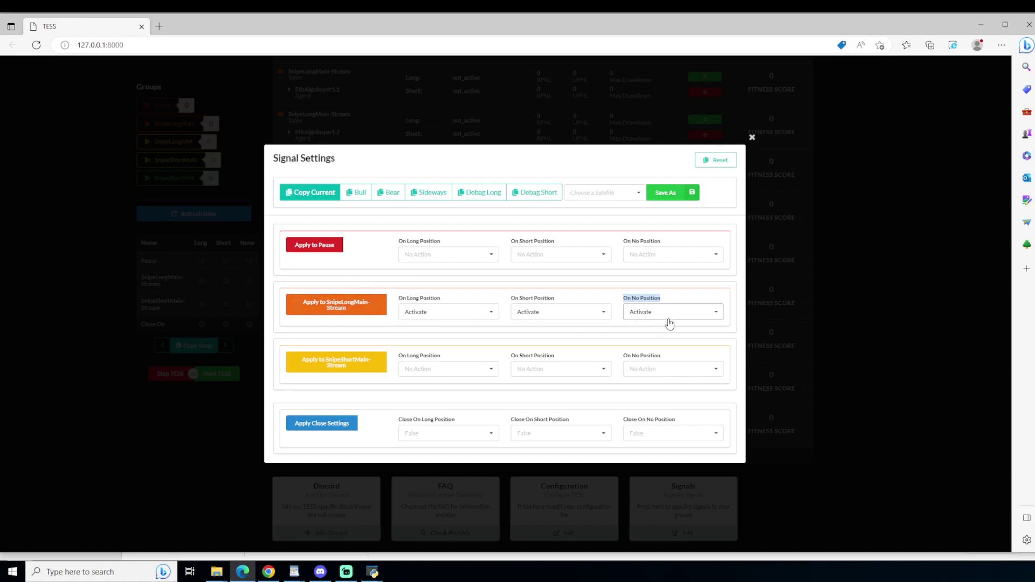
{"action": "left_click", "coordinate": [351, 314]}
Step: Check the Stop SnipeShortMain rule in the WordPad notes and set SnipeShortMain-Stream to Deactivate on long, short and no position
{"action": "key", "text": "alt+Tab"}
{"action": "left_click_drag", "start_coordinate": [694, 264], "coordinate": [762, 264]}
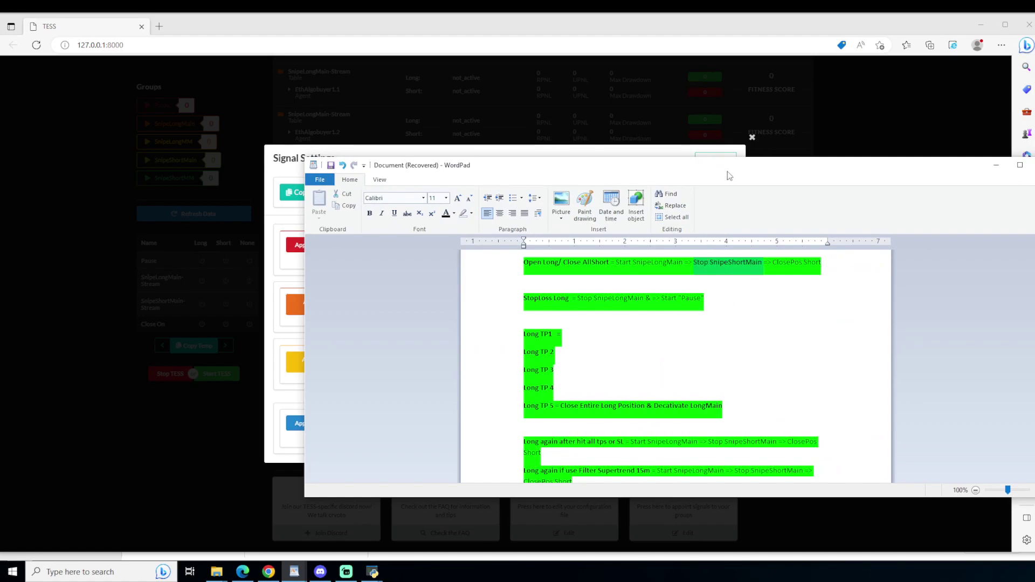
{"action": "left_click_drag", "start_coordinate": [726, 178], "coordinate": [949, 93]}
{"action": "left_click", "coordinate": [454, 369]}
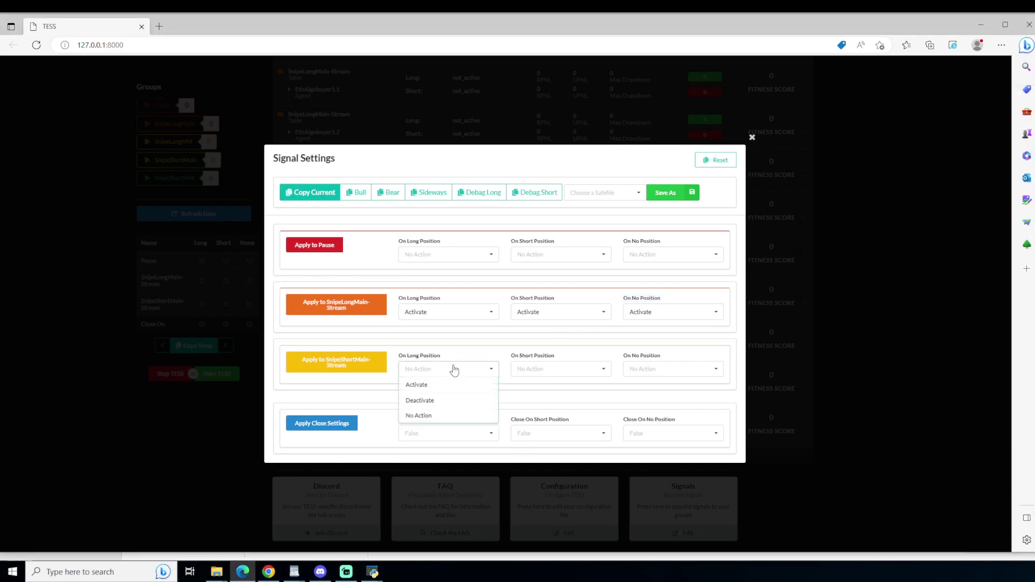
{"action": "left_click", "coordinate": [446, 400]}
{"action": "left_click", "coordinate": [531, 369]}
{"action": "left_click", "coordinate": [527, 399]}
{"action": "left_click", "coordinate": [668, 369]}
{"action": "left_click", "coordinate": [656, 400]}
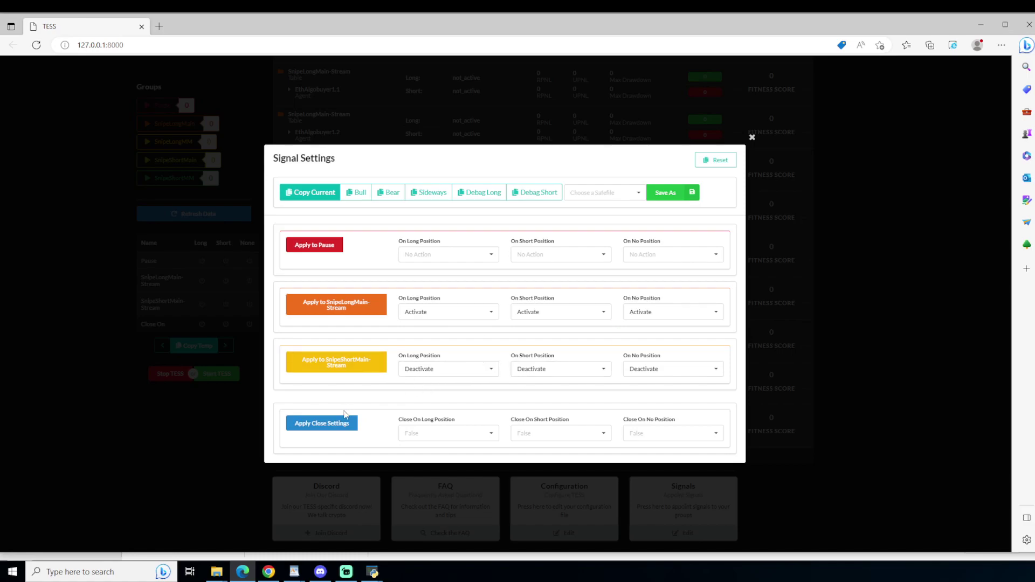
Step: Set Close On Short Position to True and copy the current signal settings
{"action": "left_click", "coordinate": [541, 436]}
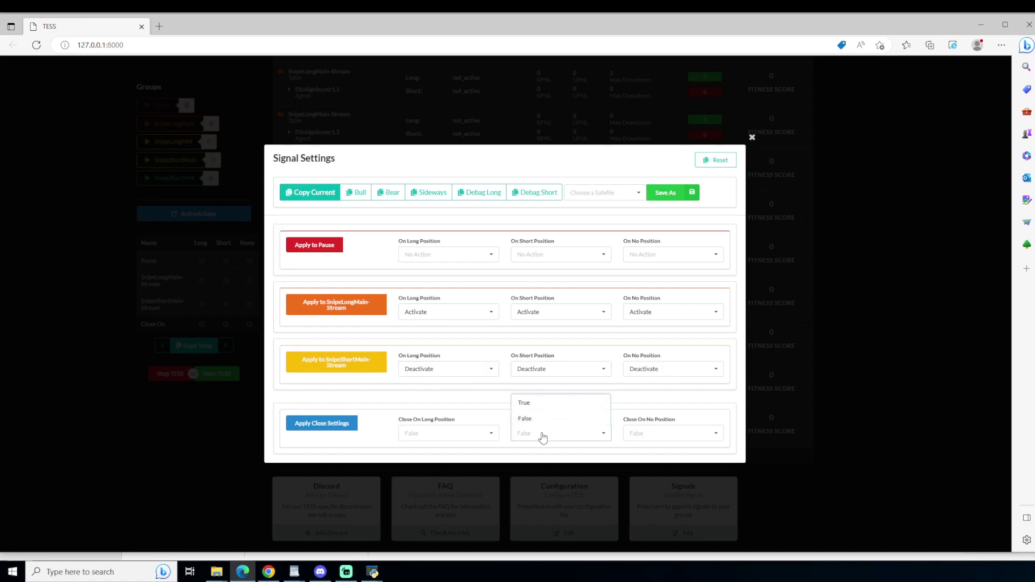
{"action": "left_click", "coordinate": [540, 404]}
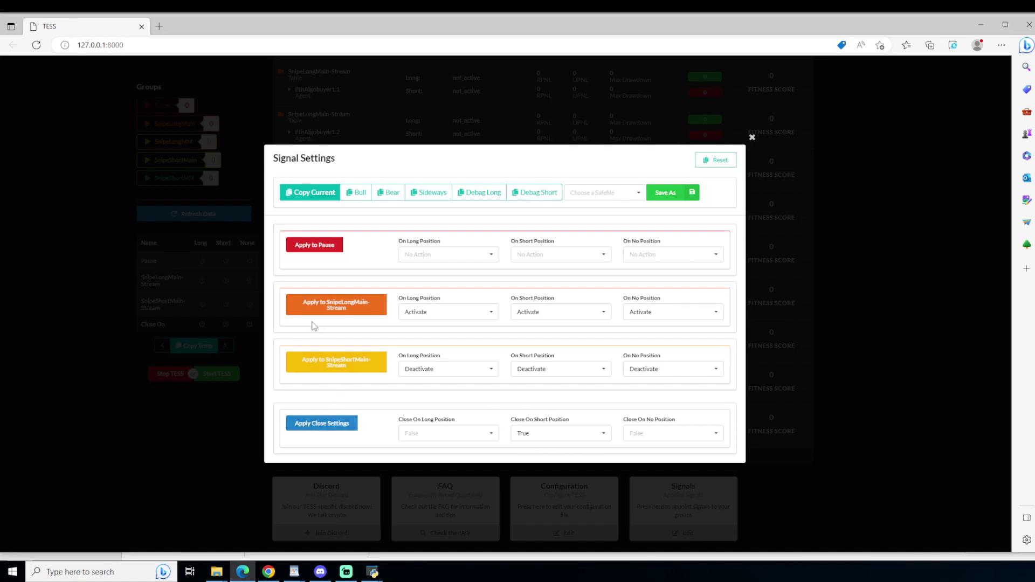
{"action": "left_click", "coordinate": [353, 364]}
{"action": "left_click", "coordinate": [318, 200]}
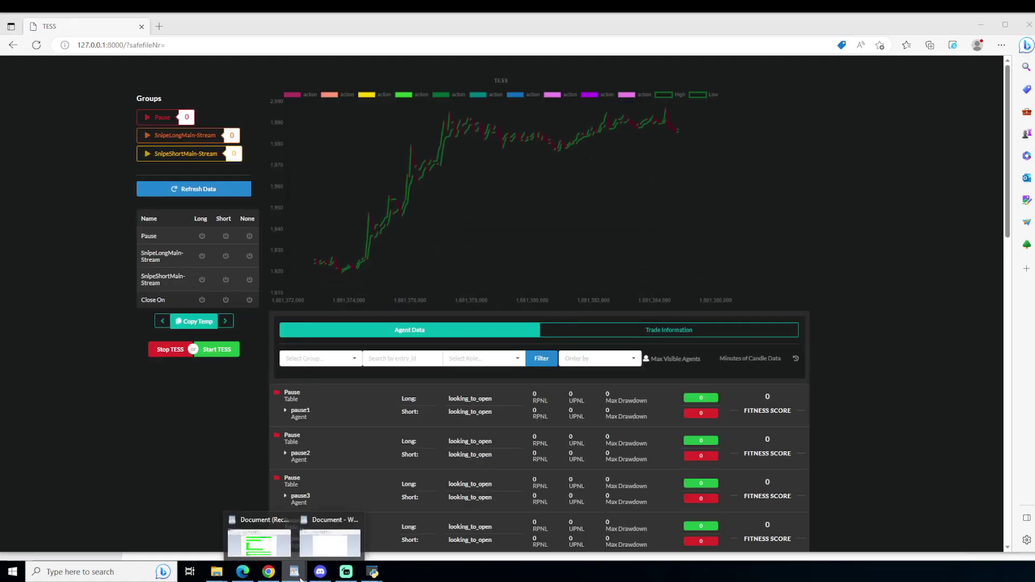
Step: Bring up the blank WordPad document and the recovered notes, and return to the TESS web interface
{"action": "left_click", "coordinate": [337, 536]}
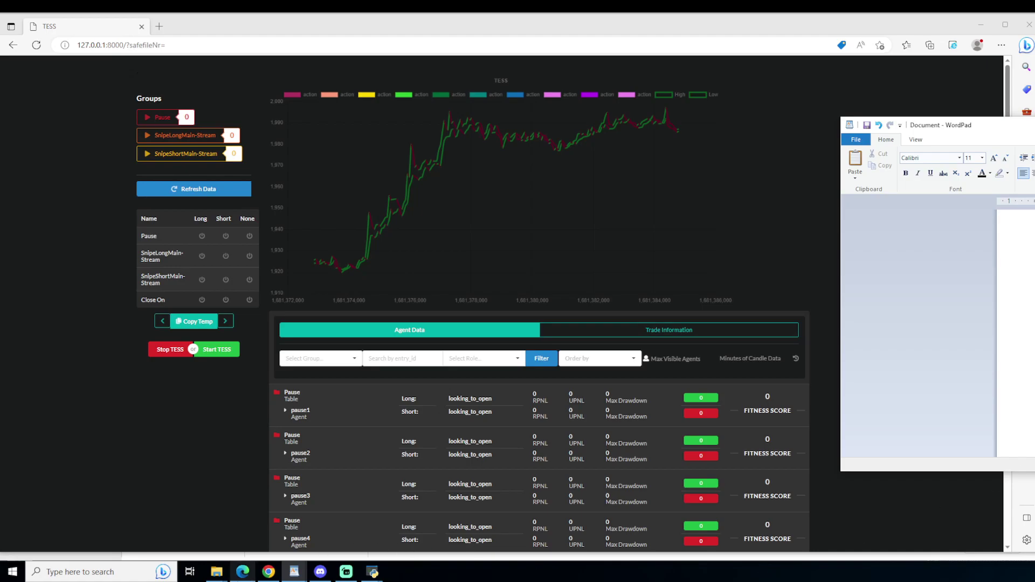
{"action": "left_click", "coordinate": [221, 573]}
{"action": "mouse_move", "coordinate": [294, 572]}
{"action": "left_click", "coordinate": [258, 537]}
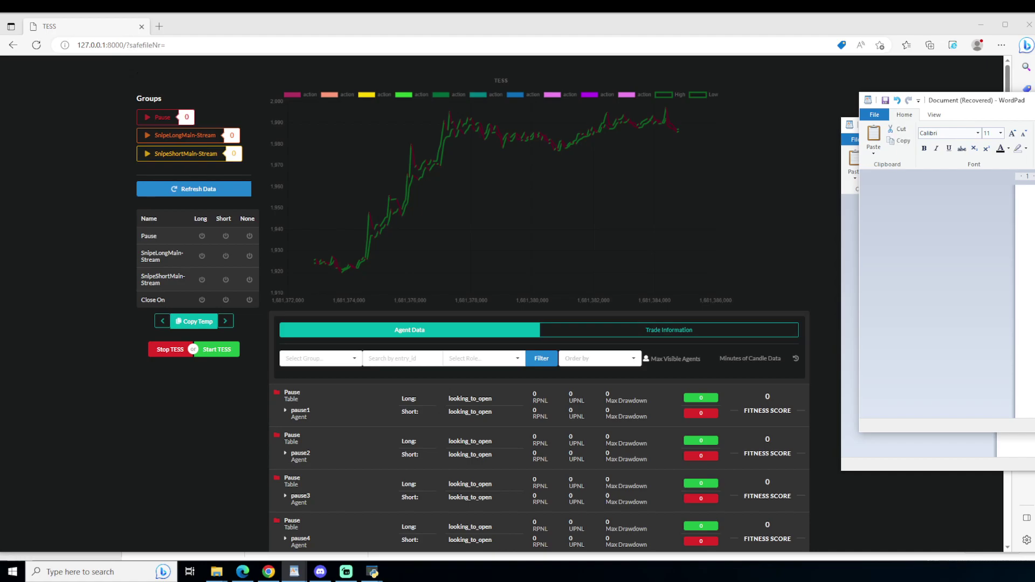
{"action": "left_click", "coordinate": [204, 455]}
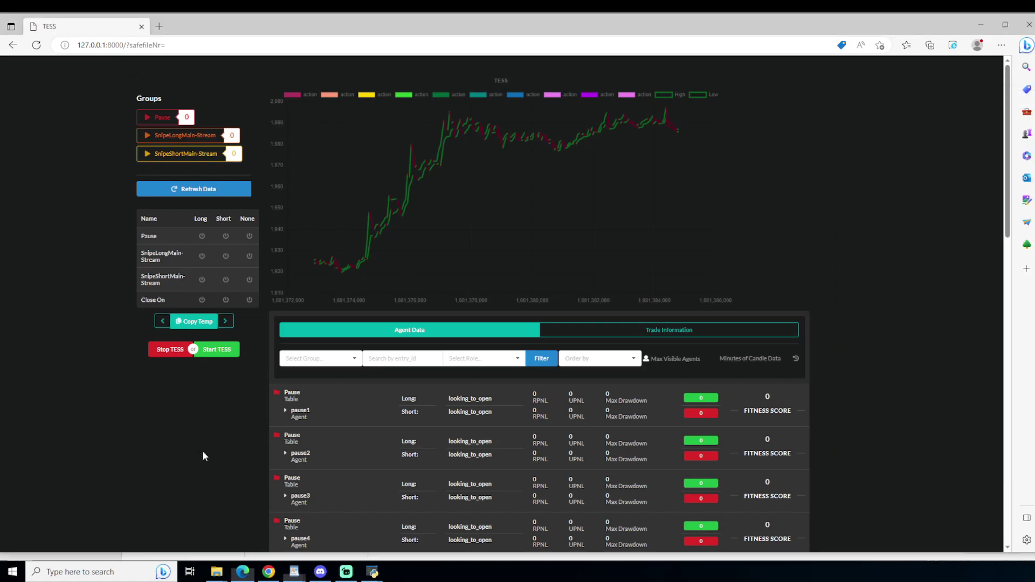
Step: Refresh the TESS web interface's data and reopen the Signal Settings
{"action": "scroll", "coordinate": [878, 400], "scroll_direction": "down", "scroll_amount": 15}
{"action": "left_click", "coordinate": [700, 539]}
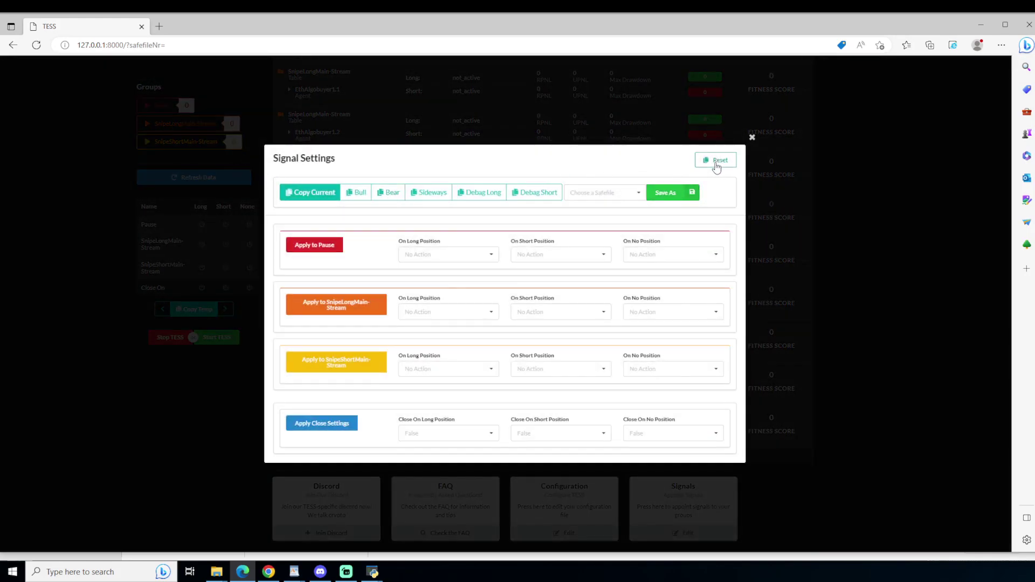
{"action": "left_click", "coordinate": [751, 139]}
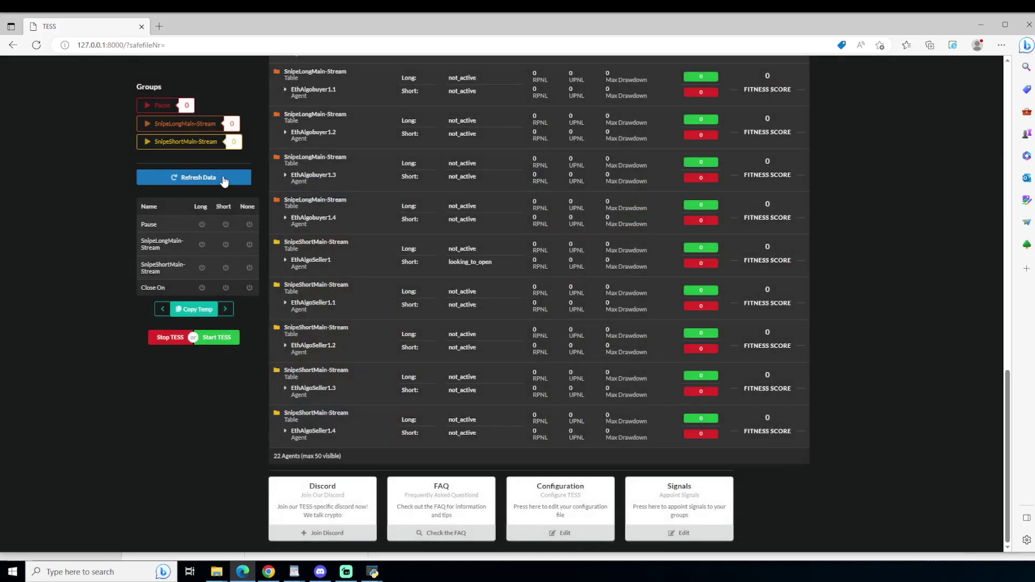
{"action": "left_click", "coordinate": [220, 178]}
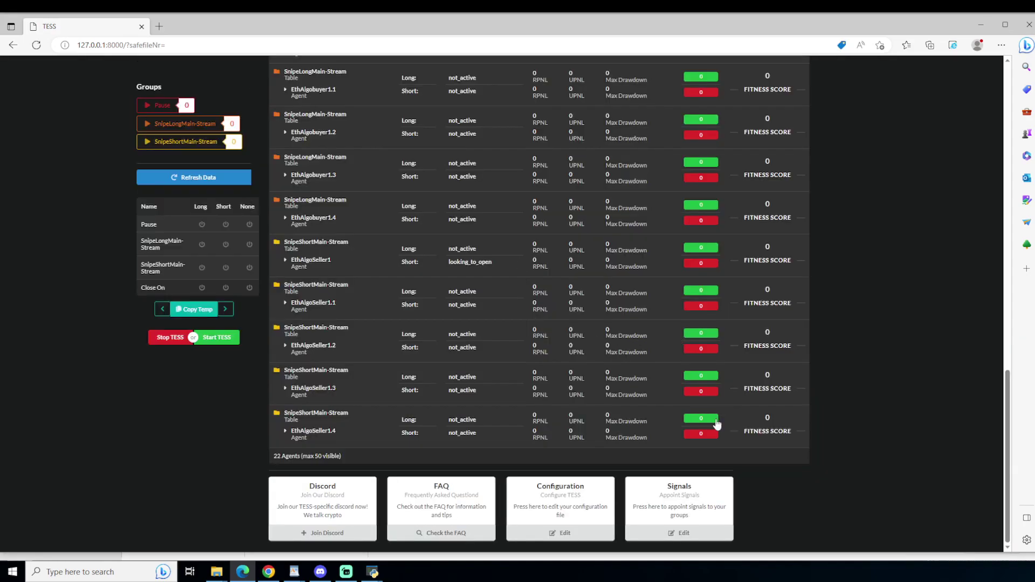
{"action": "left_click", "coordinate": [682, 533]}
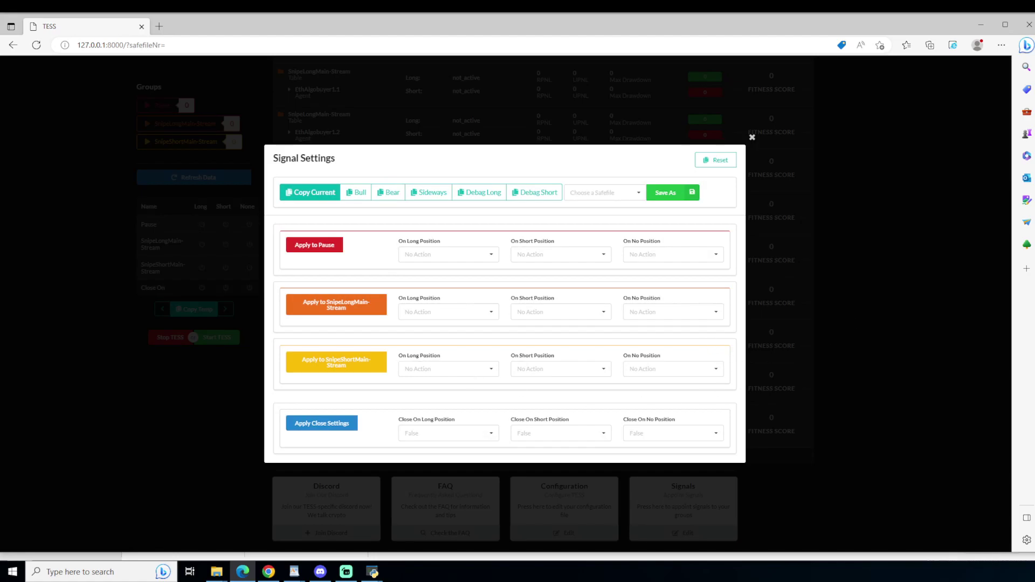
Step: Move the recovered WordPad notes aside and set SnipeLongMain-Stream to Deactivate on long, short and no position
{"action": "key", "text": "alt+Tab"}
{"action": "left_click_drag", "start_coordinate": [858, 108], "coordinate": [1034, 140]}
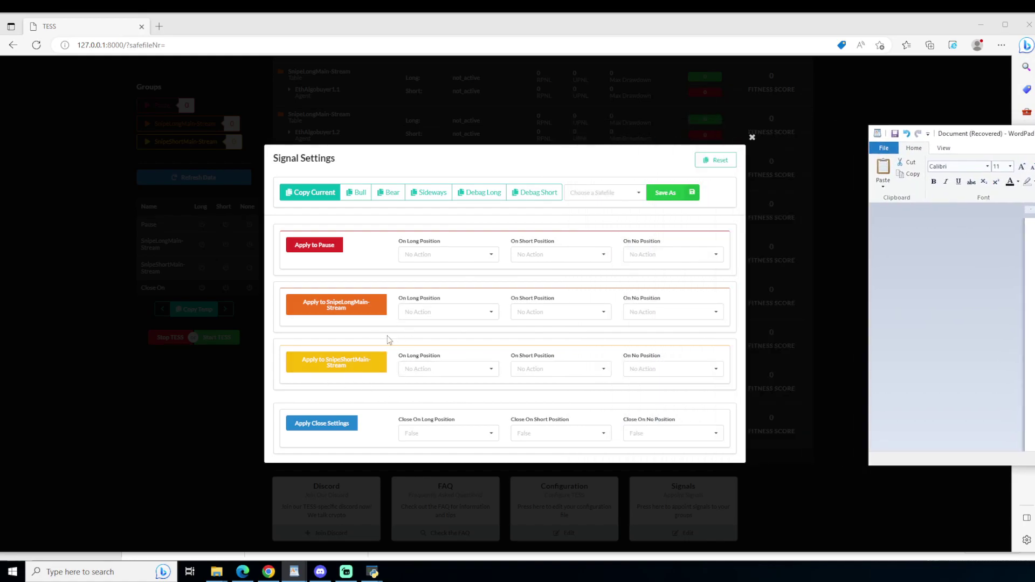
{"action": "left_click", "coordinate": [400, 340]}
{"action": "left_click", "coordinate": [432, 313]}
{"action": "left_click", "coordinate": [429, 344]}
{"action": "left_click", "coordinate": [554, 314]}
{"action": "left_click", "coordinate": [543, 343]}
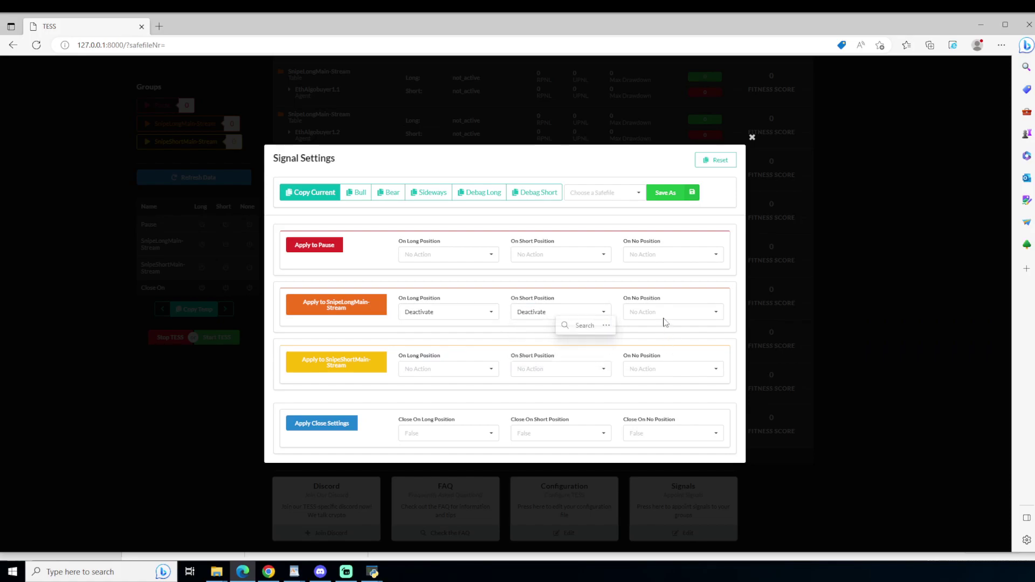
{"action": "left_click", "coordinate": [653, 319]}
{"action": "left_click", "coordinate": [649, 343]}
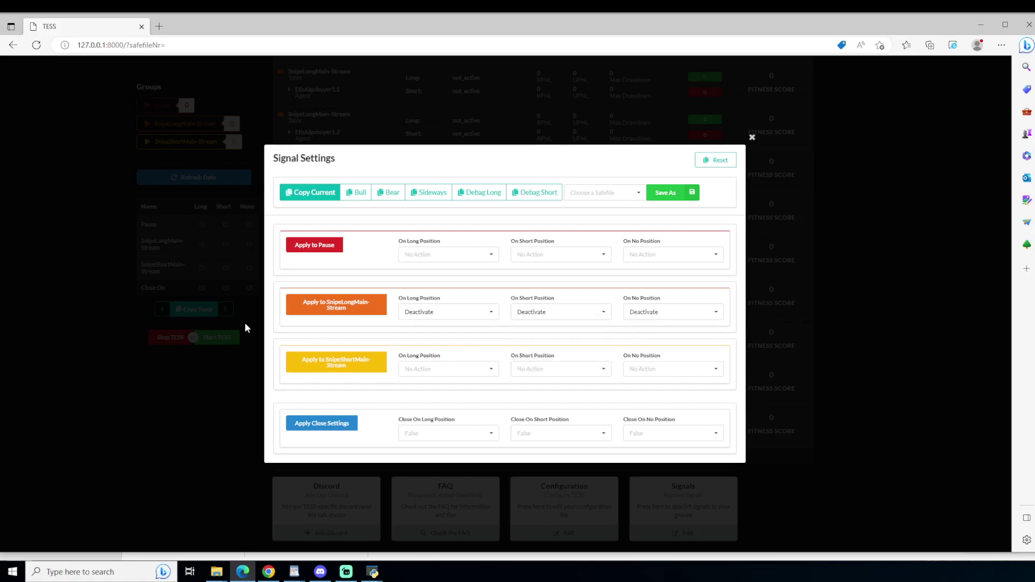
Step: Set the Pause group to Activate on long, short and no position, and copy the current signal settings
{"action": "left_click", "coordinate": [450, 256]}
{"action": "left_click", "coordinate": [439, 270]}
{"action": "left_click", "coordinate": [578, 256]}
{"action": "double_click", "coordinate": [566, 283]}
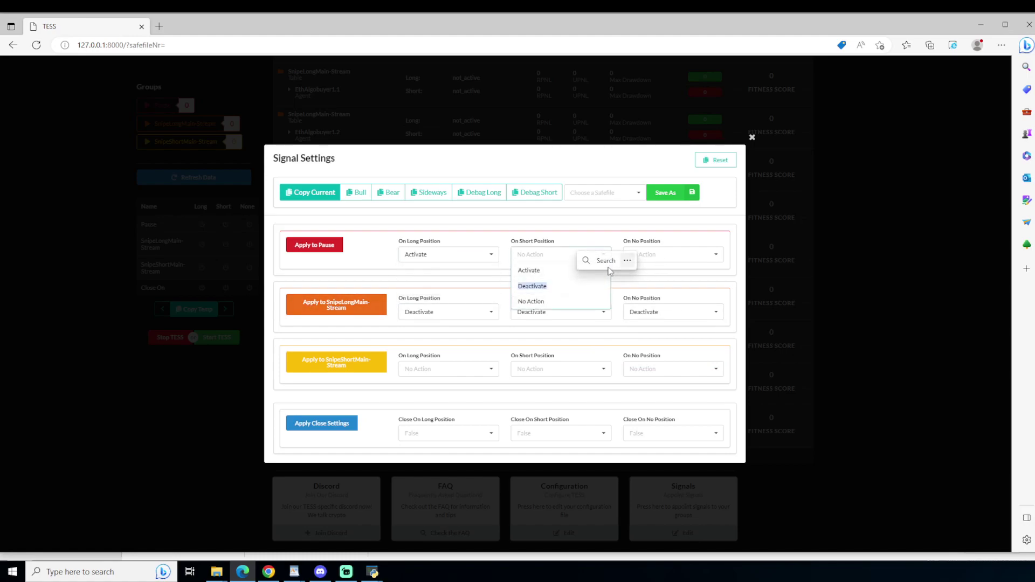
{"action": "left_click", "coordinate": [529, 270]}
{"action": "left_click", "coordinate": [660, 256]}
{"action": "left_click", "coordinate": [641, 269]}
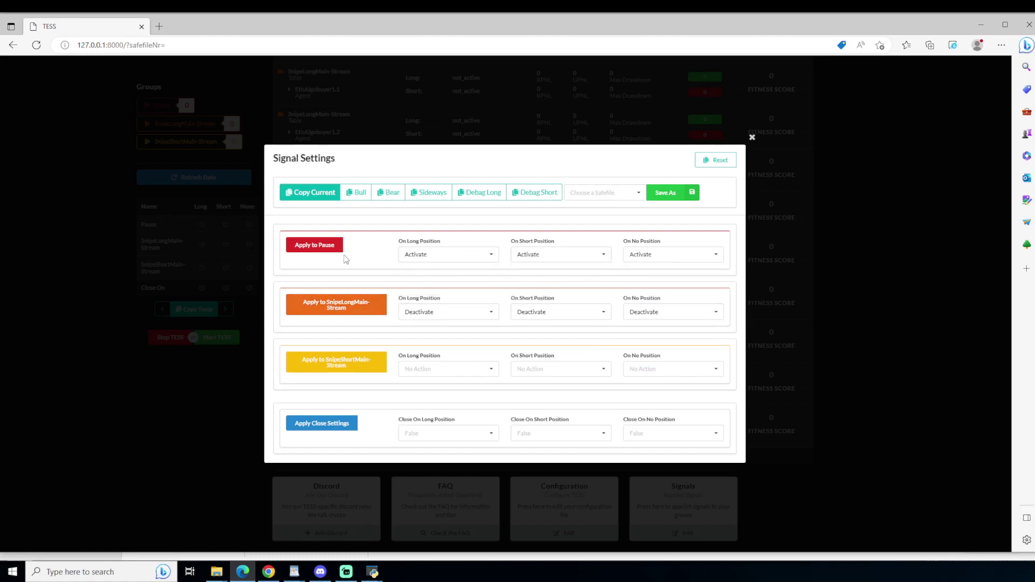
{"action": "left_click", "coordinate": [330, 247]}
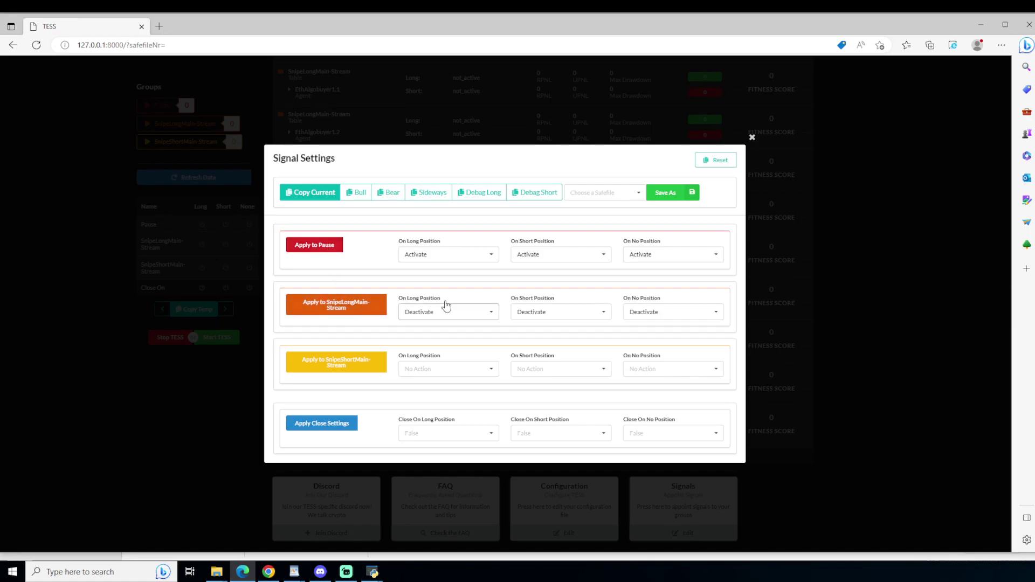
{"action": "left_click", "coordinate": [312, 201]}
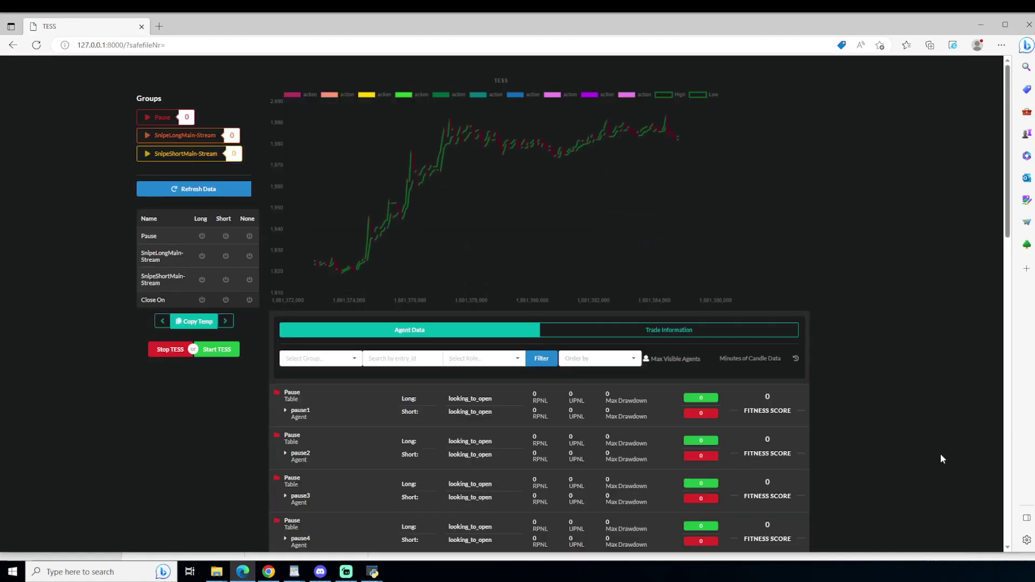
Step: Switch to the blank WordPad document and cut its entire contents
{"action": "key", "text": "alt+Tab"}
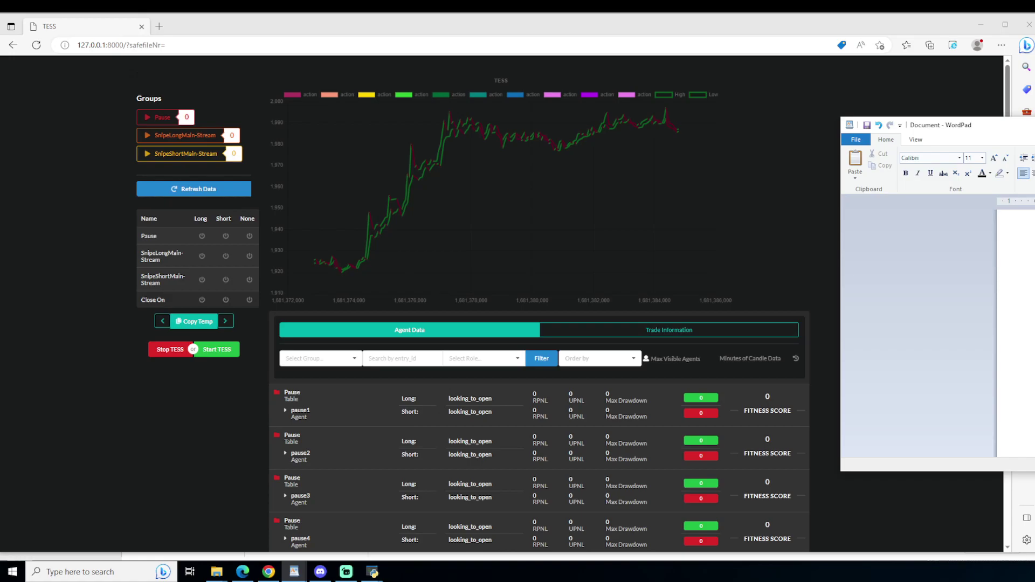
{"action": "key", "text": "ctrl+a"}
{"action": "key", "text": "ctrl+x"}
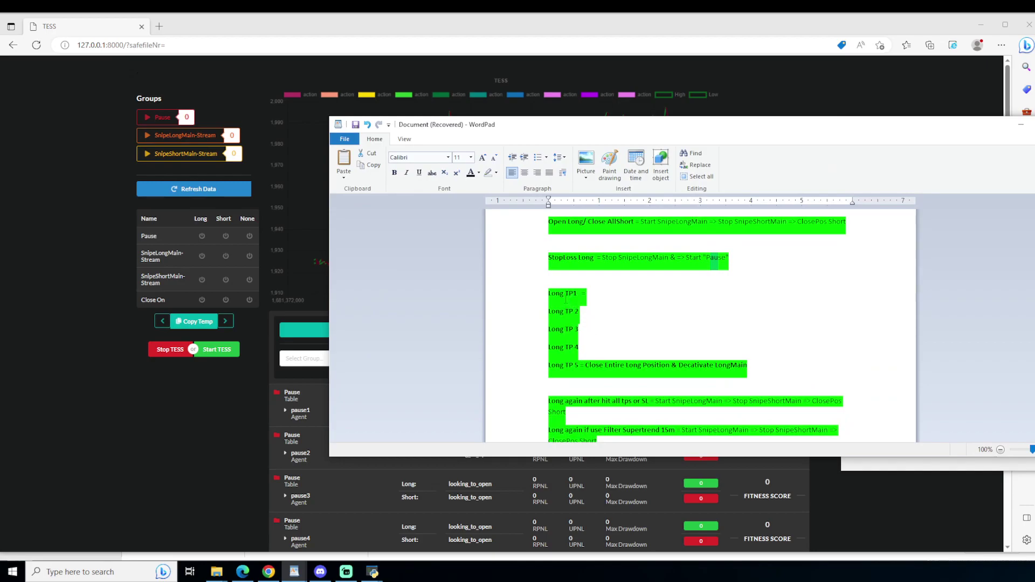
Step: Review the Long TP1 to TP 4 entries in the recovered WordPad notes, and reopen the TESS Signal Settings
{"action": "left_click", "coordinate": [577, 328]}
{"action": "left_click_drag", "start_coordinate": [584, 348], "coordinate": [524, 303]}
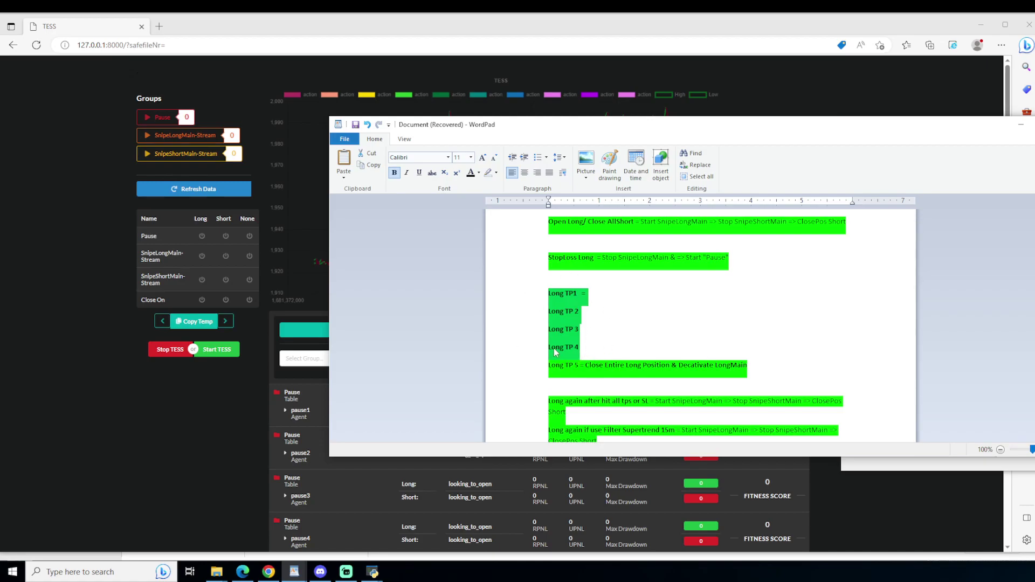
{"action": "left_click", "coordinate": [602, 339]}
{"action": "left_click_drag", "start_coordinate": [583, 350], "coordinate": [547, 344]}
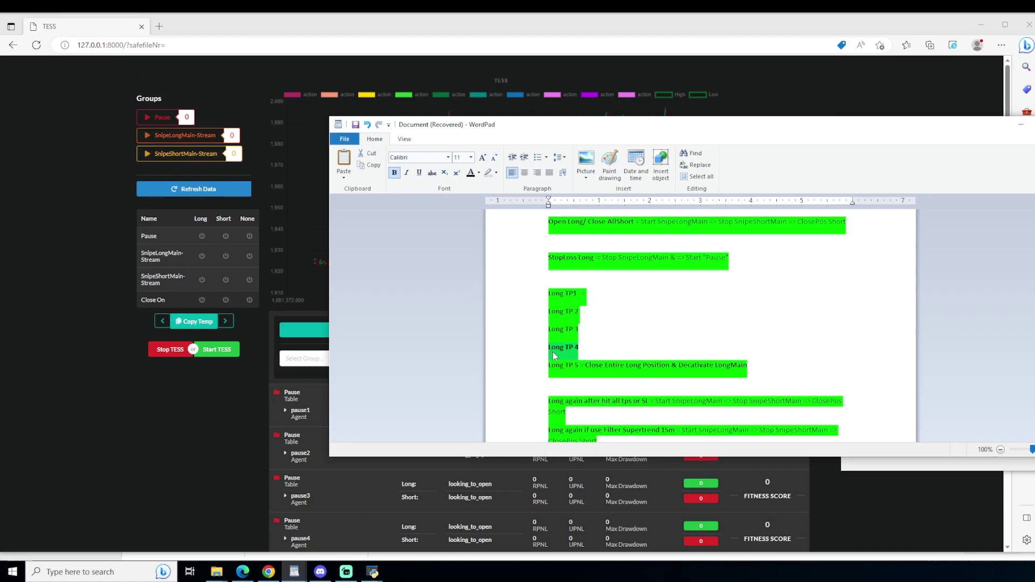
{"action": "left_click", "coordinate": [584, 350]}
{"action": "left_click_drag", "start_coordinate": [509, 348], "coordinate": [508, 298]}
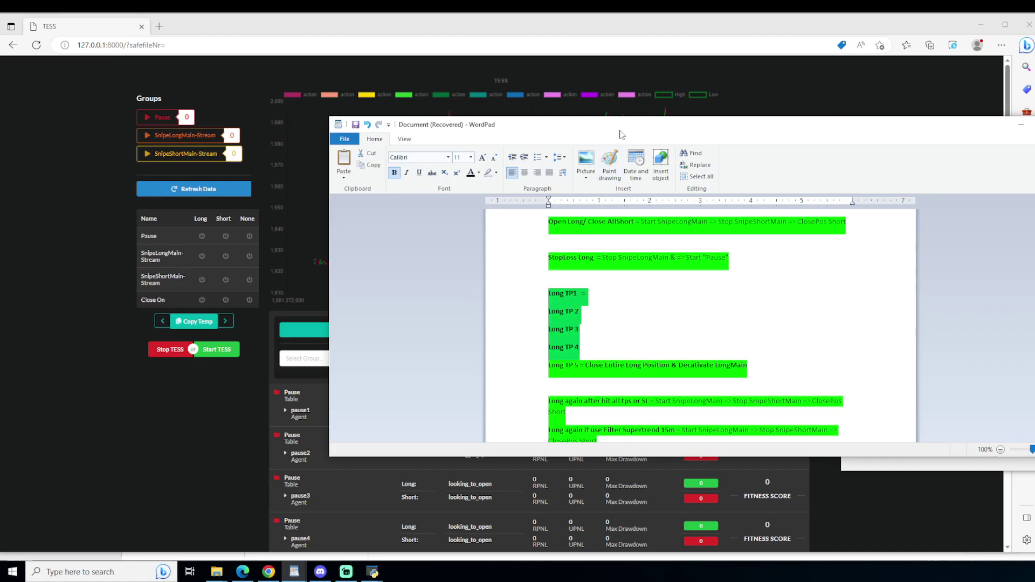
{"action": "left_click_drag", "start_coordinate": [620, 135], "coordinate": [1034, 173]}
{"action": "scroll", "coordinate": [858, 426], "scroll_direction": "down", "scroll_amount": 15}
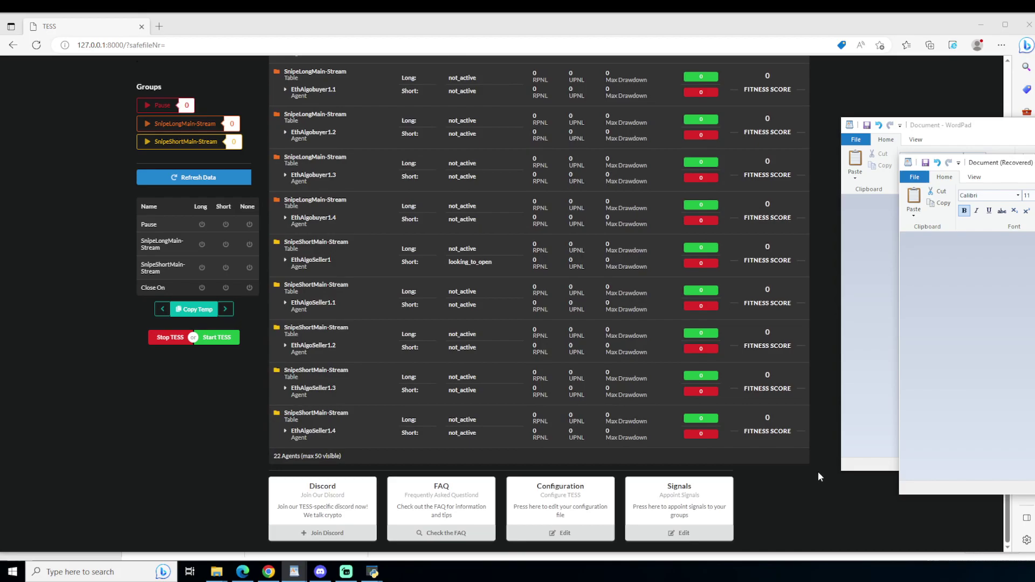
{"action": "left_click", "coordinate": [681, 533]}
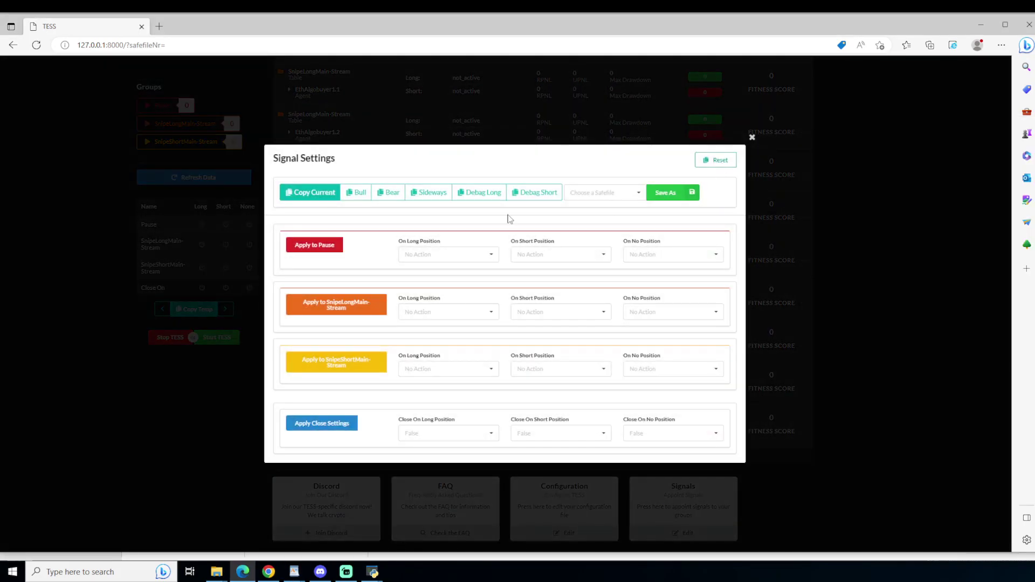
Step: Reopen the TESS Signal Settings and move both WordPad documents aside
{"action": "left_click", "coordinate": [205, 172]}
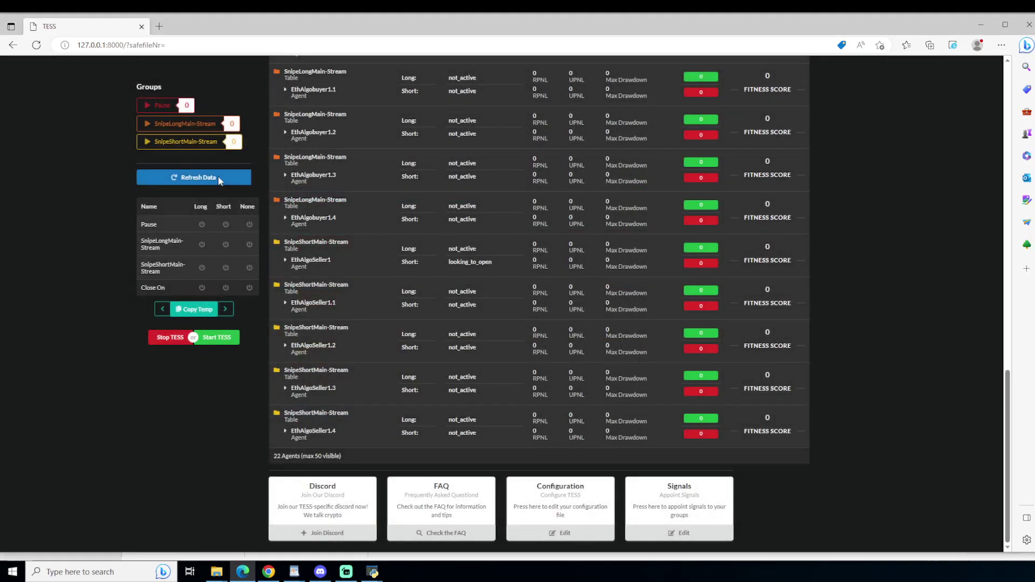
{"action": "left_click", "coordinate": [714, 535]}
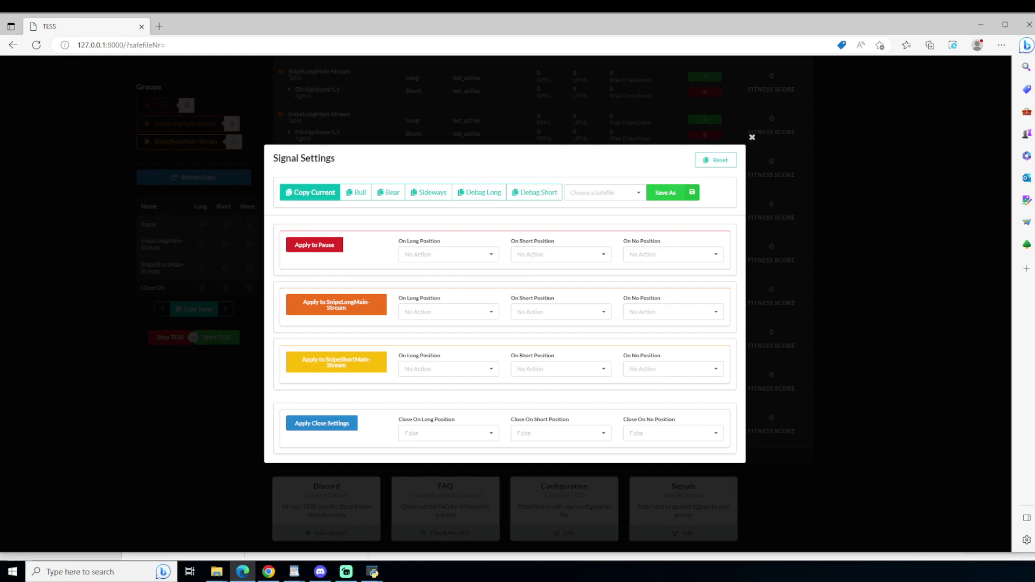
{"action": "key", "text": "alt+Tab"}
{"action": "left_click_drag", "start_coordinate": [704, 174], "coordinate": [1034, 227]}
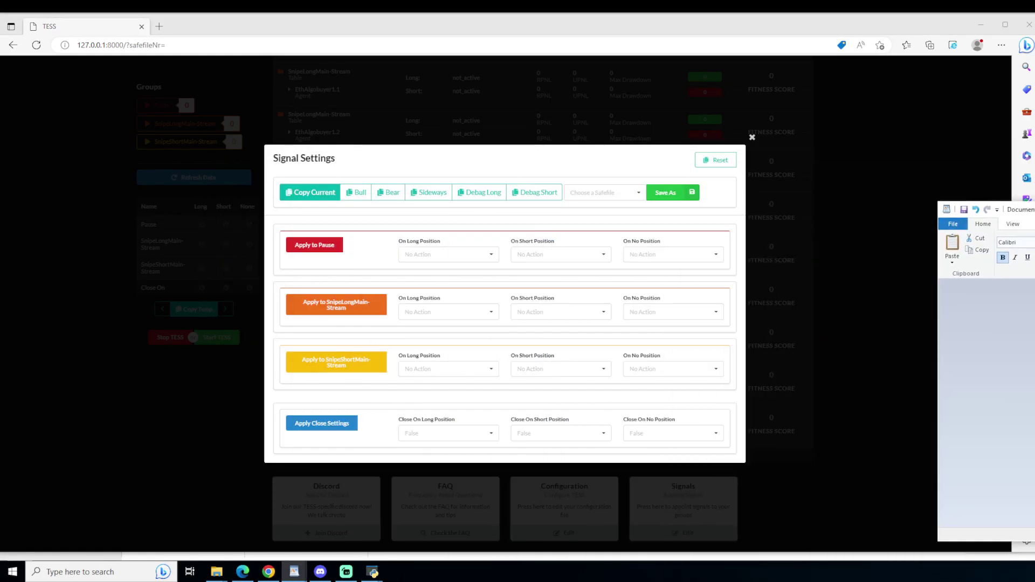
{"action": "key", "text": "alt+Tab"}
{"action": "scroll", "coordinate": [454, 420], "scroll_direction": "up", "scroll_amount": 10}
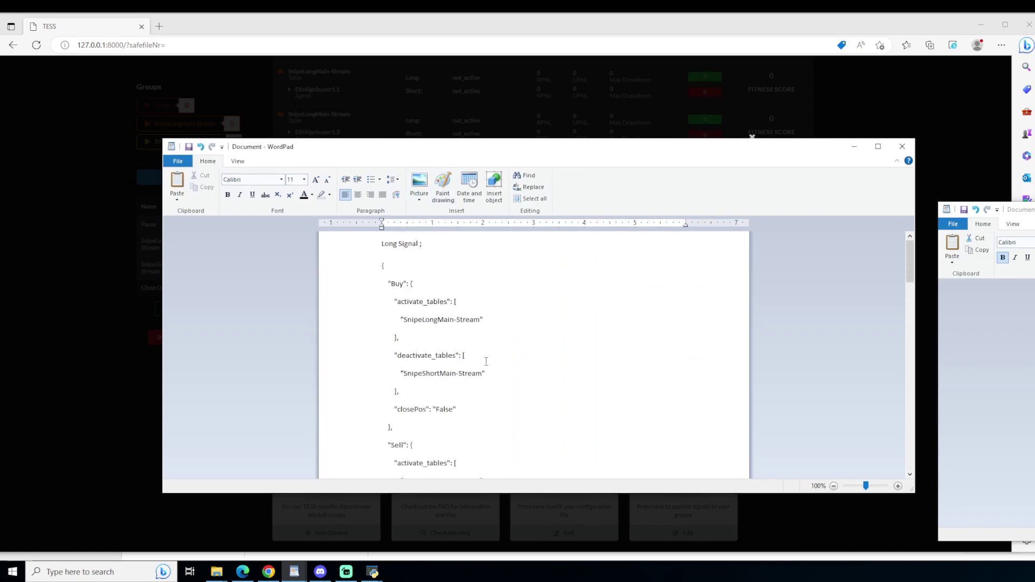
{"action": "left_click_drag", "start_coordinate": [448, 146], "coordinate": [1006, 230]}
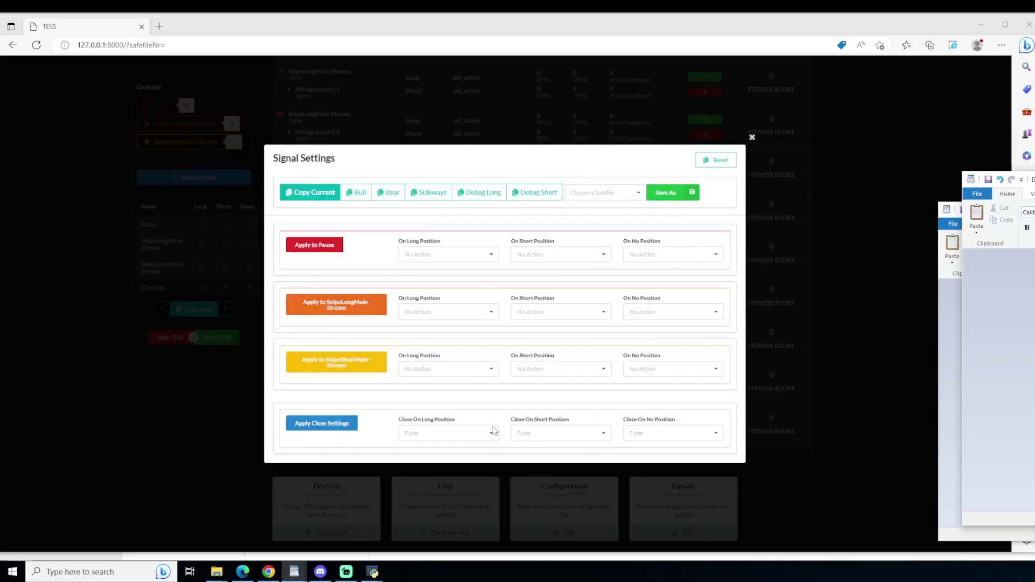
Step: Set Close On Short Position to True and SnipeShortMain-Stream to Deactivate on short and long positions
{"action": "left_click", "coordinate": [380, 437]}
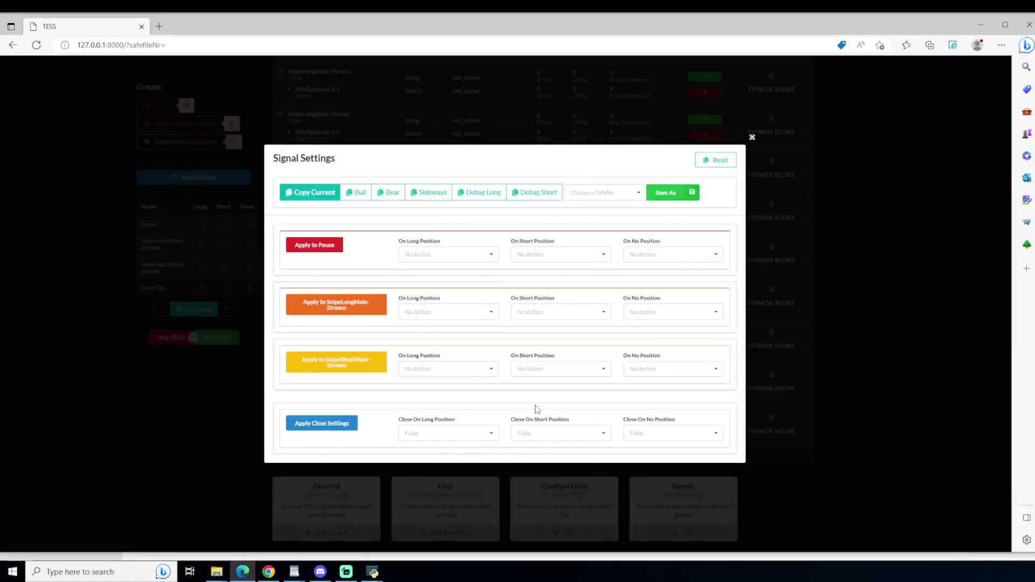
{"action": "left_click", "coordinate": [550, 435]}
{"action": "left_click", "coordinate": [536, 409]}
{"action": "left_click", "coordinate": [519, 371]}
{"action": "left_click", "coordinate": [536, 402]}
{"action": "left_click", "coordinate": [467, 369]}
{"action": "left_click", "coordinate": [433, 402]}
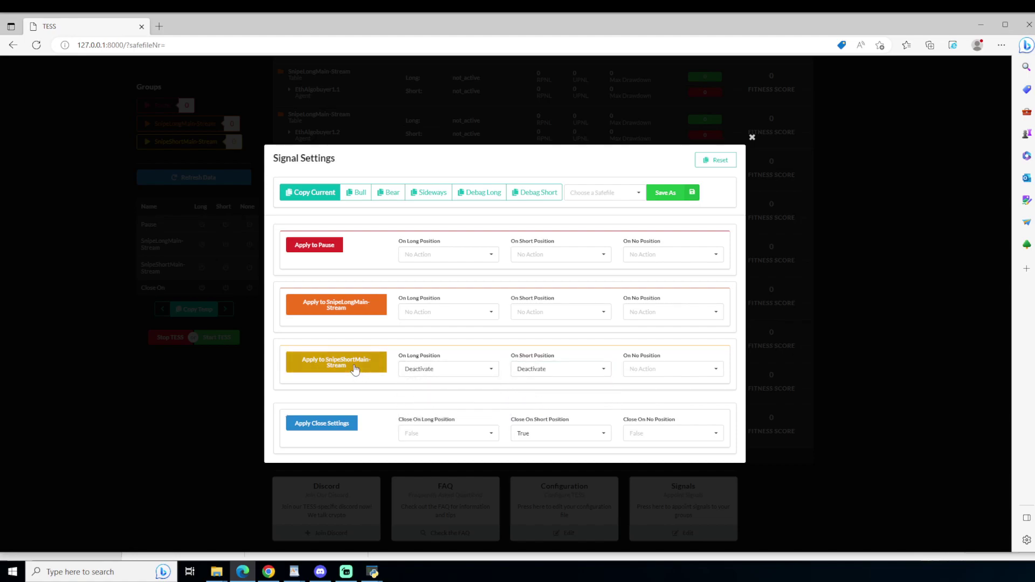
Step: Apply the SnipeShortMain-Stream and close settings, and copy the current signal settings
{"action": "left_click", "coordinate": [355, 371]}
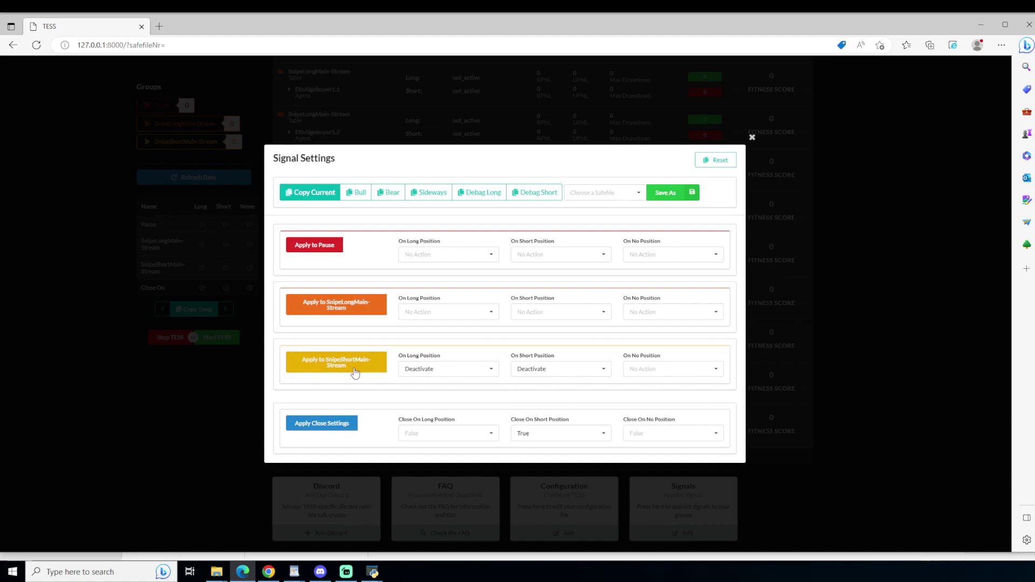
{"action": "left_click", "coordinate": [350, 370]}
{"action": "left_click", "coordinate": [350, 369]}
{"action": "left_click", "coordinate": [330, 423]}
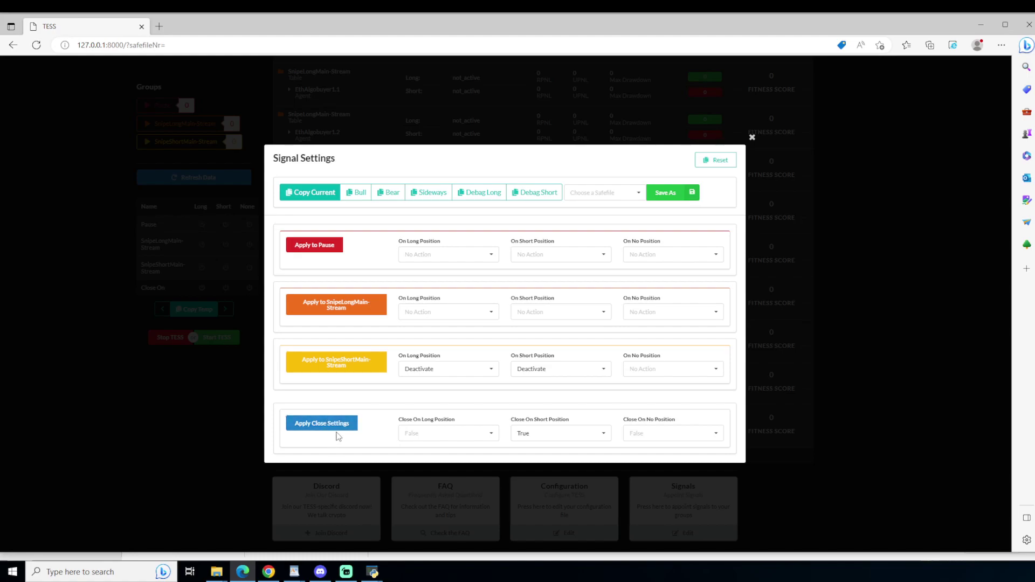
{"action": "left_click", "coordinate": [327, 200]}
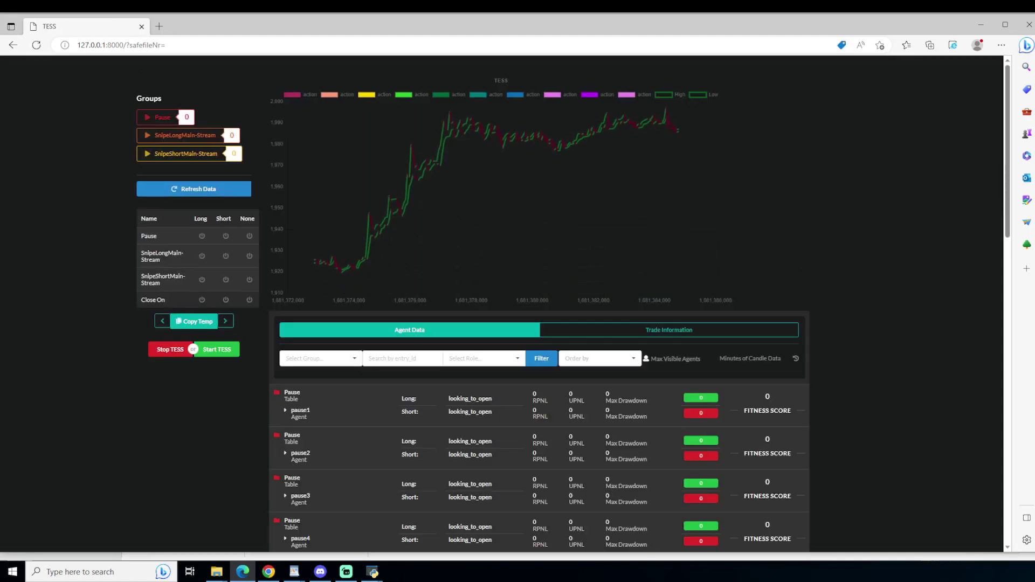
Step: Add the heading TP1-4 at the end of the WordPad signal document and paste the copied signal, including its key, beneath it
{"action": "key", "text": "alt+Tab"}
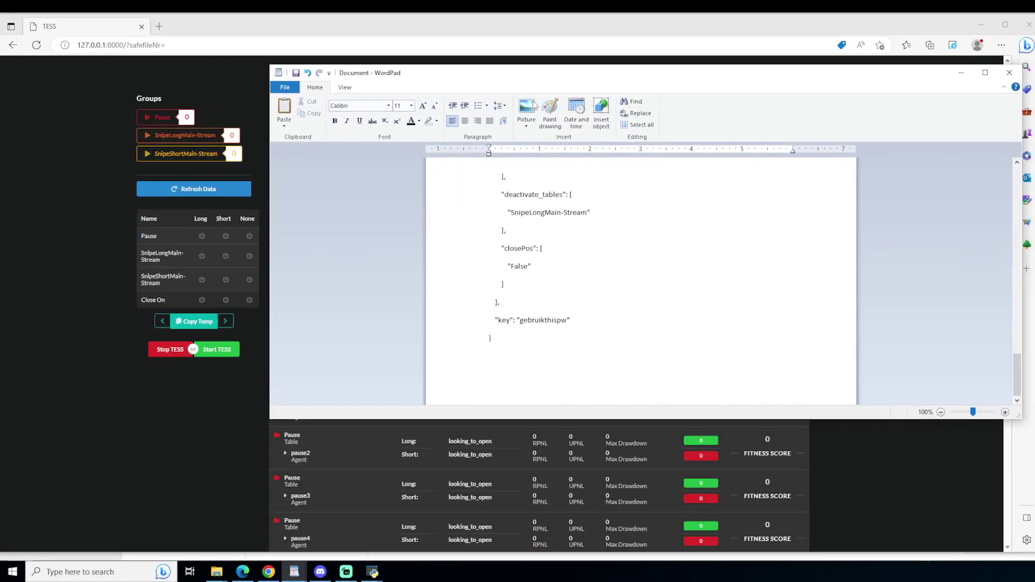
{"action": "type", "text": "TP1-4-5"}
{"action": "key", "text": "BackSpace"}
{"action": "key", "text": "BackSpace"}
{"action": "type", "text": "4"}
{"action": "key", "text": "BackSpace"}
{"action": "key", "text": "BackSpace"}
{"action": "type", "text": "-4"}
{"action": "key", "text": "Return"}
{"action": "key", "text": "ctrl+v"}
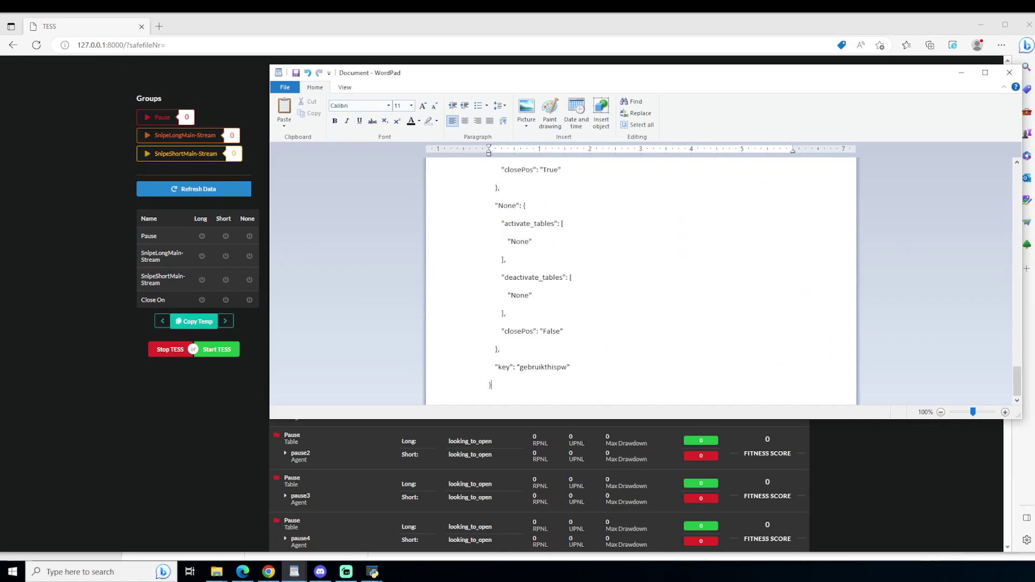
Step: Review the Buy, Sell and None entries of the pasted TP1-4 signal and add blank lines below it
{"action": "scroll", "coordinate": [564, 320], "scroll_direction": "up", "scroll_amount": 3}
{"action": "scroll", "coordinate": [564, 320], "scroll_direction": "up", "scroll_amount": 5}
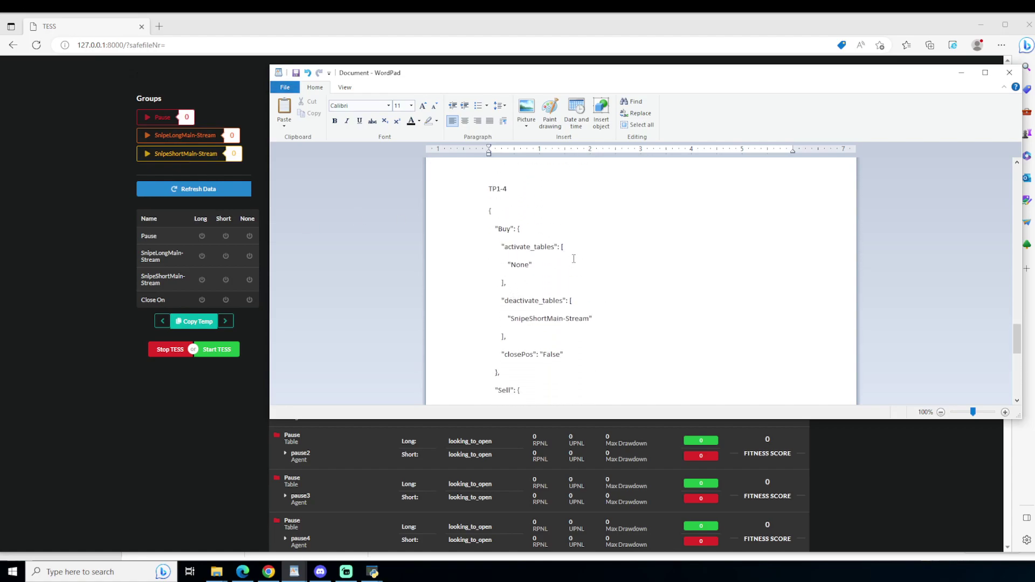
{"action": "scroll", "coordinate": [525, 292], "scroll_direction": "down", "scroll_amount": 1}
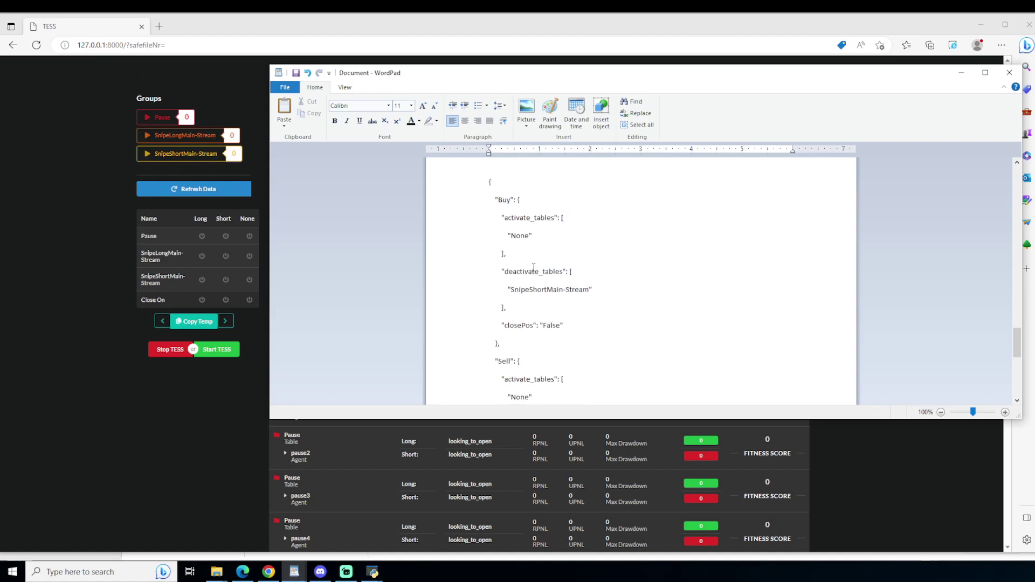
{"action": "scroll", "coordinate": [509, 261], "scroll_direction": "down", "scroll_amount": 2}
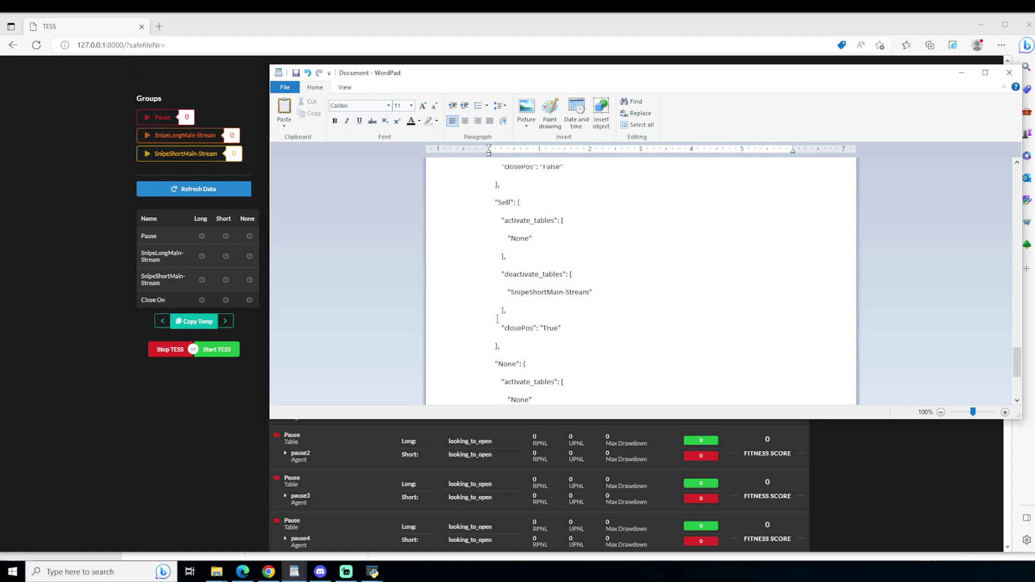
{"action": "scroll", "coordinate": [562, 350], "scroll_direction": "down", "scroll_amount": 3}
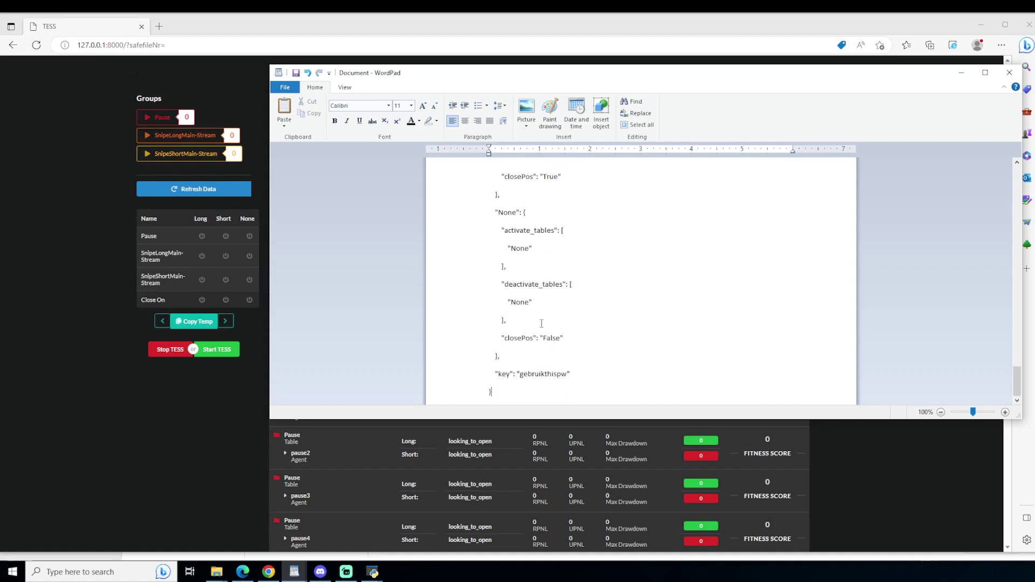
{"action": "key", "text": "Return"}
{"action": "key", "text": "Return"}
{"action": "key", "text": "Return"}
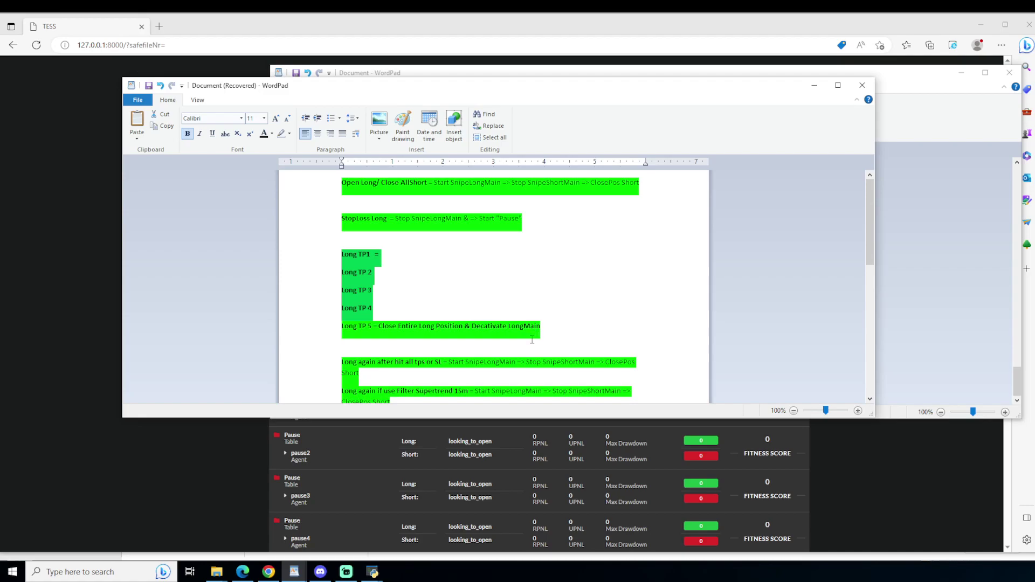
Step: Check the Long TP 5 rule in the recovered WordPad notes and reopen the TESS Signal Settings
{"action": "left_click_drag", "start_coordinate": [353, 327], "coordinate": [383, 332]}
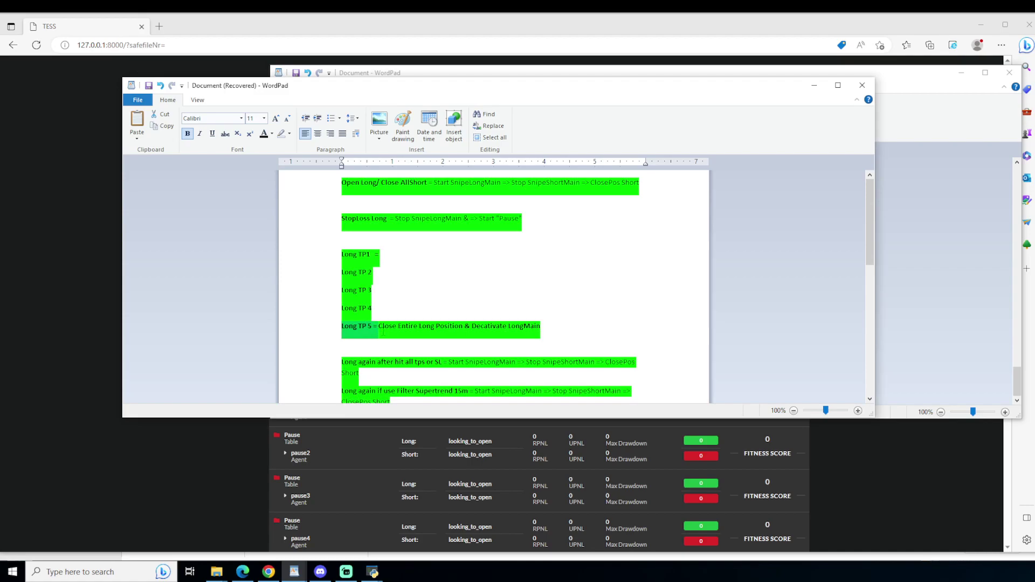
{"action": "left_click_drag", "start_coordinate": [424, 91], "coordinate": [1033, 205]}
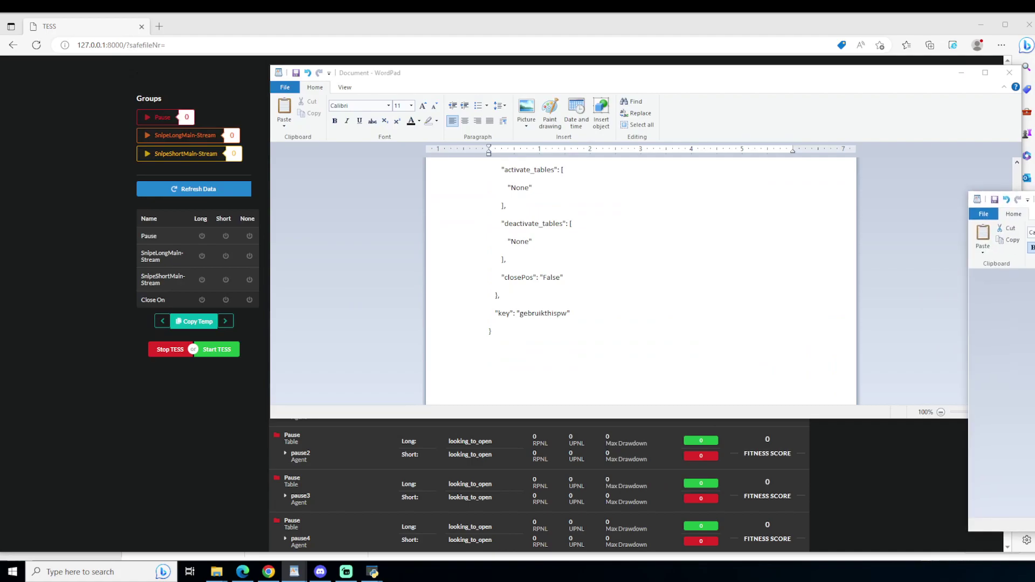
{"action": "left_click", "coordinate": [919, 515]}
{"action": "scroll", "coordinate": [778, 459], "scroll_direction": "down", "scroll_amount": 2}
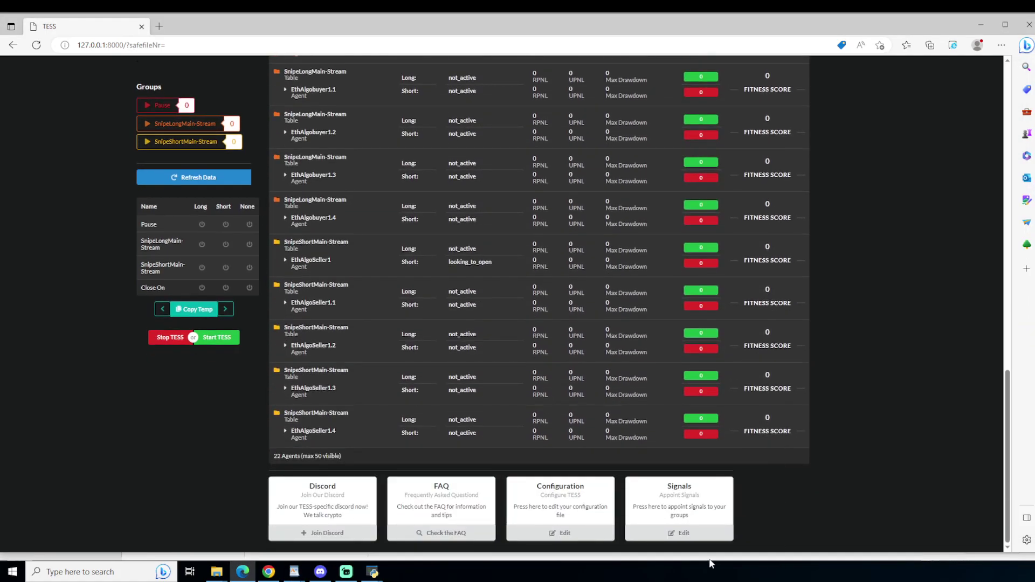
{"action": "left_click", "coordinate": [674, 532]}
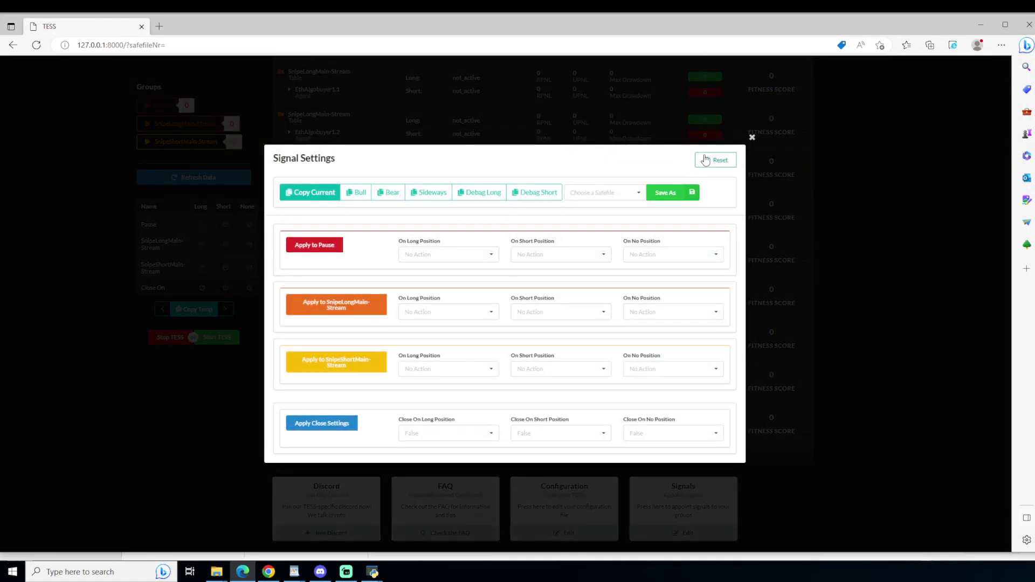
{"action": "left_click", "coordinate": [752, 137]}
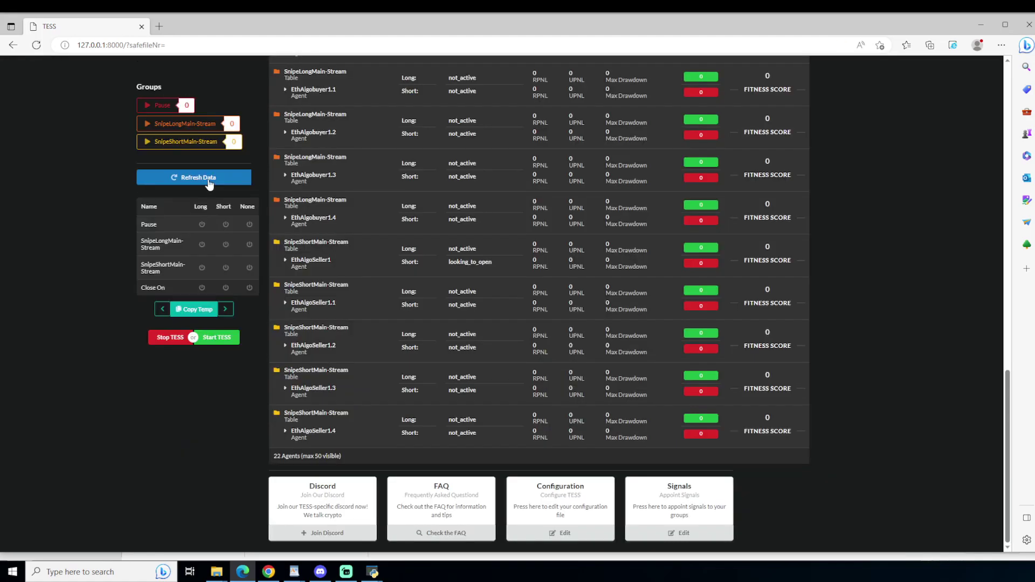
{"action": "left_click", "coordinate": [693, 537]}
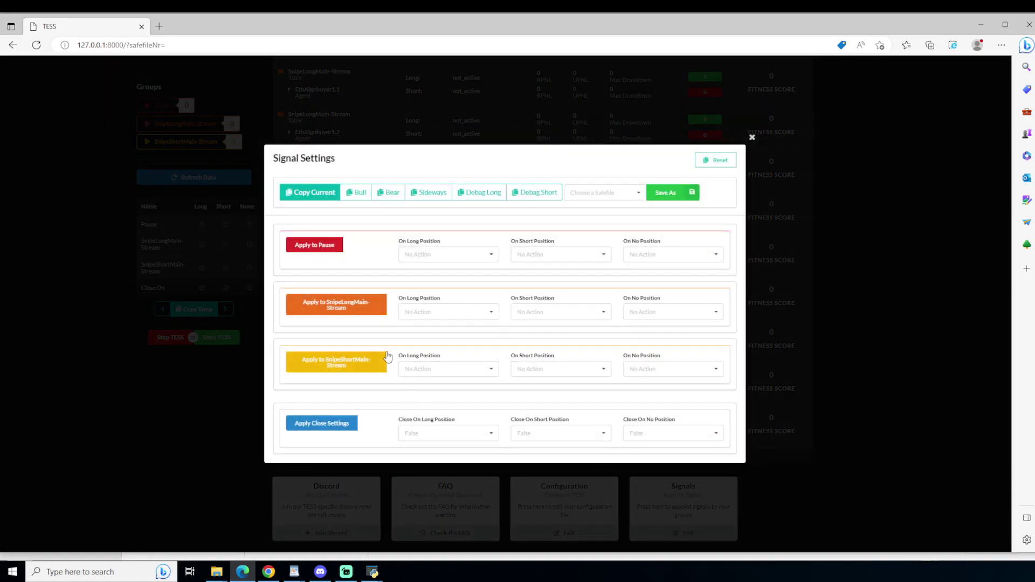
{"action": "left_click_drag", "start_coordinate": [1034, 205], "coordinate": [726, 132]}
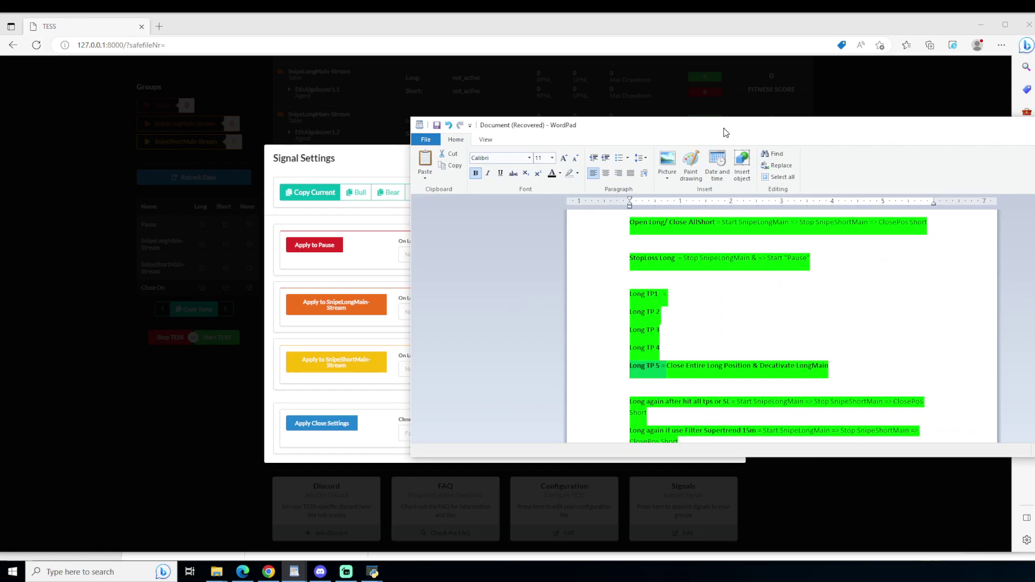
{"action": "left_click_drag", "start_coordinate": [726, 133], "coordinate": [1034, 231]}
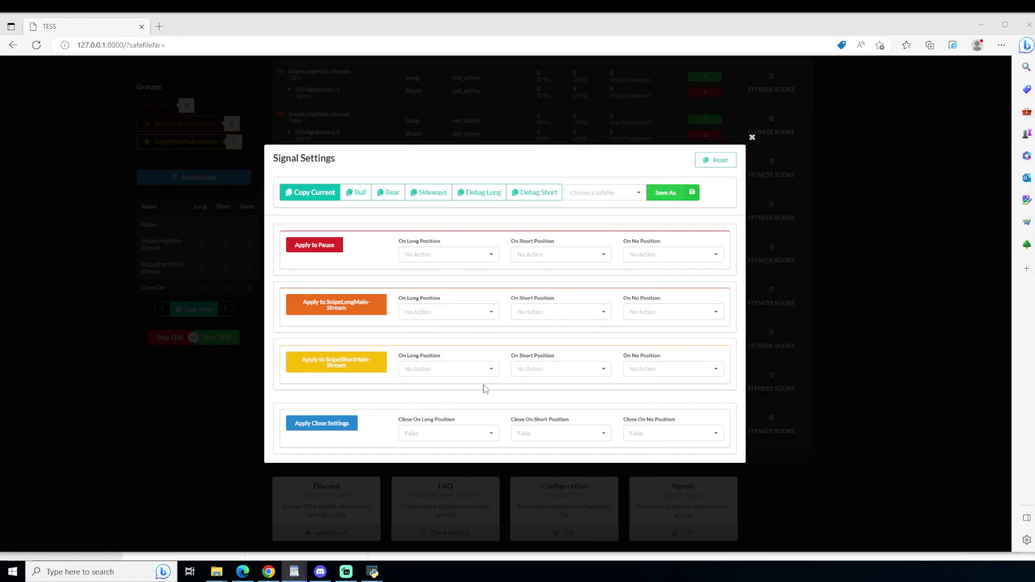
Step: Set the close settings to True on long, short and no position
{"action": "left_click", "coordinate": [435, 434]}
{"action": "left_click", "coordinate": [411, 404]}
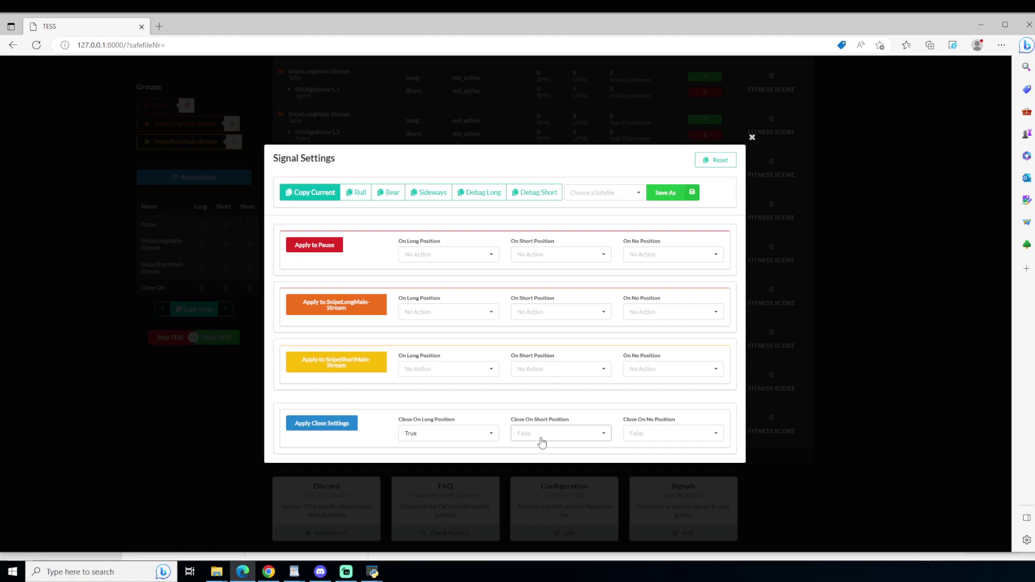
{"action": "left_click", "coordinate": [539, 435]}
{"action": "left_click", "coordinate": [521, 404]}
{"action": "left_click", "coordinate": [660, 436]}
{"action": "left_click", "coordinate": [642, 404]}
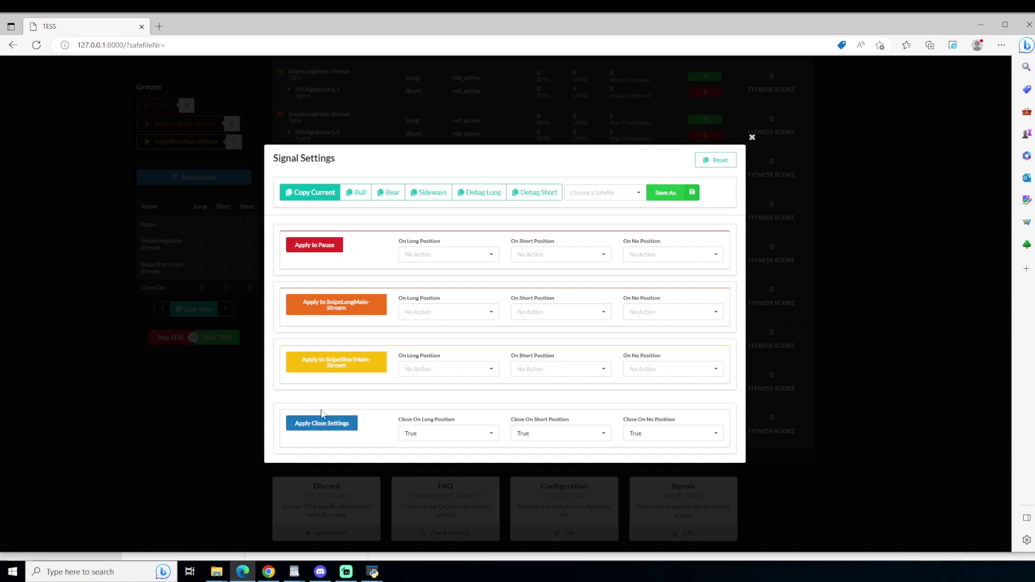
Step: Set SnipeLongMain-Stream to Deactivate on long, short and no position, and copy the current signal settings
{"action": "left_click", "coordinate": [445, 376]}
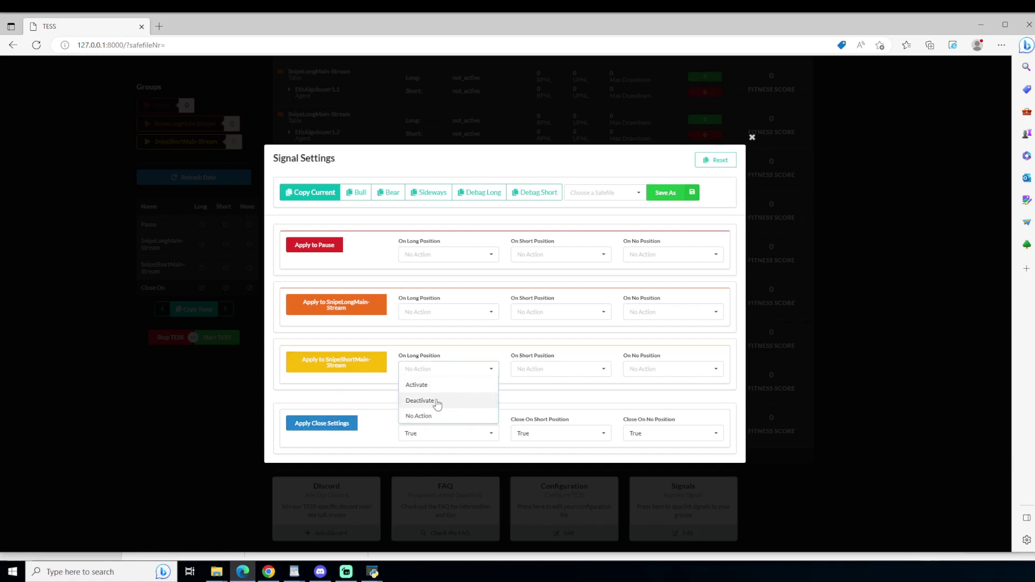
{"action": "left_click", "coordinate": [439, 311]}
{"action": "left_click", "coordinate": [452, 345]}
{"action": "left_click", "coordinate": [563, 312]}
{"action": "left_click", "coordinate": [559, 343]}
{"action": "left_click", "coordinate": [639, 314]}
{"action": "left_click", "coordinate": [644, 345]}
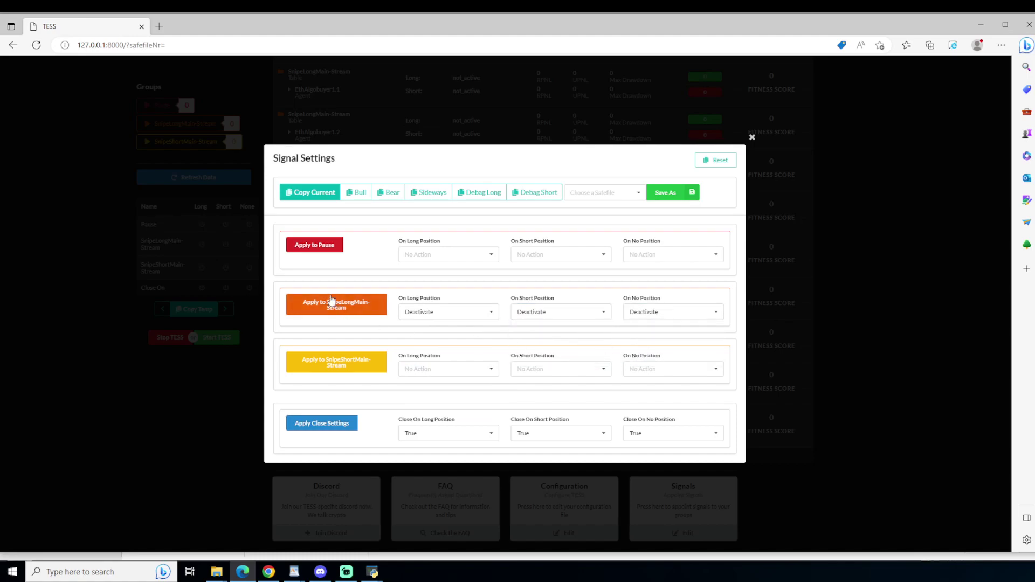
{"action": "left_click", "coordinate": [294, 194]}
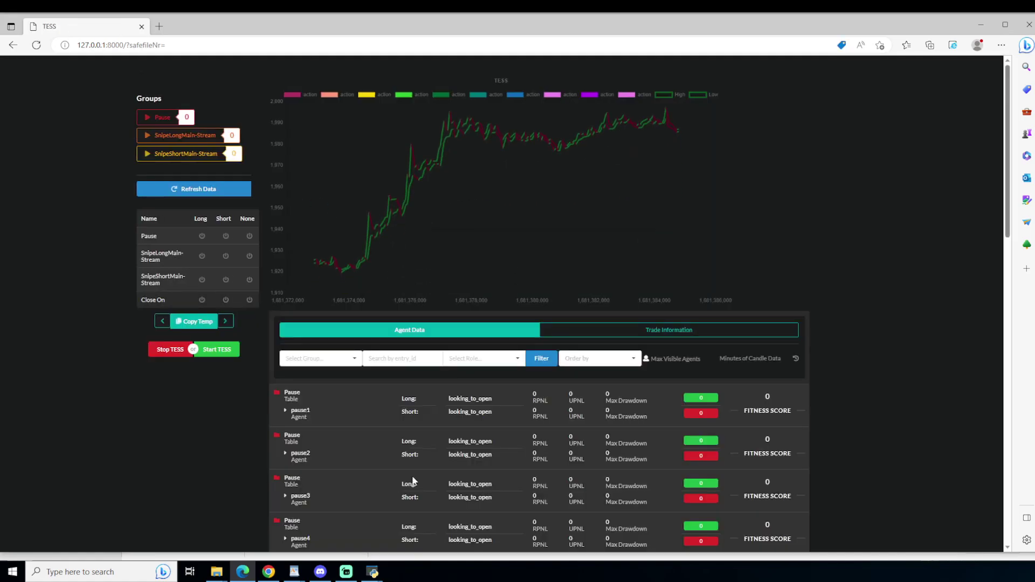
Step: Paste the copied signal, including its key, below the TP1-4 block in the WordPad signal document and review its Buy, Sell and None entries
{"action": "mouse_move", "coordinate": [294, 571]}
{"action": "left_click", "coordinate": [330, 536]}
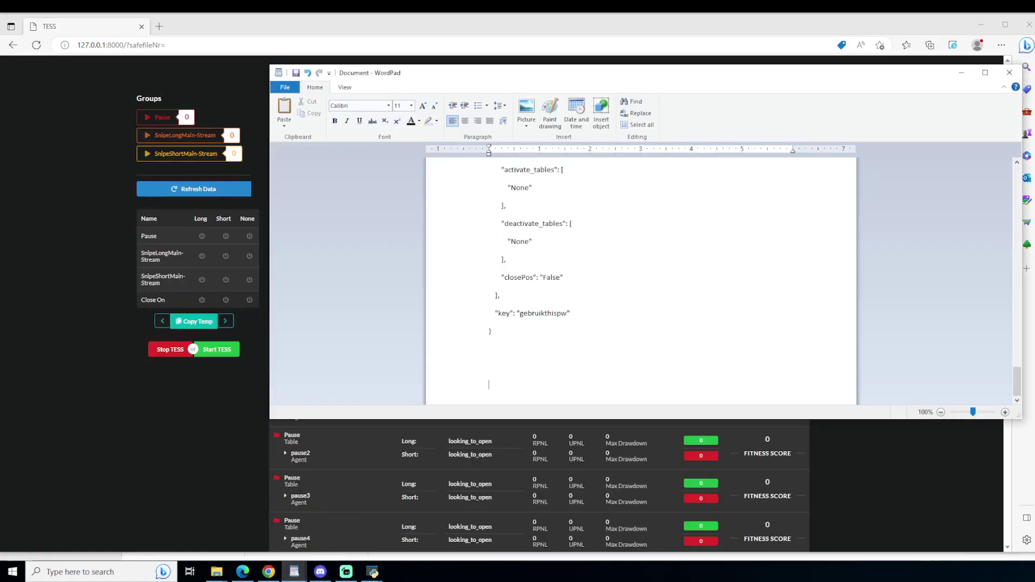
{"action": "scroll", "coordinate": [466, 333], "scroll_direction": "up", "scroll_amount": 1}
{"action": "type", "text": "Sn"}
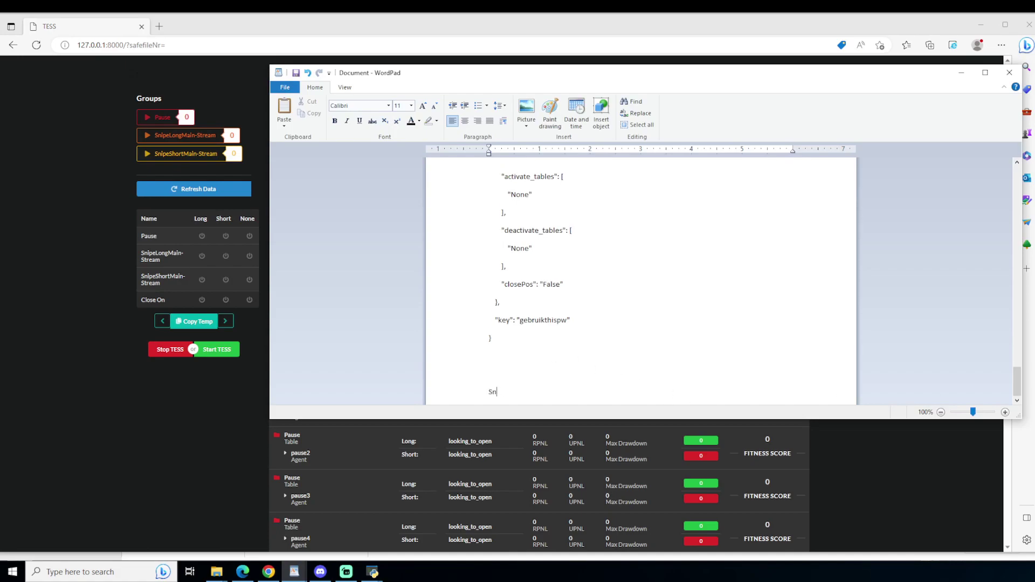
{"action": "key", "text": "ctrl+z"}
{"action": "key", "text": "ctrl+z"}
{"action": "key", "text": "ctrl+z"}
{"action": "key", "text": "ctrl+z"}
{"action": "scroll", "coordinate": [501, 222], "scroll_direction": "up", "scroll_amount": 6}
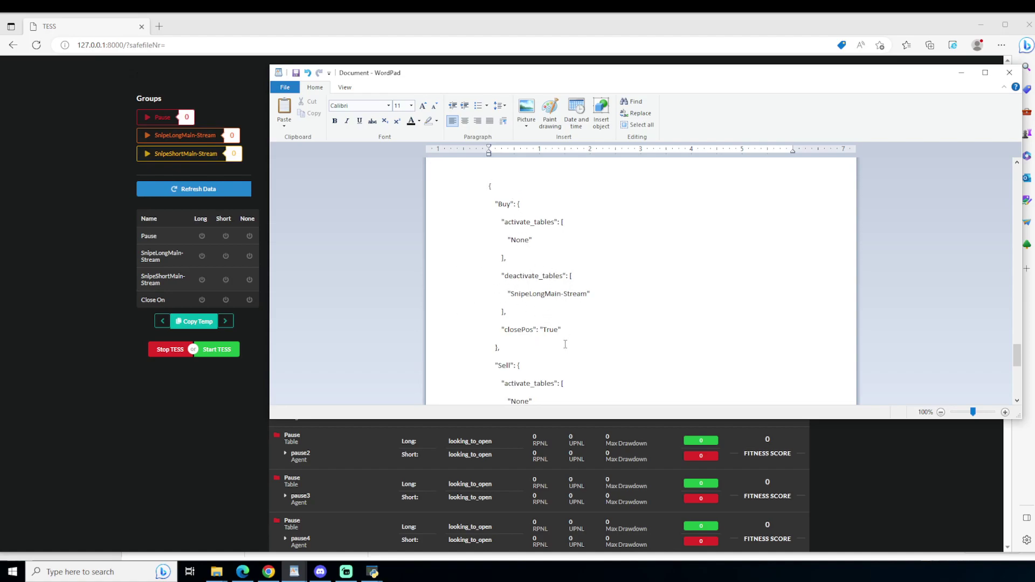
{"action": "scroll", "coordinate": [549, 319], "scroll_direction": "down", "scroll_amount": 2}
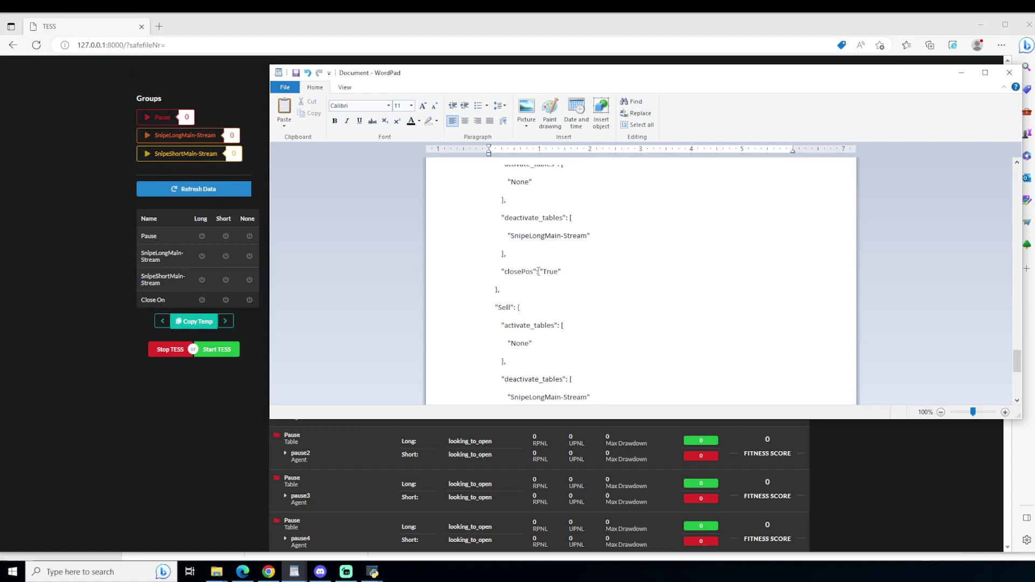
{"action": "scroll", "coordinate": [549, 271], "scroll_direction": "down", "scroll_amount": 4}
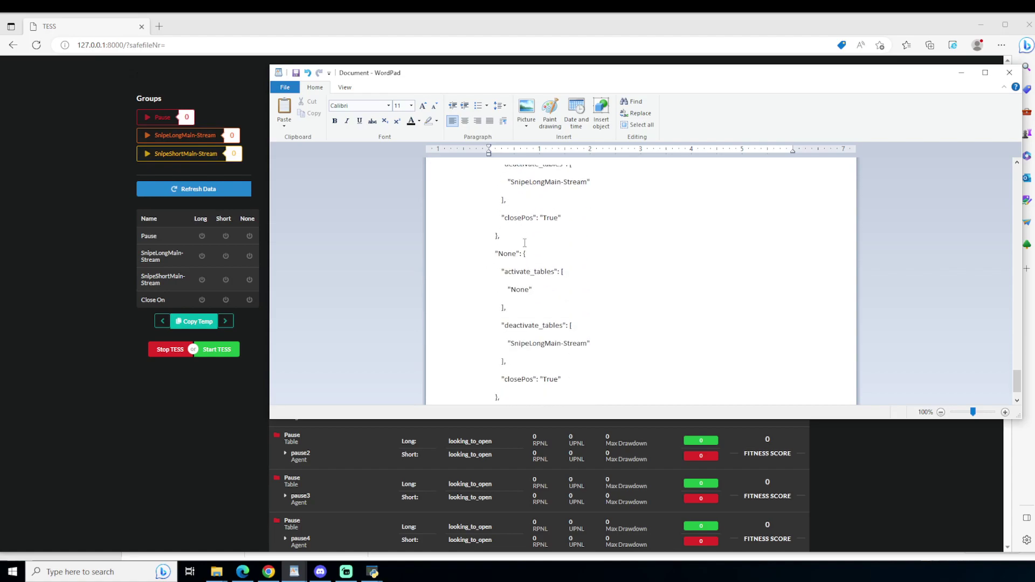
Step: Add blank lines below the last pasted signal in the WordPad signal document
{"action": "scroll", "coordinate": [537, 366], "scroll_direction": "down", "scroll_amount": 1}
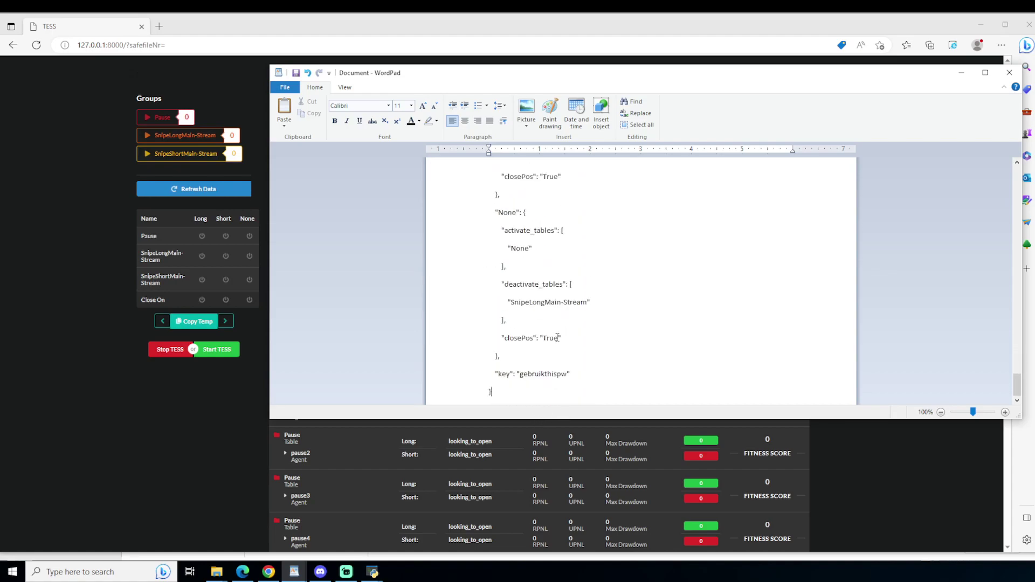
{"action": "left_click", "coordinate": [524, 394]}
{"action": "key", "text": "Return"}
{"action": "key", "text": "Return"}
{"action": "key", "text": "Return"}
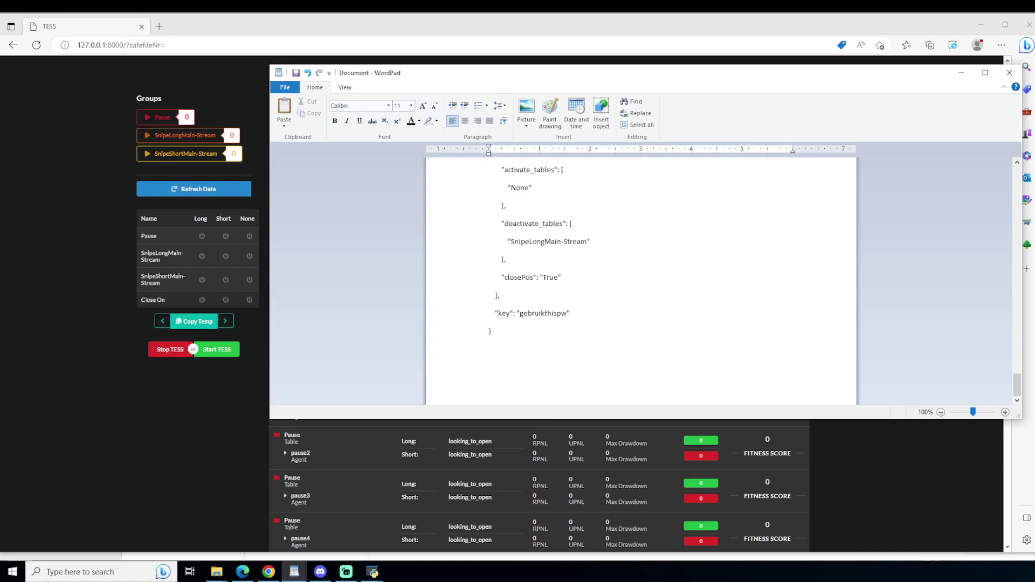
Step: Check the "Long again" rules in the recovered WordPad notes and move that window aside
{"action": "key", "text": "alt+Tab"}
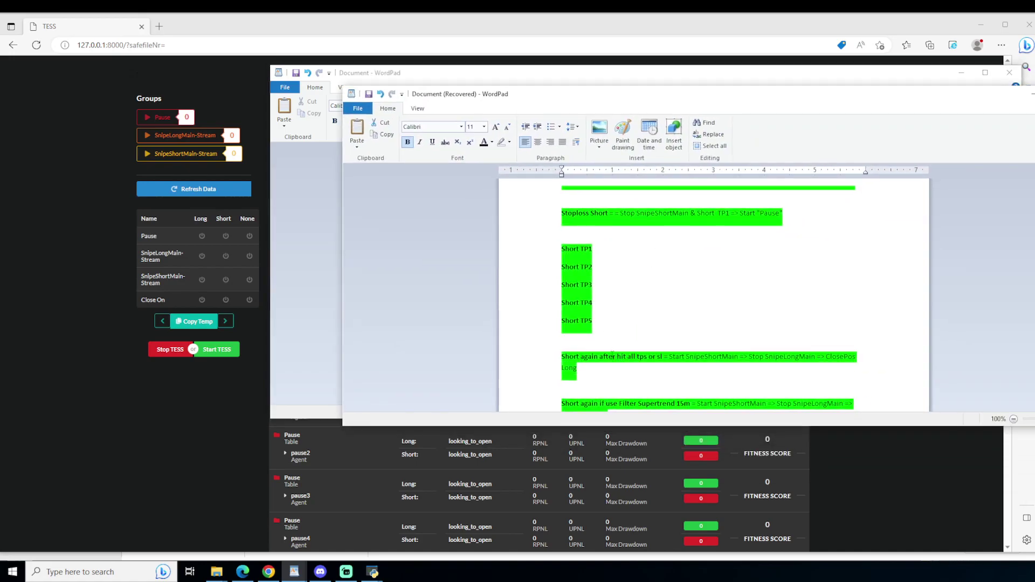
{"action": "scroll", "coordinate": [614, 361], "scroll_direction": "down", "scroll_amount": 8}
{"action": "scroll", "coordinate": [627, 376], "scroll_direction": "down", "scroll_amount": 1}
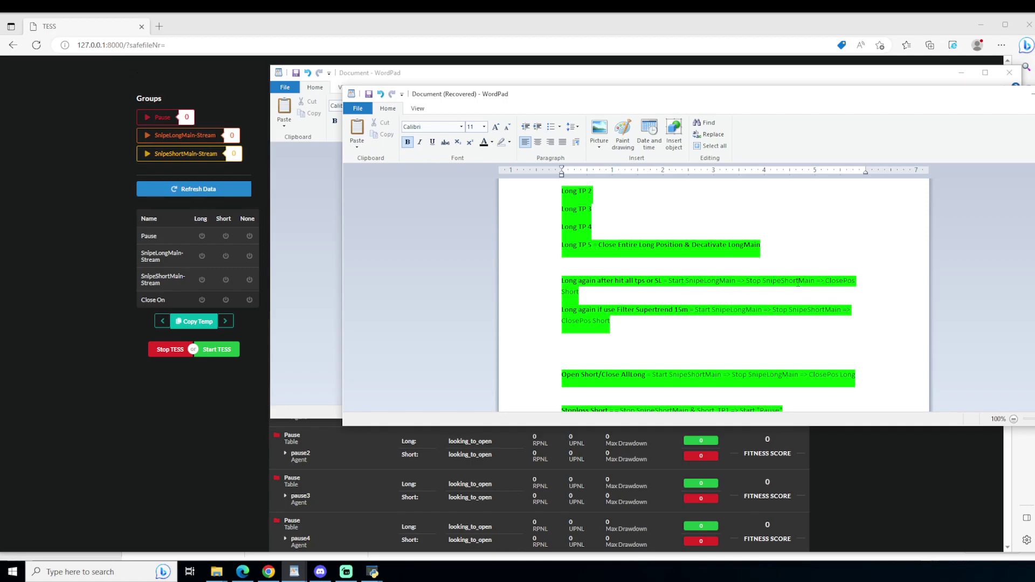
{"action": "left_click_drag", "start_coordinate": [442, 94], "coordinate": [1009, 179]}
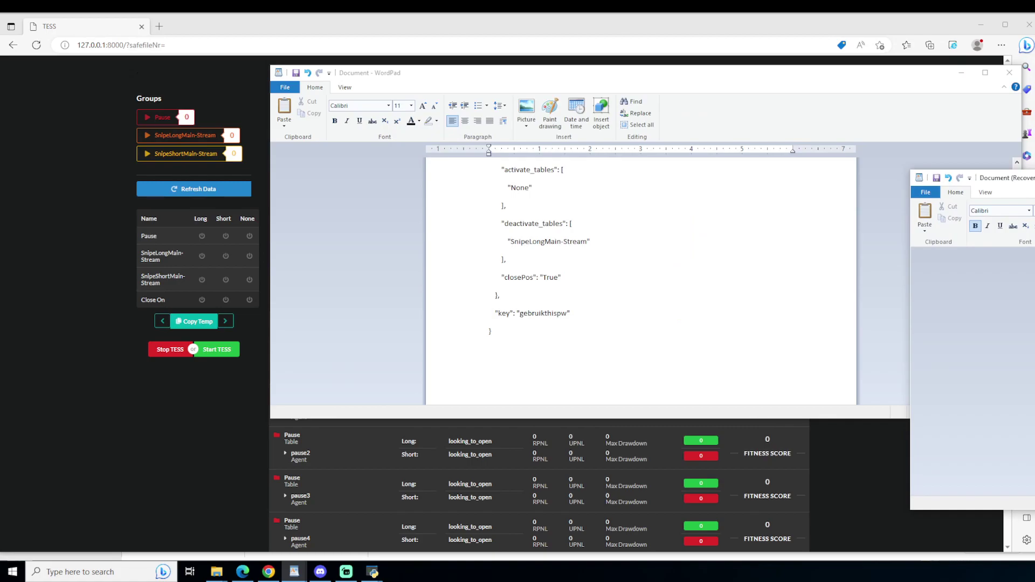
Step: Switch to TESS, reset the signal settings and close the Signal Settings dialog
{"action": "left_click", "coordinate": [732, 518]}
{"action": "scroll", "coordinate": [781, 479], "scroll_direction": "down", "scroll_amount": 10}
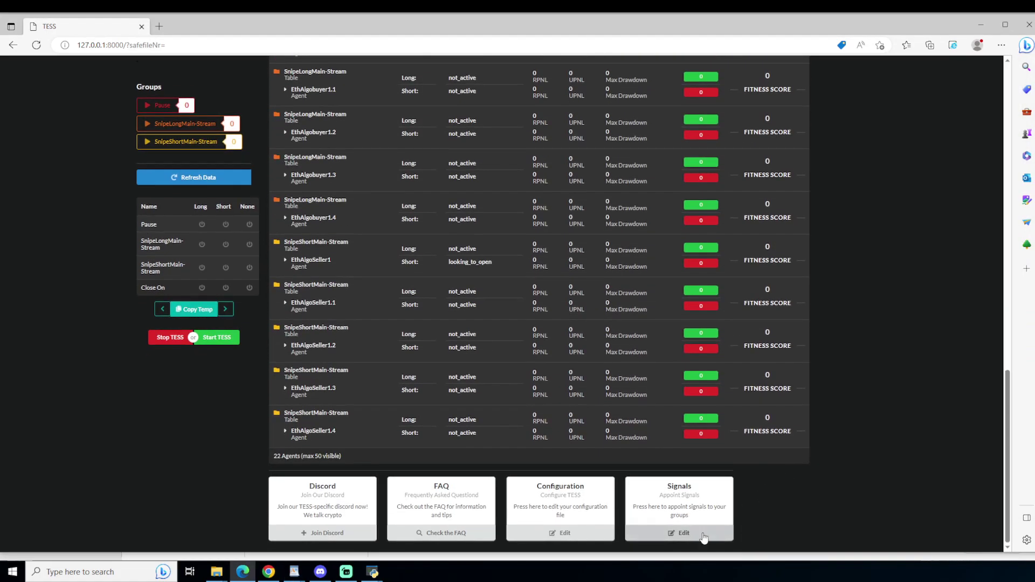
{"action": "left_click", "coordinate": [703, 534]}
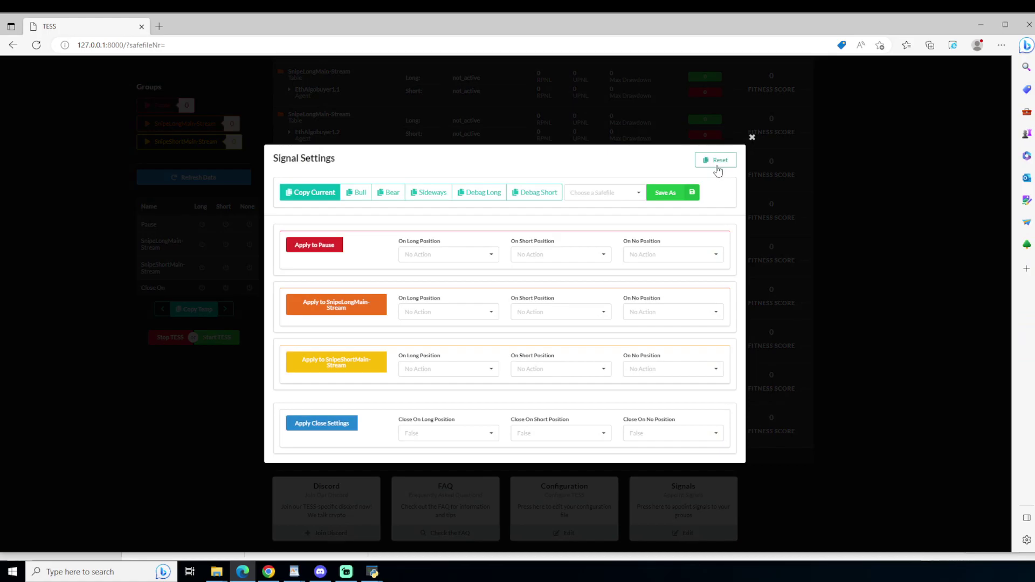
{"action": "left_click", "coordinate": [752, 137]}
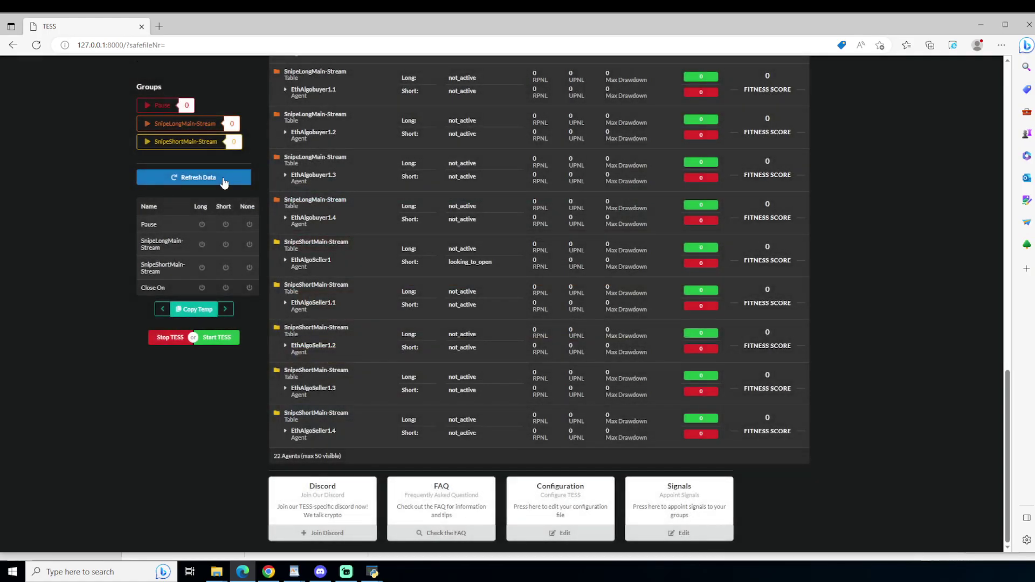
Step: Set SnipeLongMain-Stream to Activate on long, short and no position in the Signal Settings and apply it
{"action": "left_click", "coordinate": [683, 534]}
{"action": "left_click", "coordinate": [404, 318]}
{"action": "left_click", "coordinate": [420, 327]}
{"action": "left_click", "coordinate": [532, 316]}
{"action": "left_click", "coordinate": [530, 327]}
{"action": "left_click", "coordinate": [633, 312]}
{"action": "left_click", "coordinate": [637, 328]}
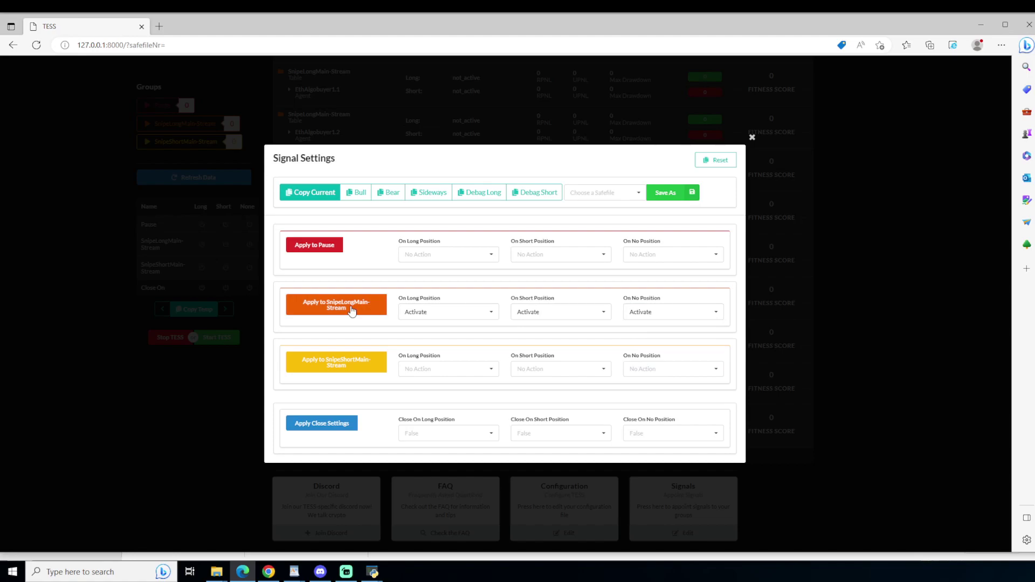
{"action": "left_click", "coordinate": [349, 312]}
Step: Apply Close On Short Position as True and copy the current signal settings
{"action": "left_click", "coordinate": [425, 439]}
{"action": "left_click", "coordinate": [571, 434]}
{"action": "left_click", "coordinate": [533, 403]}
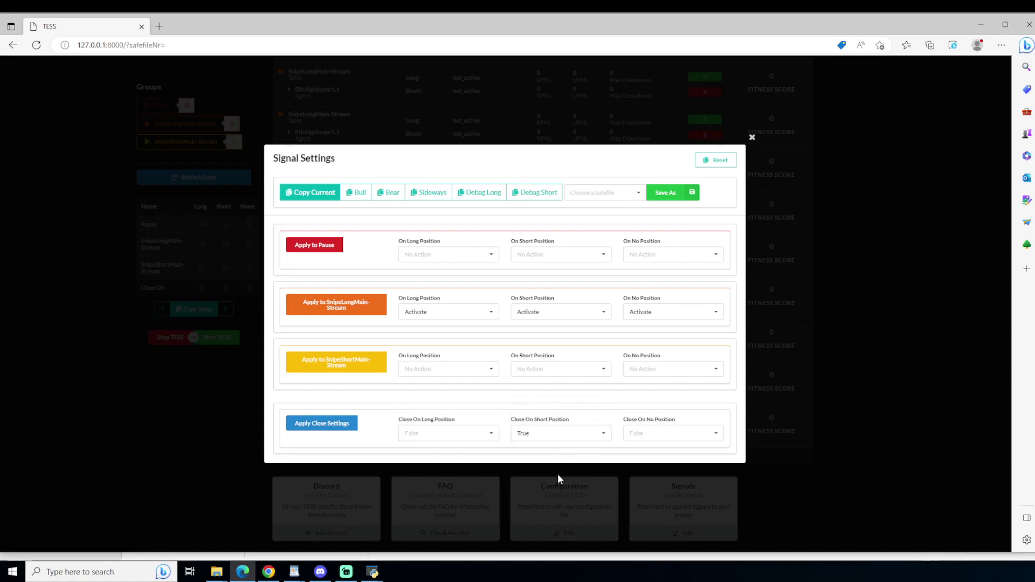
{"action": "left_click", "coordinate": [316, 426]}
{"action": "left_click", "coordinate": [337, 303]}
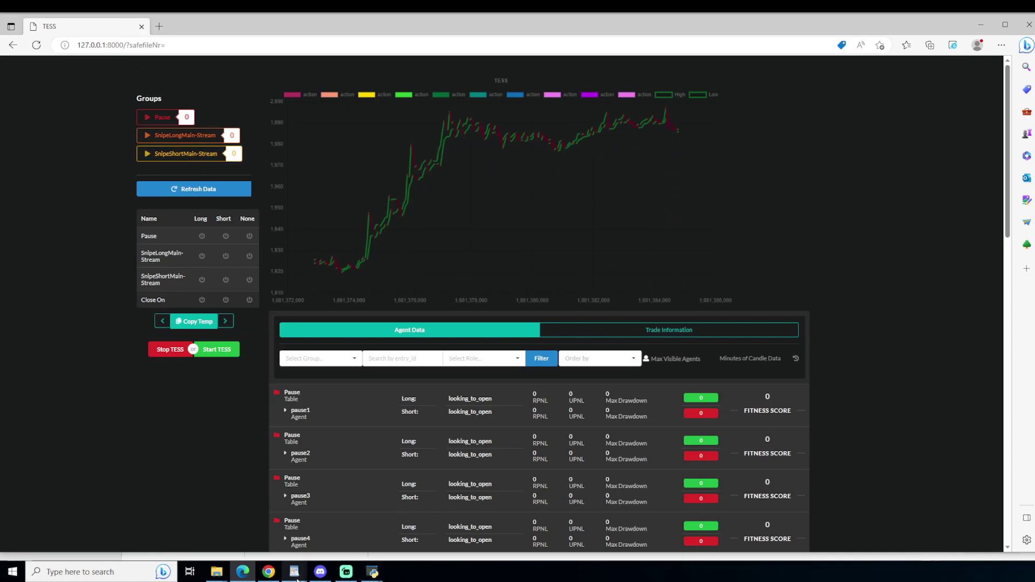
Step: Add the heading "Long again 2x" to the WordPad signal document and paste the copied signal, including its key, below it
{"action": "mouse_move", "coordinate": [295, 570]}
{"action": "left_click", "coordinate": [328, 542]}
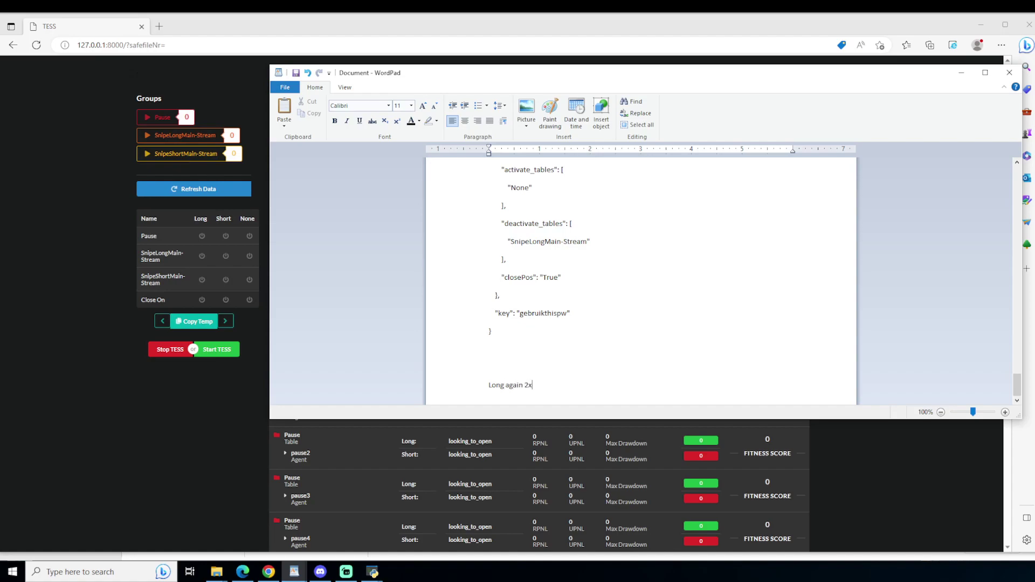
{"action": "key", "text": "ctrl+v"}
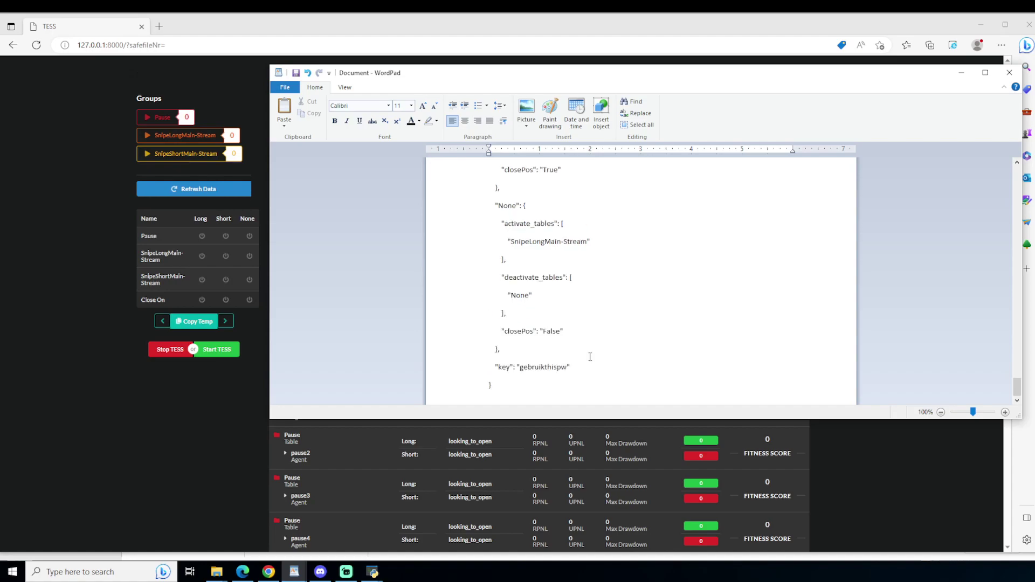
Step: Check the Open Short/Close AllLong rule in the recovered WordPad notes and move that window aside
{"action": "key", "text": "alt+Tab"}
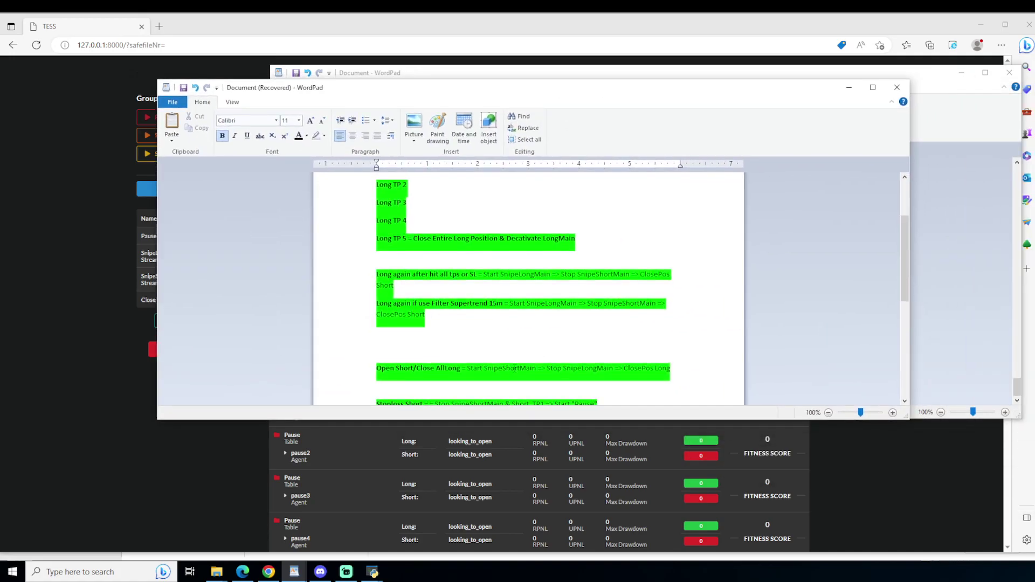
{"action": "scroll", "coordinate": [431, 300], "scroll_direction": "down", "scroll_amount": 3}
{"action": "scroll", "coordinate": [432, 301], "scroll_direction": "up", "scroll_amount": 3}
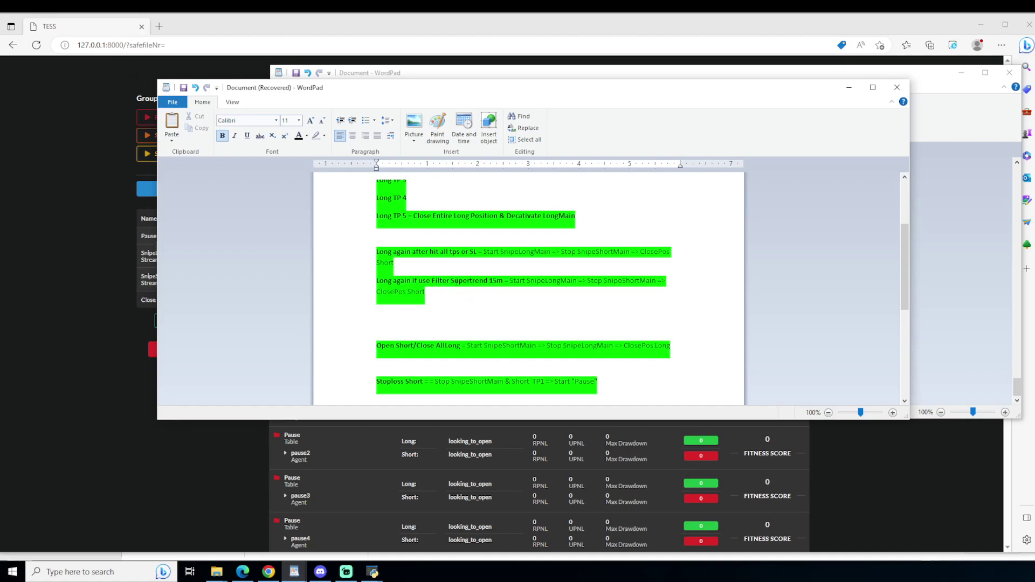
{"action": "scroll", "coordinate": [504, 298], "scroll_direction": "down", "scroll_amount": 5}
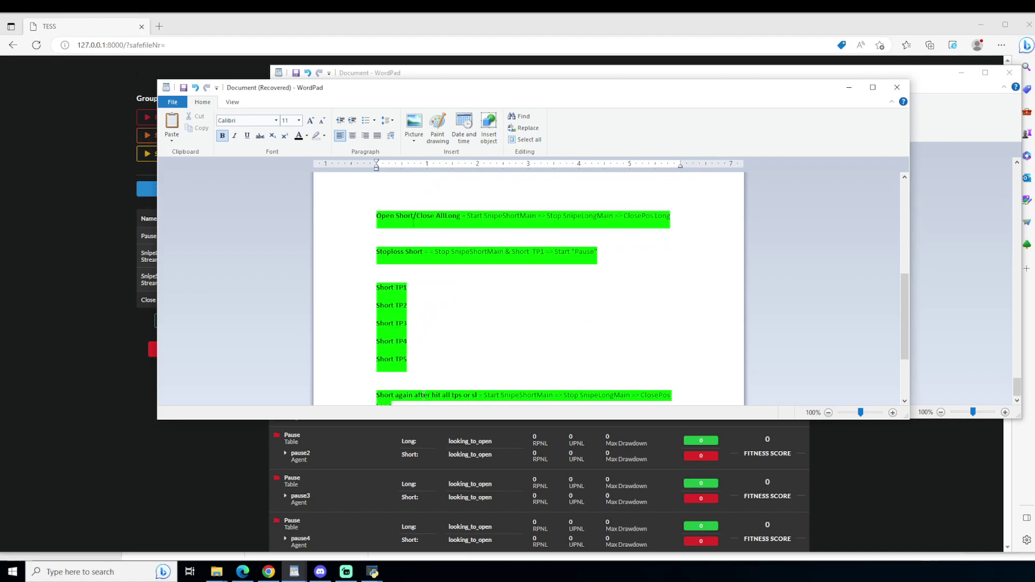
{"action": "left_click_drag", "start_coordinate": [432, 95], "coordinate": [1034, 179]}
Step: Add the heading "Open Shorts/close all longs" below the last signal in the WordPad signal document
{"action": "left_click", "coordinate": [540, 383]}
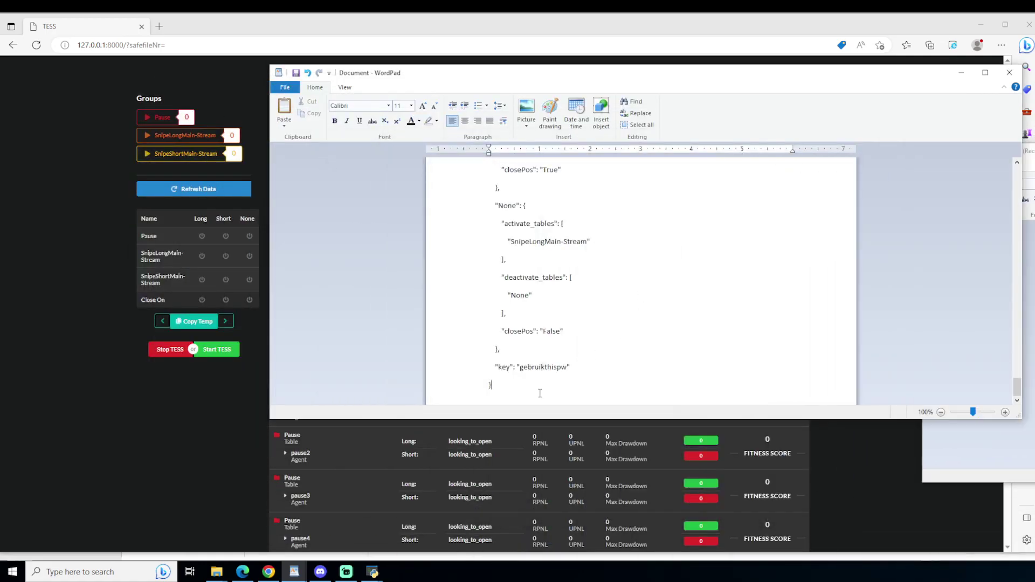
{"action": "key", "text": "BackSpace"}
{"action": "key", "text": "BackSpace"}
{"action": "key", "text": "BackSpace"}
{"action": "key", "text": "BackSpace"}
{"action": "key", "text": "BackSpace"}
{"action": "key", "text": "BackSpace"}
{"action": "key", "text": "BackSpace"}
{"action": "key", "text": "BackSpace"}
{"action": "key", "text": "BackSpace"}
{"action": "key", "text": "BackSpace"}
{"action": "key", "text": "BackSpace"}
{"action": "key", "text": "BackSpace"}
{"action": "key", "text": "BackSpace"}
{"action": "key", "text": "BackSpace"}
{"action": "key", "text": "BackSpace"}
{"action": "key", "text": "BackSpace"}
{"action": "key", "text": "BackSpace"}
{"action": "key", "text": "BackSpace"}
{"action": "key", "text": "BackSpace"}
{"action": "key", "text": "BackSpace"}
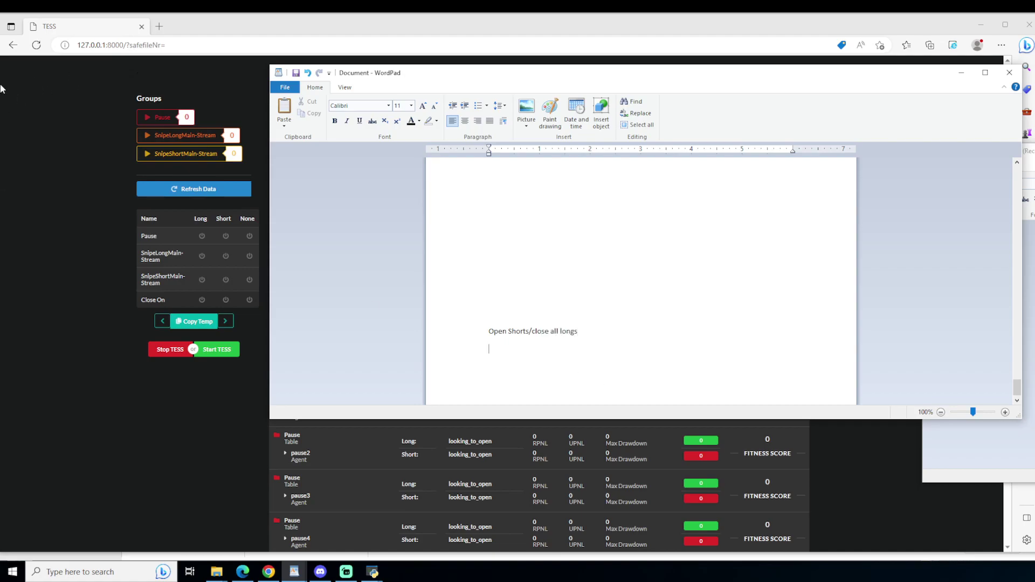
Step: Switch to TESS, reset the signal settings and reopen them with refreshed data
{"action": "left_click", "coordinate": [29, 78]}
{"action": "scroll", "coordinate": [658, 480], "scroll_direction": "down", "scroll_amount": 20}
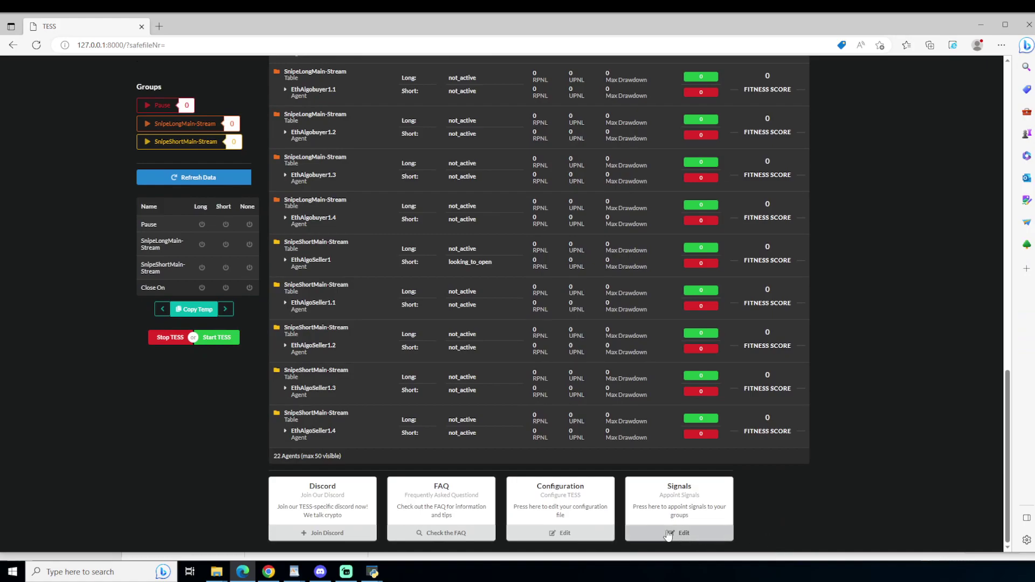
{"action": "left_click", "coordinate": [668, 534]}
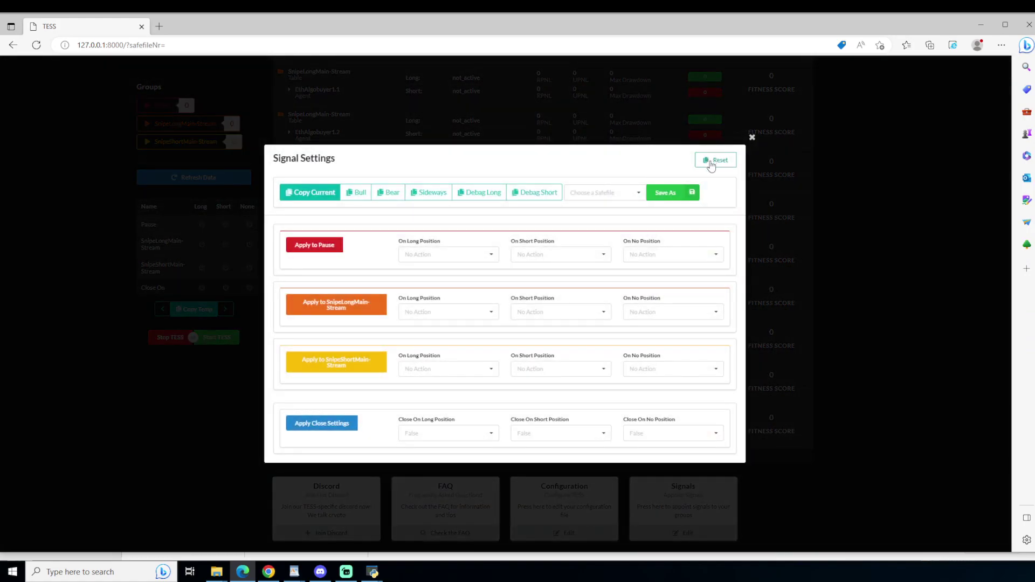
{"action": "left_click", "coordinate": [192, 170]}
{"action": "left_click", "coordinate": [200, 179]}
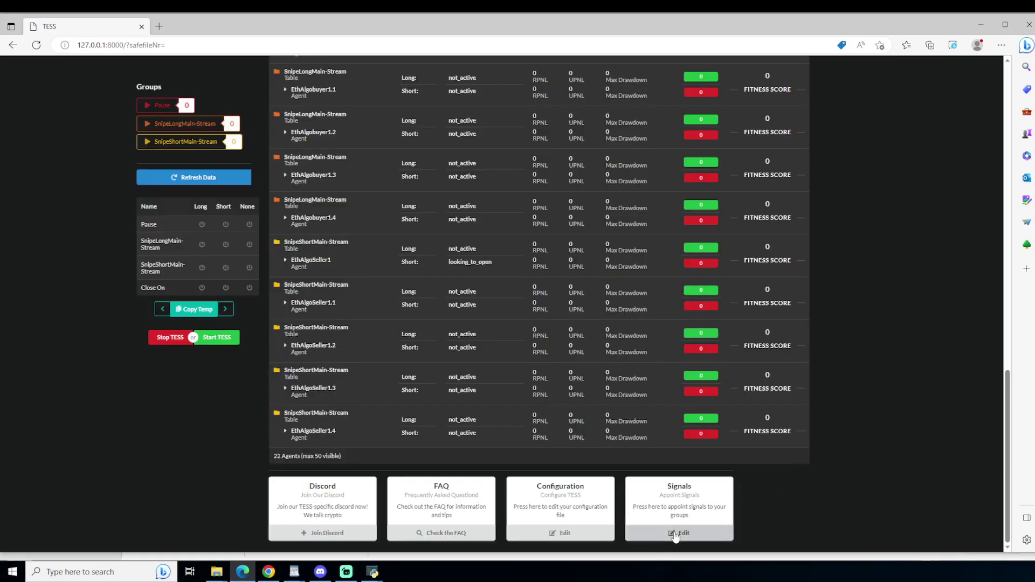
{"action": "left_click", "coordinate": [673, 530]}
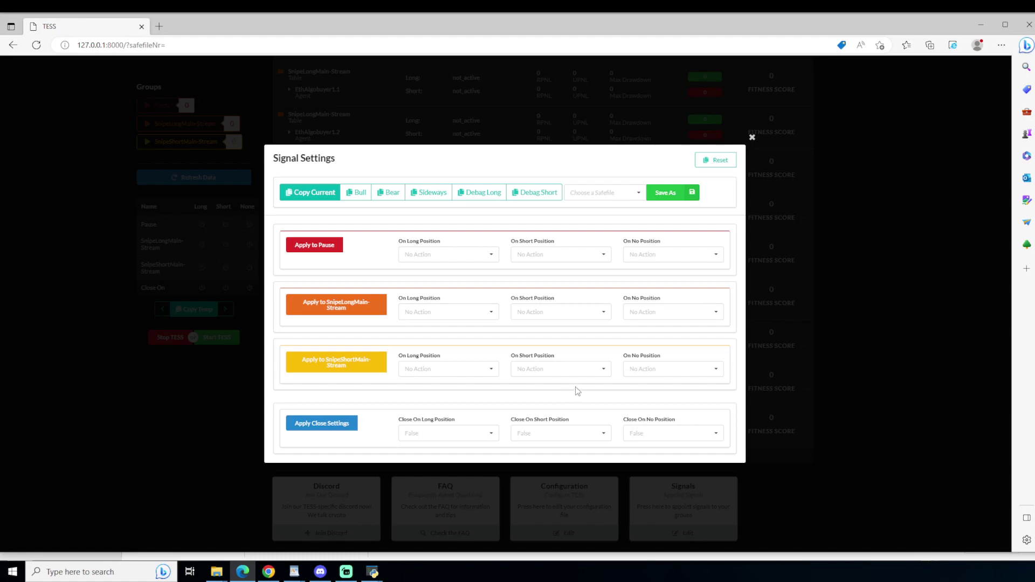
Step: Set SnipeShortMain-Stream to Activate on long, short and no position and apply it
{"action": "left_click", "coordinate": [442, 377]}
{"action": "left_click", "coordinate": [438, 383]}
{"action": "left_click", "coordinate": [566, 370]}
{"action": "left_click", "coordinate": [568, 385]}
{"action": "left_click", "coordinate": [641, 368]}
{"action": "left_click", "coordinate": [645, 386]}
{"action": "left_click", "coordinate": [335, 365]}
{"action": "left_click", "coordinate": [337, 368]}
{"action": "left_click", "coordinate": [336, 367]}
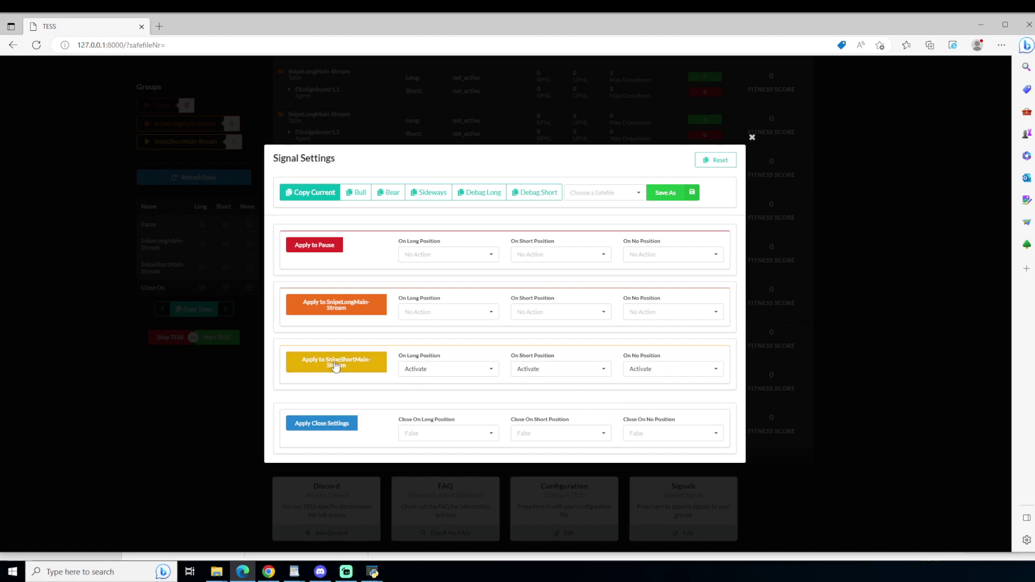
Step: Set SnipeLongMain-Stream to Deactivate on long, short and no position and apply it
{"action": "left_click", "coordinate": [415, 312]}
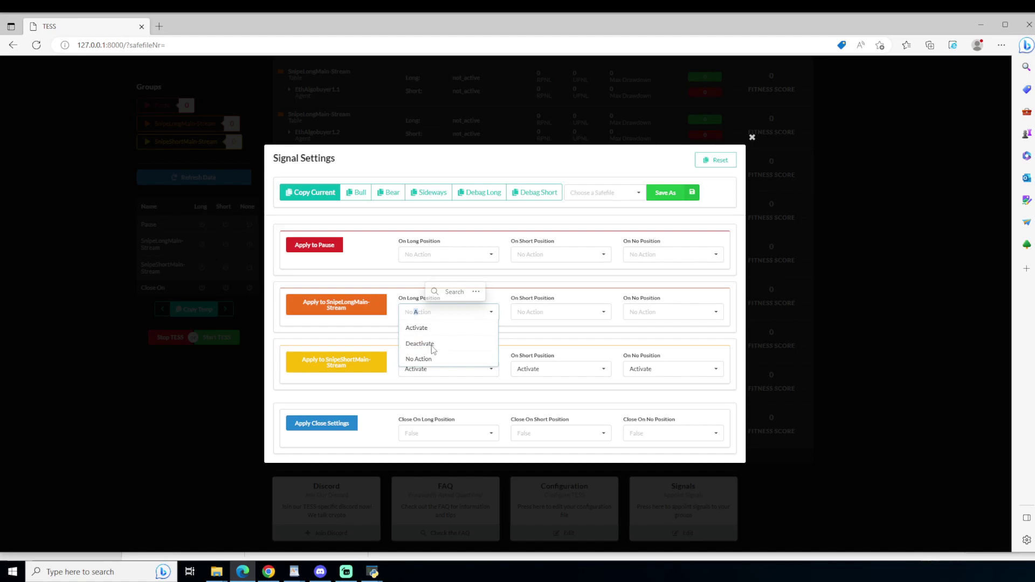
{"action": "left_click", "coordinate": [432, 345]}
{"action": "left_click", "coordinate": [555, 313]}
{"action": "left_click", "coordinate": [544, 344]}
{"action": "left_click", "coordinate": [668, 313]}
{"action": "left_click", "coordinate": [644, 343]}
{"action": "left_click", "coordinate": [310, 305]}
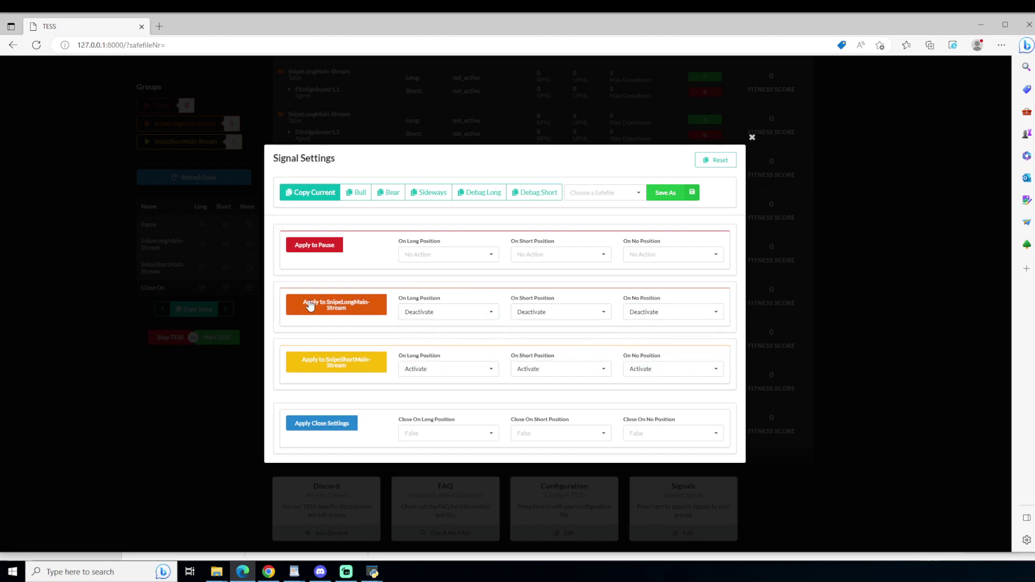
Step: Apply Close On Long Position as True and copy the current signal settings
{"action": "left_click", "coordinate": [470, 440]}
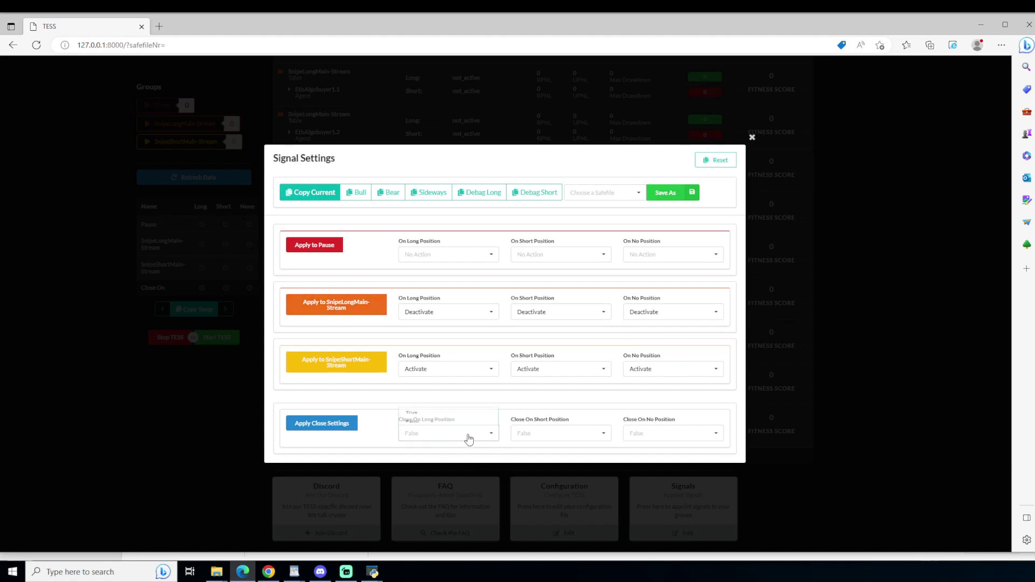
{"action": "left_click", "coordinate": [429, 402]}
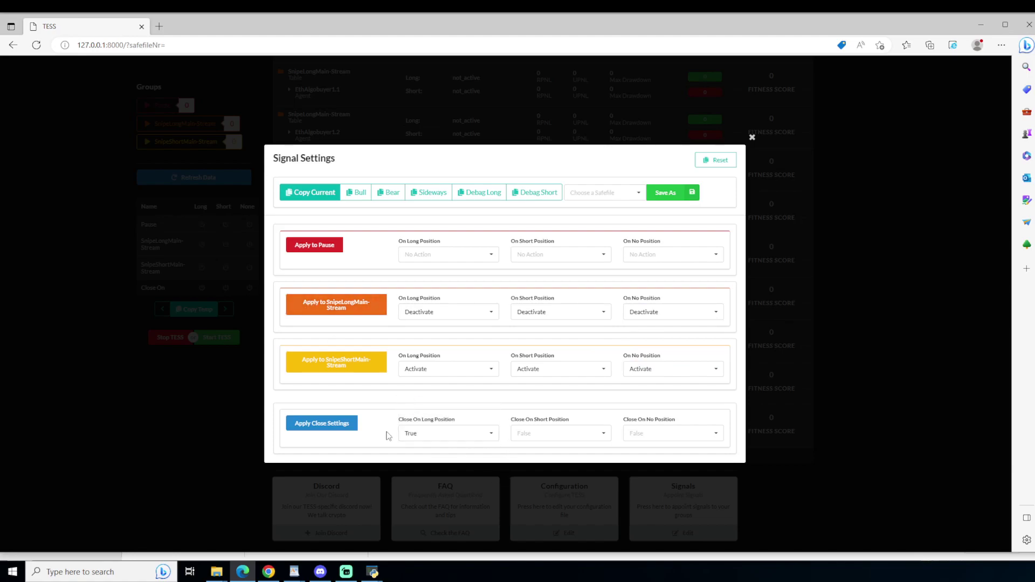
{"action": "left_click", "coordinate": [309, 428]}
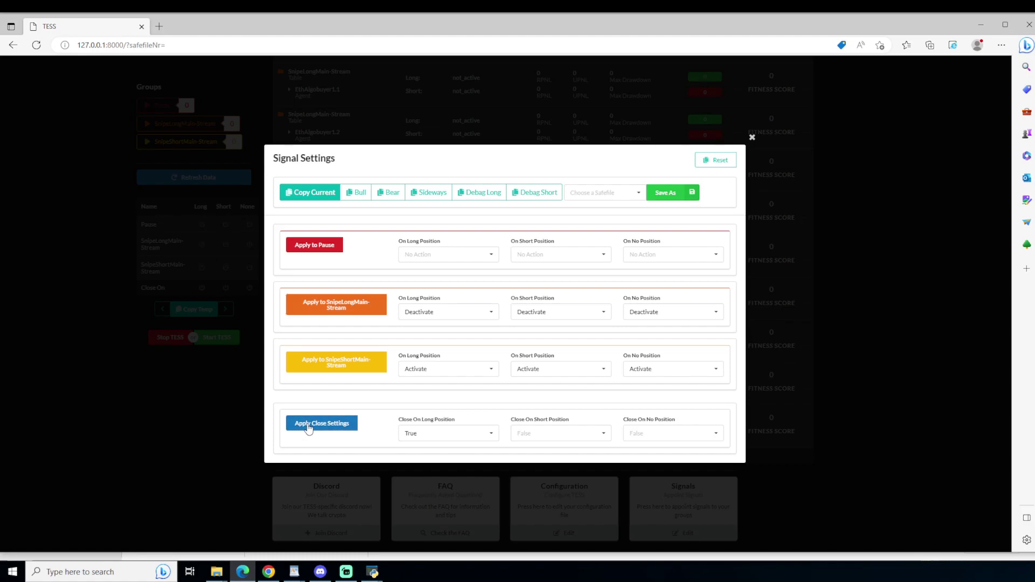
{"action": "left_click", "coordinate": [310, 429]}
{"action": "left_click", "coordinate": [302, 196]}
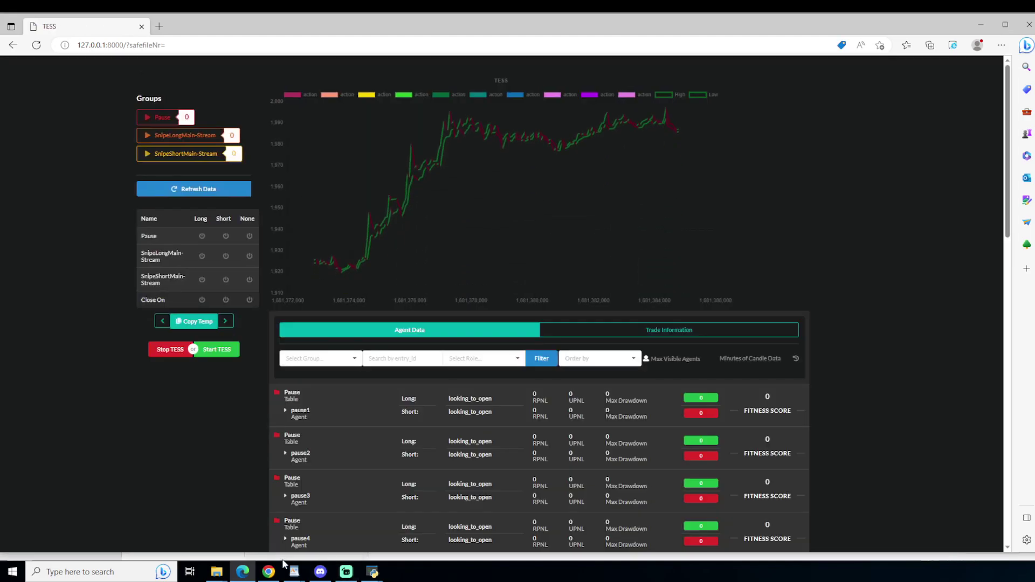
Step: Paste the copied signal, including its key, under the "Open Shorts/close all longs" heading in the WordPad signal document
{"action": "mouse_move", "coordinate": [297, 571]}
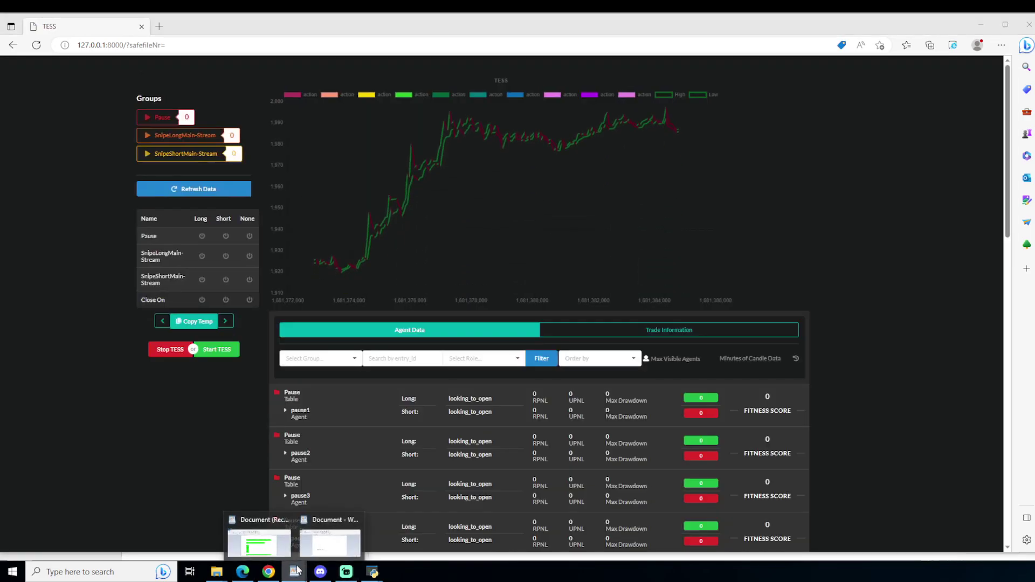
{"action": "left_click", "coordinate": [330, 542]}
{"action": "scroll", "coordinate": [604, 288], "scroll_direction": "down", "scroll_amount": 10}
{"action": "scroll", "coordinate": [605, 288], "scroll_direction": "up", "scroll_amount": 5}
{"action": "scroll", "coordinate": [601, 286], "scroll_direction": "down", "scroll_amount": 5}
{"action": "scroll", "coordinate": [607, 287], "scroll_direction": "up", "scroll_amount": 4}
{"action": "scroll", "coordinate": [605, 291], "scroll_direction": "down", "scroll_amount": 3}
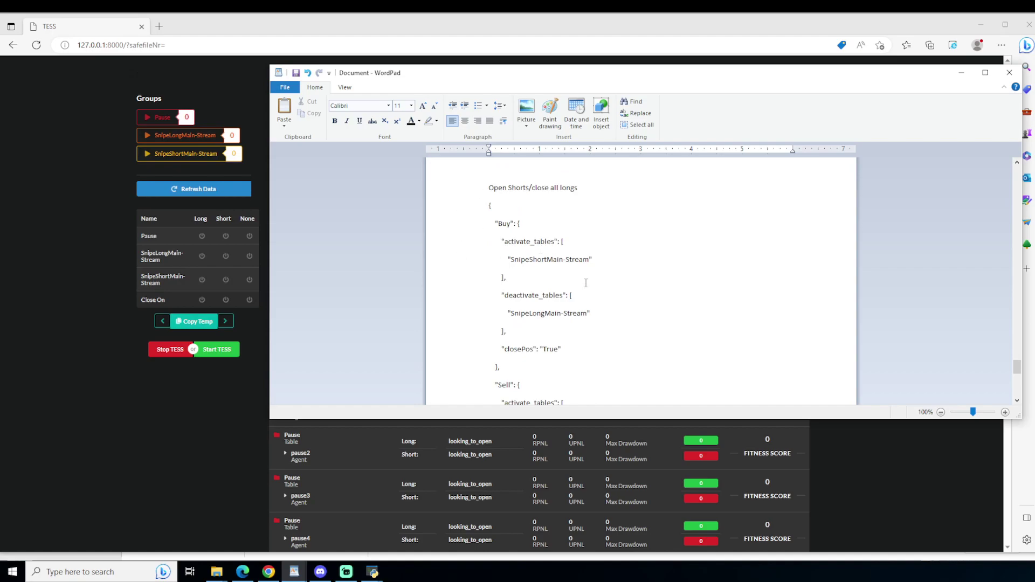
Step: Review the Buy, Sell and None blocks of the signal pasted under "Open Shorts/close all longs"
{"action": "scroll", "coordinate": [517, 274], "scroll_direction": "down", "scroll_amount": 3}
{"action": "scroll", "coordinate": [506, 267], "scroll_direction": "up", "scroll_amount": 3}
{"action": "scroll", "coordinate": [583, 327], "scroll_direction": "down", "scroll_amount": 3}
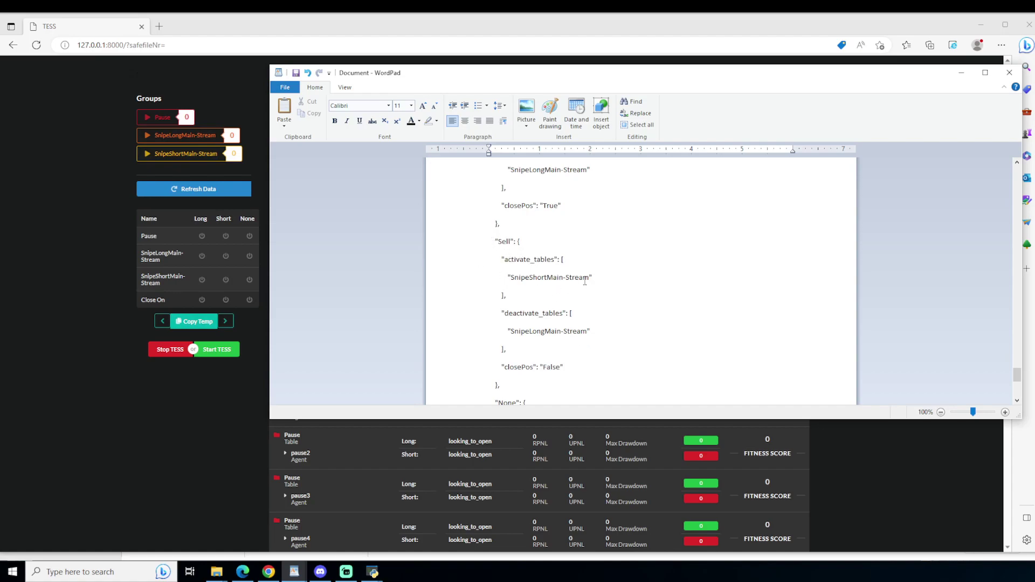
{"action": "scroll", "coordinate": [564, 333], "scroll_direction": "down", "scroll_amount": 2}
{"action": "scroll", "coordinate": [533, 281], "scroll_direction": "up", "scroll_amount": 2}
{"action": "scroll", "coordinate": [546, 261], "scroll_direction": "down", "scroll_amount": 4}
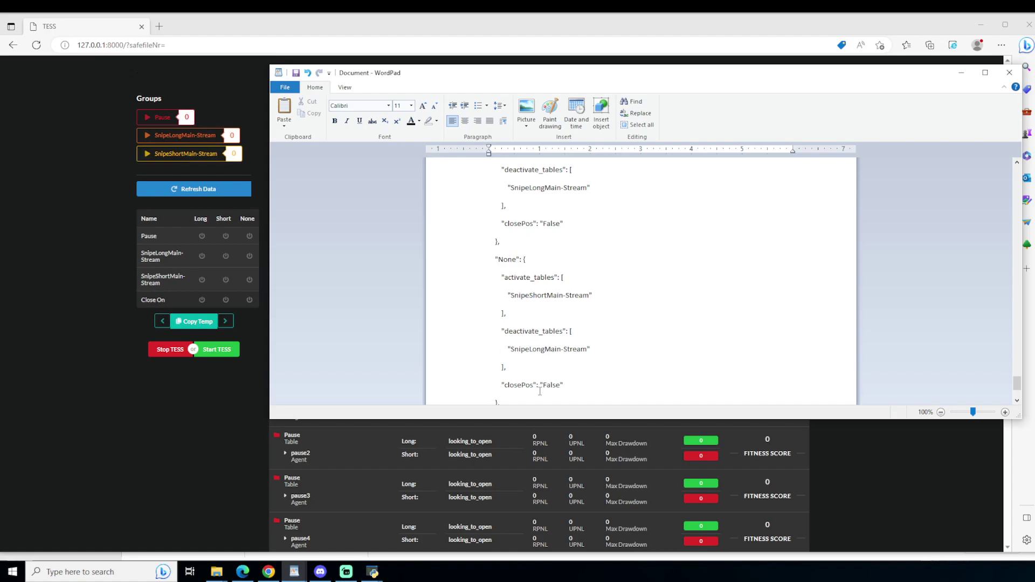
{"action": "scroll", "coordinate": [529, 369], "scroll_direction": "down", "scroll_amount": 2}
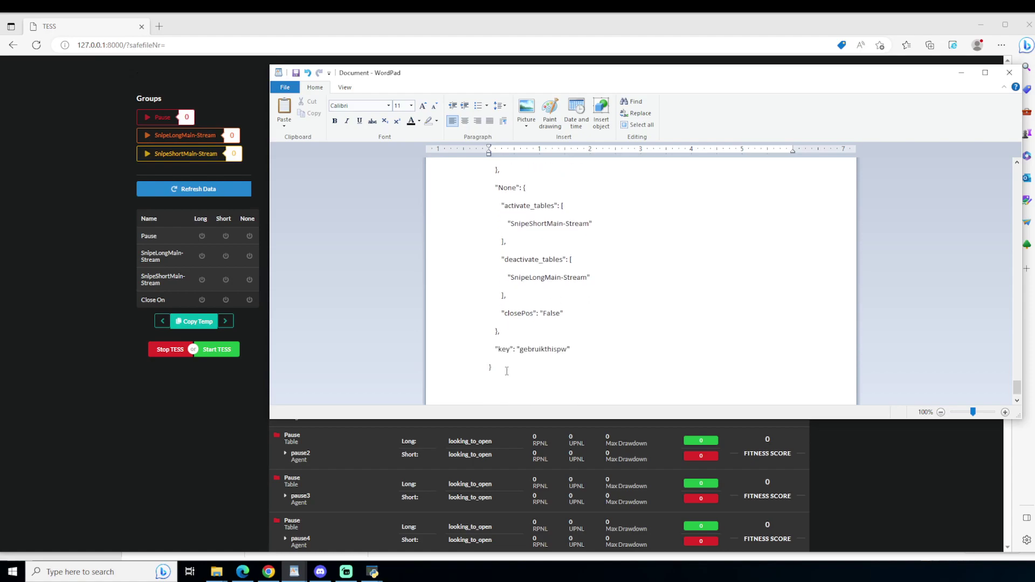
Step: Add the heading "Stopoloss Short" below the last signal and move the recovered strategy rules document out of the way
{"action": "scroll", "coordinate": [521, 351], "scroll_direction": "down", "scroll_amount": 2}
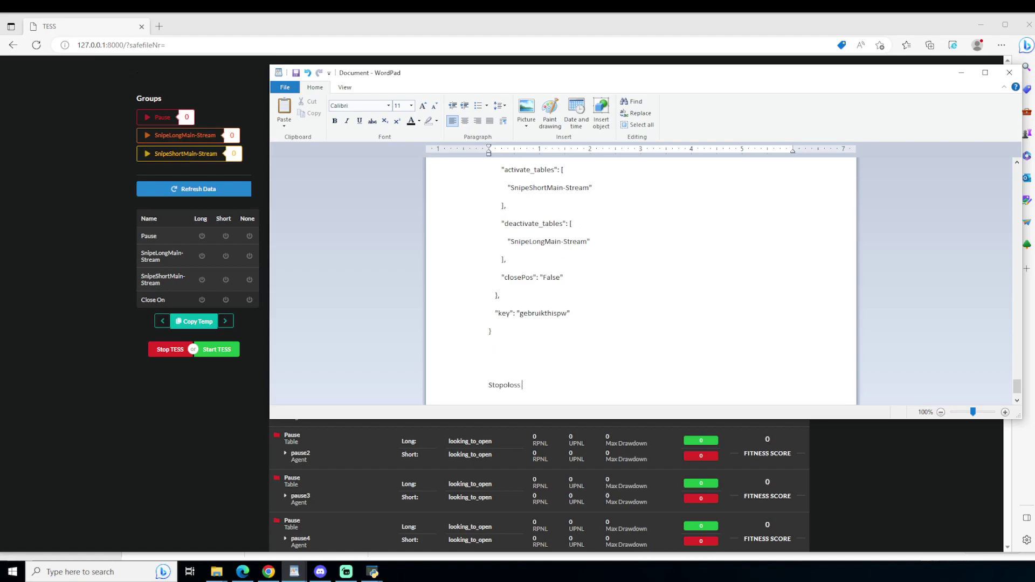
{"action": "key", "text": "Return"}
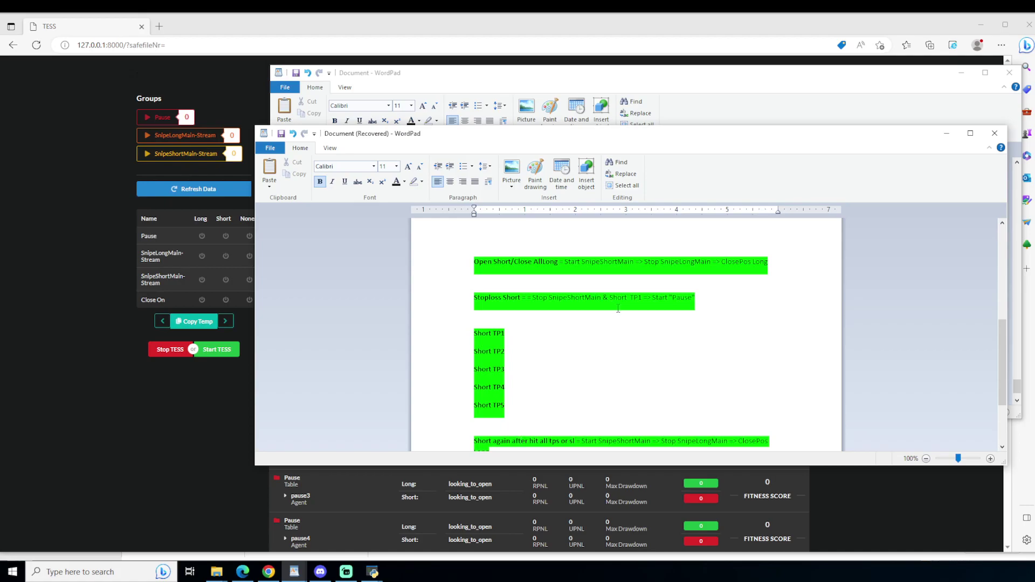
{"action": "left_click_drag", "start_coordinate": [603, 135], "coordinate": [1034, 172]}
Step: Return to TESS, refresh its data and open the Signal Settings with no actions set
{"action": "left_click", "coordinate": [753, 542]}
{"action": "scroll", "coordinate": [784, 447], "scroll_direction": "down", "scroll_amount": 10}
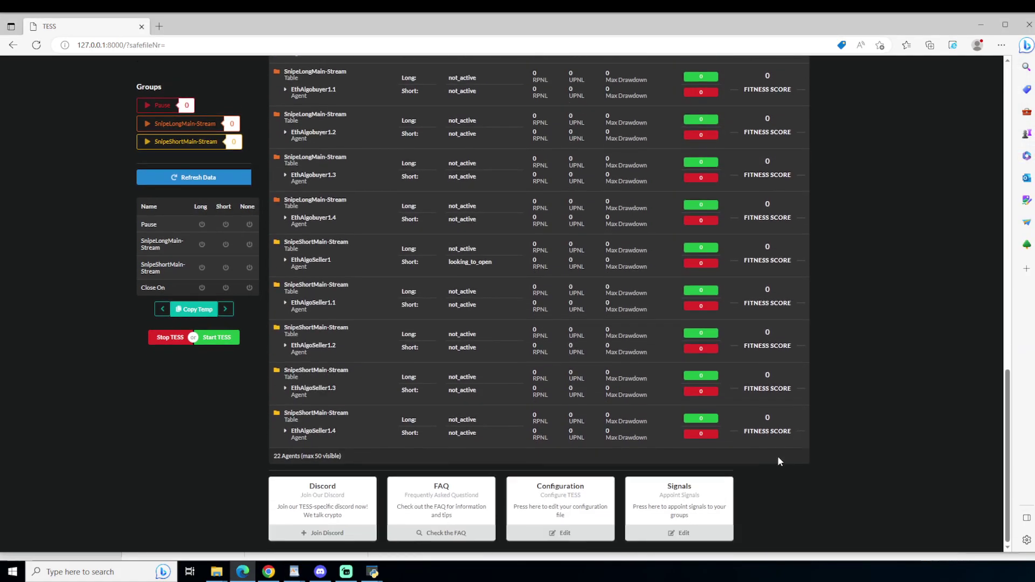
{"action": "left_click", "coordinate": [711, 528]}
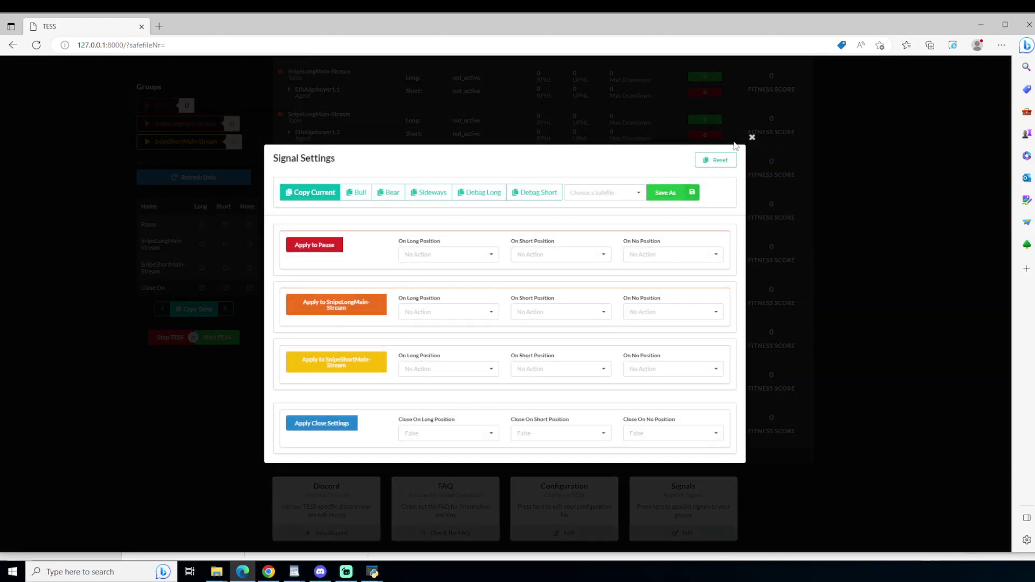
{"action": "left_click", "coordinate": [753, 138]}
{"action": "left_click", "coordinate": [204, 179]}
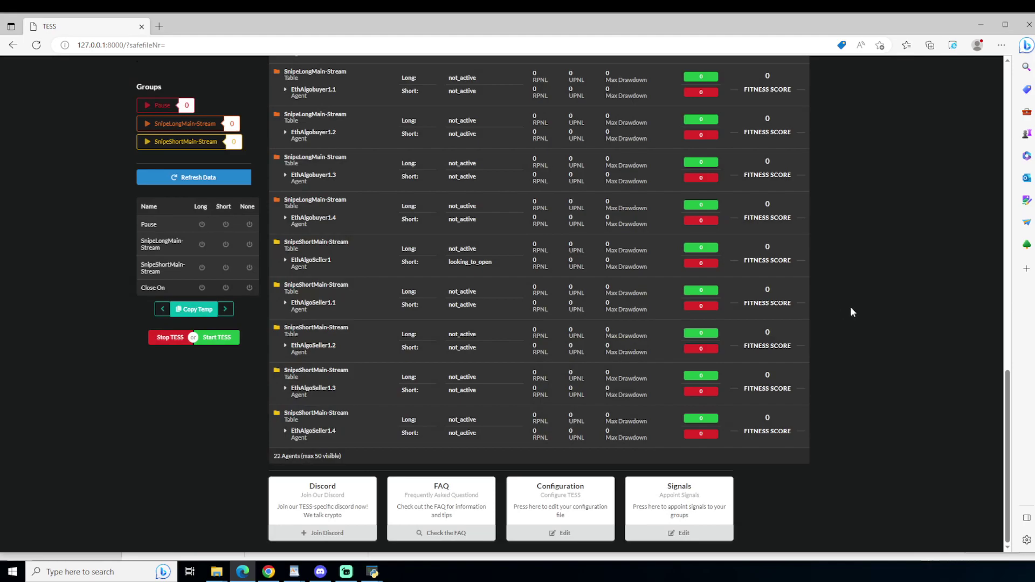
{"action": "left_click", "coordinate": [682, 533]}
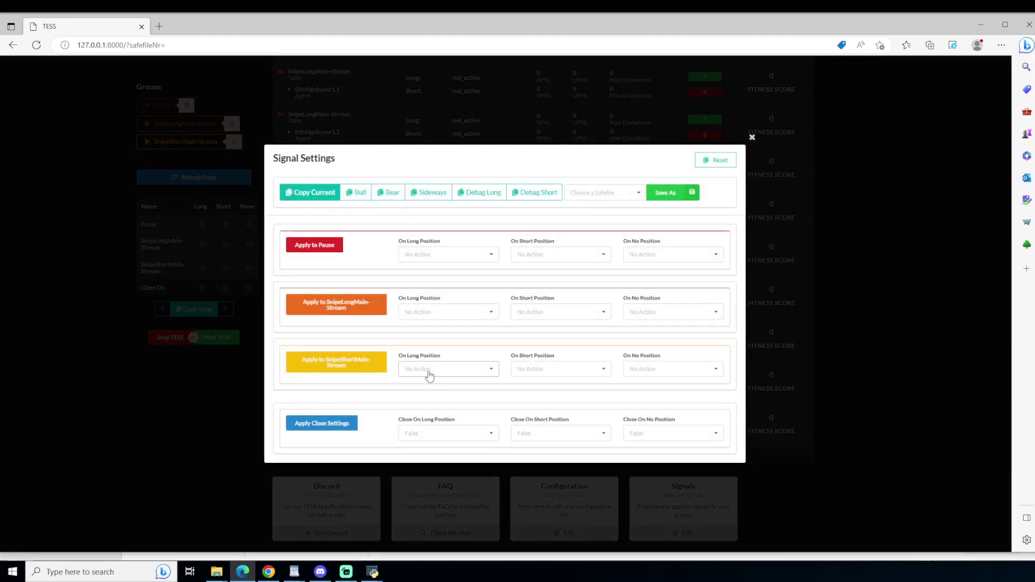
Step: Set SnipeShortMain-Stream to Deactivate on long, short and no position and apply it
{"action": "left_click", "coordinate": [436, 368]}
{"action": "left_click", "coordinate": [427, 399]}
{"action": "left_click", "coordinate": [573, 372]}
{"action": "left_click", "coordinate": [539, 399]}
{"action": "left_click", "coordinate": [654, 373]}
{"action": "left_click", "coordinate": [647, 399]}
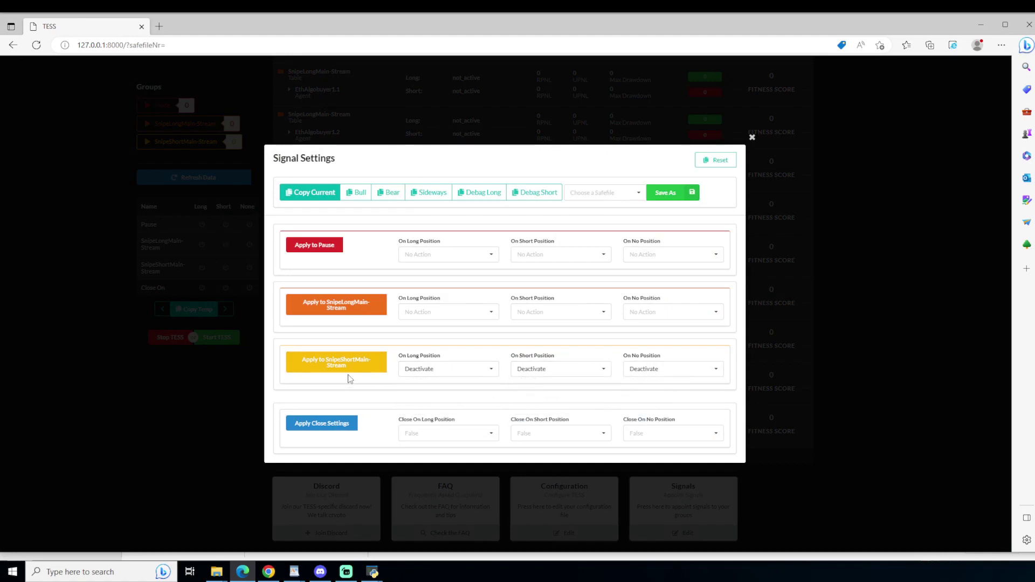
{"action": "left_click", "coordinate": [346, 366]}
Step: Set Close On Long, Short and No Position to True and apply the close settings
{"action": "left_click", "coordinate": [456, 434]}
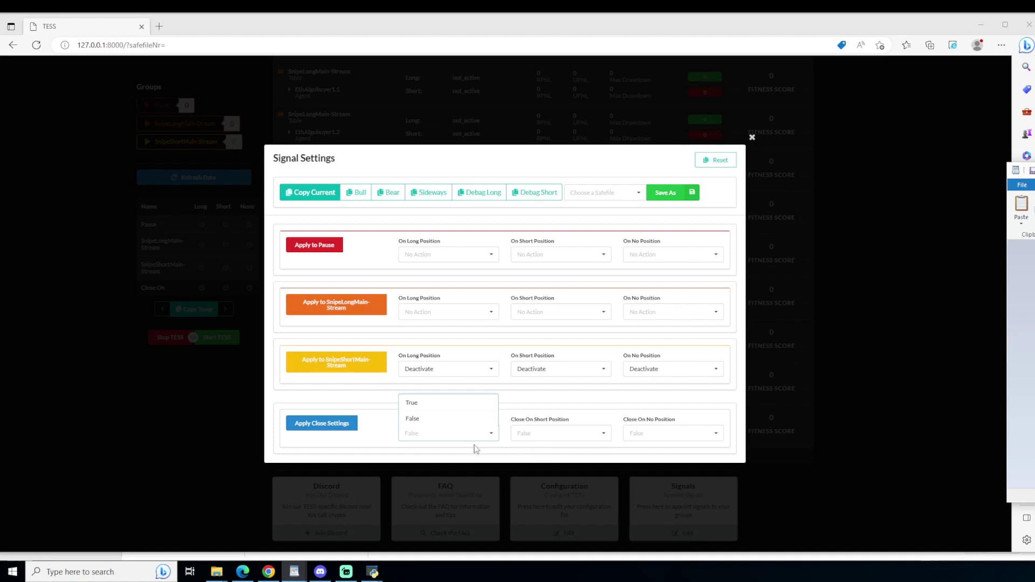
{"action": "left_click", "coordinate": [419, 405]}
{"action": "left_click", "coordinate": [420, 433]}
{"action": "left_click", "coordinate": [545, 434]}
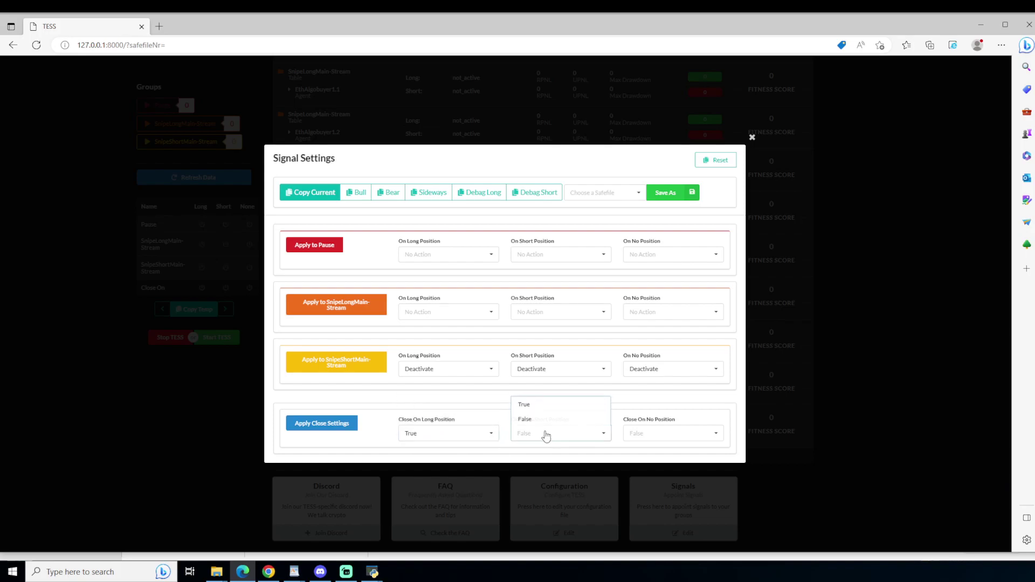
{"action": "left_click", "coordinate": [531, 408]}
{"action": "left_click", "coordinate": [649, 435]}
{"action": "left_click", "coordinate": [637, 412]}
{"action": "left_click", "coordinate": [322, 429]}
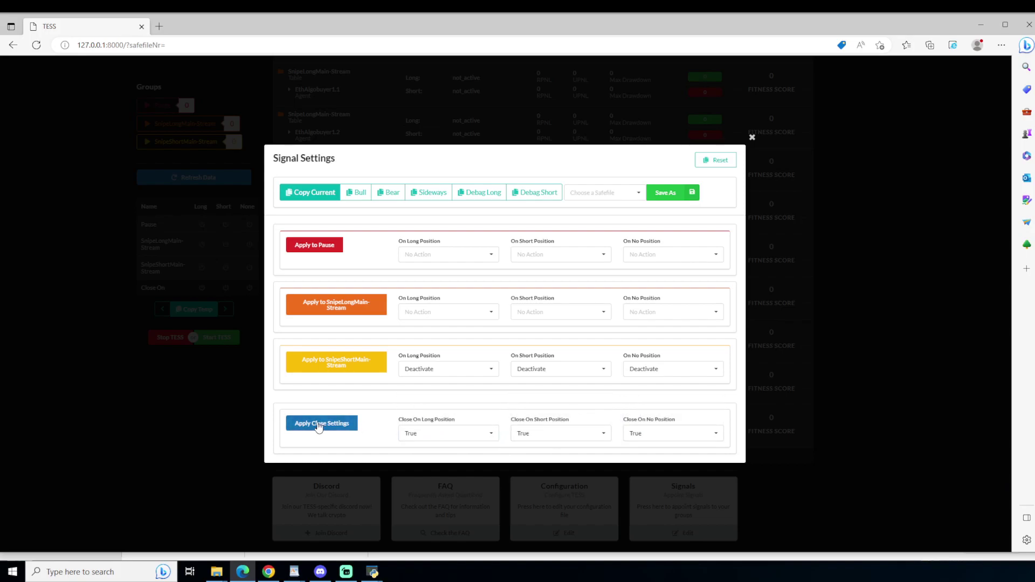
Step: Set Pause to Activate on long, short and no position and apply it
{"action": "left_click", "coordinate": [450, 255]}
{"action": "left_click", "coordinate": [429, 270]}
{"action": "left_click", "coordinate": [540, 256]}
{"action": "left_click", "coordinate": [536, 271]}
{"action": "left_click", "coordinate": [642, 256]}
{"action": "left_click", "coordinate": [644, 271]}
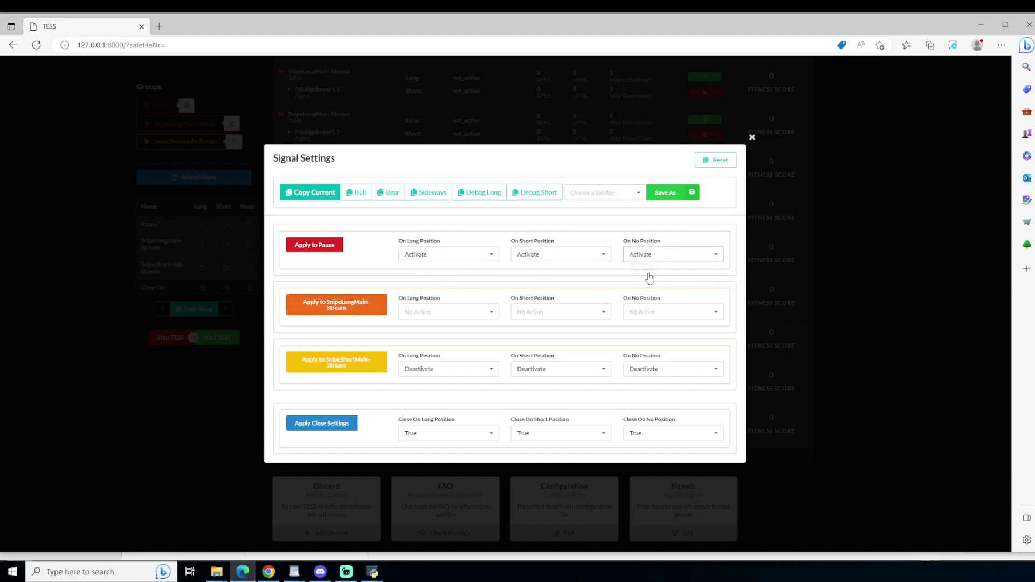
{"action": "left_click", "coordinate": [316, 247]}
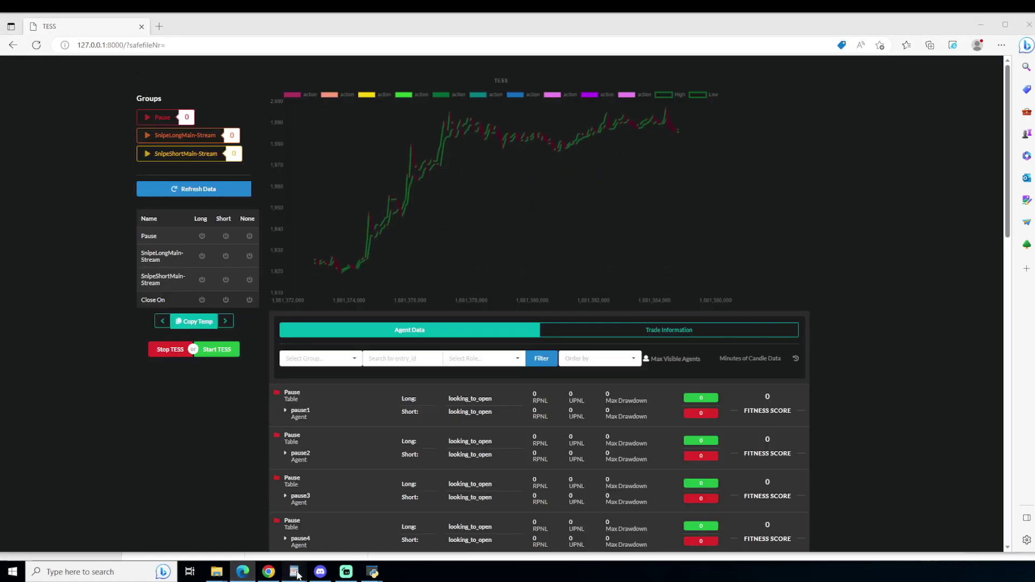
Step: Paste the copied signal, including its key, under "Stopoloss Short" in the WordPad signal document and add the heading "Short TP1-4"
{"action": "mouse_move", "coordinate": [297, 576]}
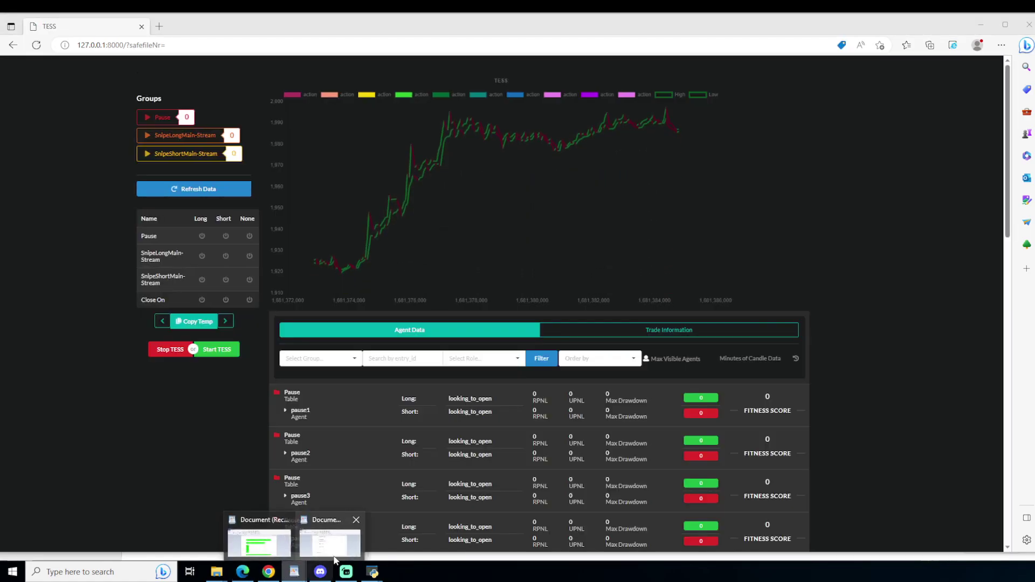
{"action": "left_click", "coordinate": [331, 534]}
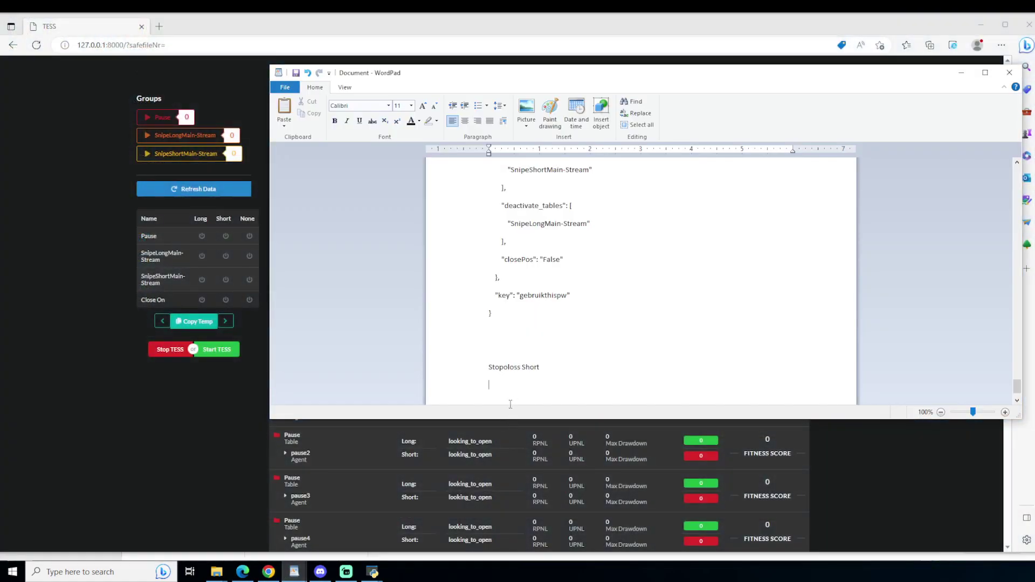
{"action": "left_click", "coordinate": [572, 389]}
{"action": "key", "text": "Return"}
{"action": "key", "text": "Return"}
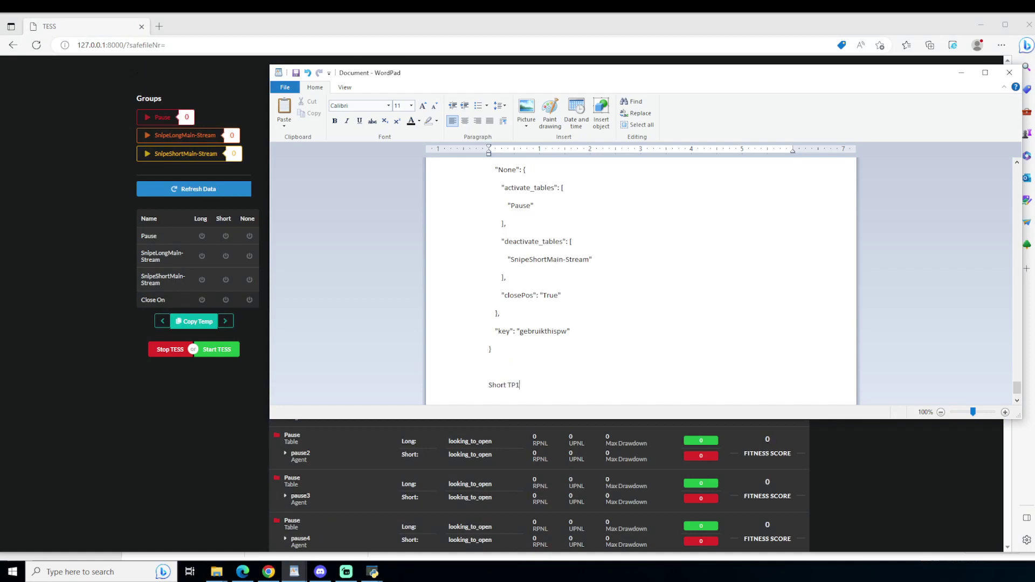
{"action": "type", "text": "Short TP1-4"}
{"action": "key", "text": "Return"}
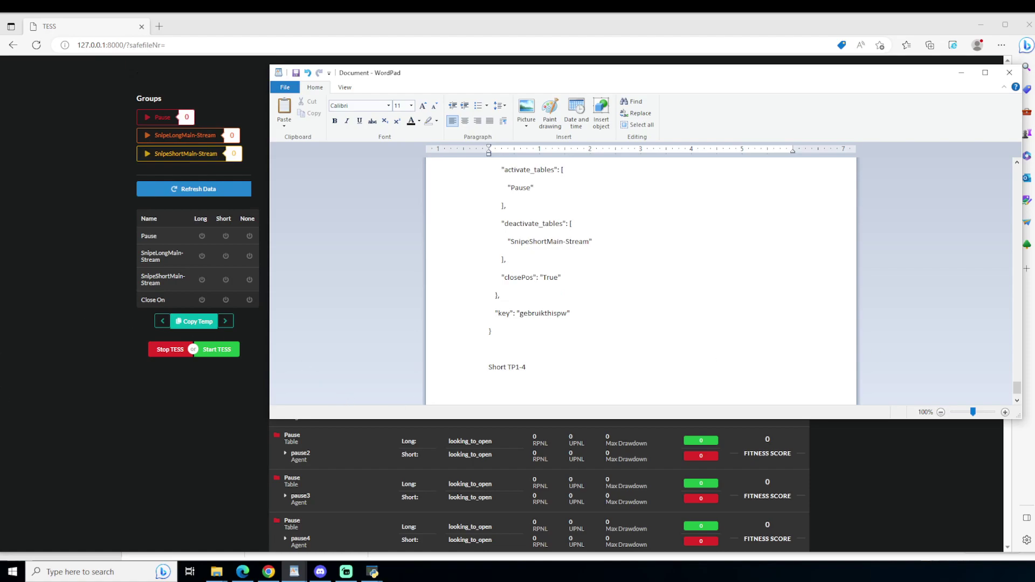
Step: Examine the activate, deactivate and closePos entries of the earlier signals in the document
{"action": "scroll", "coordinate": [655, 216], "scroll_direction": "up", "scroll_amount": 6}
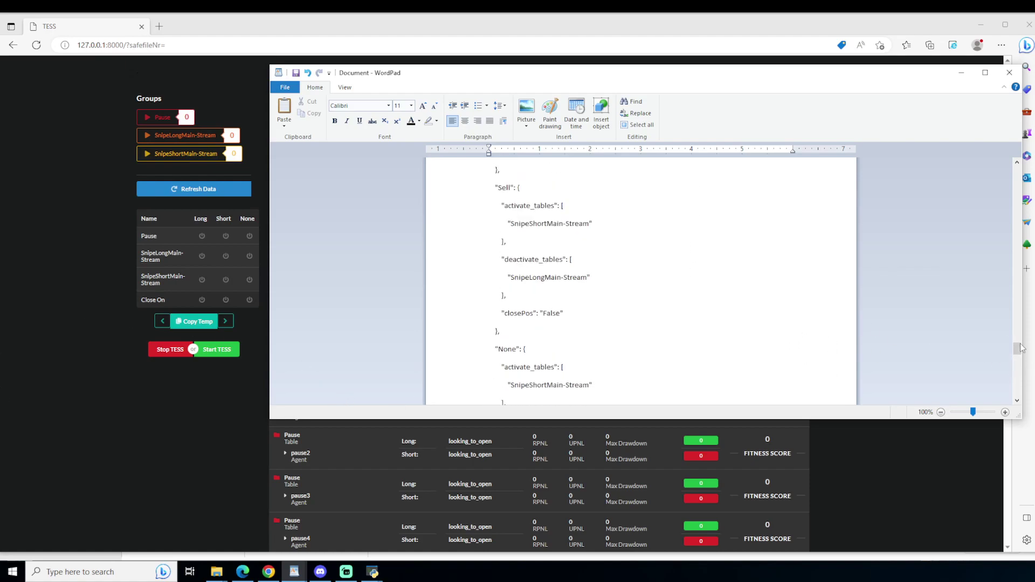
{"action": "left_click_drag", "start_coordinate": [1017, 350], "coordinate": [951, 243]}
{"action": "scroll", "coordinate": [511, 300], "scroll_direction": "down", "scroll_amount": 3}
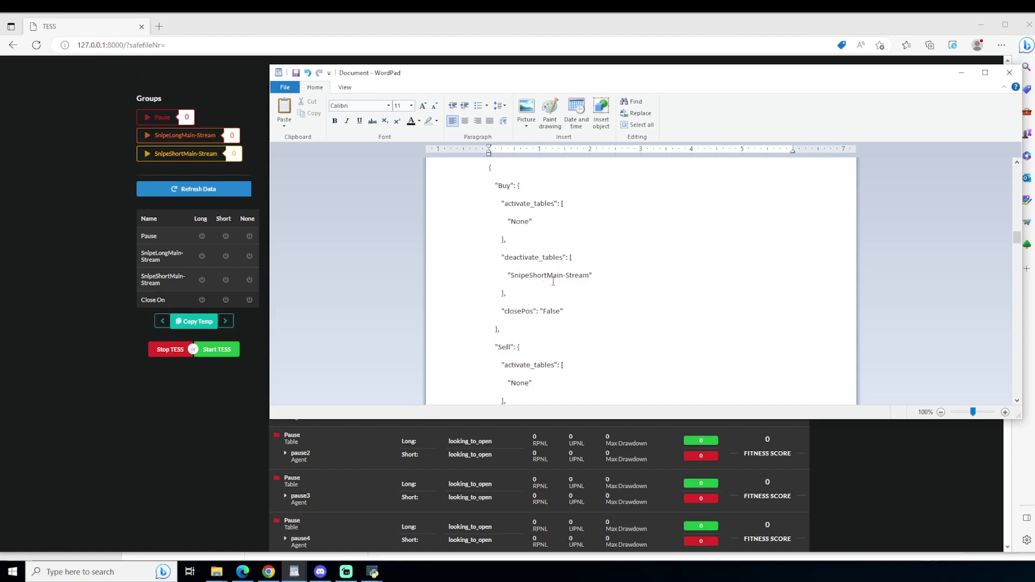
{"action": "scroll", "coordinate": [552, 282], "scroll_direction": "down", "scroll_amount": 2}
{"action": "left_click_drag", "start_coordinate": [1016, 246], "coordinate": [1014, 398]}
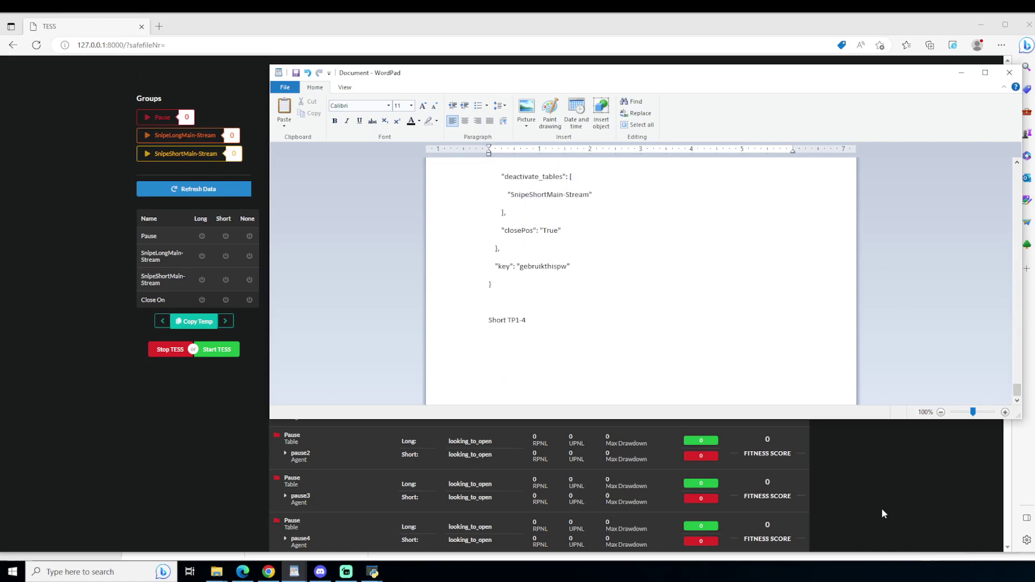
Step: Switch back to TESS, refresh the data and reopen the Signal Settings for the "Short TP1-4" signal
{"action": "left_click", "coordinate": [865, 499]}
{"action": "scroll", "coordinate": [762, 400], "scroll_direction": "down", "scroll_amount": 10}
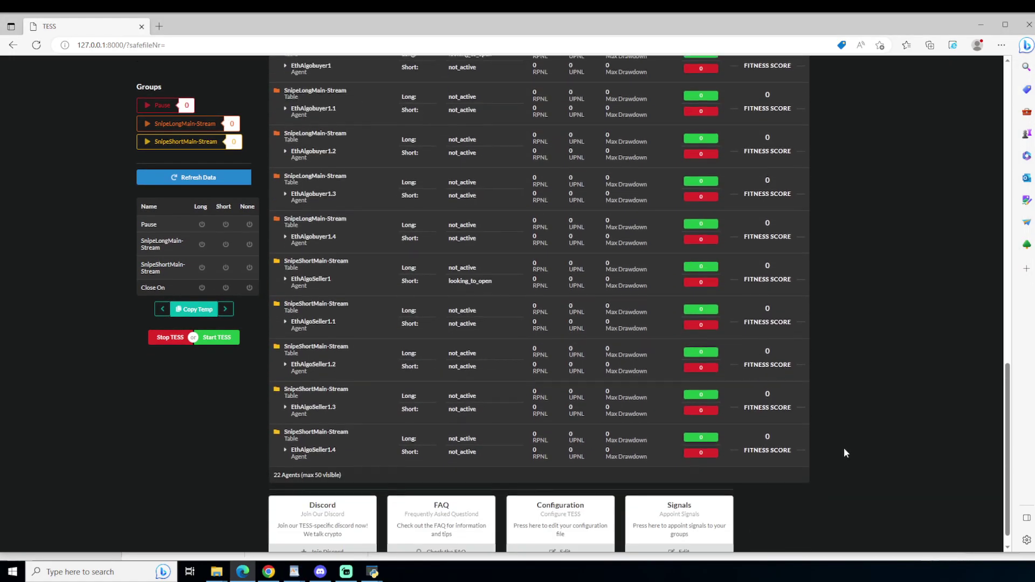
{"action": "left_click", "coordinate": [678, 534]}
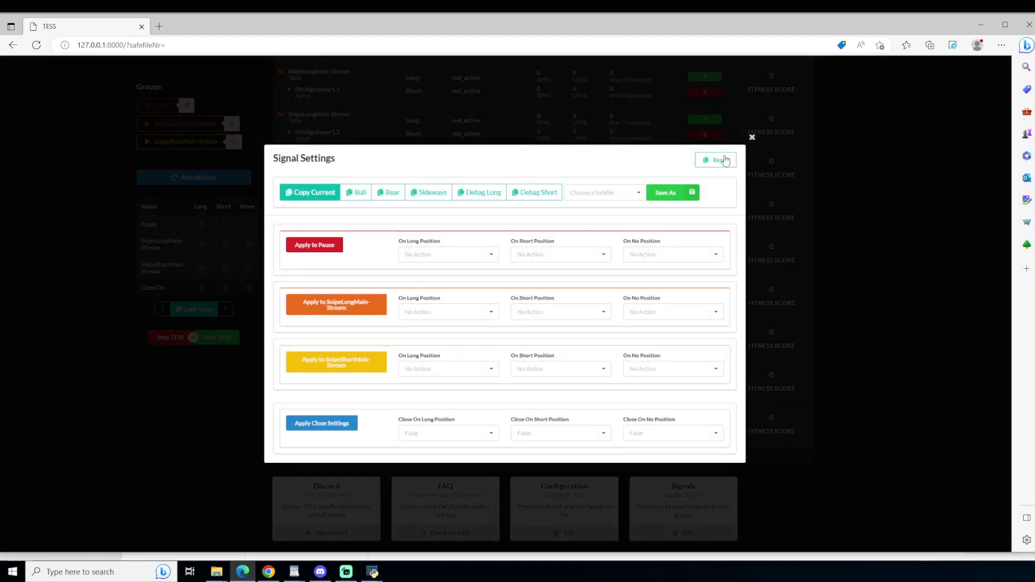
{"action": "left_click", "coordinate": [126, 201]}
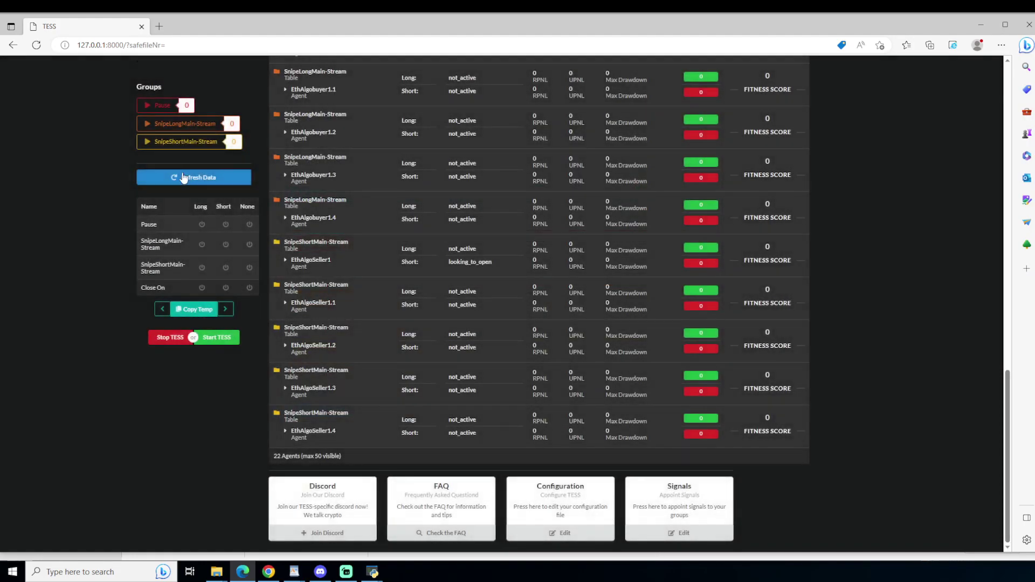
{"action": "left_click", "coordinate": [185, 178]}
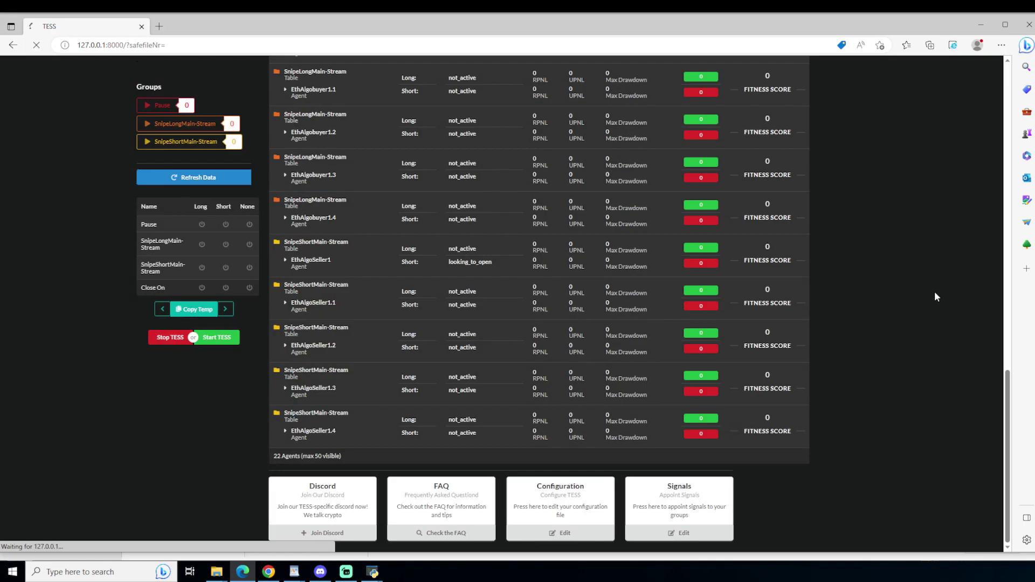
{"action": "left_click", "coordinate": [683, 533]}
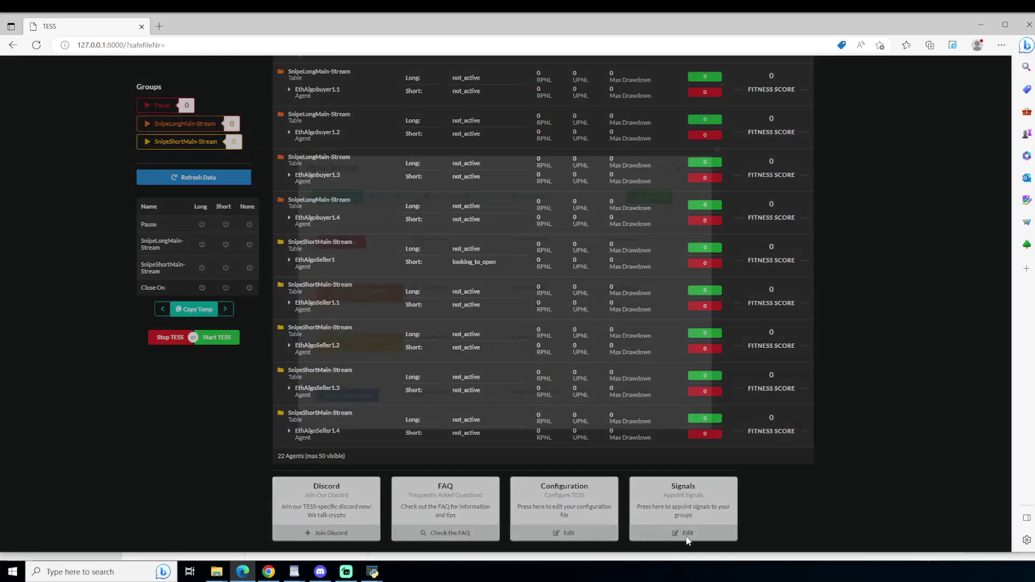
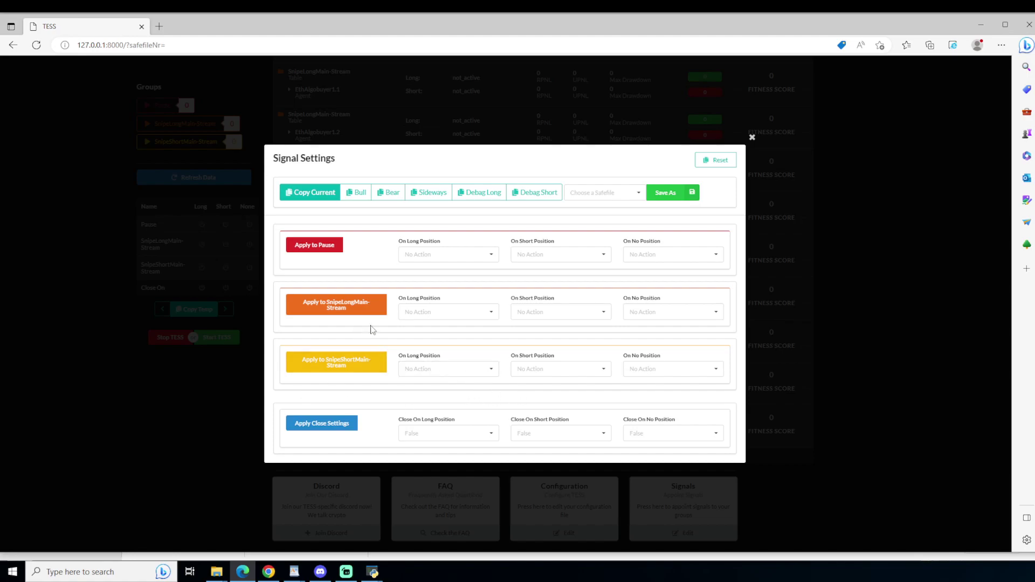
Step: Set SnipeLongMain-Stream to Deactivate on long position only and apply it
{"action": "left_click", "coordinate": [447, 317]}
{"action": "left_click", "coordinate": [452, 344]}
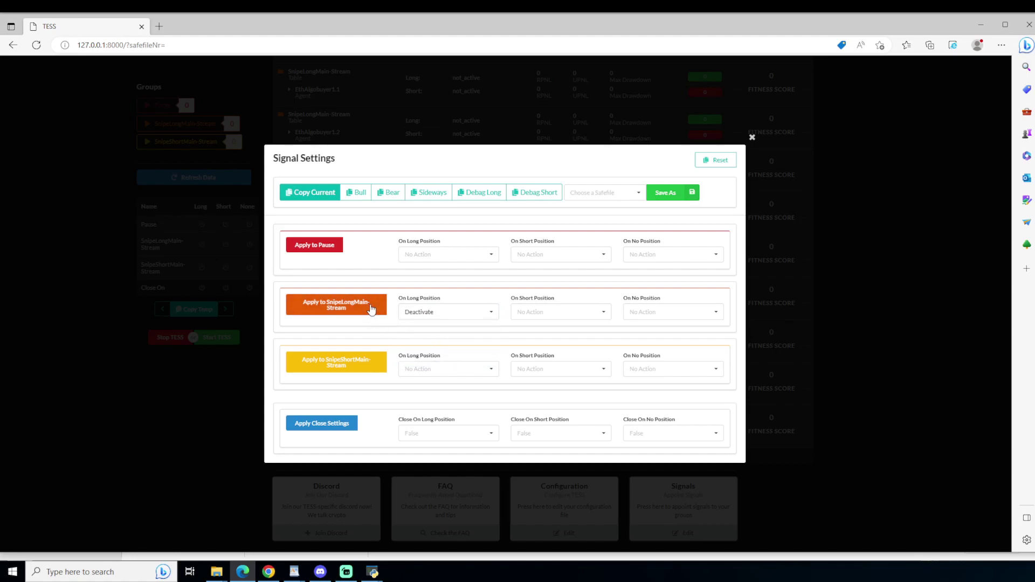
{"action": "left_click", "coordinate": [319, 310]}
Step: Set Close On Long Position to True and copy the current signal settings
{"action": "left_click", "coordinate": [458, 434]}
{"action": "left_click", "coordinate": [411, 403]}
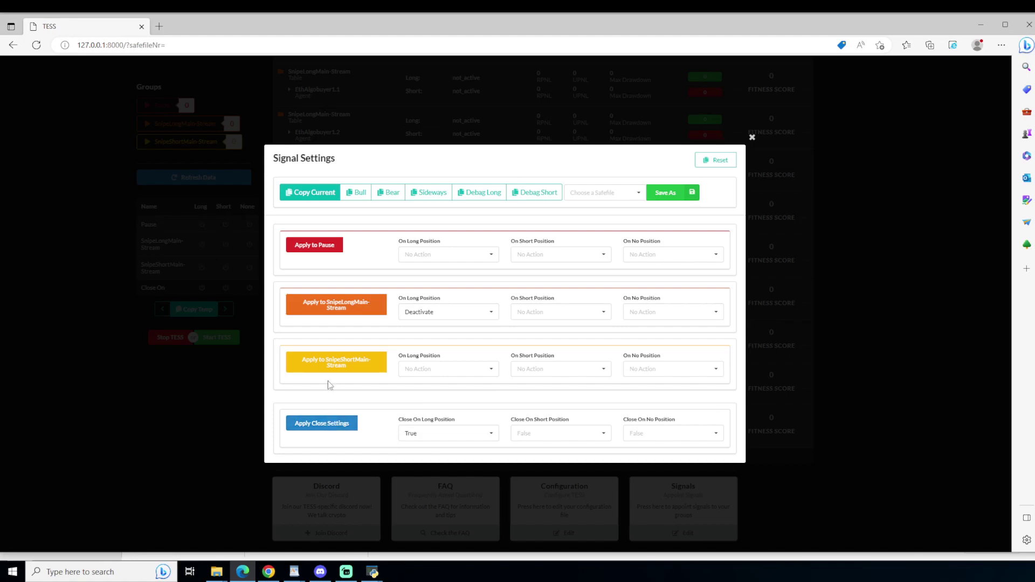
{"action": "left_click", "coordinate": [311, 193]}
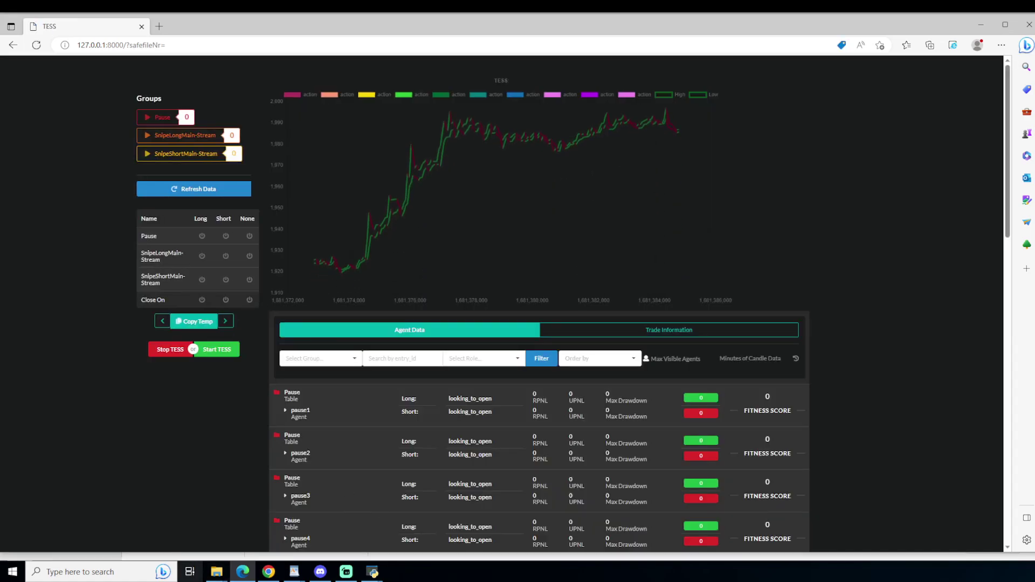
Step: Paste the copied signal, including its key, under "Short TP1-4" in the WordPad document and add the heading "Short TP5"
{"action": "mouse_move", "coordinate": [302, 575]}
{"action": "left_click", "coordinate": [330, 539]}
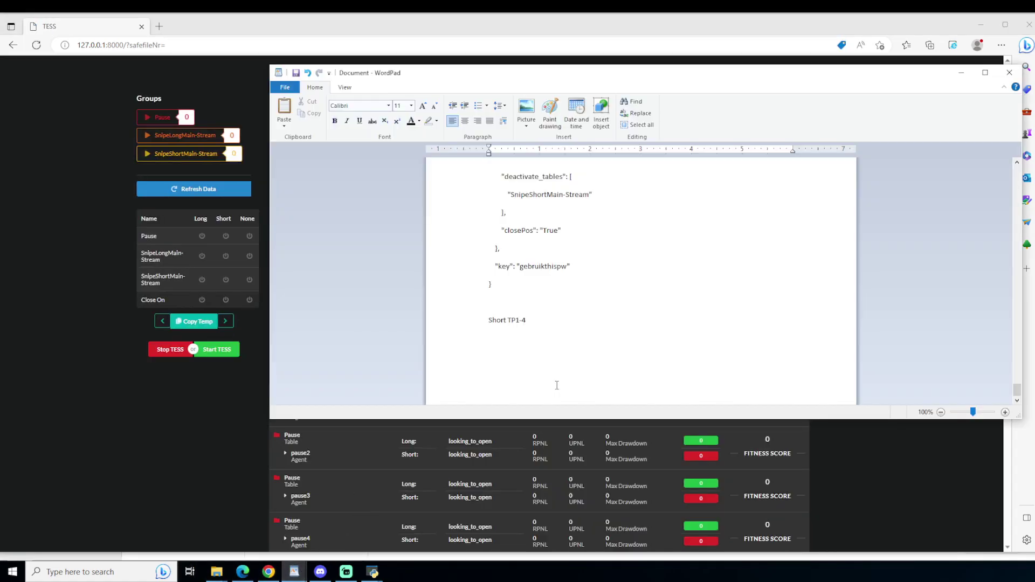
{"action": "key", "text": "Return"}
{"action": "key", "text": "Return"}
{"action": "key", "text": "Return"}
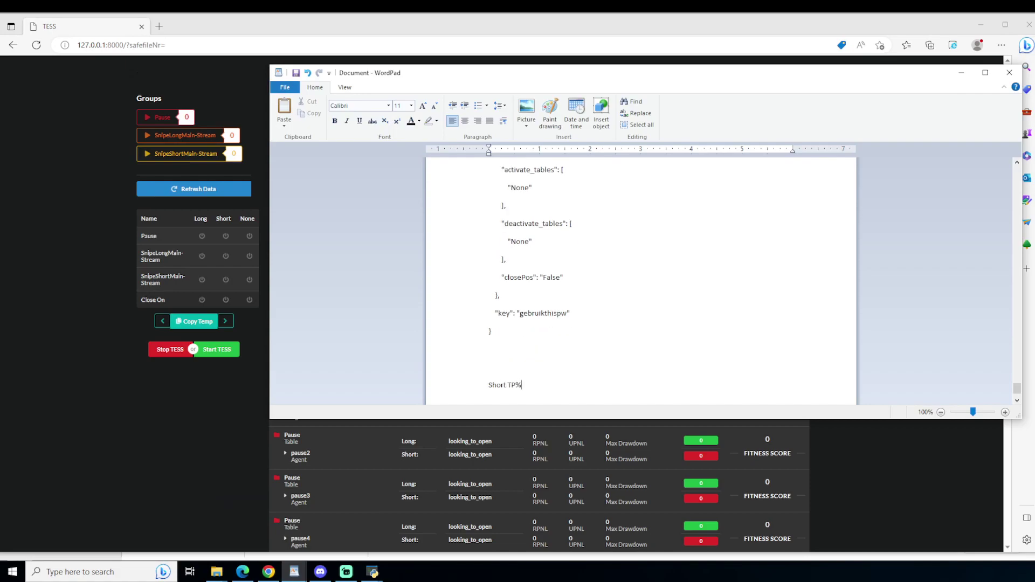
{"action": "type", "text": "Short TP5"}
{"action": "key", "text": "Return"}
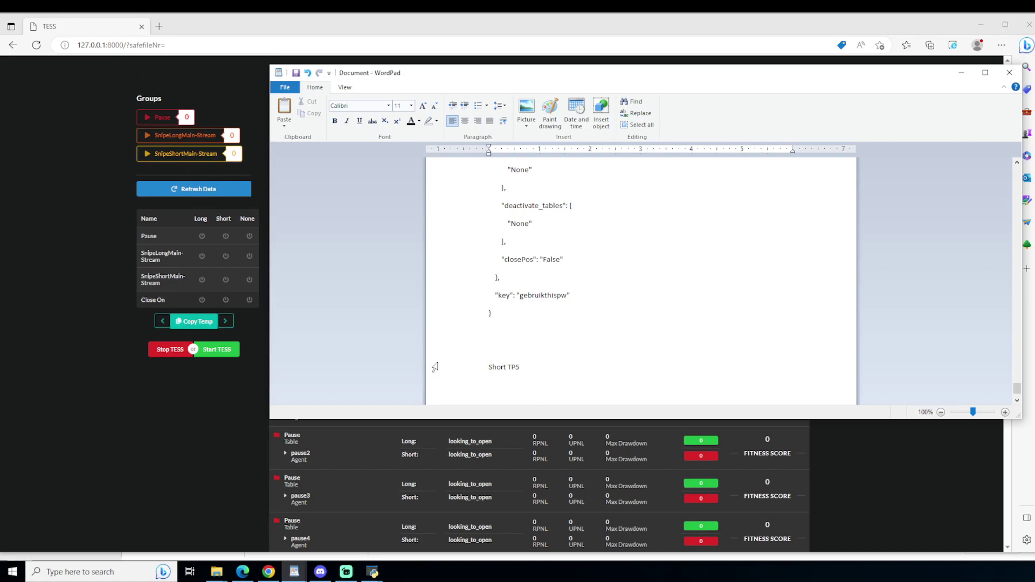
Step: Switch to TESS, refresh the data and reopen the Signal Settings for the "Short TP5" signal
{"action": "left_click", "coordinate": [212, 409]}
{"action": "scroll", "coordinate": [849, 483], "scroll_direction": "down", "scroll_amount": 15}
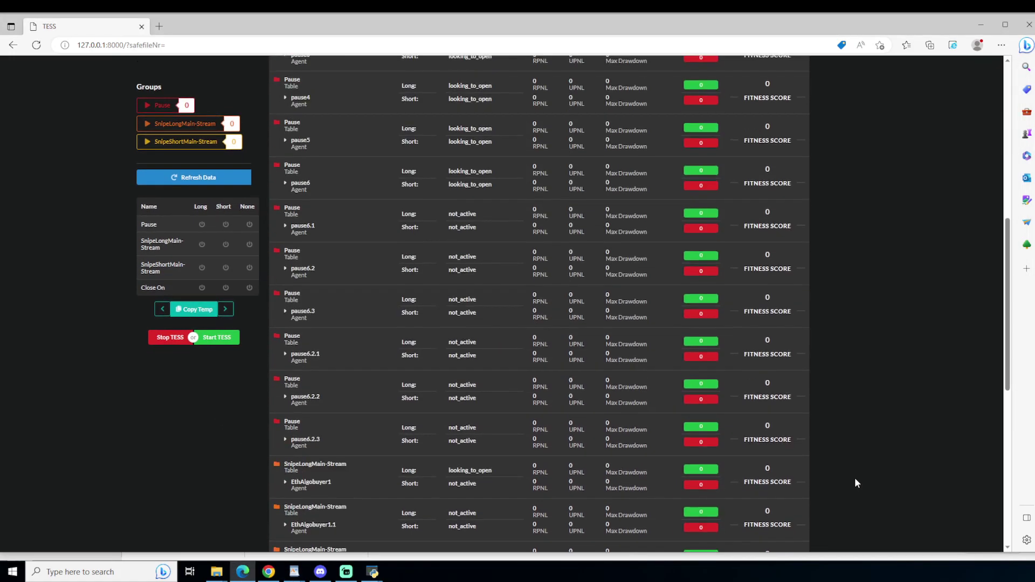
{"action": "left_click", "coordinate": [681, 531]}
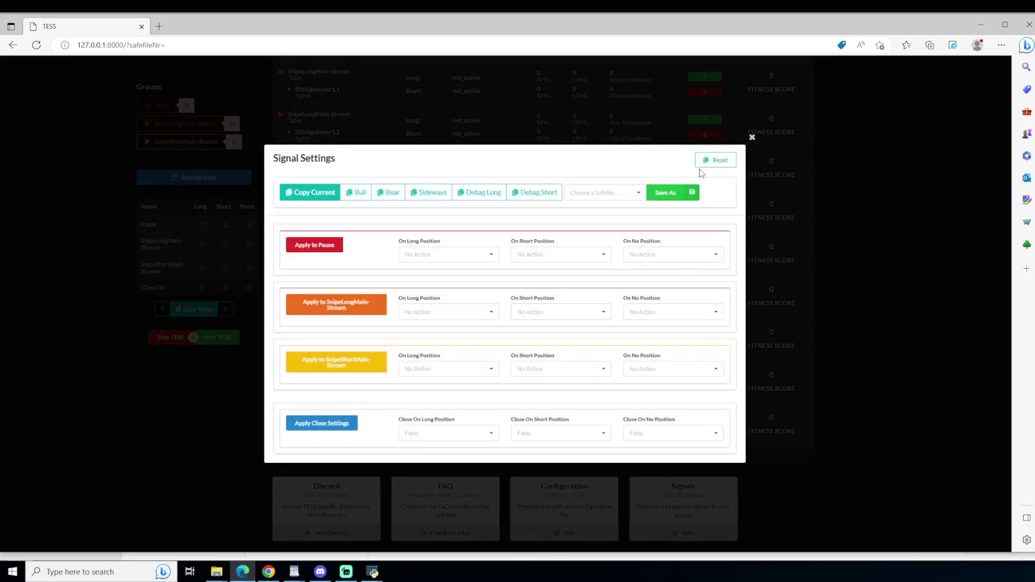
{"action": "left_click", "coordinate": [752, 138]}
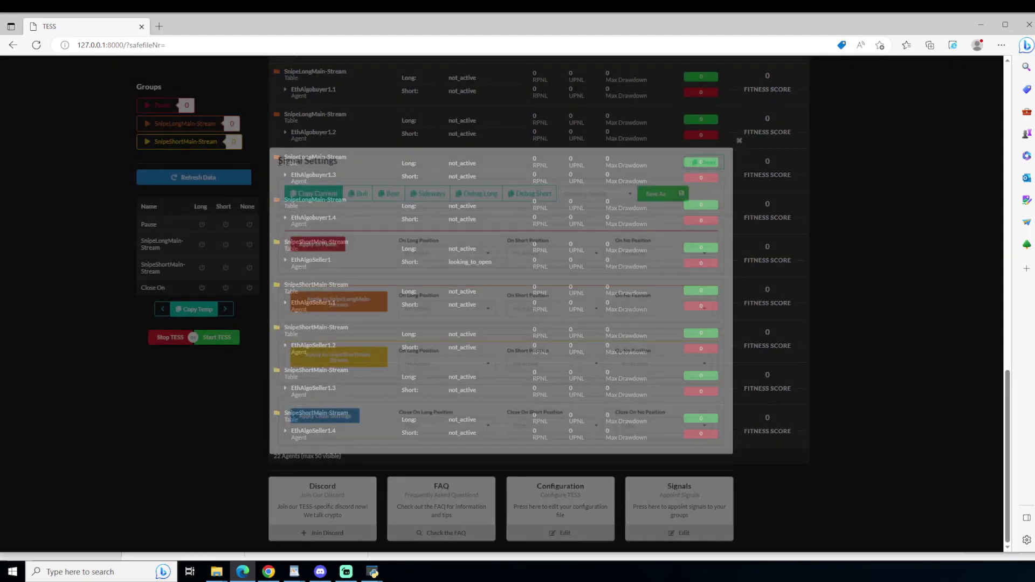
{"action": "left_click", "coordinate": [219, 181]}
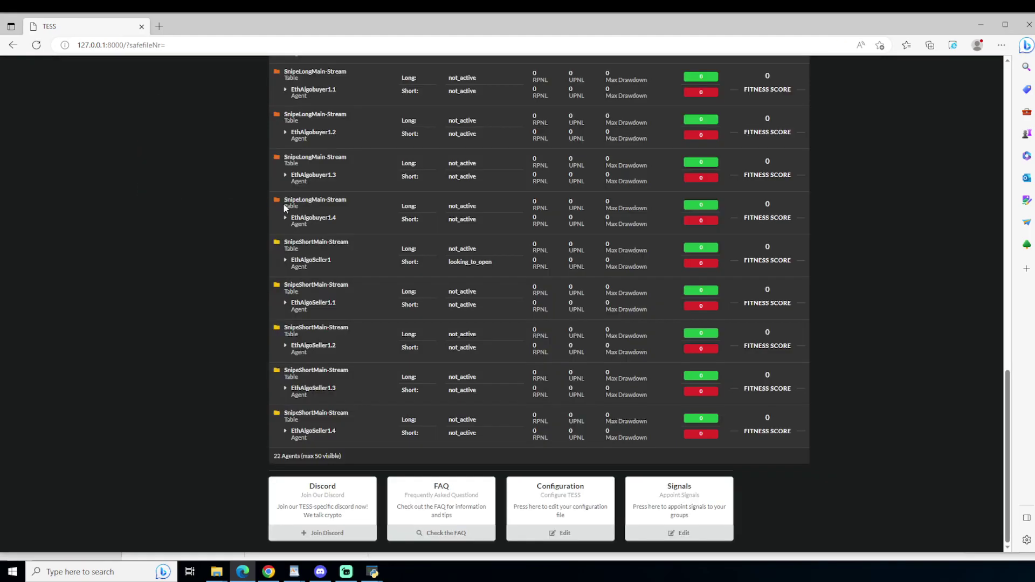
{"action": "left_click", "coordinate": [678, 539]}
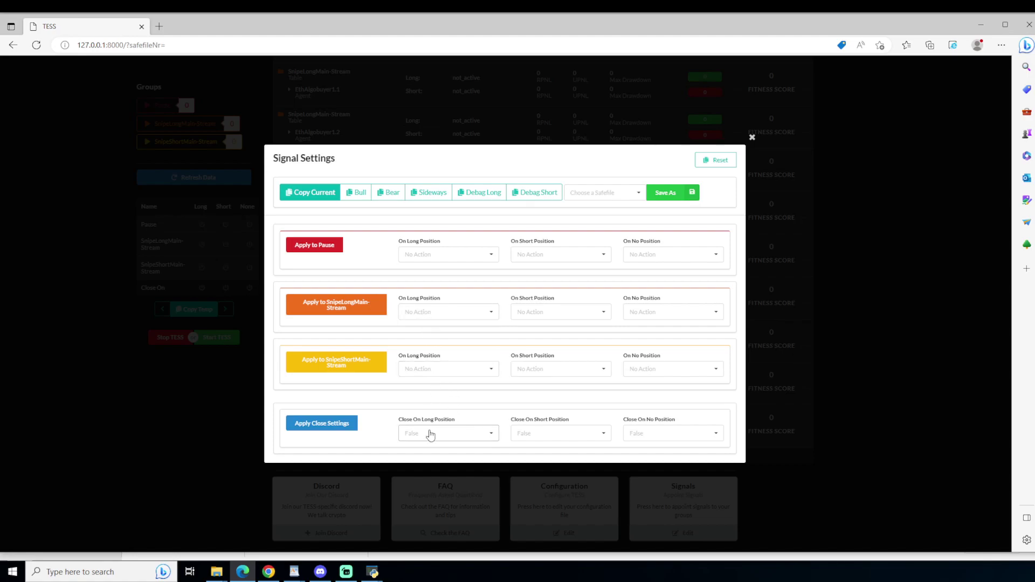
Step: Set Close On Long Position, Close On Short Position and Close On No Position to True and apply the close settings
{"action": "left_click", "coordinate": [471, 437]}
{"action": "left_click", "coordinate": [432, 402]}
{"action": "left_click", "coordinate": [537, 437]}
{"action": "left_click", "coordinate": [523, 404]}
{"action": "left_click", "coordinate": [630, 433]}
{"action": "left_click", "coordinate": [636, 405]}
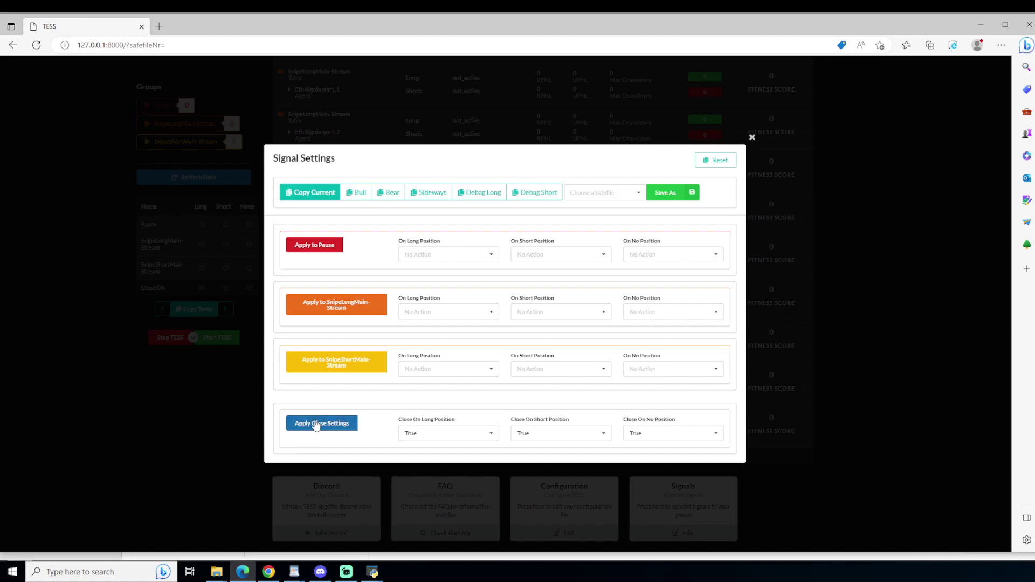
Step: Set SnipeShortMain-Stream to Deactivate on long, short and no position and apply it
{"action": "left_click", "coordinate": [414, 372]}
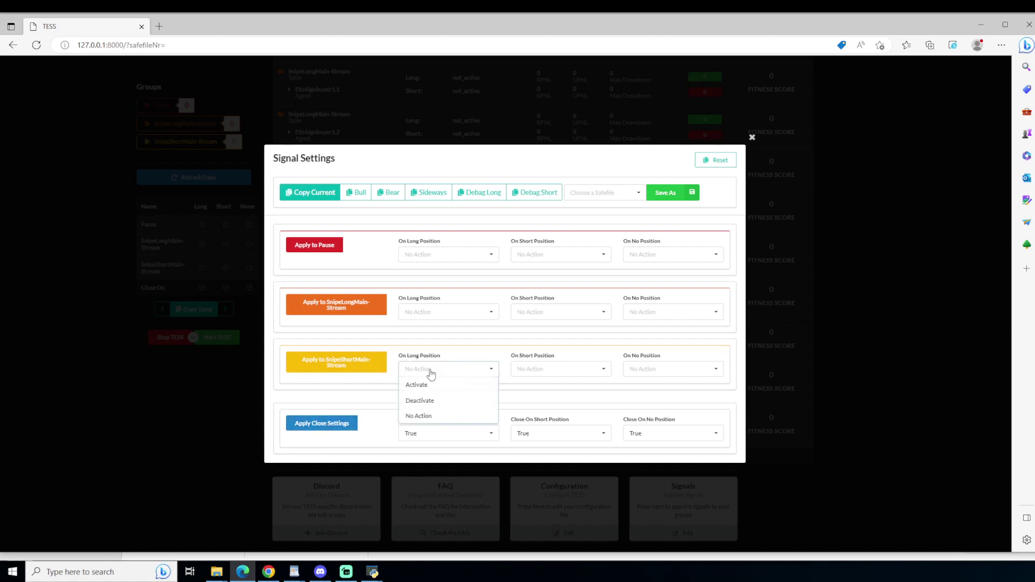
{"action": "left_click", "coordinate": [426, 400]}
{"action": "left_click", "coordinate": [560, 369]}
{"action": "left_click", "coordinate": [554, 408]}
{"action": "left_click", "coordinate": [647, 370]}
{"action": "left_click", "coordinate": [650, 408]}
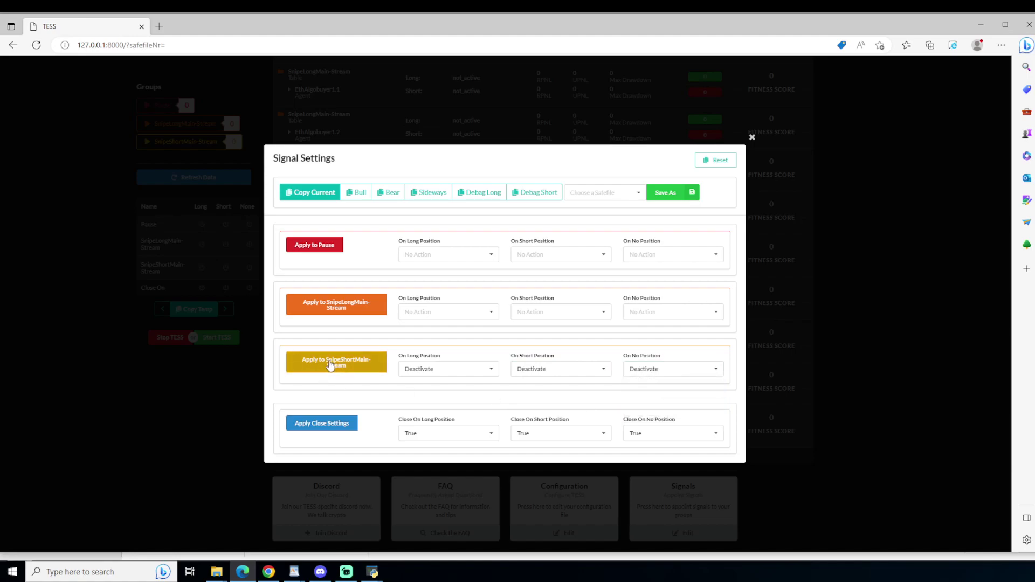
Step: Apply Activate to Pause on long, short and no position and copy the current signal settings
{"action": "left_click", "coordinate": [475, 254]}
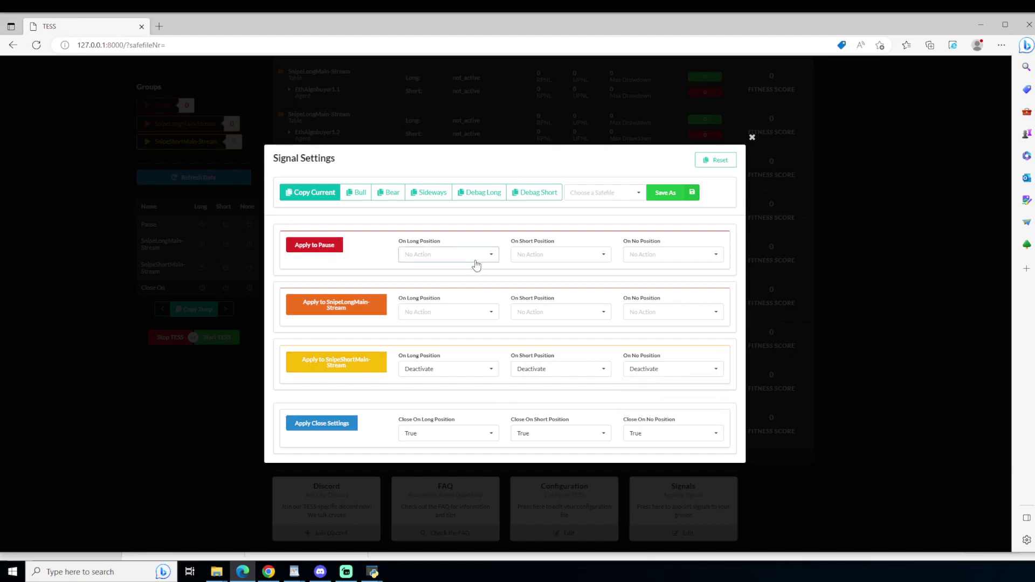
{"action": "left_click", "coordinate": [426, 266]}
{"action": "left_click_drag", "start_coordinate": [516, 254], "coordinate": [541, 265]}
{"action": "left_click", "coordinate": [533, 267]}
{"action": "left_click", "coordinate": [665, 256]}
{"action": "left_click", "coordinate": [637, 267]}
{"action": "left_click", "coordinate": [334, 247]}
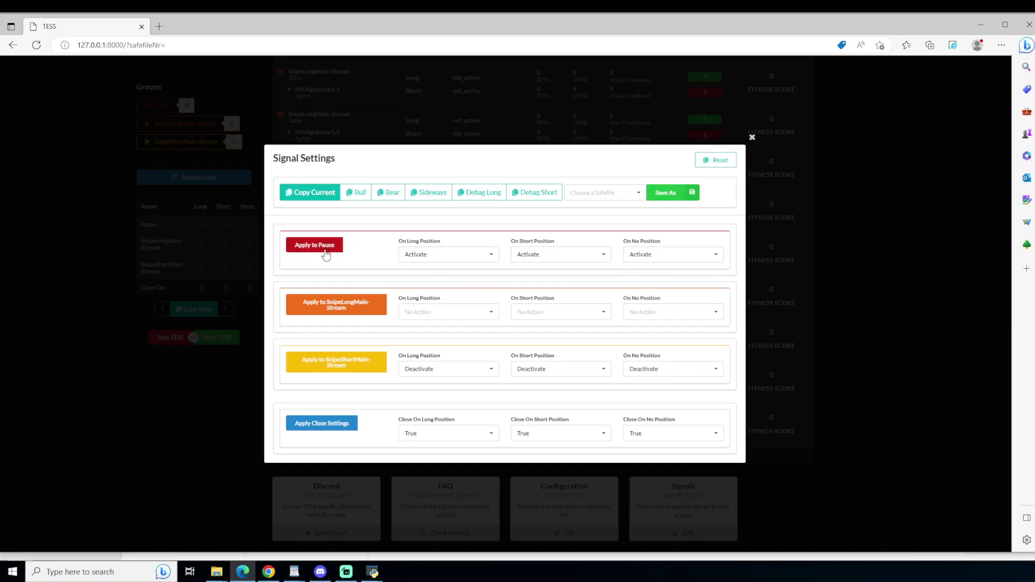
{"action": "left_click", "coordinate": [317, 193]}
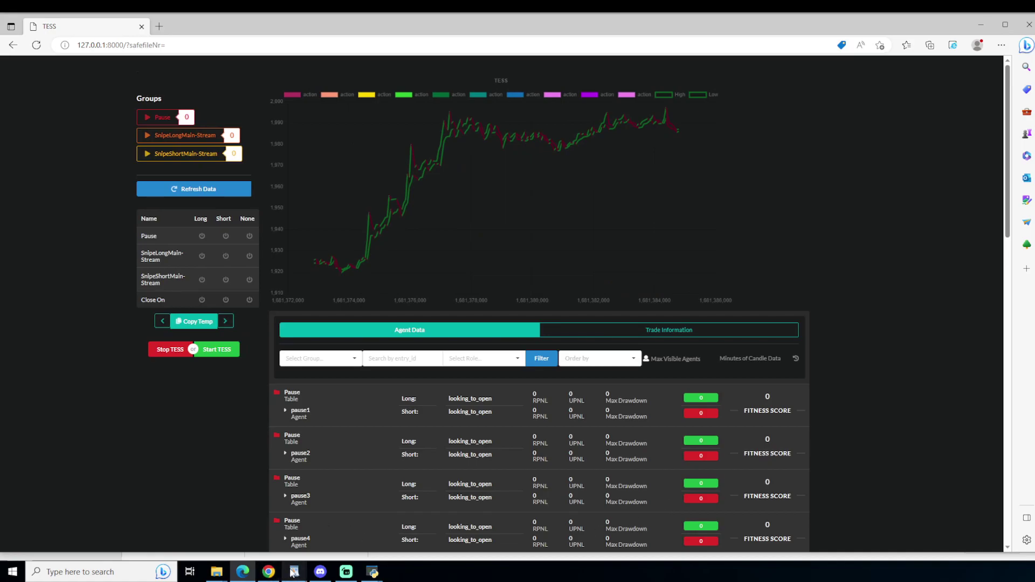
Step: Paste the copied signal, including its key, under "Short TP5" in the WordPad document and check its contents
{"action": "left_click", "coordinate": [295, 571]}
{"action": "left_click", "coordinate": [330, 544]}
{"action": "key", "text": "ctrl+v"}
{"action": "scroll", "coordinate": [561, 356], "scroll_direction": "up", "scroll_amount": 6}
{"action": "scroll", "coordinate": [551, 344], "scroll_direction": "down", "scroll_amount": 3}
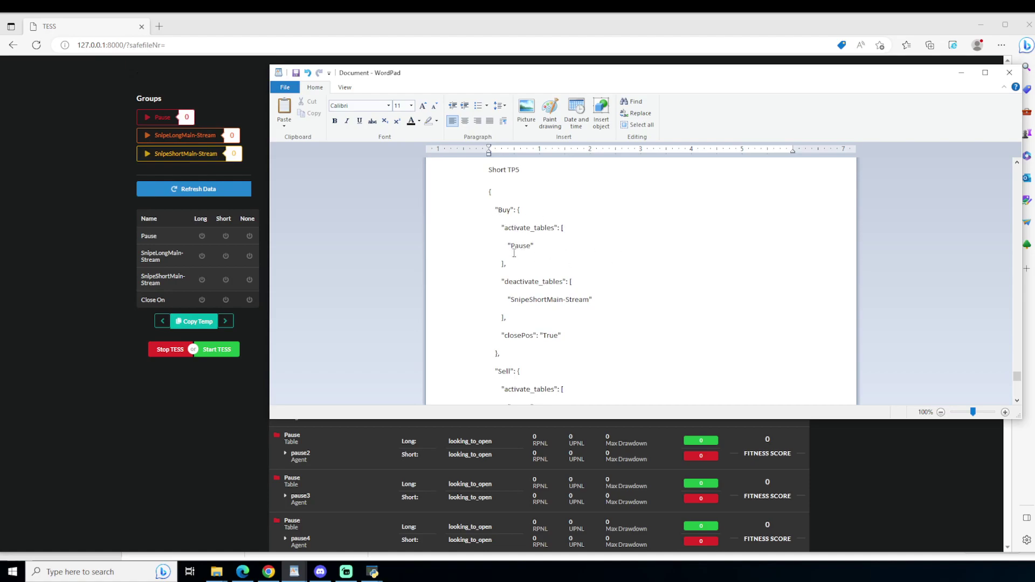
{"action": "scroll", "coordinate": [534, 320], "scroll_direction": "down", "scroll_amount": 5}
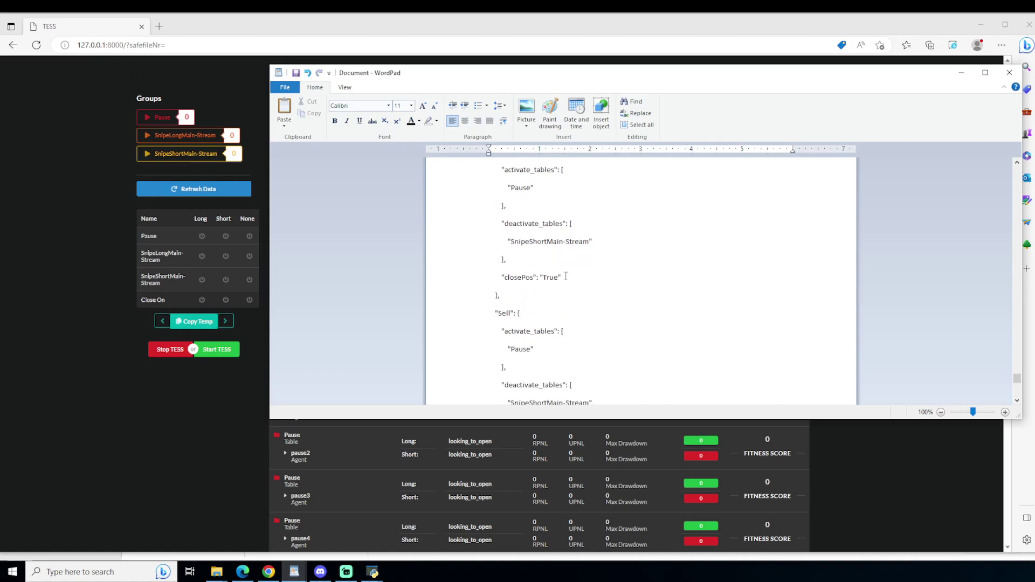
{"action": "scroll", "coordinate": [536, 309], "scroll_direction": "down", "scroll_amount": 6}
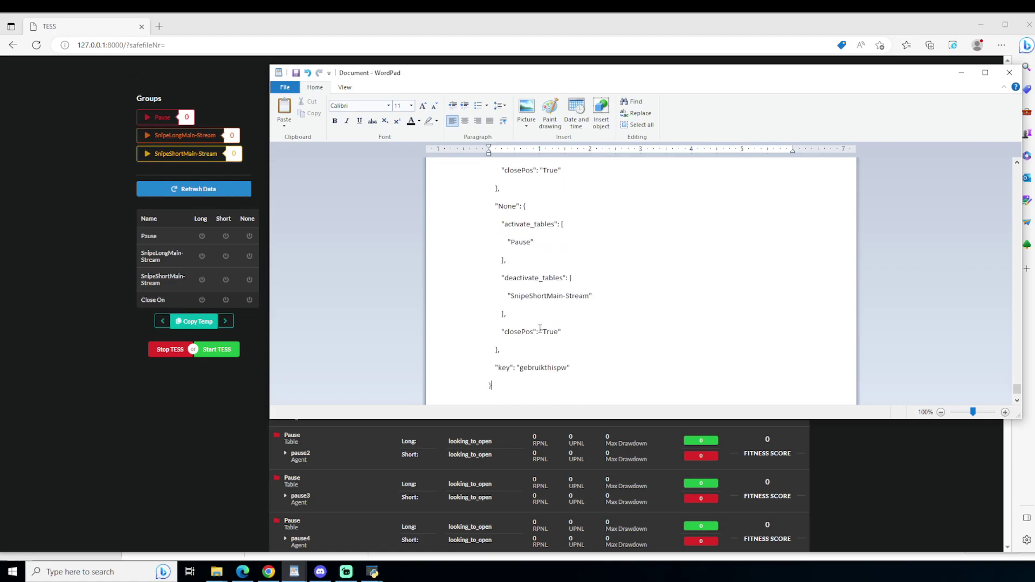
{"action": "scroll", "coordinate": [545, 224], "scroll_direction": "down", "scroll_amount": 2}
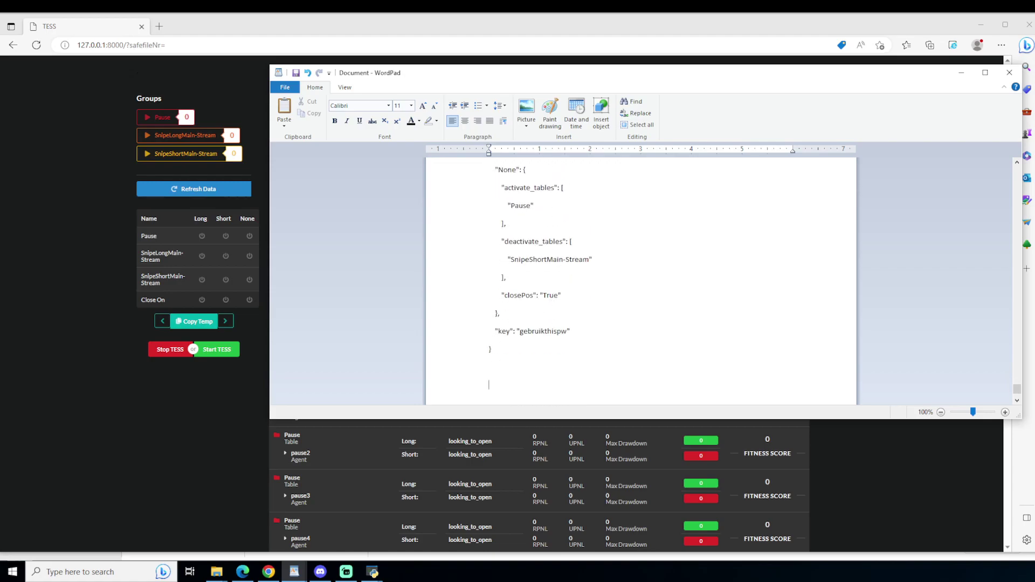
Step: Look up the "Short again after hit all tps or sl" rule in the recovered WordPad notes
{"action": "key", "text": "alt+Tab"}
{"action": "scroll", "coordinate": [647, 209], "scroll_direction": "down", "scroll_amount": 3}
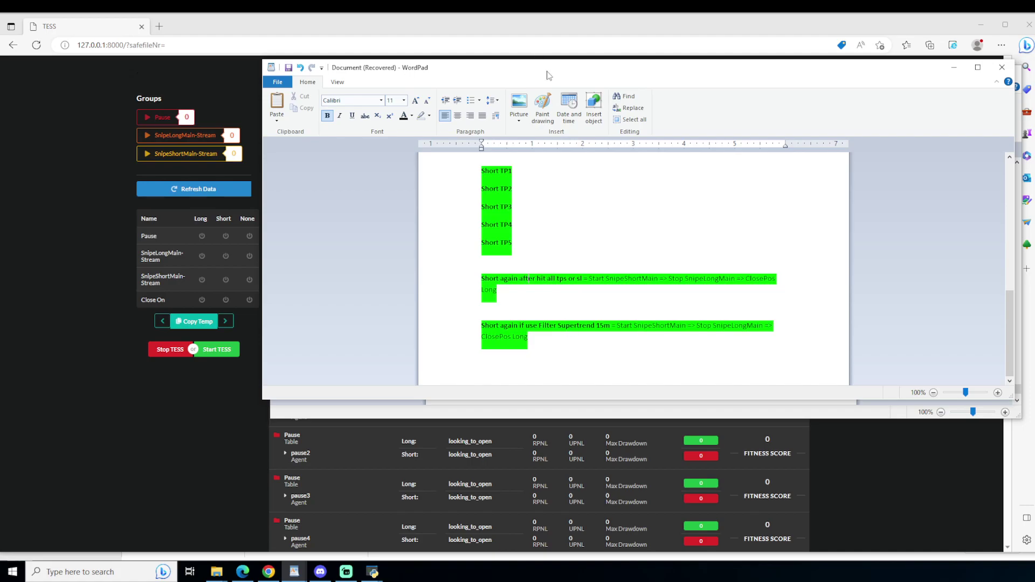
{"action": "key", "text": "alt+Tab"}
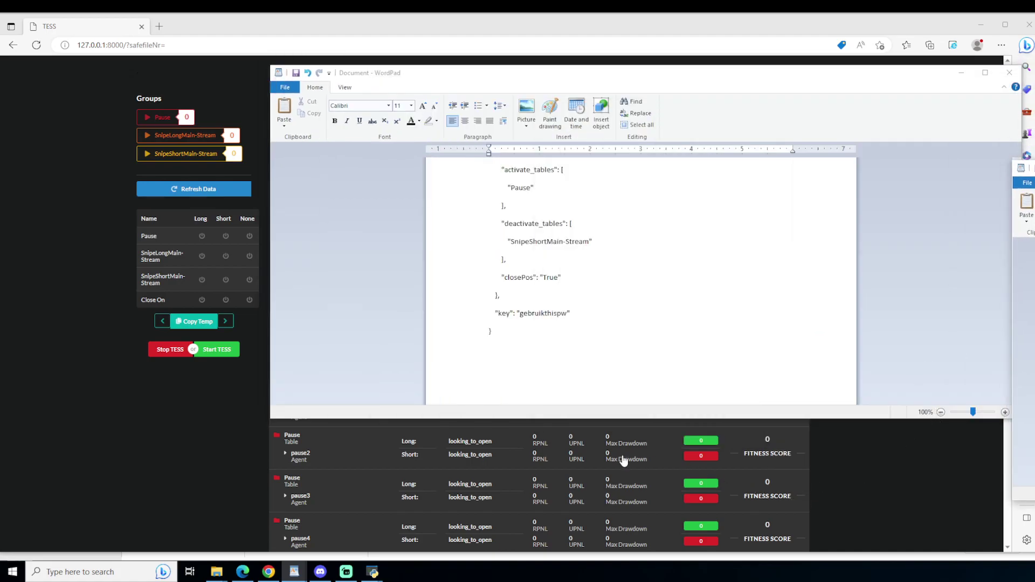
Step: Return to TESS, refresh the data and open fresh Signal Settings for the "Short again after hit all tps or sl" signal
{"action": "left_click", "coordinate": [195, 457]}
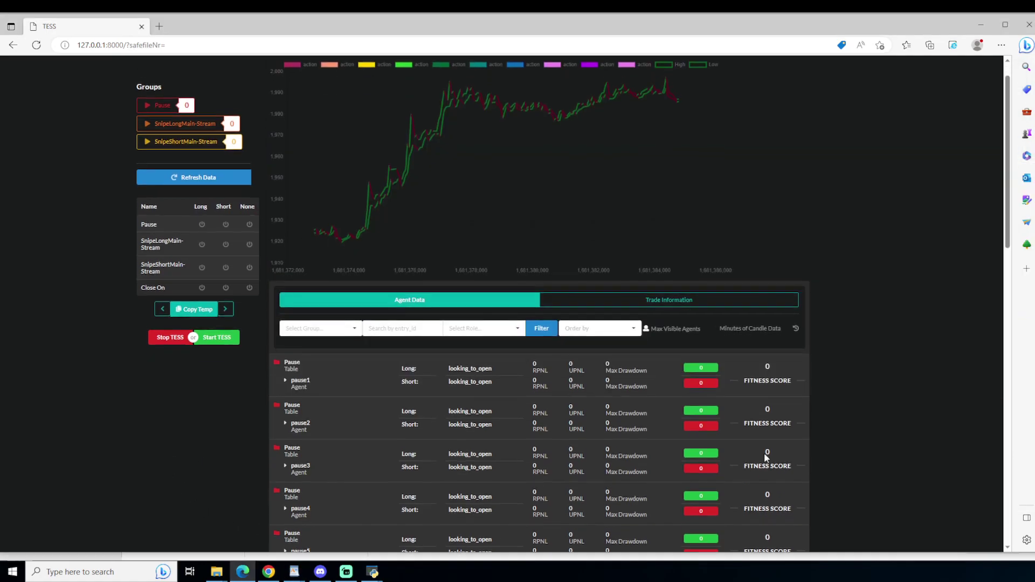
{"action": "scroll", "coordinate": [772, 469], "scroll_direction": "down", "scroll_amount": 10}
{"action": "left_click", "coordinate": [671, 531]}
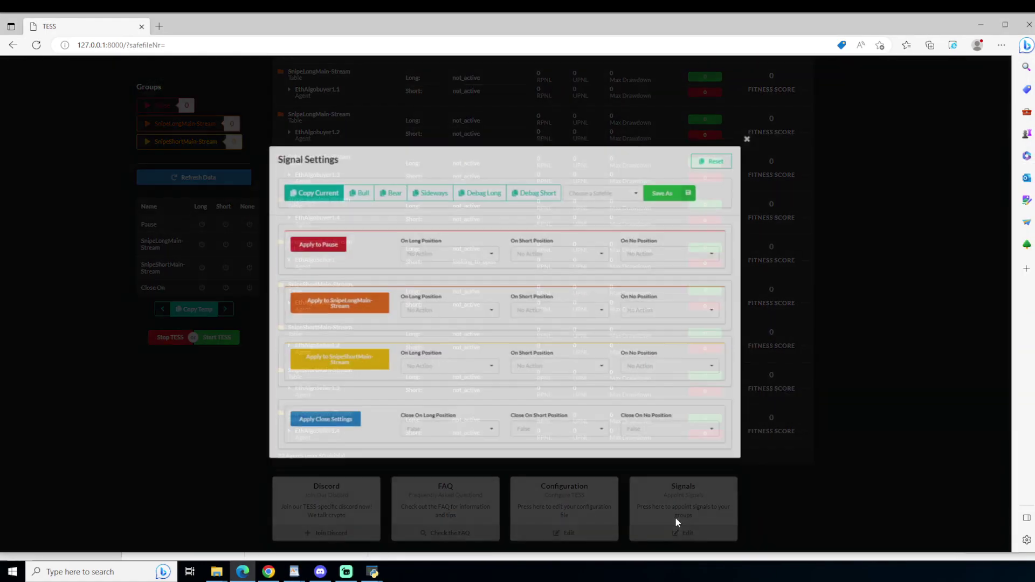
{"action": "left_click", "coordinate": [753, 140]}
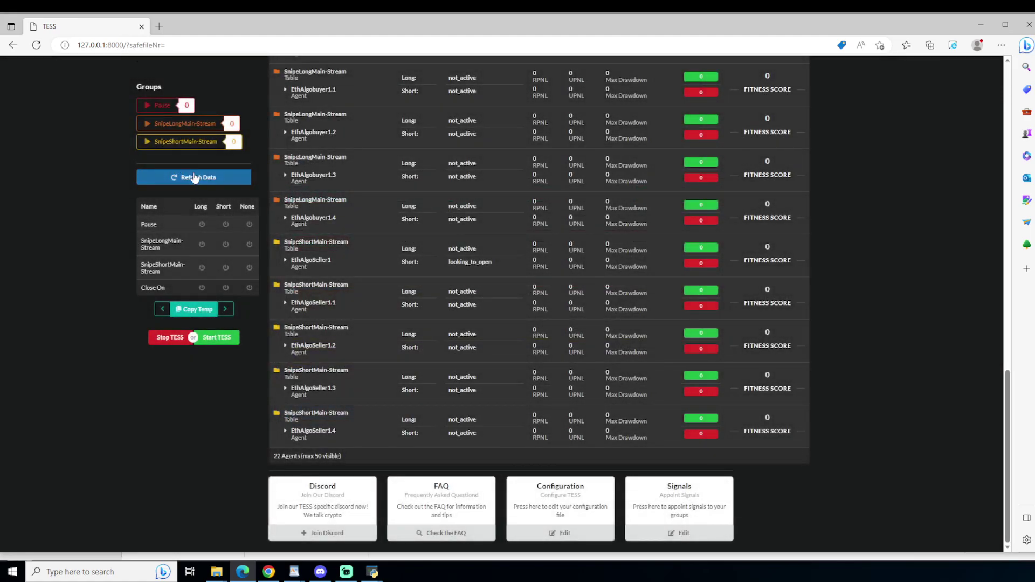
{"action": "left_click", "coordinate": [189, 180]}
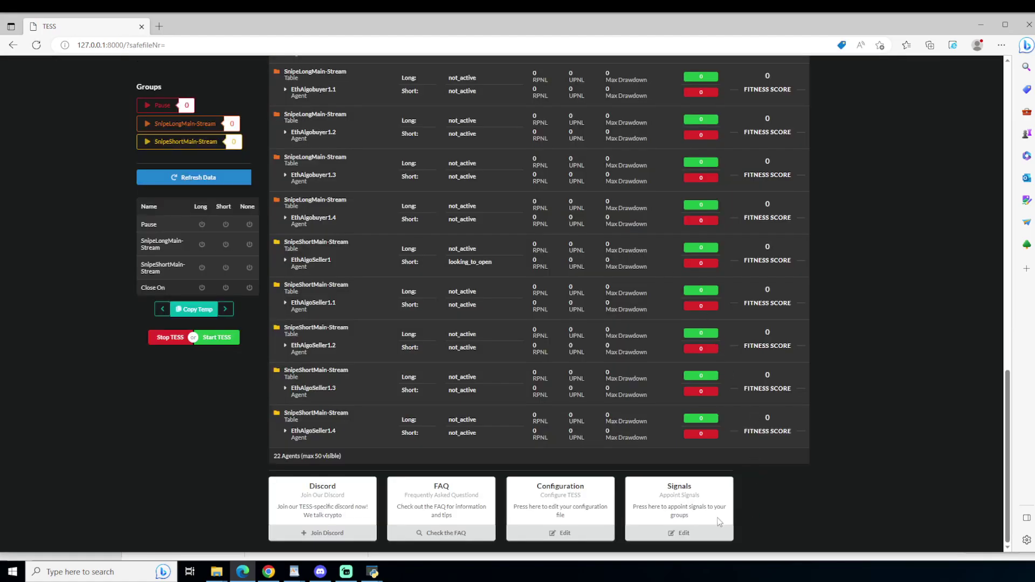
{"action": "left_click", "coordinate": [681, 532]}
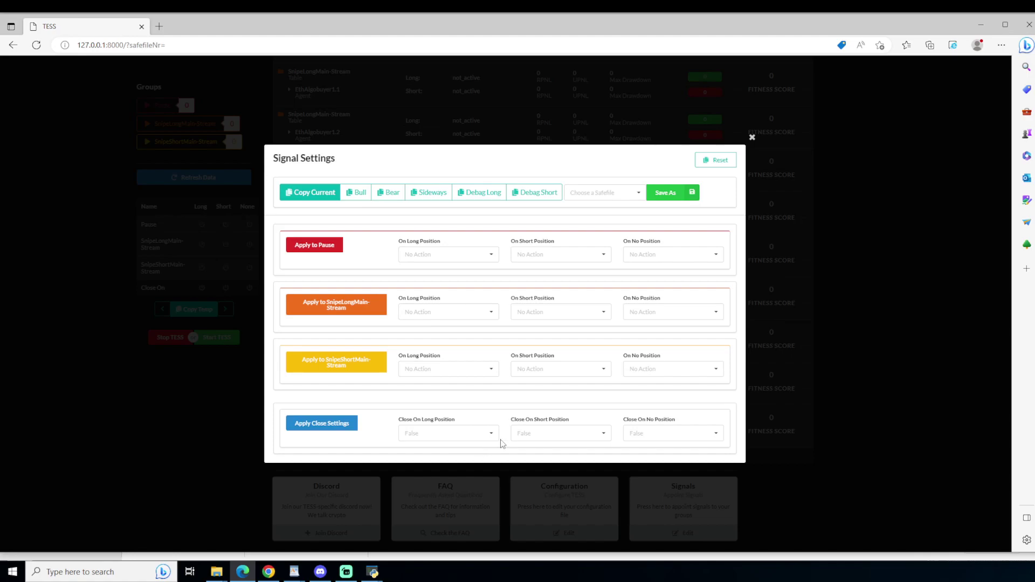
Step: Set Close On Long Position and Close On No Position to True and apply the close settings
{"action": "left_click", "coordinate": [458, 440]}
{"action": "left_click", "coordinate": [440, 410]}
{"action": "left_click", "coordinate": [669, 436]}
{"action": "left_click", "coordinate": [659, 409]}
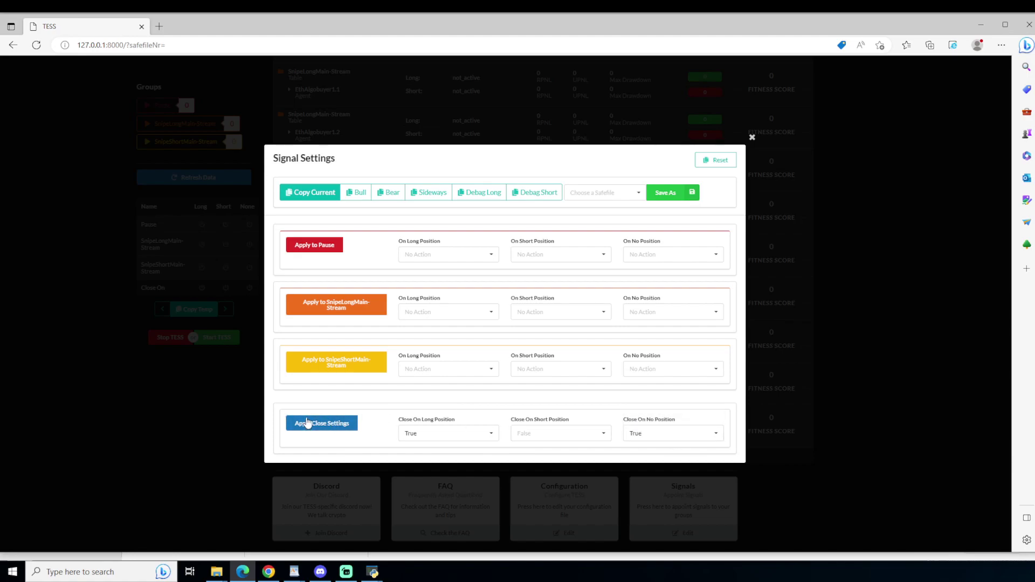
Step: Set SnipeShortMain-Stream to Activate on long, short and no position and apply it
{"action": "left_click", "coordinate": [447, 369]}
{"action": "left_click", "coordinate": [448, 382]}
{"action": "left_click", "coordinate": [560, 368]}
{"action": "left_click", "coordinate": [539, 384]}
{"action": "left_click", "coordinate": [668, 369]}
{"action": "left_click", "coordinate": [648, 386]}
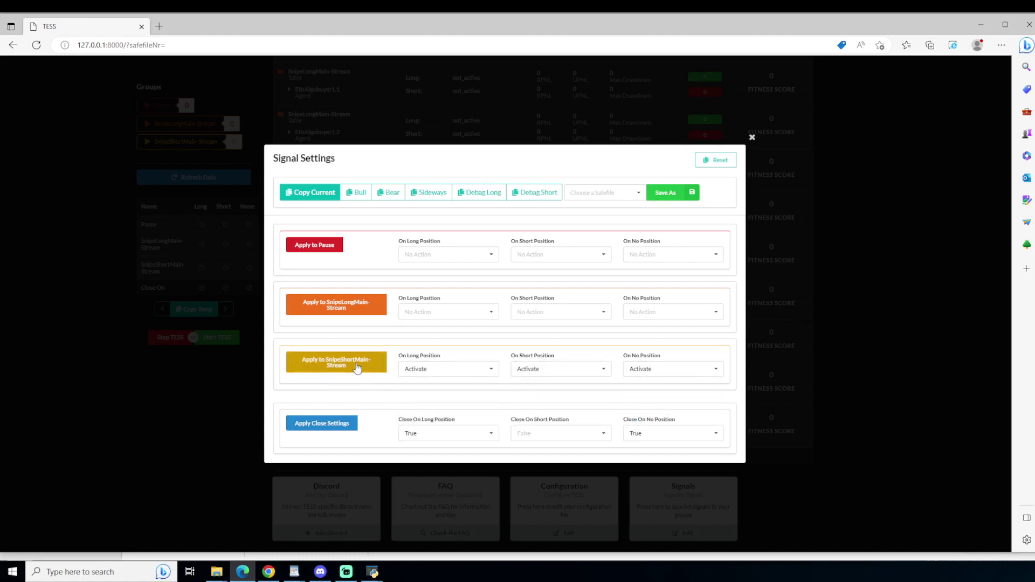
{"action": "left_click", "coordinate": [360, 366]}
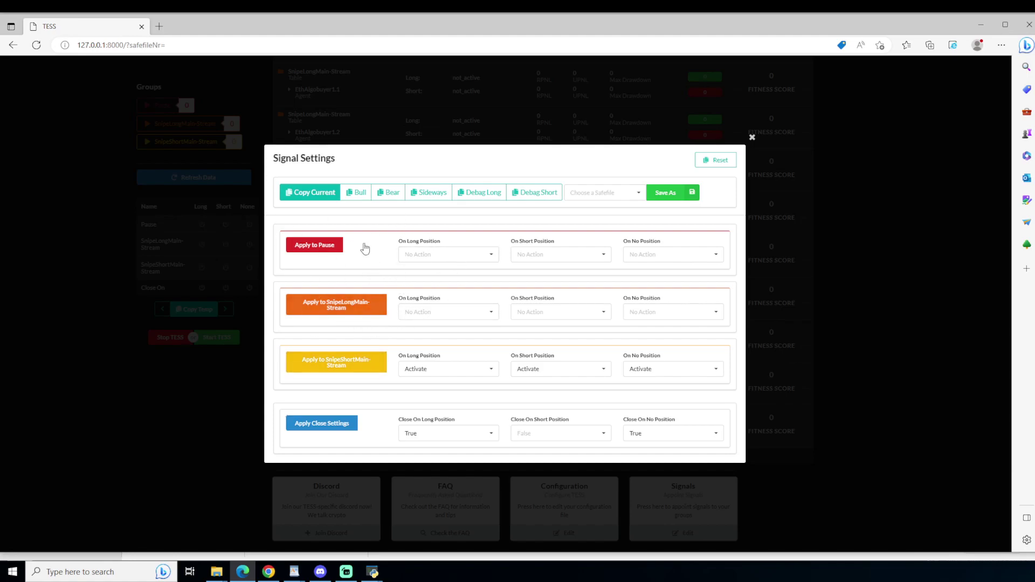
Step: Set SnipeLongMain-Stream to Deactivate on long, short and no position
{"action": "left_click", "coordinate": [442, 311]}
{"action": "left_click", "coordinate": [442, 342]}
{"action": "left_click", "coordinate": [575, 312]}
{"action": "left_click", "coordinate": [550, 341]}
{"action": "left_click", "coordinate": [680, 314]}
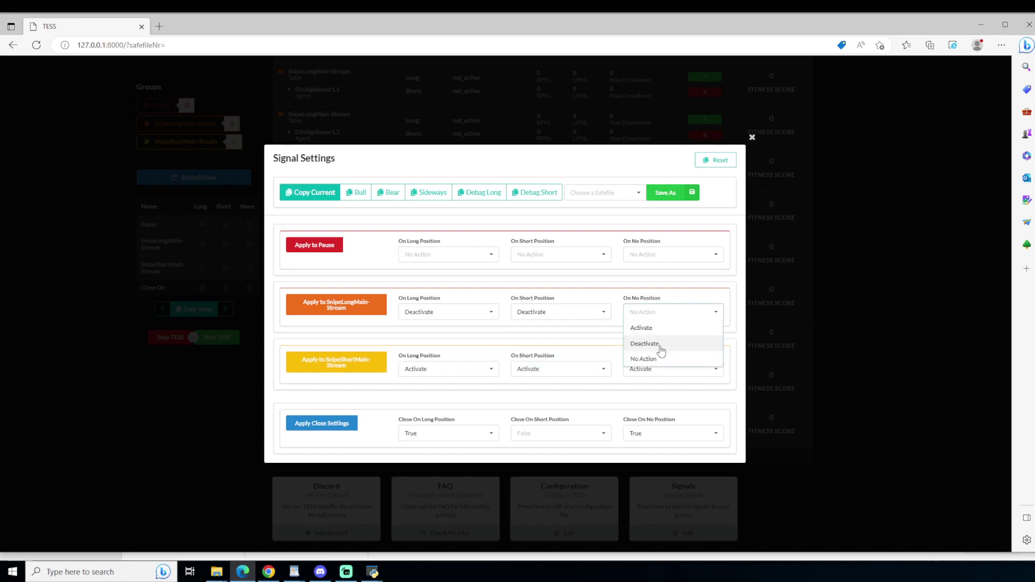
{"action": "left_click", "coordinate": [650, 345]}
Step: Set Pause to Deactivate for all three position states, apply the group settings and copy the current signal
{"action": "left_click", "coordinate": [669, 256]}
{"action": "left_click", "coordinate": [643, 284]}
{"action": "left_click", "coordinate": [561, 254]}
{"action": "left_click", "coordinate": [528, 282]}
{"action": "left_click", "coordinate": [449, 255]}
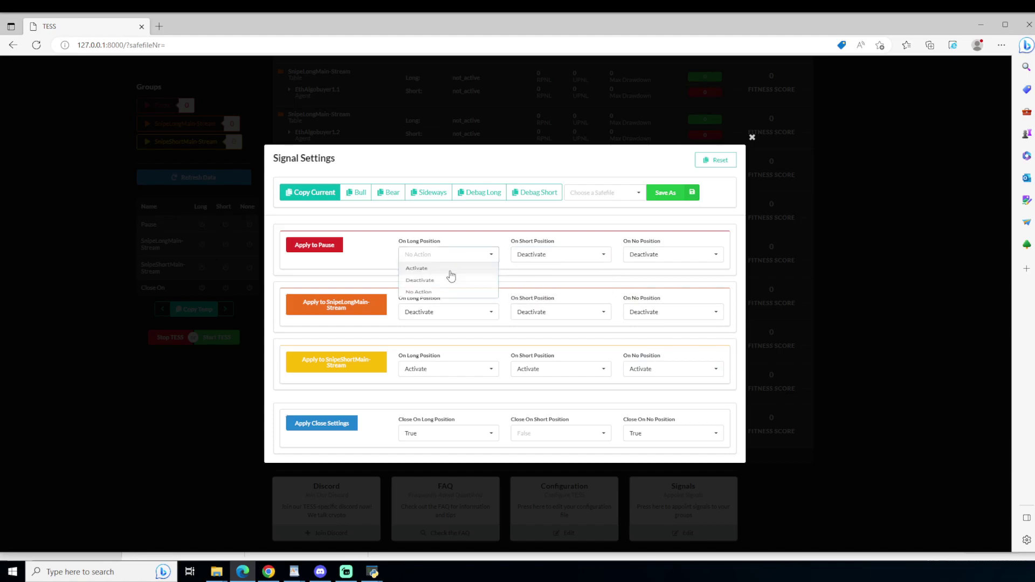
{"action": "left_click", "coordinate": [438, 281]}
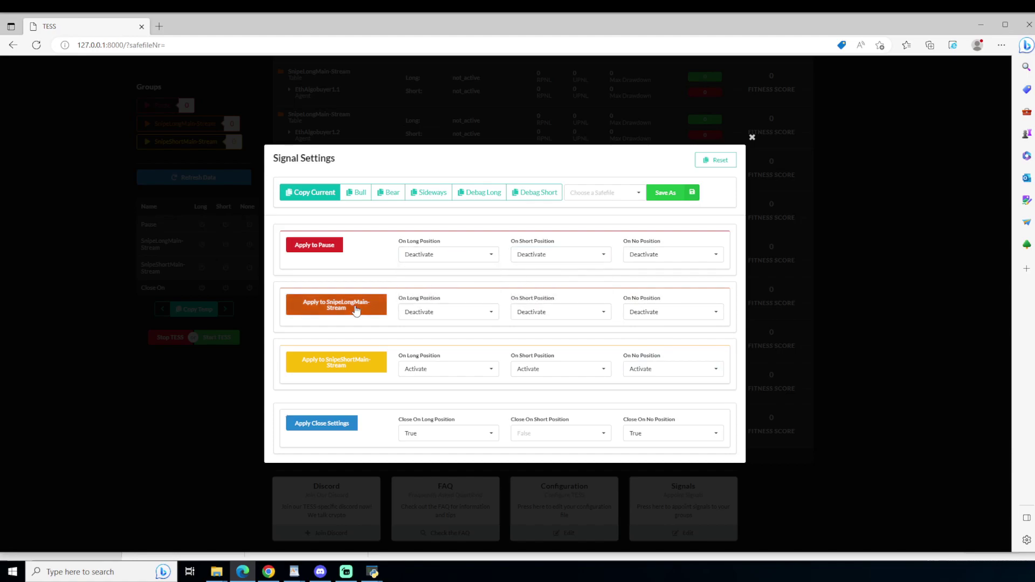
{"action": "left_click", "coordinate": [313, 245]}
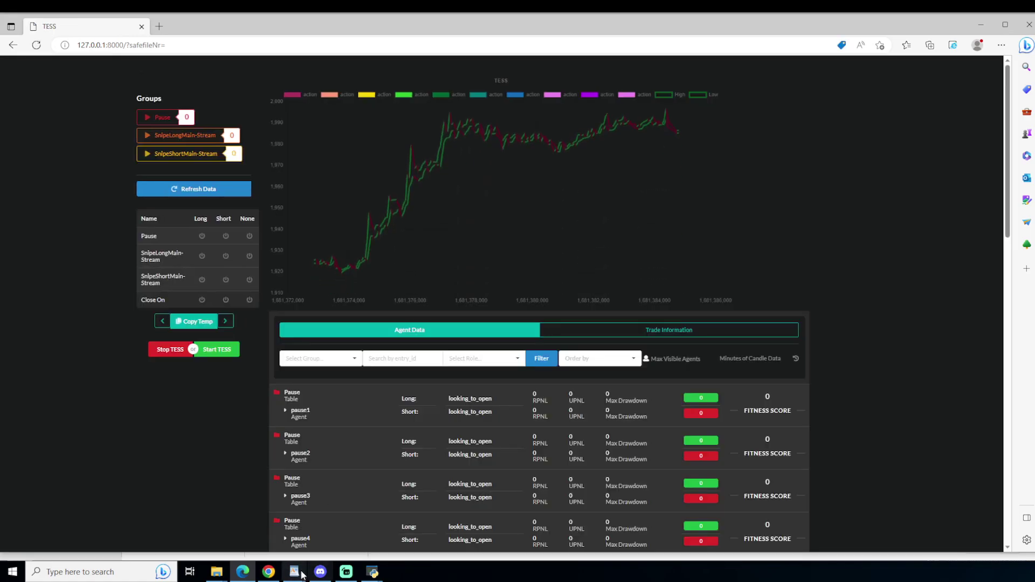
Step: Add a heading for the "Short again" rule at the end of the WordPad document and paste the copied signal, including its key, beneath it
{"action": "mouse_move", "coordinate": [294, 571]}
{"action": "left_click", "coordinate": [330, 534]}
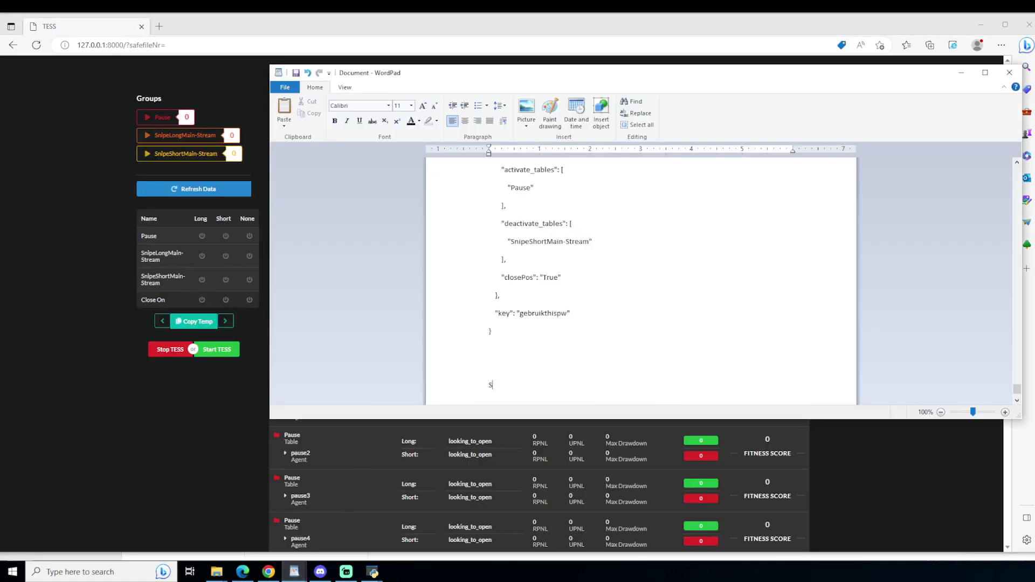
{"action": "key", "text": "Return"}
{"action": "key", "text": "ctrl+v"}
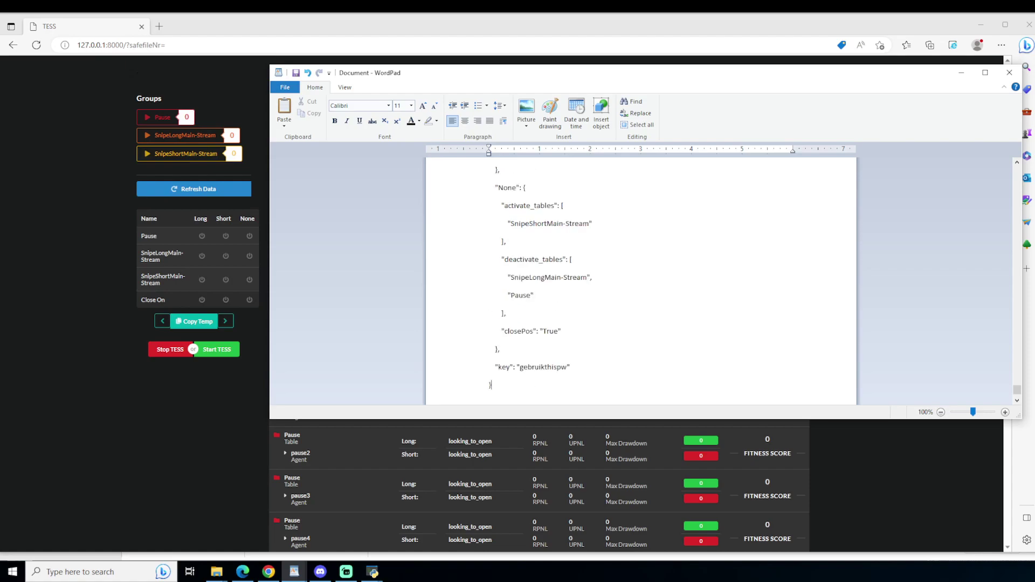
{"action": "scroll", "coordinate": [439, 350], "scroll_direction": "up", "scroll_amount": 12}
{"action": "scroll", "coordinate": [647, 323], "scroll_direction": "down", "scroll_amount": 6}
Step: Move the WordPad document aside, switch to the ETHUSDT chart in TradingView and open the newGenesisAlgo strategy's input settings
{"action": "left_click_drag", "start_coordinate": [503, 69], "coordinate": [785, 109]}
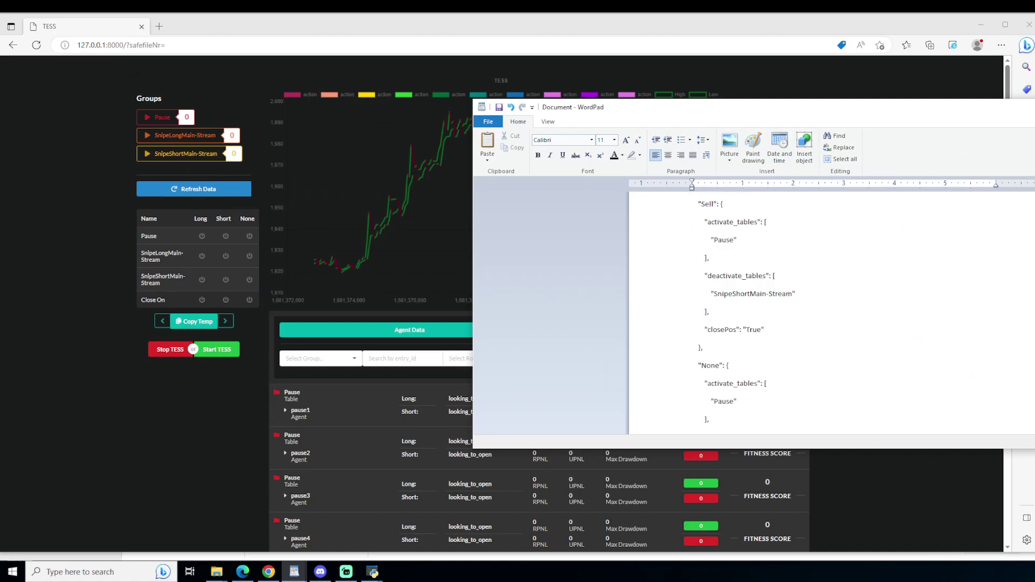
{"action": "left_click", "coordinate": [843, 550]}
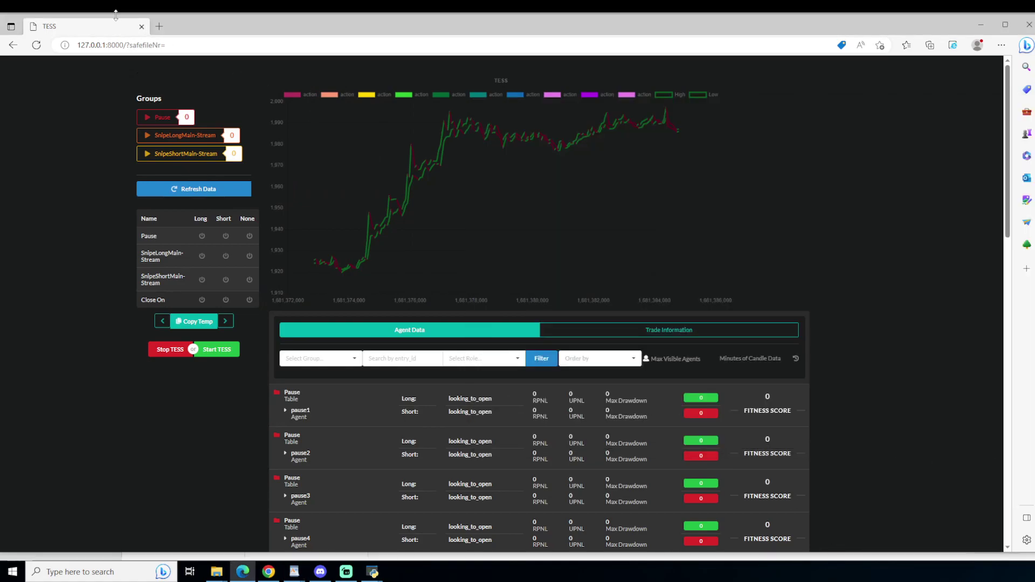
{"action": "left_click", "coordinate": [269, 572]}
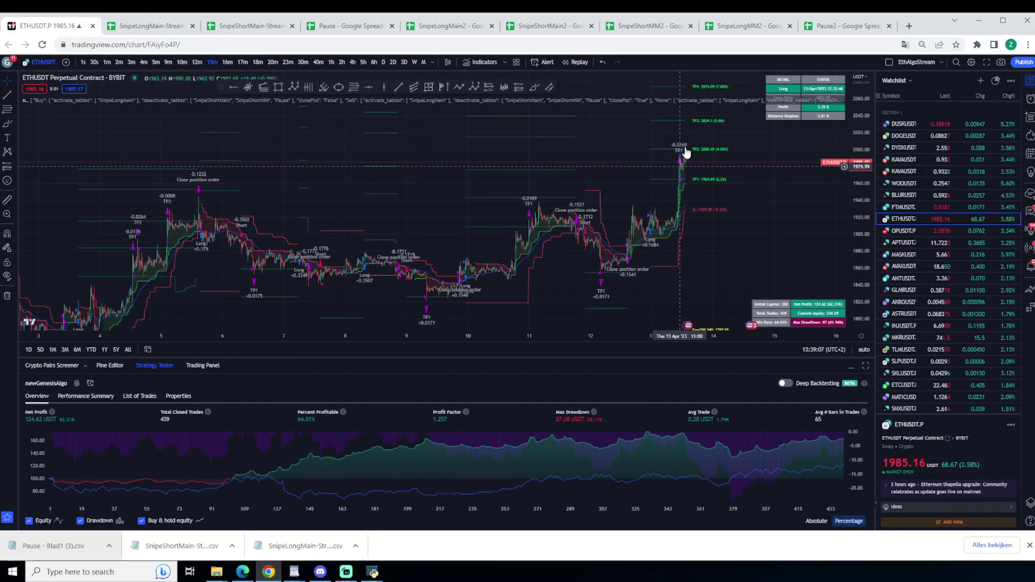
{"action": "double_click", "coordinate": [658, 155]}
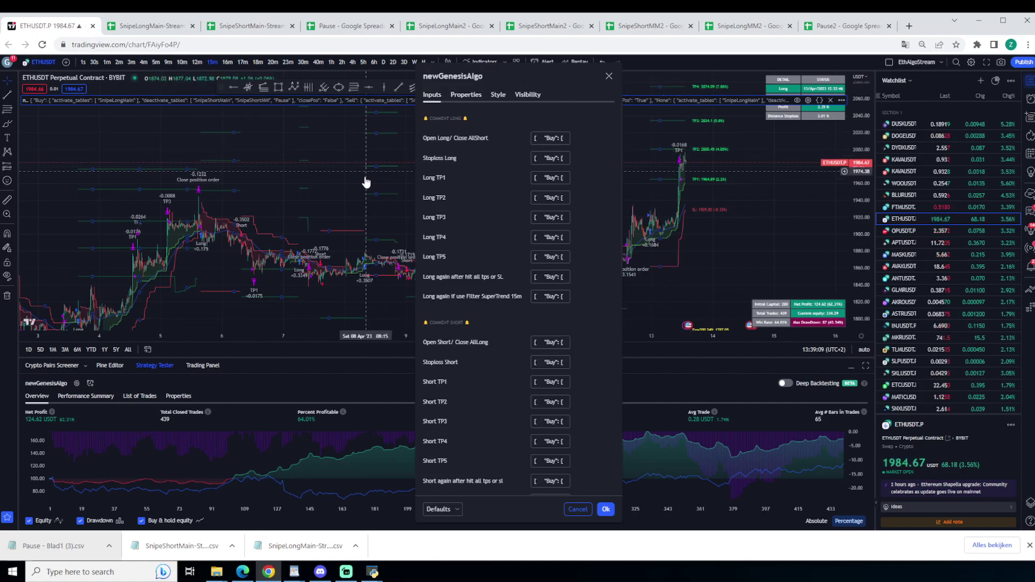
Step: Review the newGenesisAlgo strategy's long and short comment inputs and its exit setup, and close the settings unchanged
{"action": "left_click", "coordinate": [609, 76]}
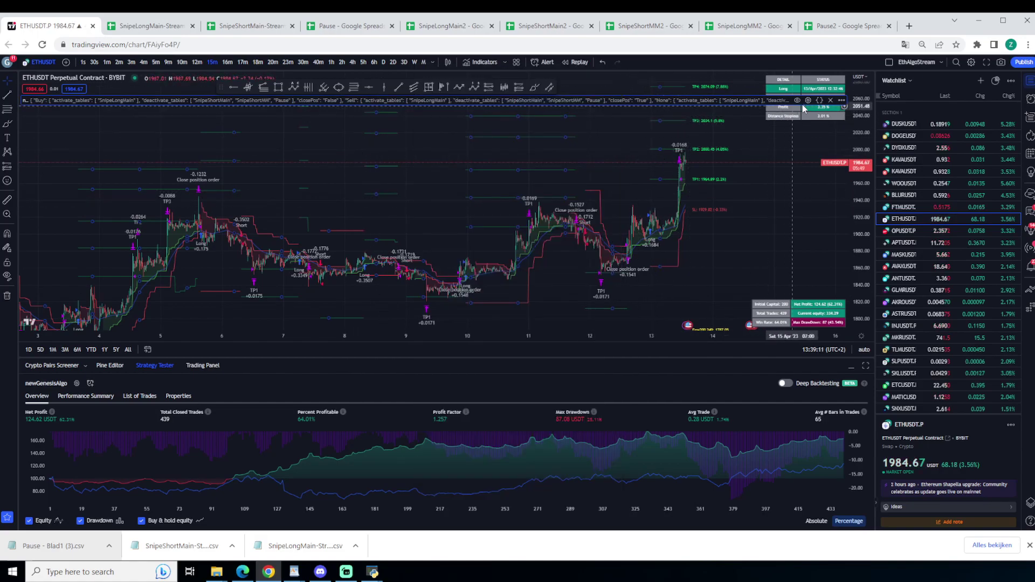
{"action": "left_click", "coordinate": [807, 101]}
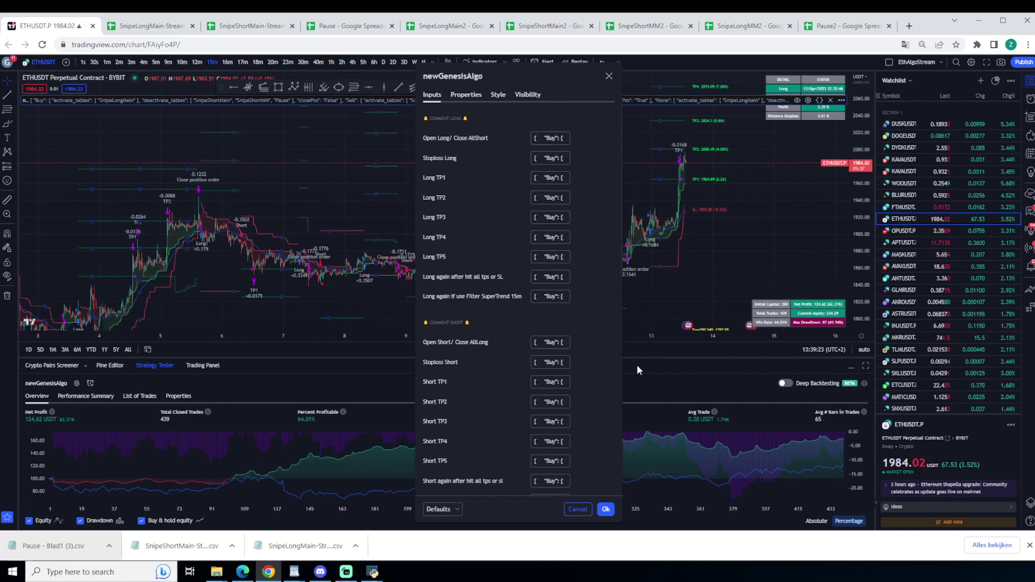
{"action": "scroll", "coordinate": [556, 350], "scroll_direction": "down", "scroll_amount": 4}
{"action": "scroll", "coordinate": [571, 377], "scroll_direction": "down", "scroll_amount": 4}
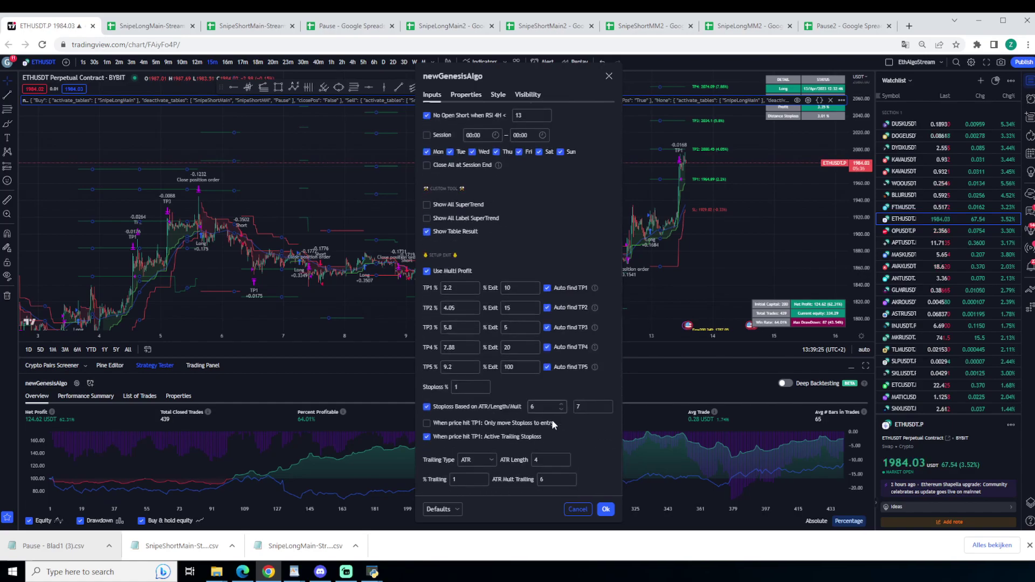
{"action": "scroll", "coordinate": [555, 449], "scroll_direction": "up", "scroll_amount": 8}
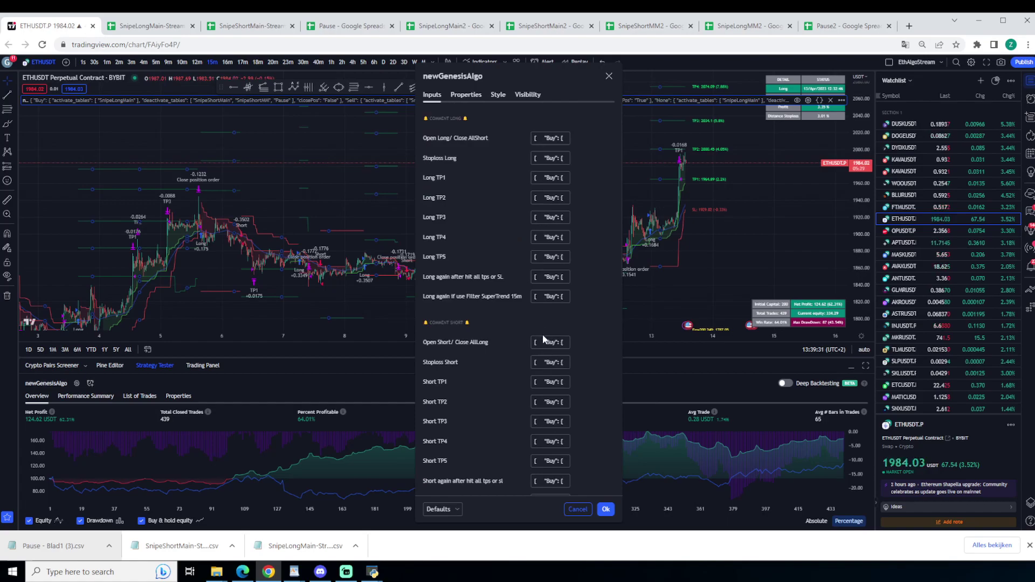
{"action": "scroll", "coordinate": [545, 325], "scroll_direction": "down", "scroll_amount": 1}
{"action": "scroll", "coordinate": [546, 326], "scroll_direction": "up", "scroll_amount": 1}
{"action": "left_click", "coordinate": [244, 574]}
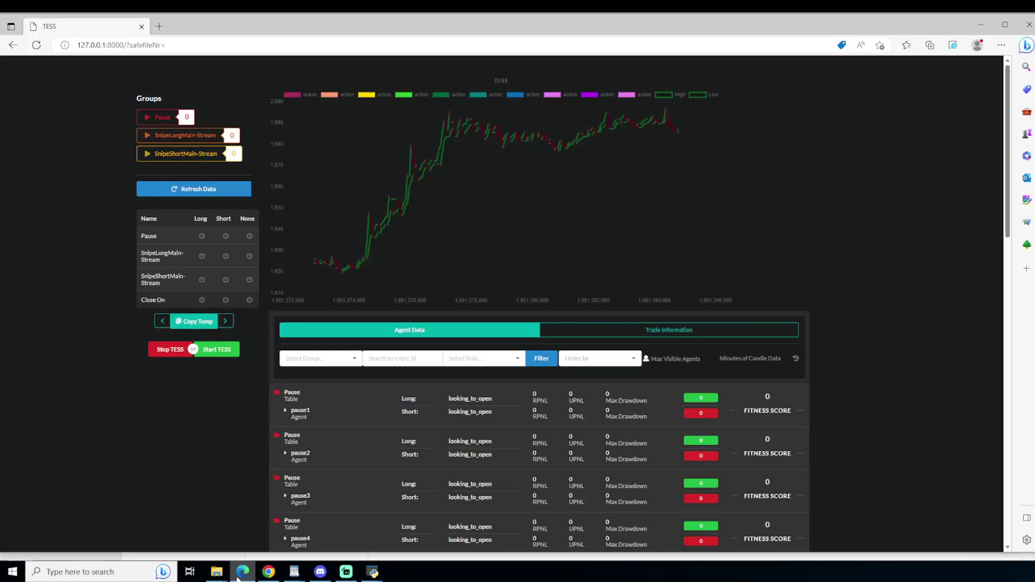
{"action": "left_click", "coordinate": [240, 576]}
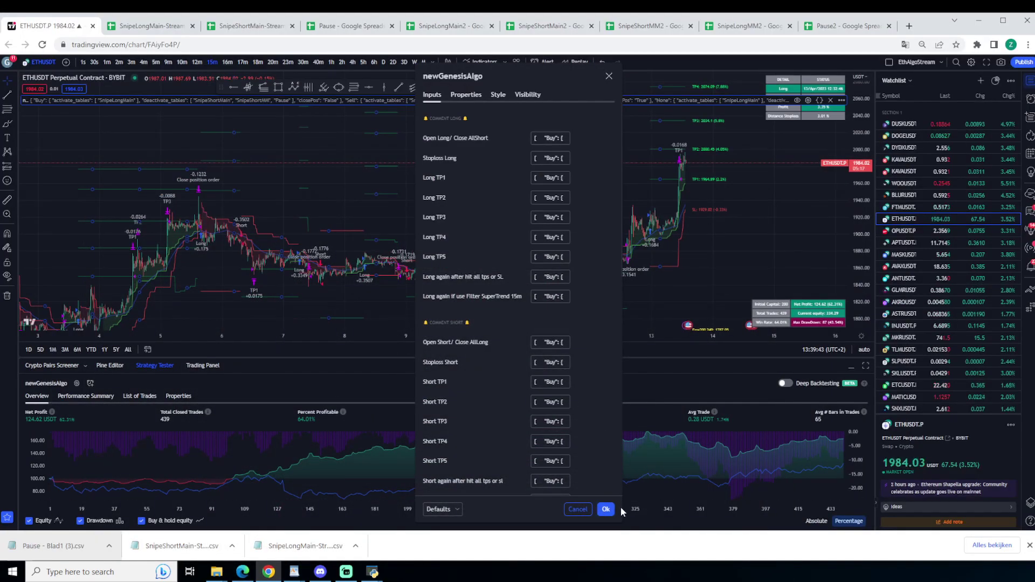
{"action": "left_click", "coordinate": [605, 510]}
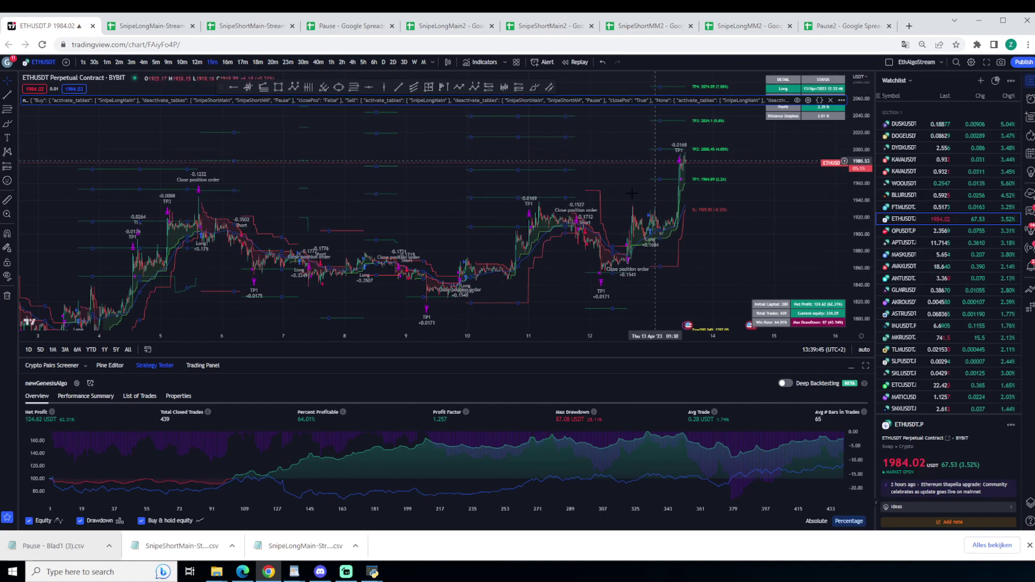
{"action": "double_click", "coordinate": [628, 273]}
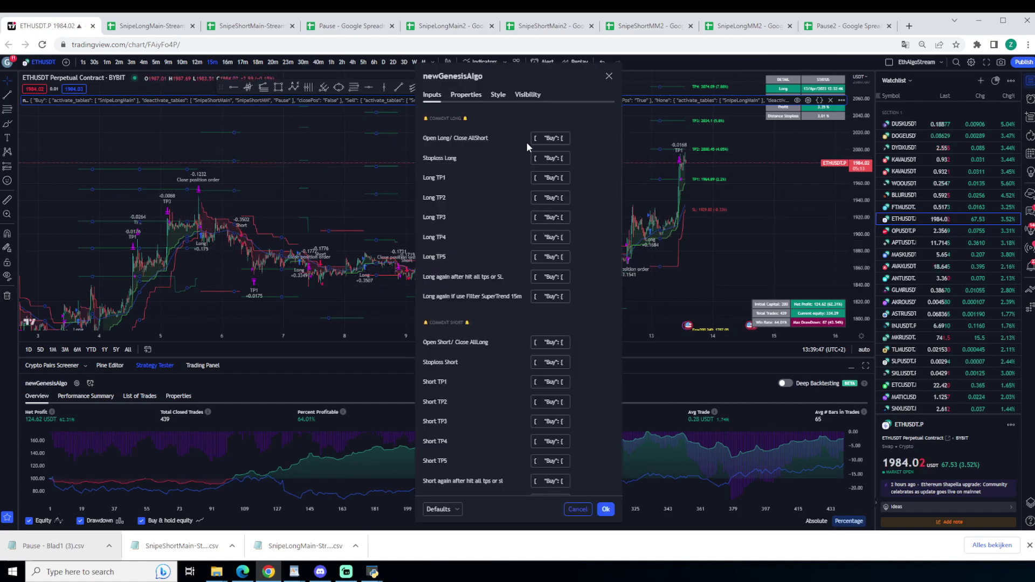
{"action": "left_click", "coordinate": [609, 76]}
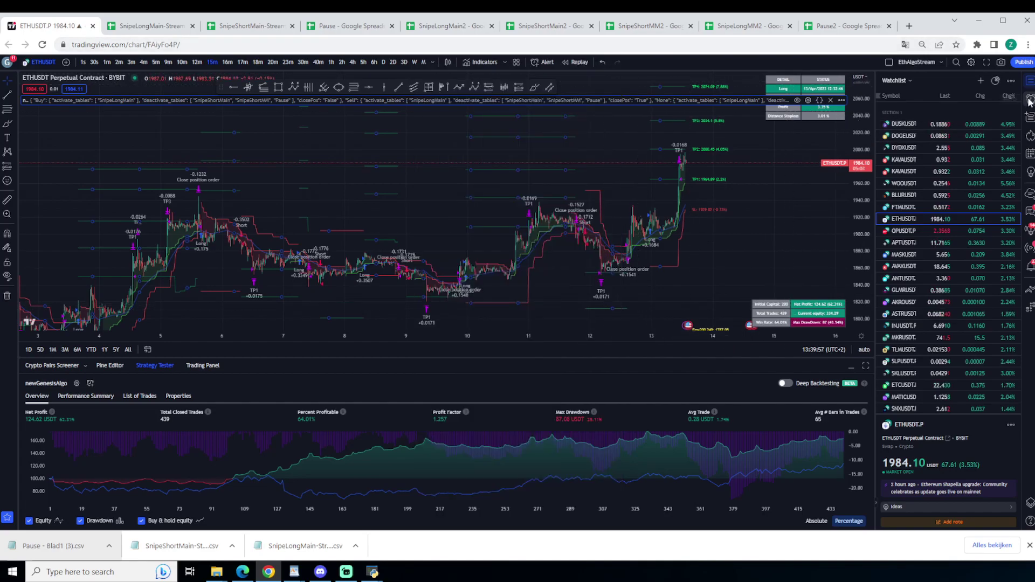
Step: Switch to the TESS Desktop Application, start its webhook and copy the generated webhook URL
{"action": "left_click", "coordinate": [373, 572]}
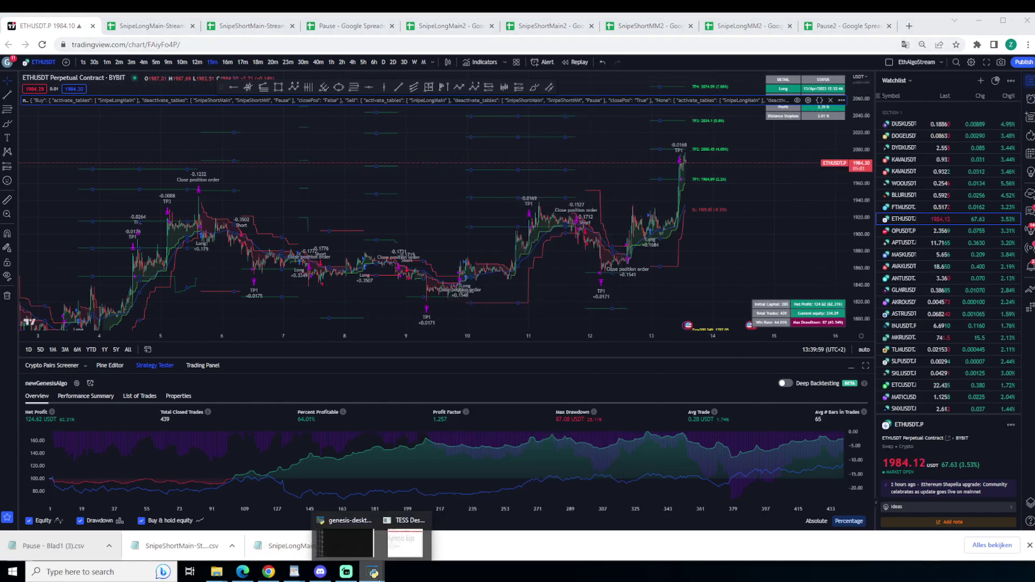
{"action": "left_click", "coordinate": [405, 541]}
{"action": "left_click", "coordinate": [702, 101]}
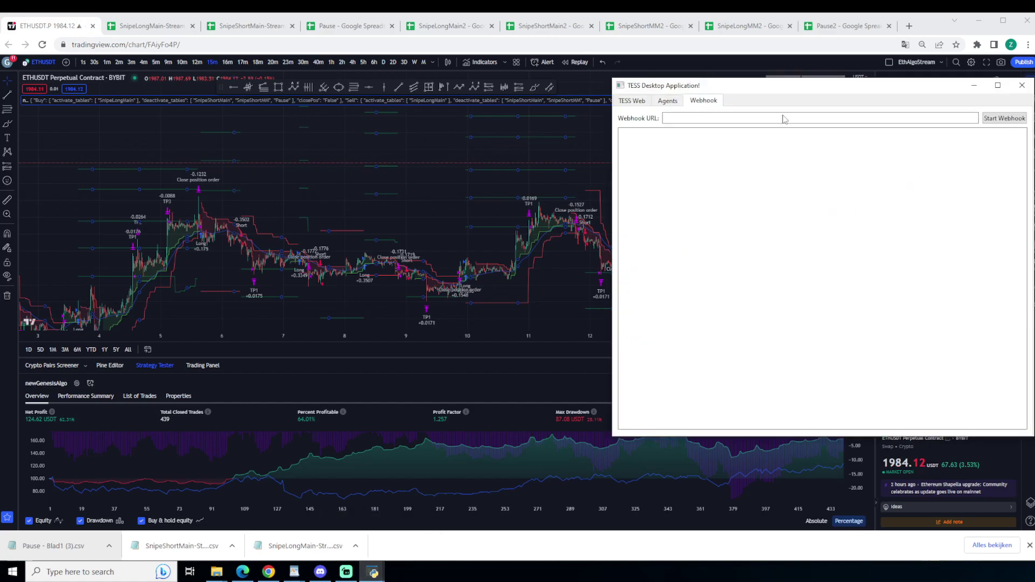
{"action": "left_click", "coordinate": [991, 120]}
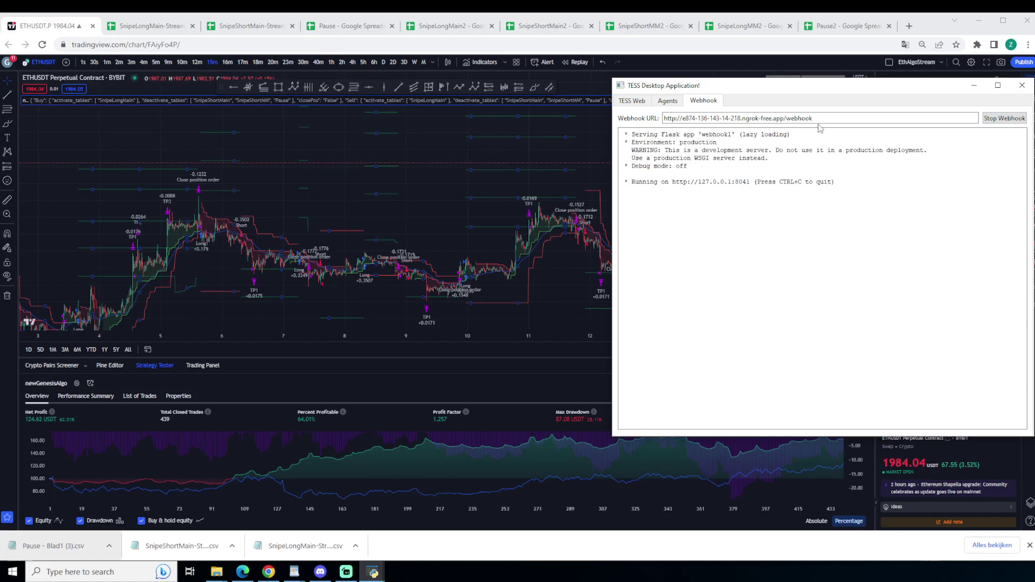
{"action": "double_click", "coordinate": [731, 118]}
{"action": "key", "text": "ctrl+c"}
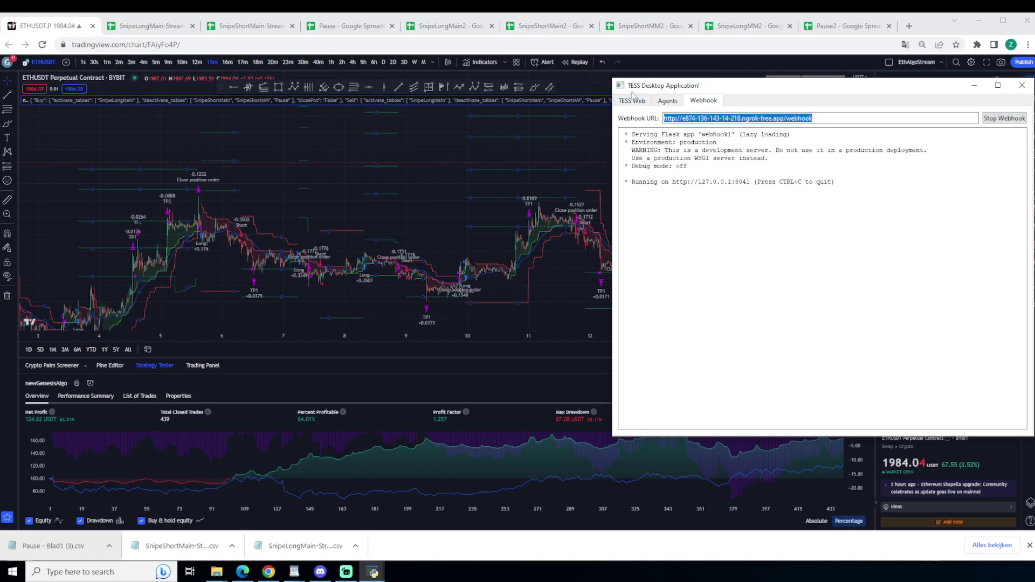
Step: Back in TradingView, start a new ETHUSDT.P alert with newGenesisAlgo as its condition and clear the default message
{"action": "left_click", "coordinate": [551, 209]}
{"action": "left_click", "coordinate": [1030, 99]}
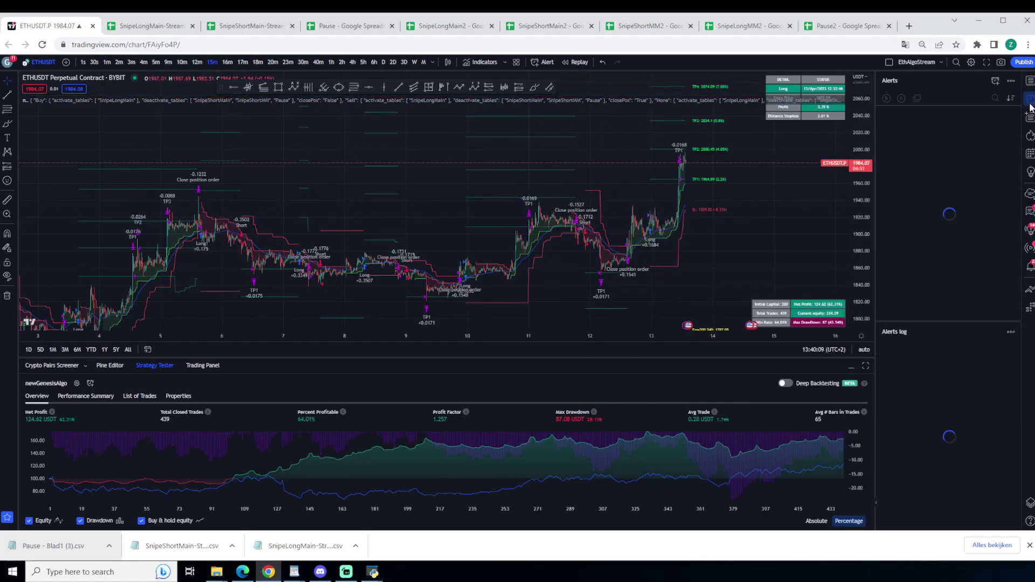
{"action": "left_click", "coordinate": [995, 81]}
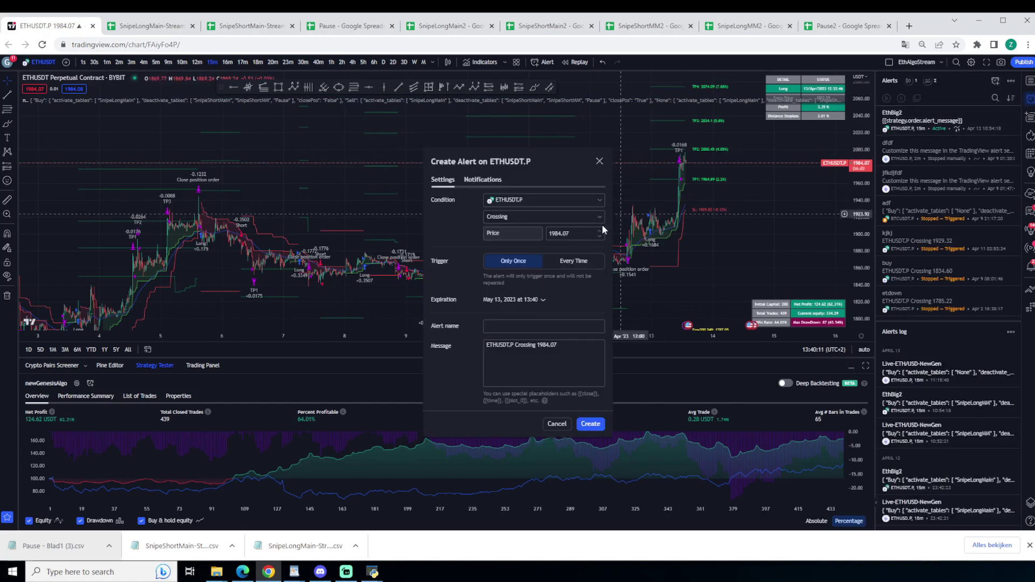
{"action": "left_click", "coordinate": [547, 201]}
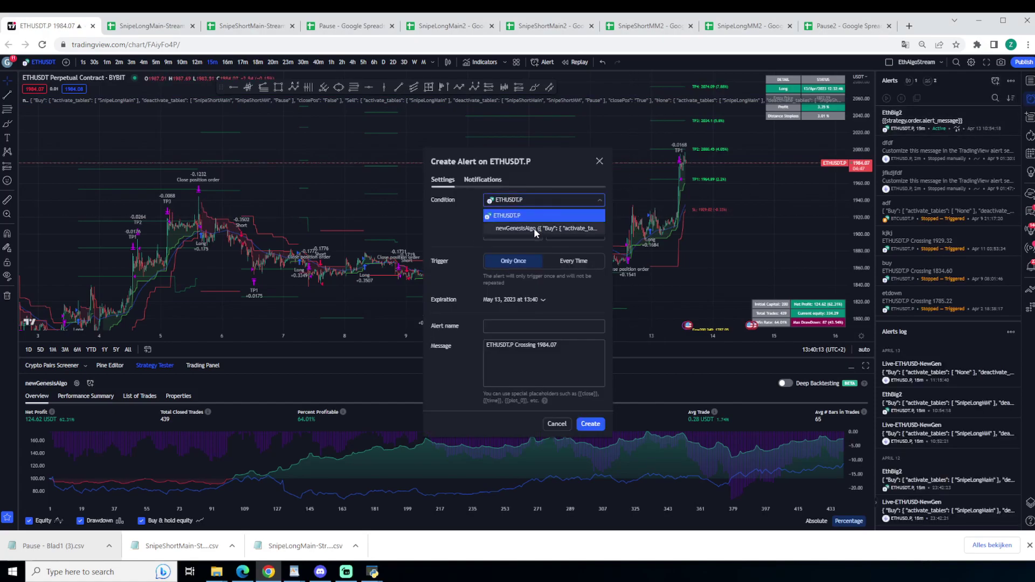
{"action": "left_click", "coordinate": [512, 201]}
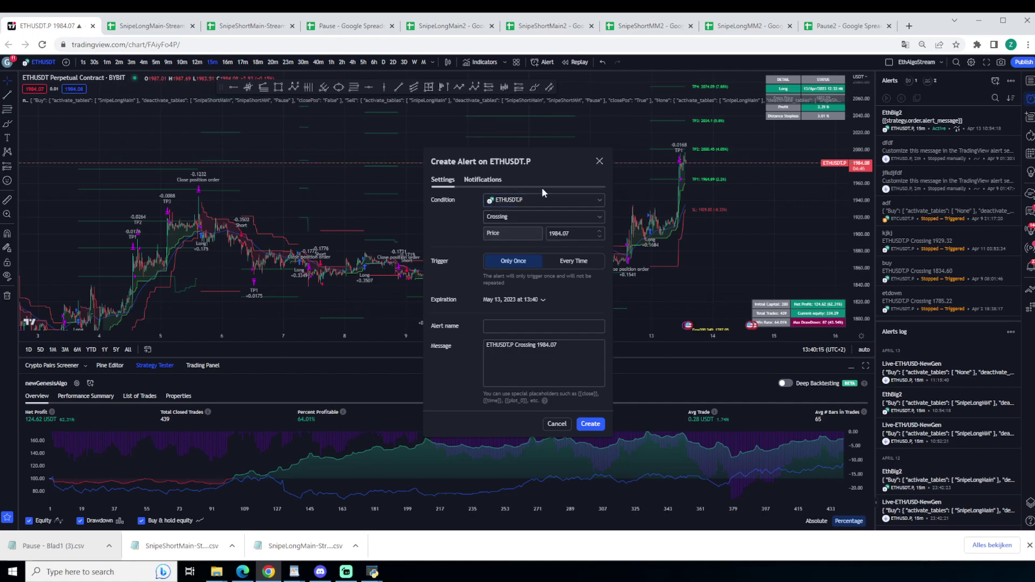
{"action": "left_click", "coordinate": [535, 199]}
{"action": "left_click", "coordinate": [523, 228]}
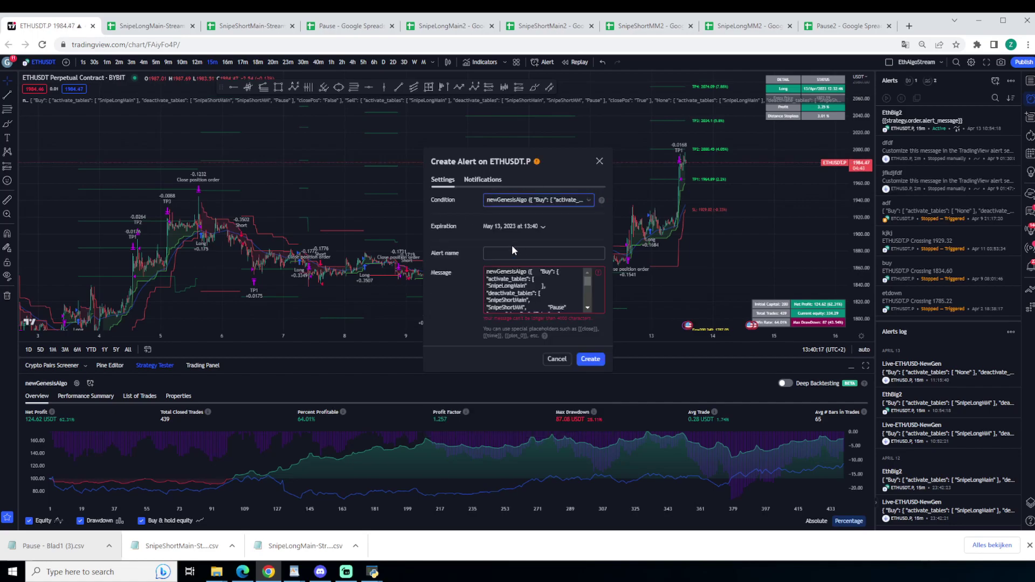
{"action": "left_click", "coordinate": [564, 307]}
{"action": "key", "text": "ctrl+a"}
{"action": "key", "text": "BackSpace"}
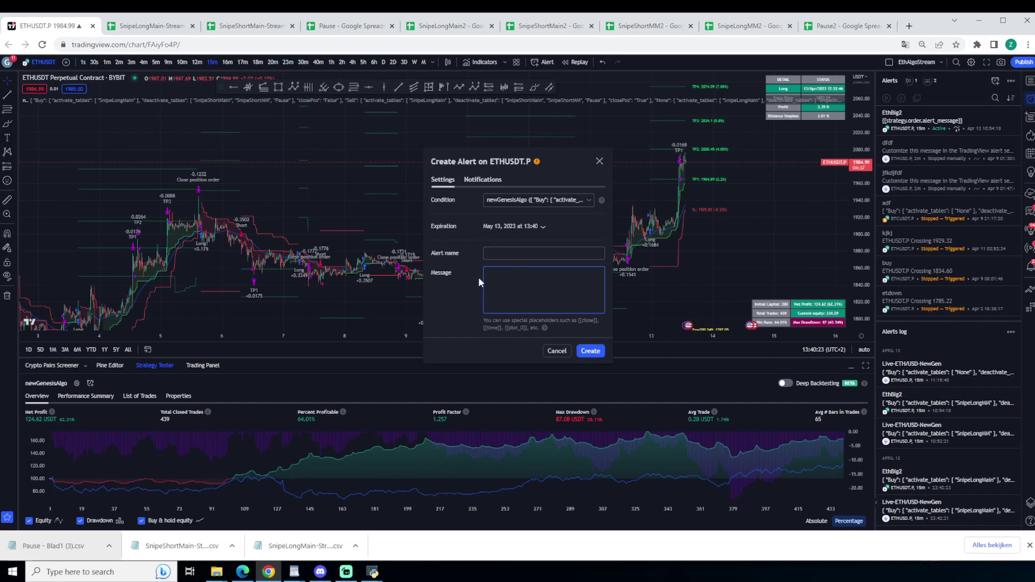
Step: Replace the webhook URL in the alert's notification options with the one copied from TESS
{"action": "left_click", "coordinate": [480, 179]}
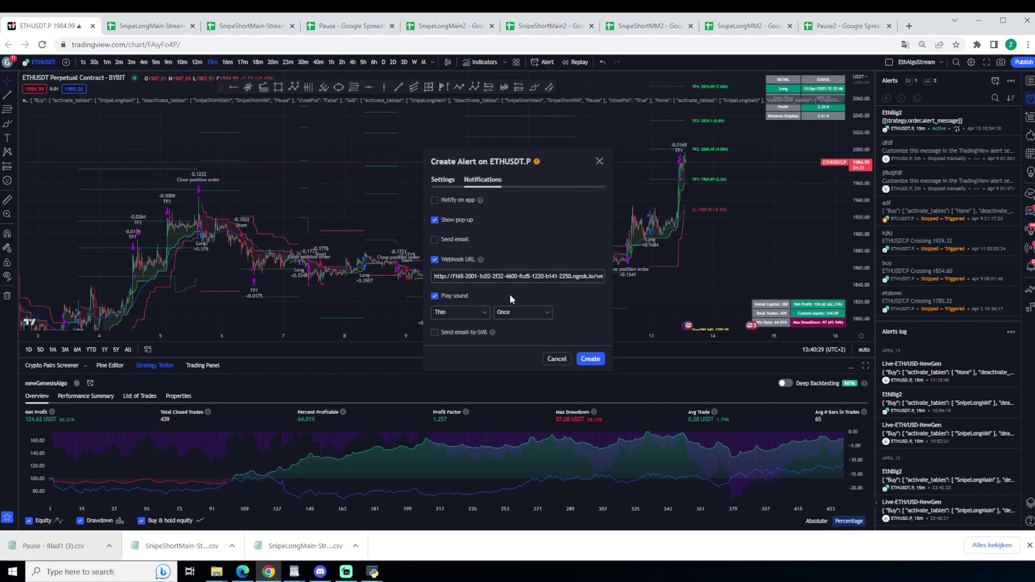
{"action": "left_click_drag", "start_coordinate": [436, 276], "coordinate": [687, 290]}
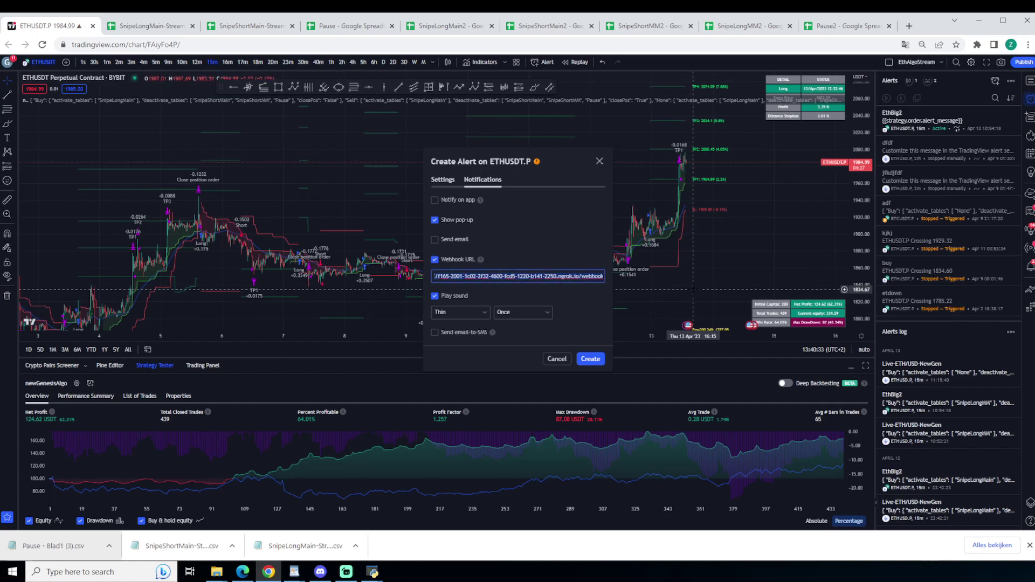
{"action": "key", "text": "ctrl+v"}
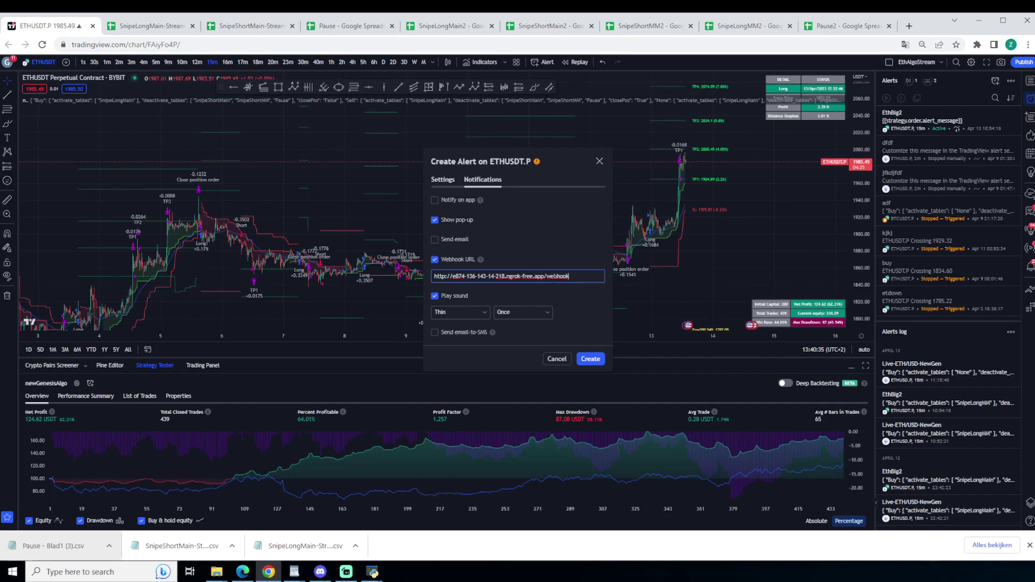
{"action": "left_click", "coordinate": [372, 571]}
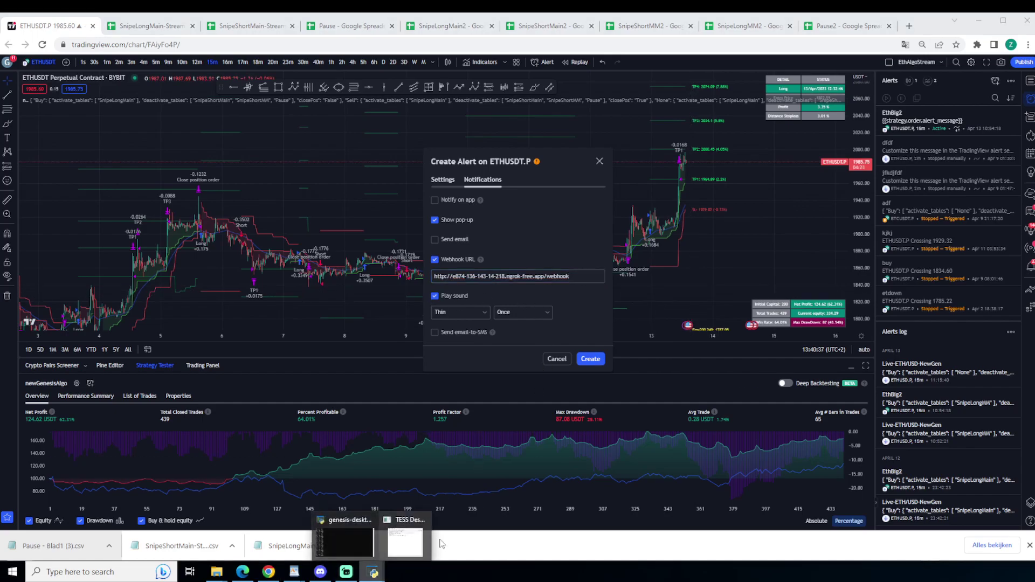
{"action": "left_click", "coordinate": [420, 537]}
{"action": "left_click", "coordinate": [452, 276]}
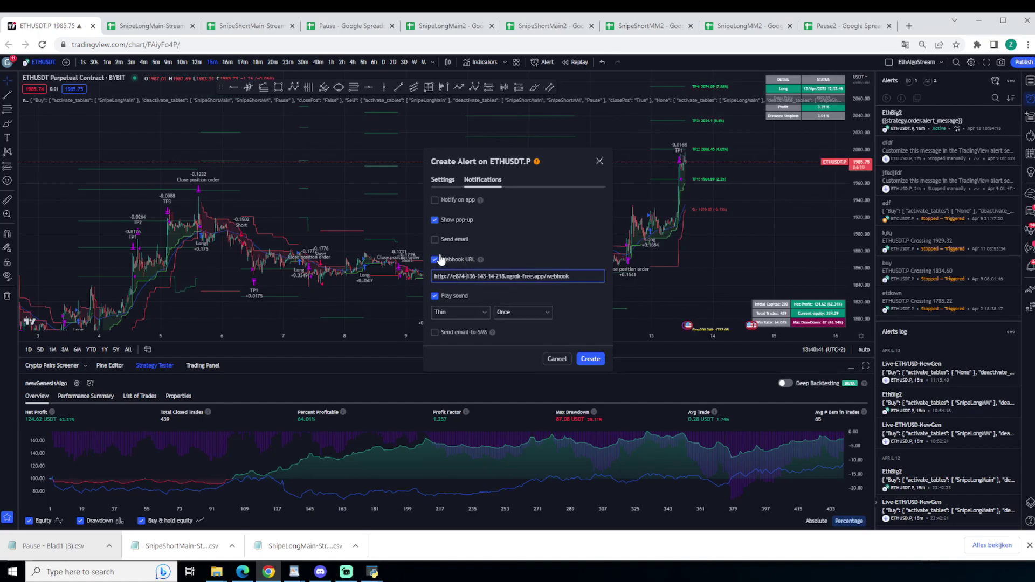
Step: Name the new alert "Test-EThereum" in its general settings
{"action": "left_click", "coordinate": [441, 179]}
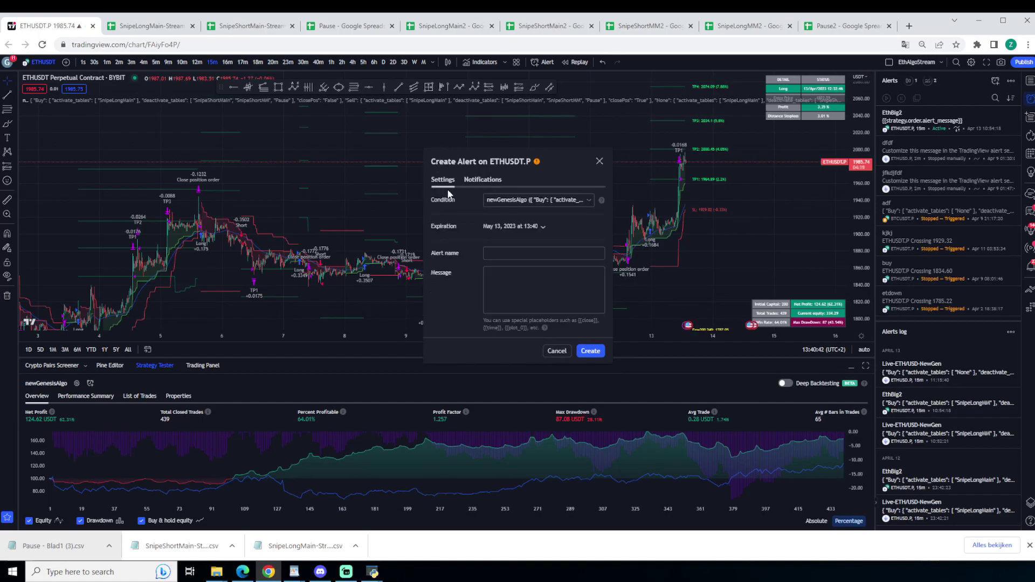
{"action": "left_click", "coordinate": [520, 255]}
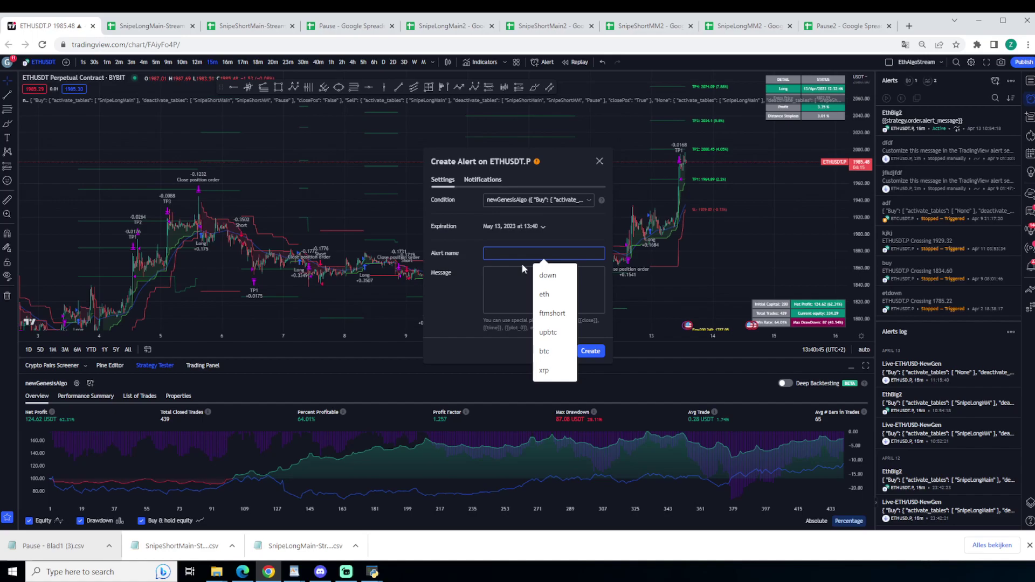
{"action": "type", "text": "TestT"}
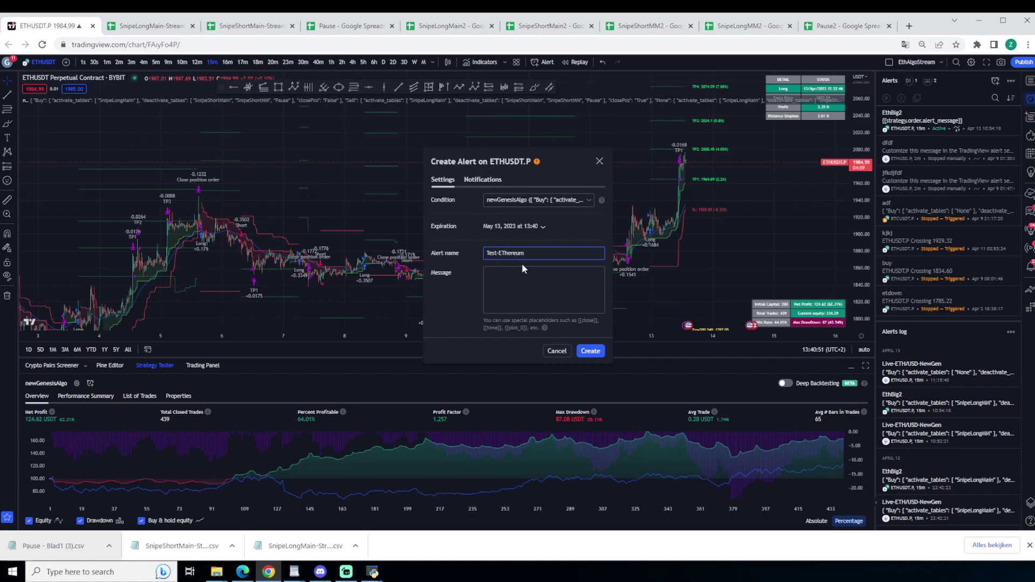
{"action": "key", "text": "Tab"}
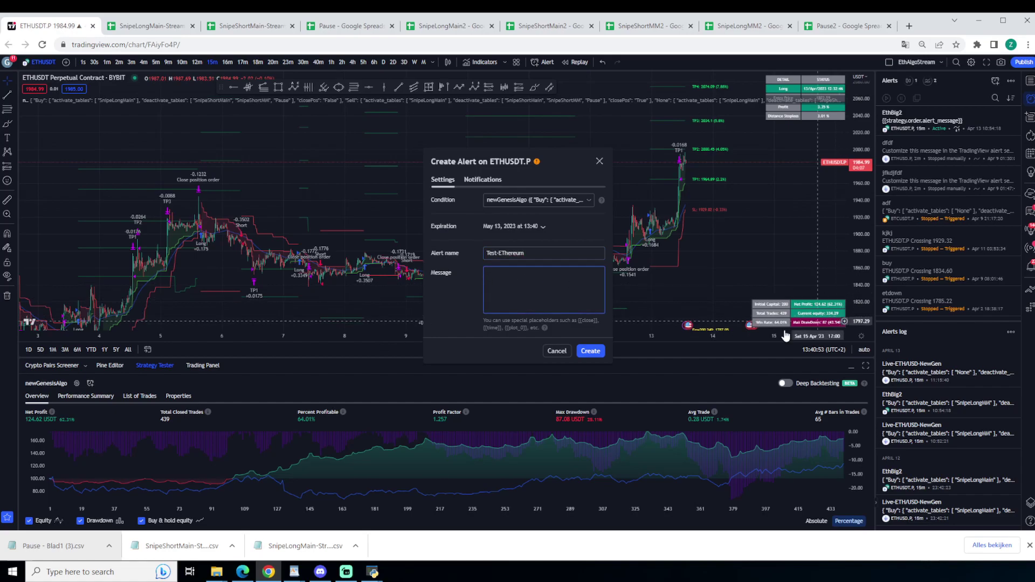
Step: Copy the {{strategy.order.alert_message}} placeholder from the help article on variable values and paste it as the alert's message
{"action": "left_click", "coordinate": [545, 328]}
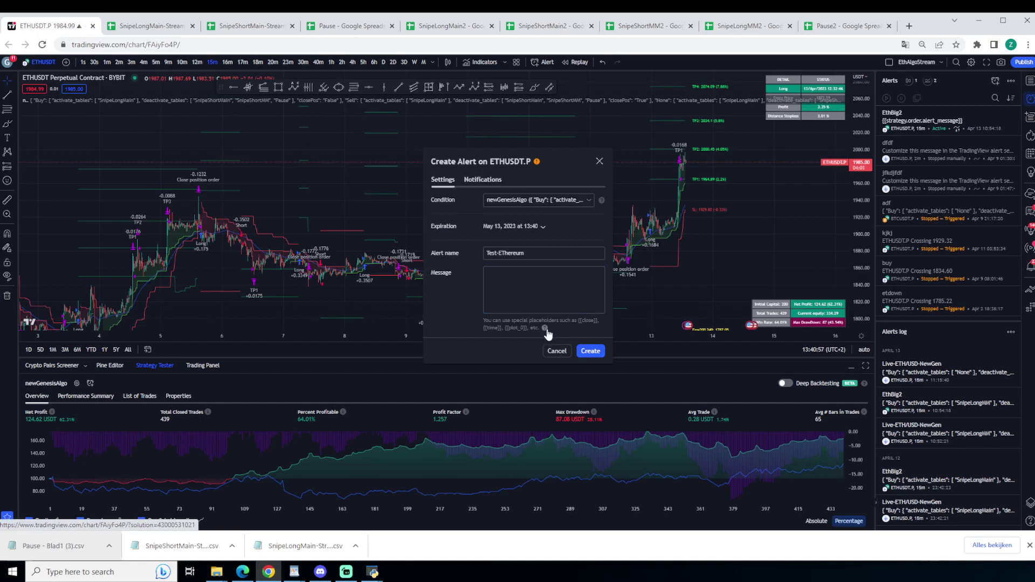
{"action": "left_click", "coordinate": [545, 327]}
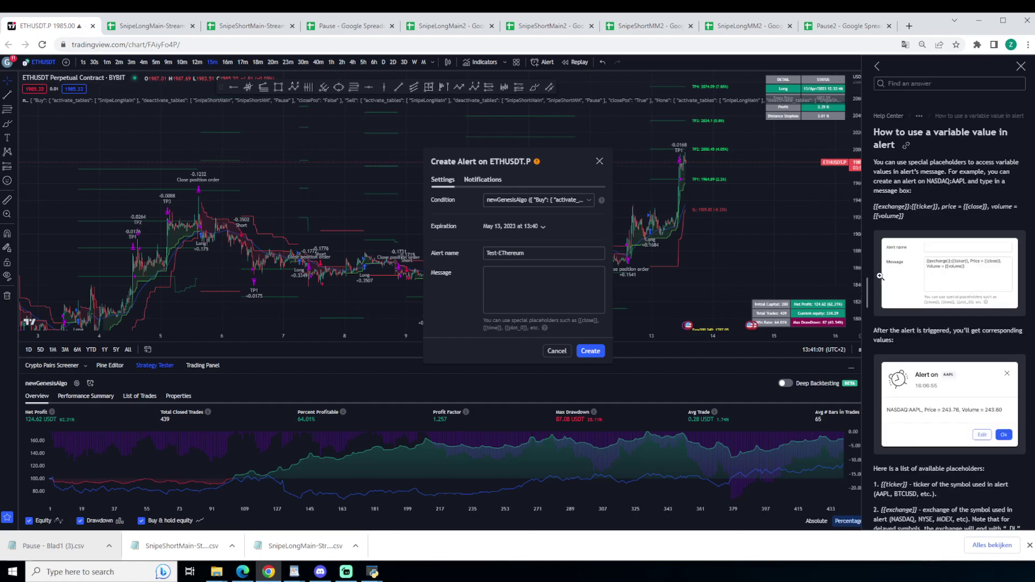
{"action": "scroll", "coordinate": [868, 279], "scroll_direction": "down", "scroll_amount": 3}
{"action": "scroll", "coordinate": [949, 302], "scroll_direction": "down", "scroll_amount": 7}
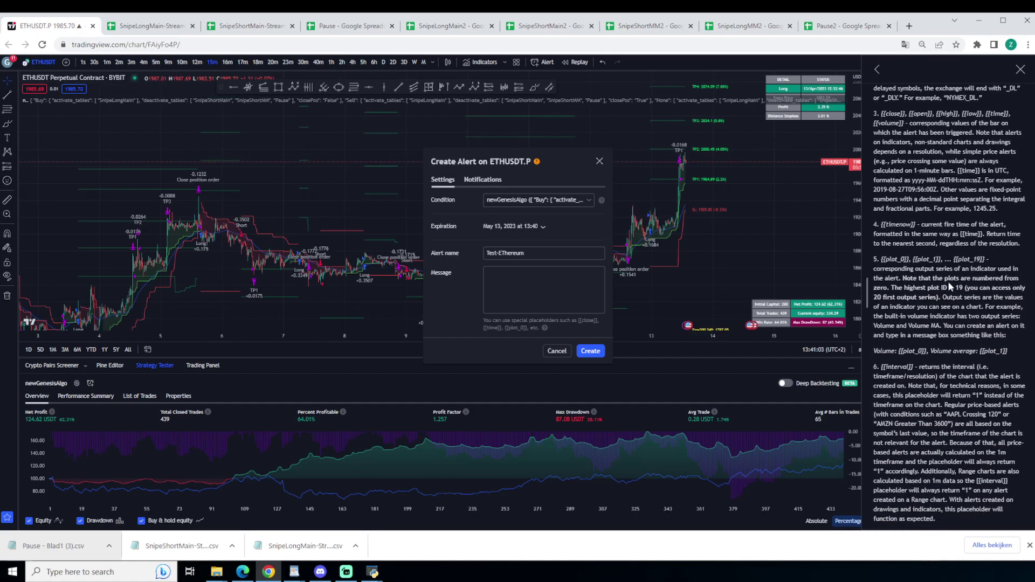
{"action": "scroll", "coordinate": [948, 286], "scroll_direction": "down", "scroll_amount": 4}
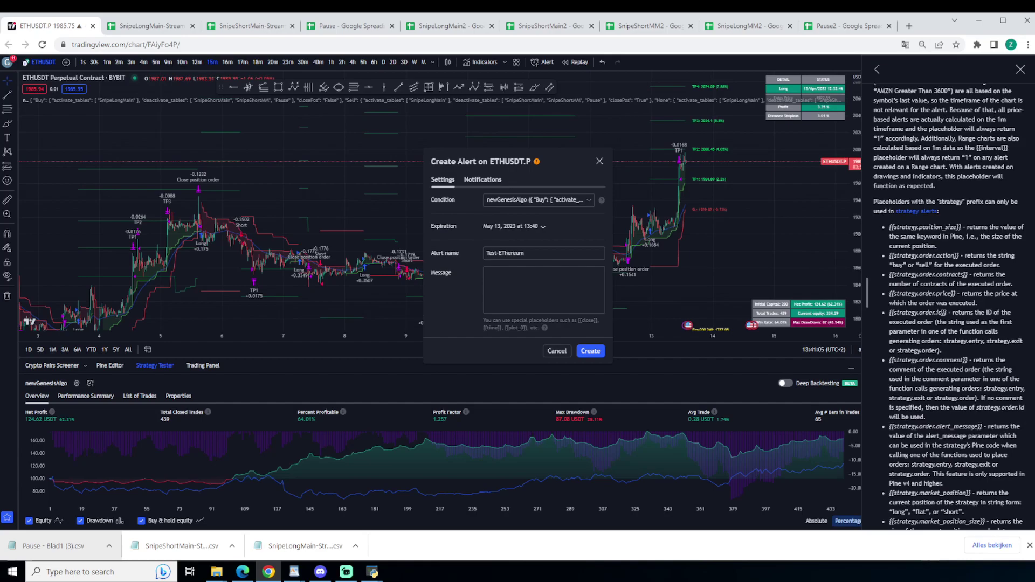
{"action": "scroll", "coordinate": [948, 302], "scroll_direction": "down", "scroll_amount": 2}
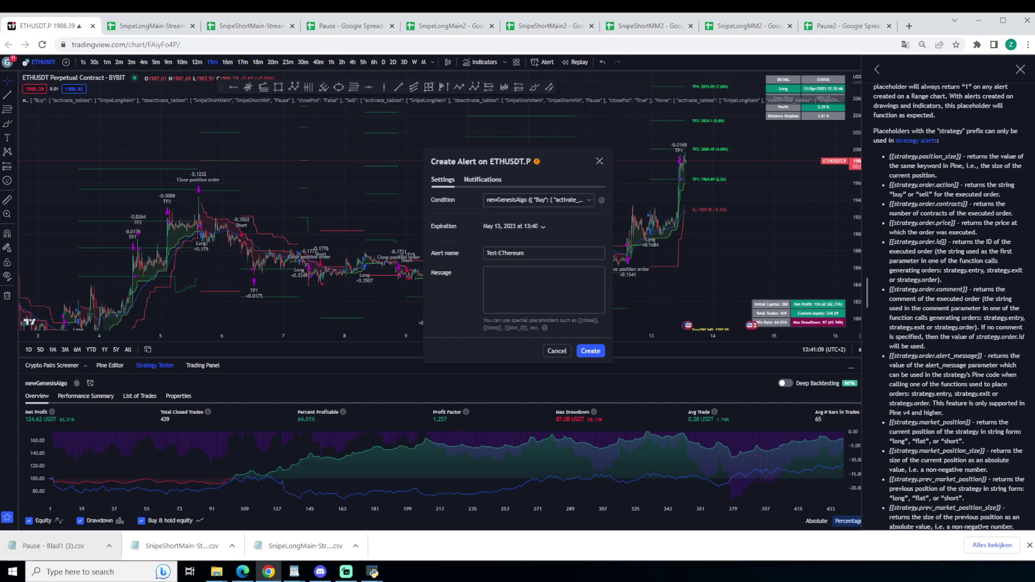
{"action": "left_click_drag", "start_coordinate": [982, 356], "coordinate": [884, 361]}
{"action": "key", "text": "ctrl+c"}
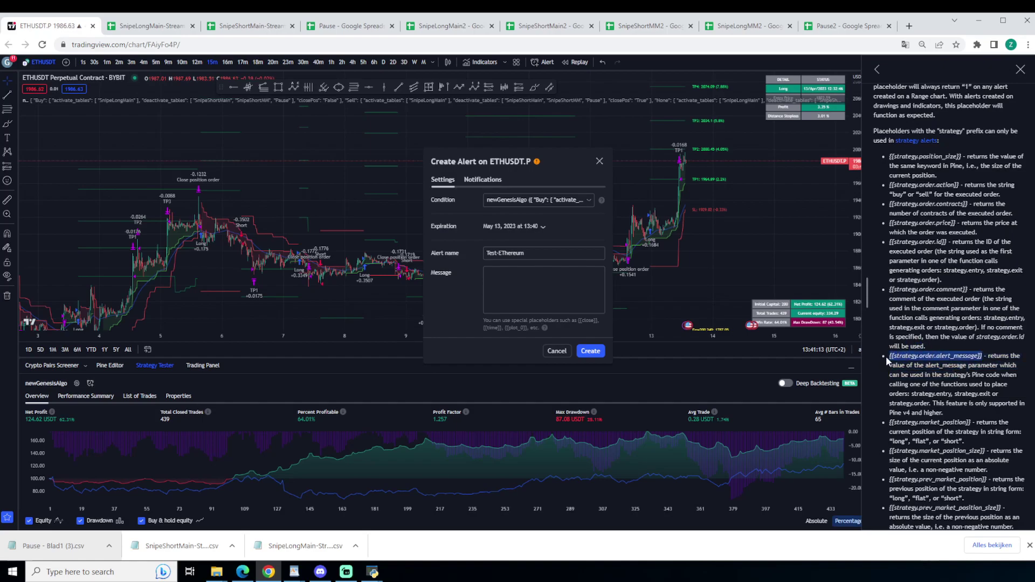
{"action": "left_click", "coordinate": [484, 309]}
{"action": "key", "text": "ctrl+v"}
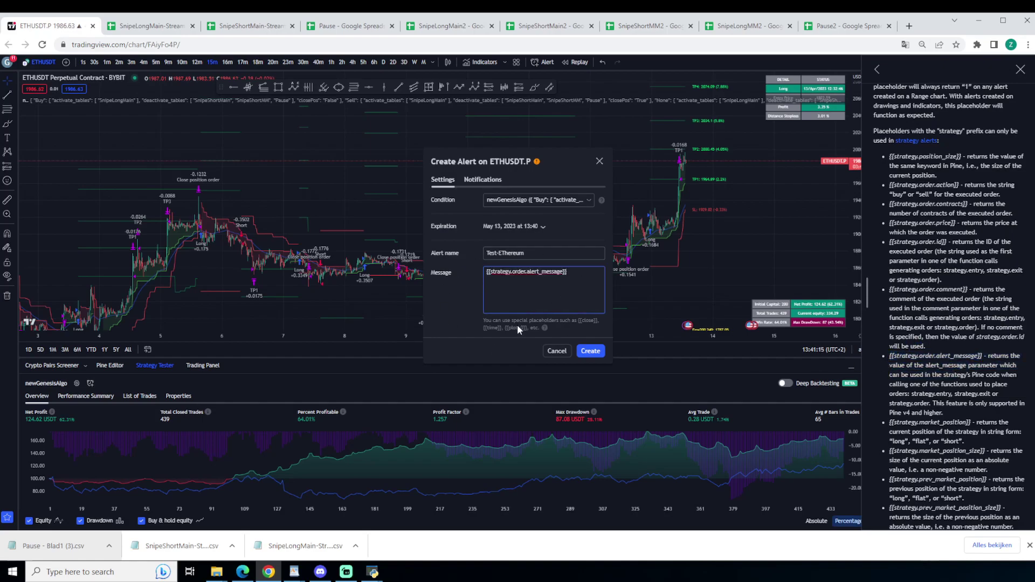
Step: Check the Test-EThereum alert's webhook and message settings, create the alert and close the help article
{"action": "left_click", "coordinate": [486, 180]}
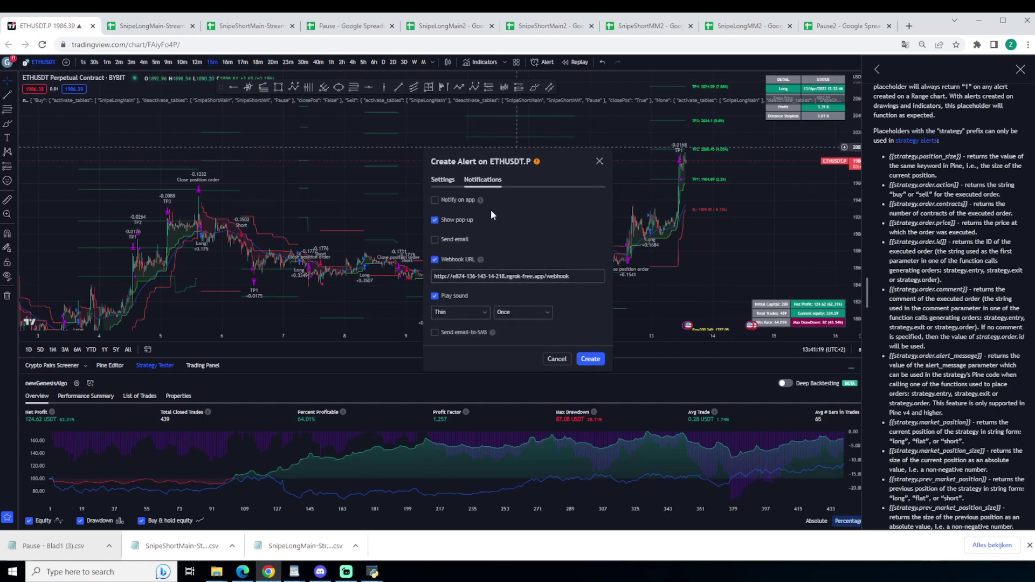
{"action": "left_click", "coordinate": [443, 179]}
{"action": "left_click_drag", "start_coordinate": [509, 271], "coordinate": [554, 278]}
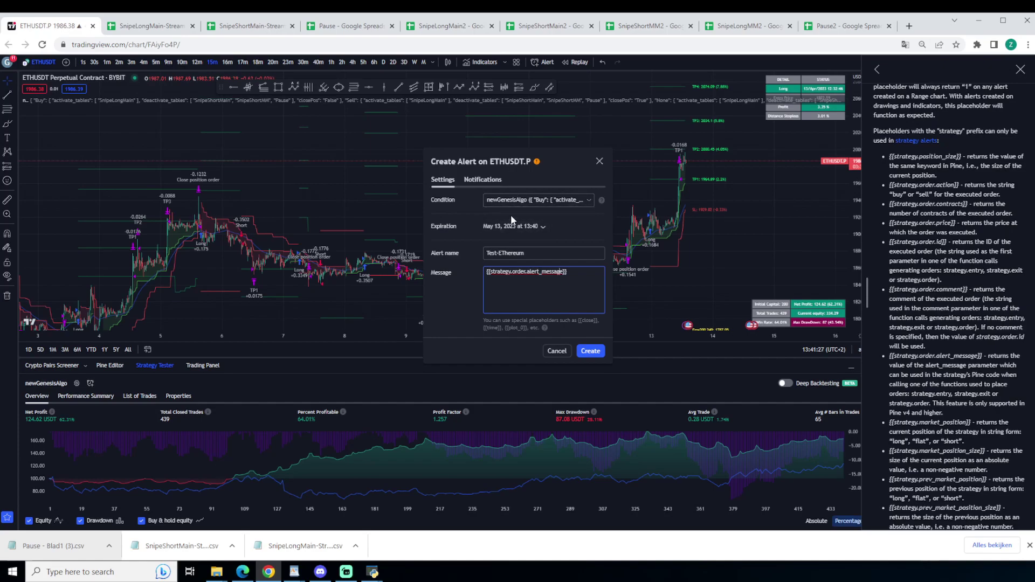
{"action": "left_click", "coordinate": [589, 351]}
{"action": "left_click", "coordinate": [1021, 69]}
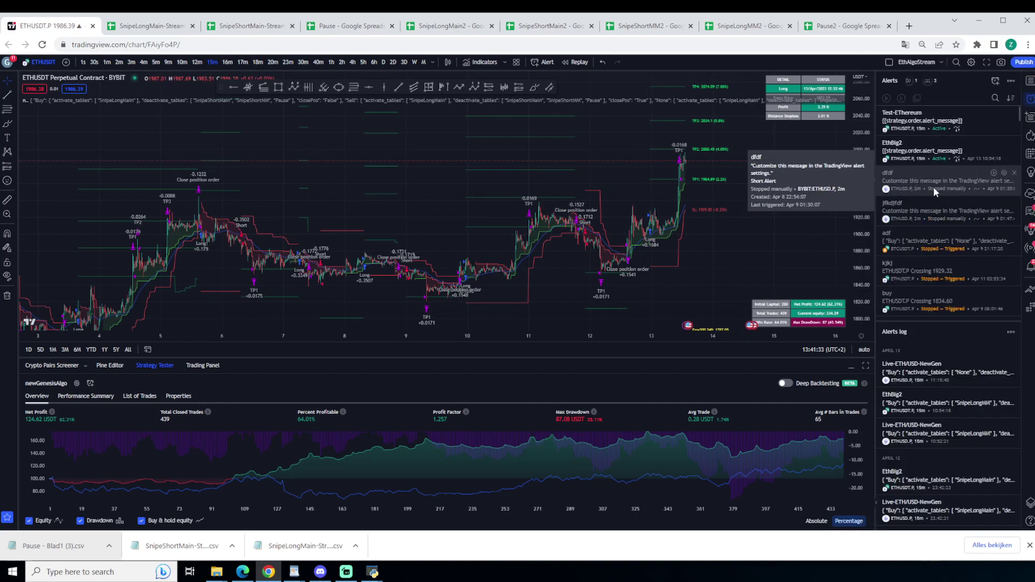
{"action": "scroll", "coordinate": [510, 226], "scroll_direction": "up", "scroll_amount": 3}
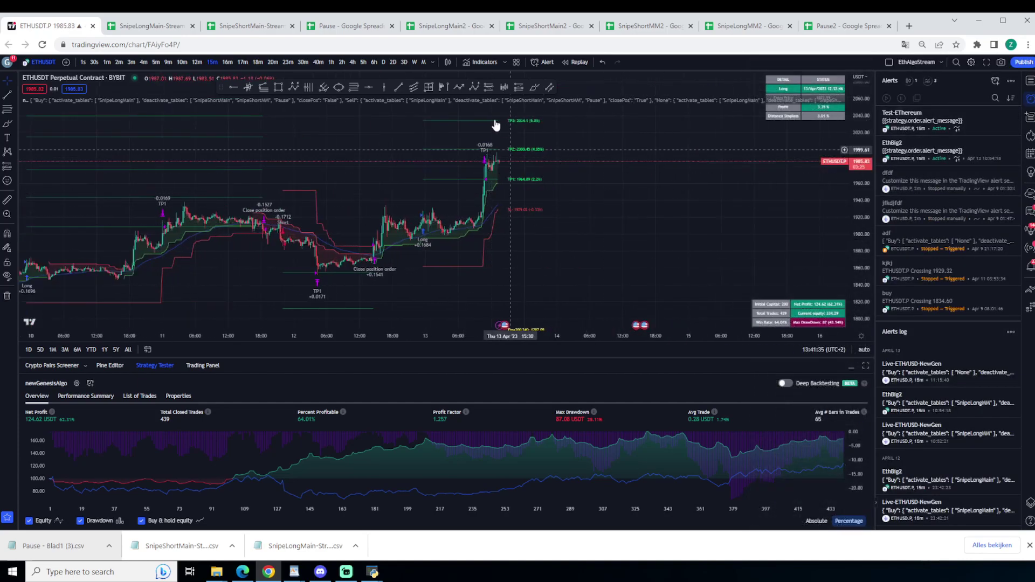
{"action": "left_click_drag", "start_coordinate": [574, 227], "coordinate": [697, 189]}
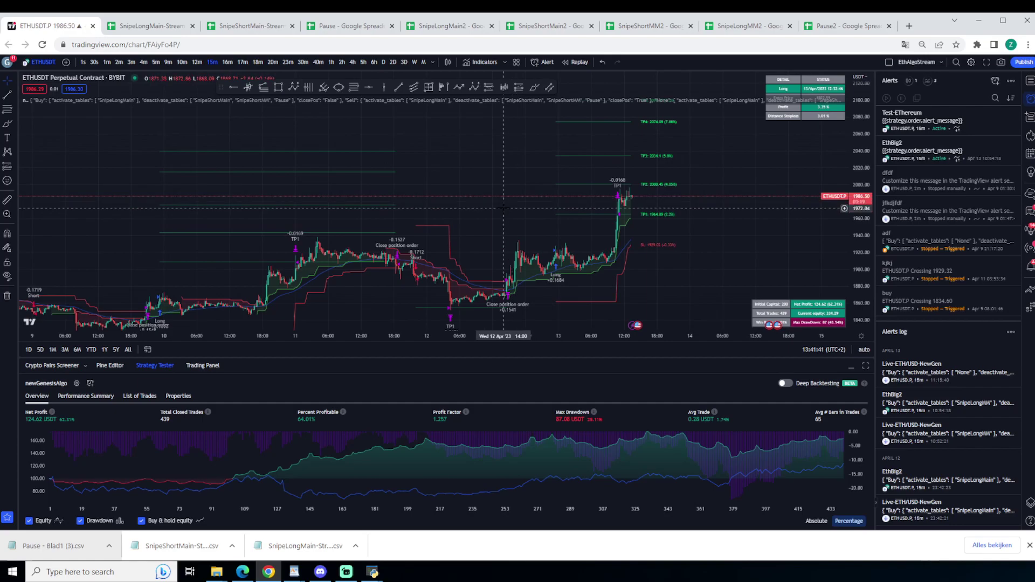
{"action": "left_click_drag", "start_coordinate": [499, 230], "coordinate": [476, 192]}
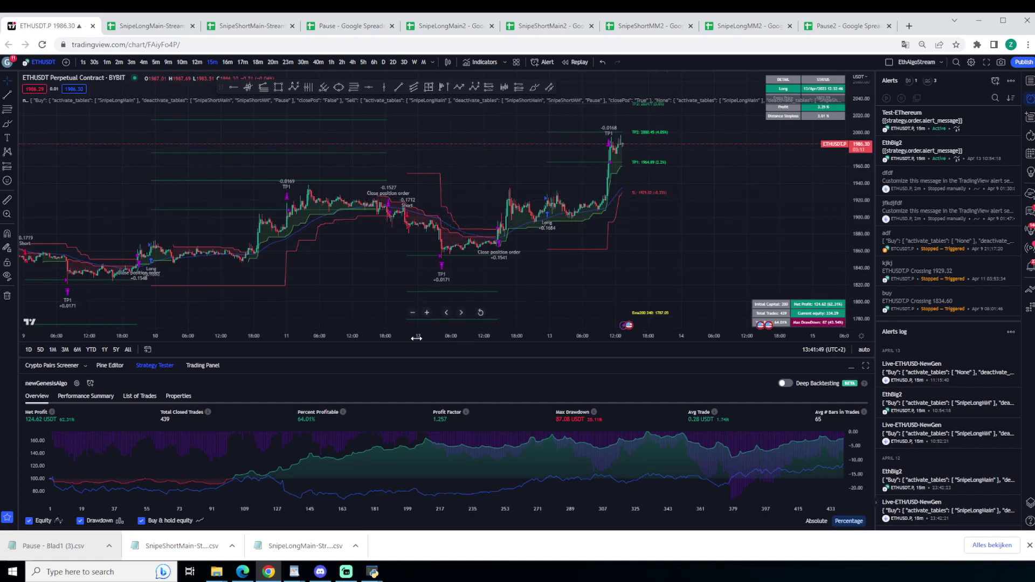
{"action": "left_click", "coordinate": [320, 571]}
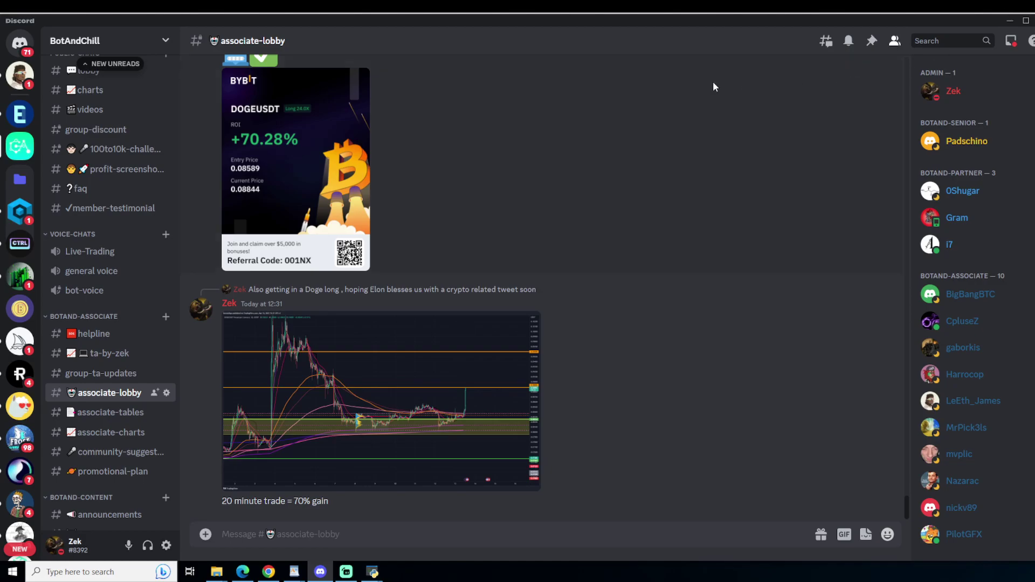
{"action": "left_click", "coordinate": [1010, 21]}
{"action": "double_click", "coordinate": [540, 232]}
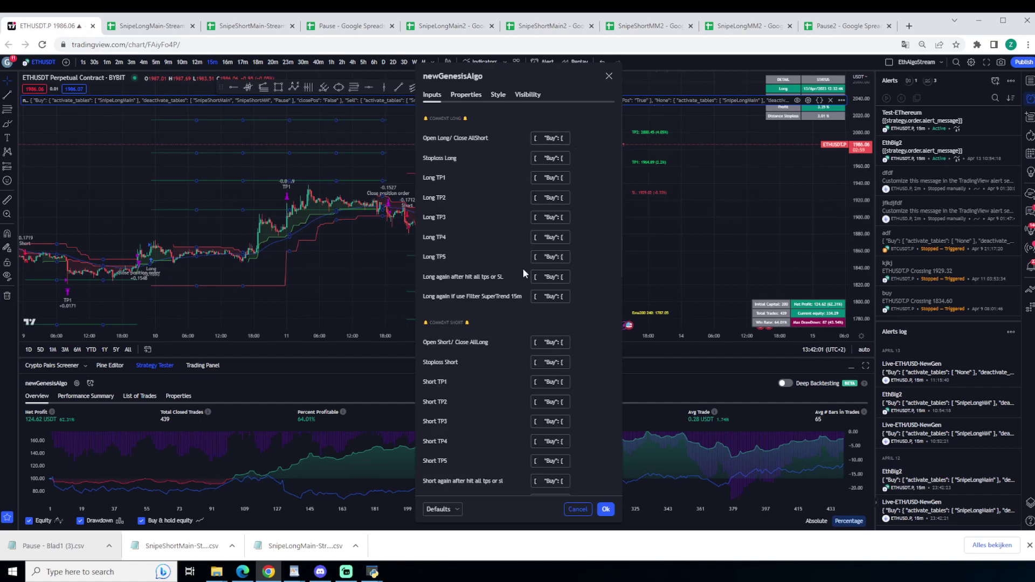
{"action": "left_click", "coordinate": [609, 77]}
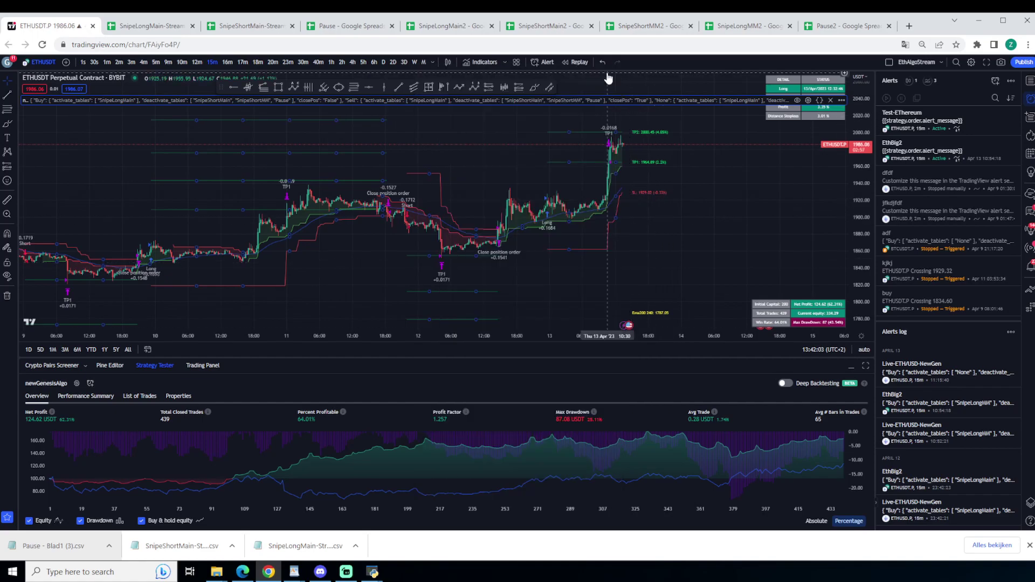
Step: Review the order tables in the SnipeLongMain2 and SnipeShortMain2 spreadsheets, and return to the ETHUSDT chart to relate them to its signals
{"action": "left_click", "coordinate": [445, 26]}
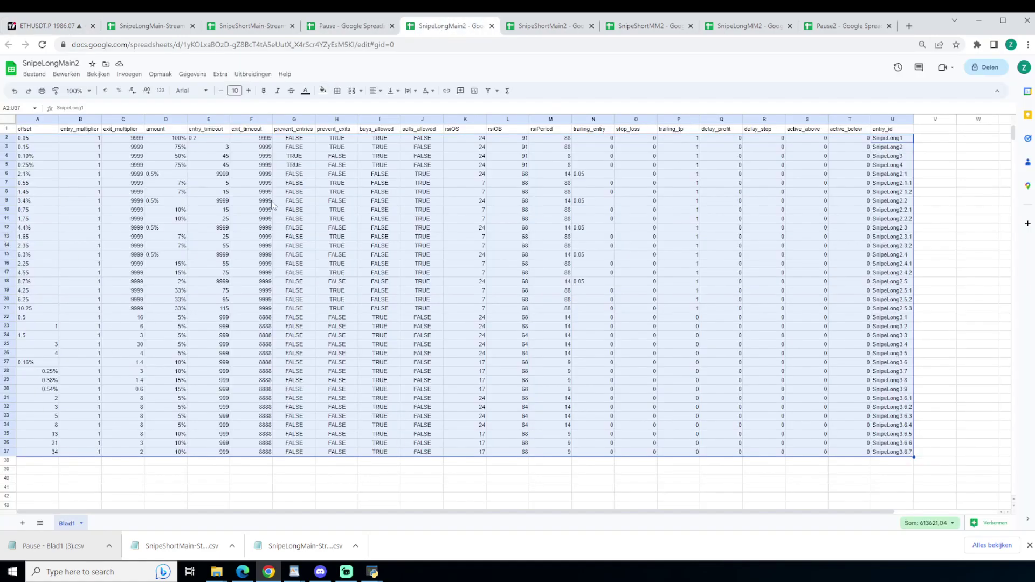
{"action": "left_click", "coordinate": [521, 25]}
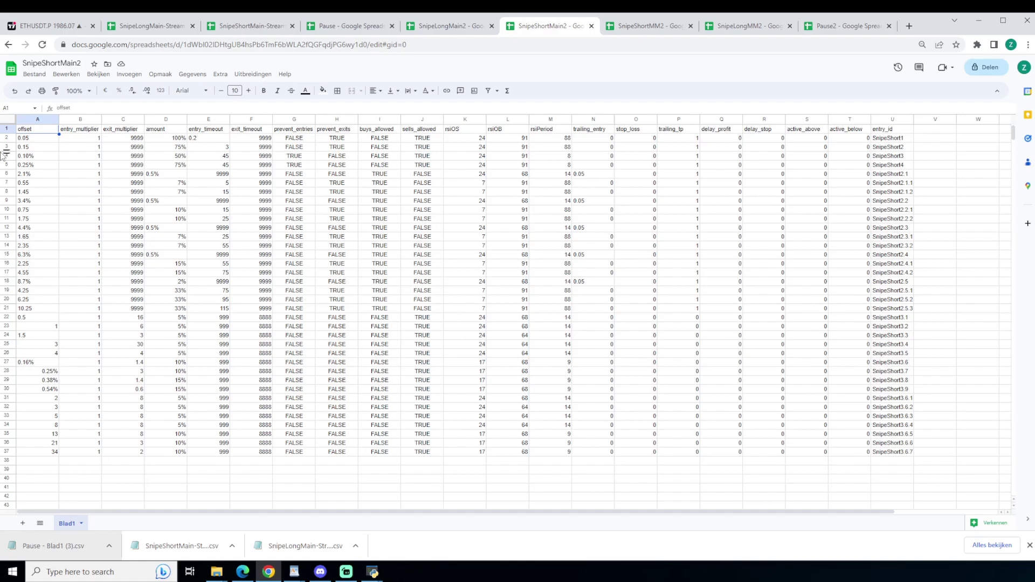
{"action": "left_click", "coordinate": [49, 25]}
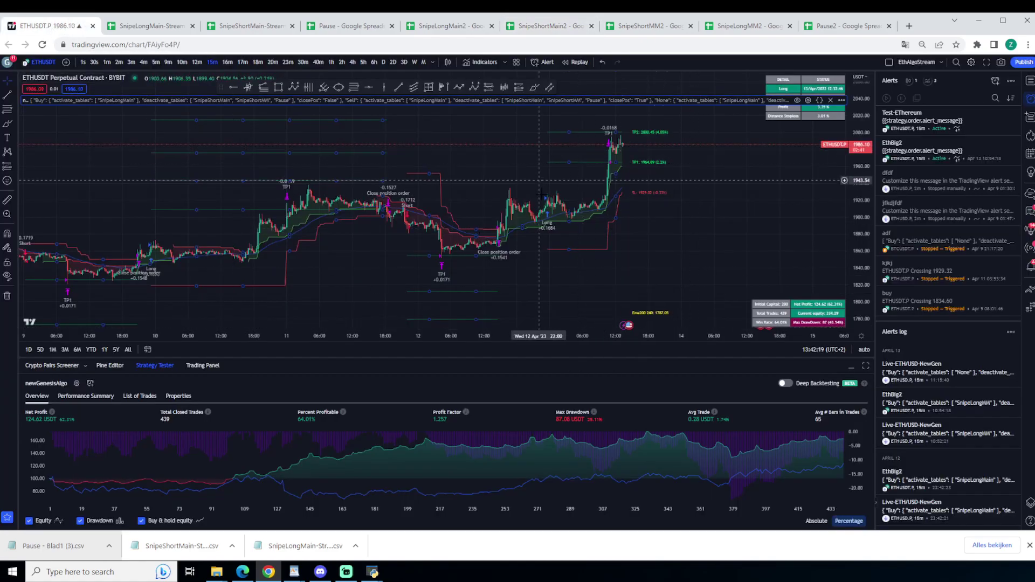
{"action": "scroll", "coordinate": [492, 296], "scroll_direction": "down", "scroll_amount": 5}
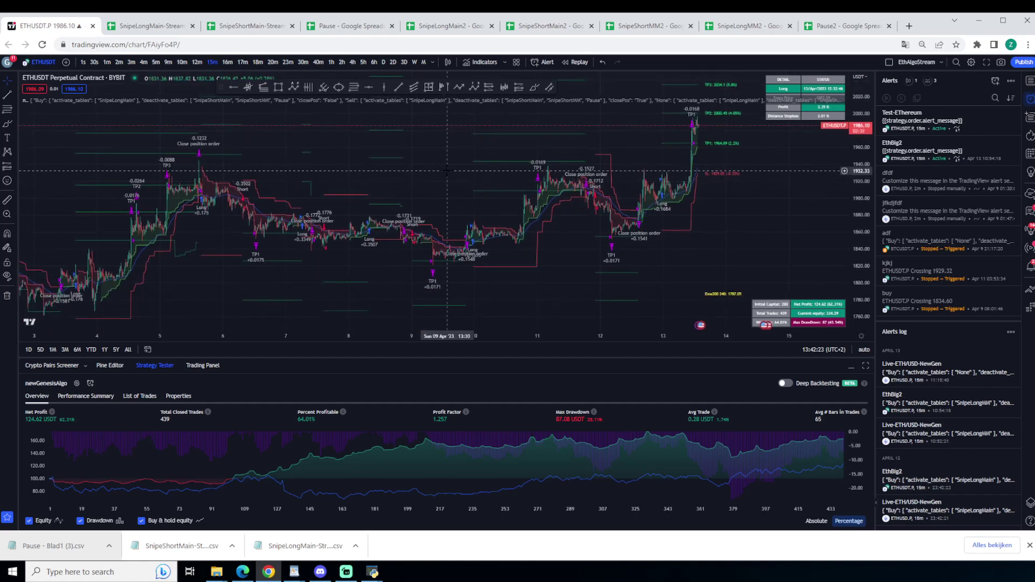
Step: Examine the market-making entries in the SnipeShortMM2 spreadsheet, highlighting rows 8 and 9, and return to the TradingView chart
{"action": "left_click", "coordinate": [639, 25]}
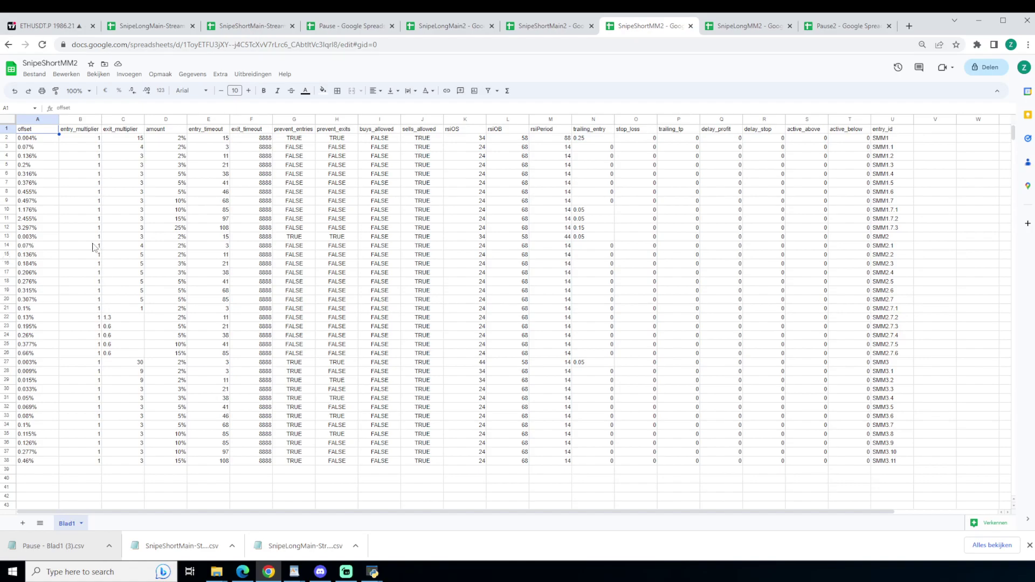
{"action": "left_click_drag", "start_coordinate": [38, 193], "coordinate": [926, 202]}
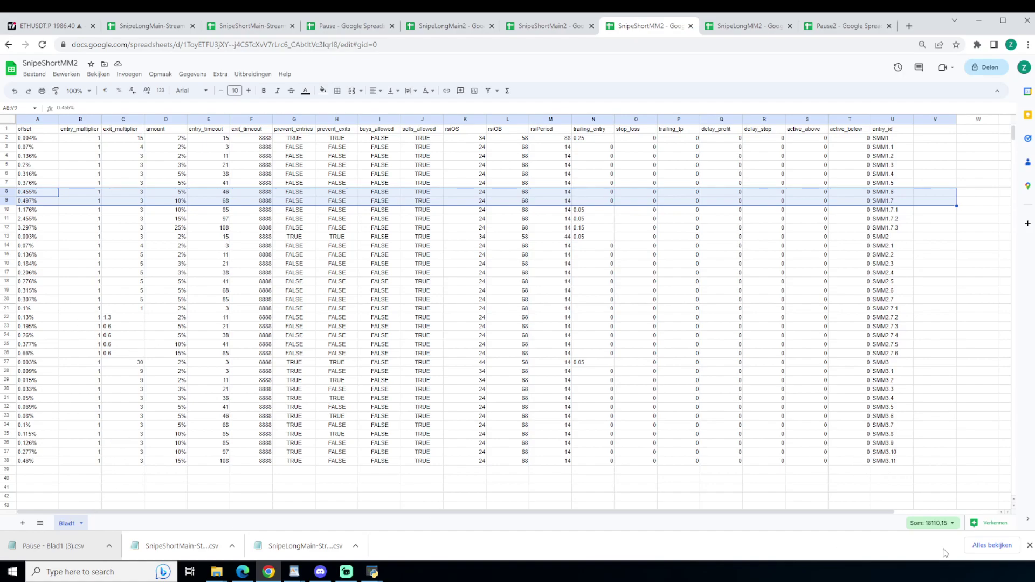
{"action": "left_click", "coordinate": [1029, 545]}
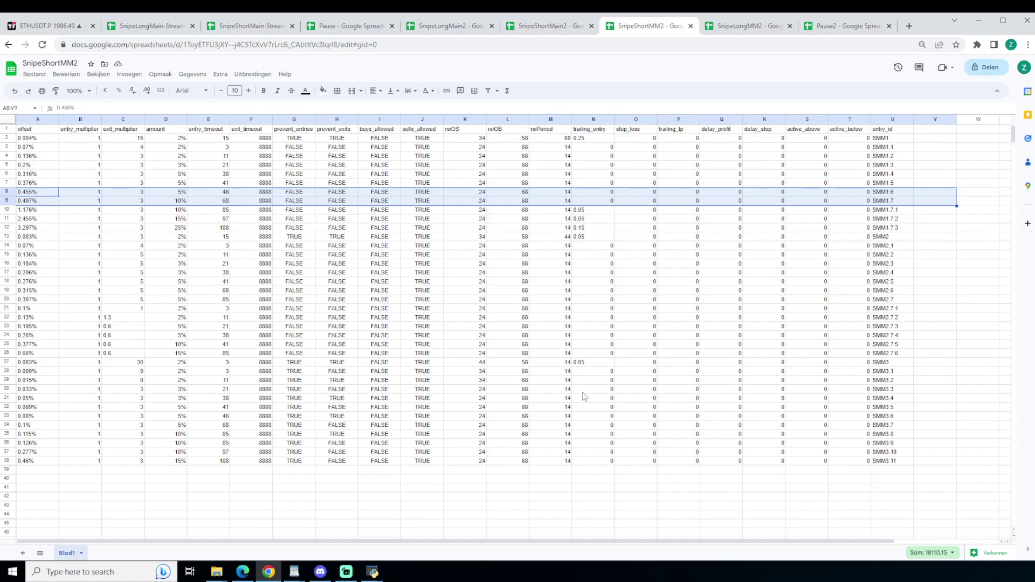
{"action": "left_click", "coordinate": [52, 29]}
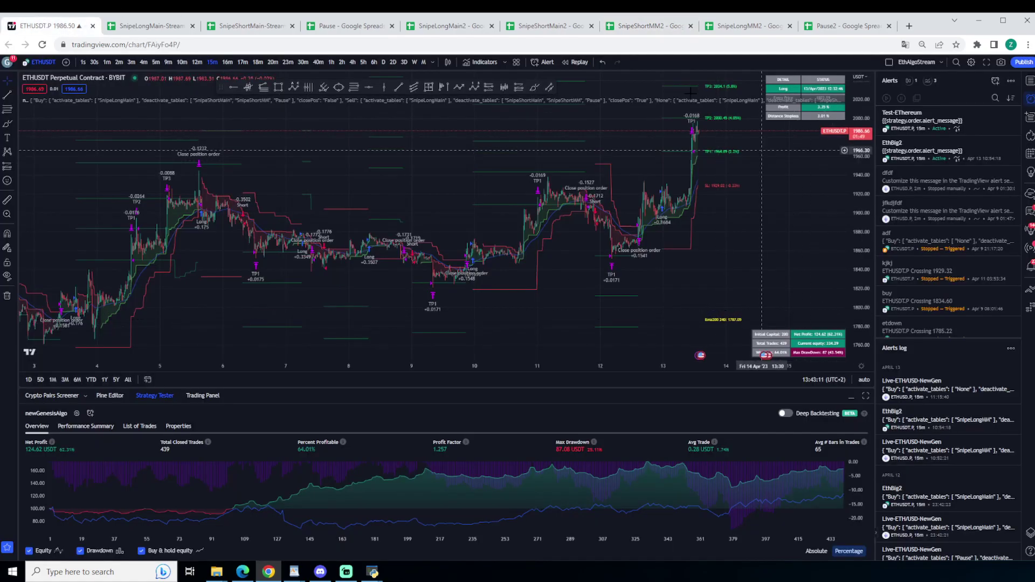
Step: Enable Deep Backtesting for newGenesisAlgo and generate a report starting from 2020-10-21
{"action": "scroll", "coordinate": [759, 248], "scroll_direction": "down", "scroll_amount": 3}
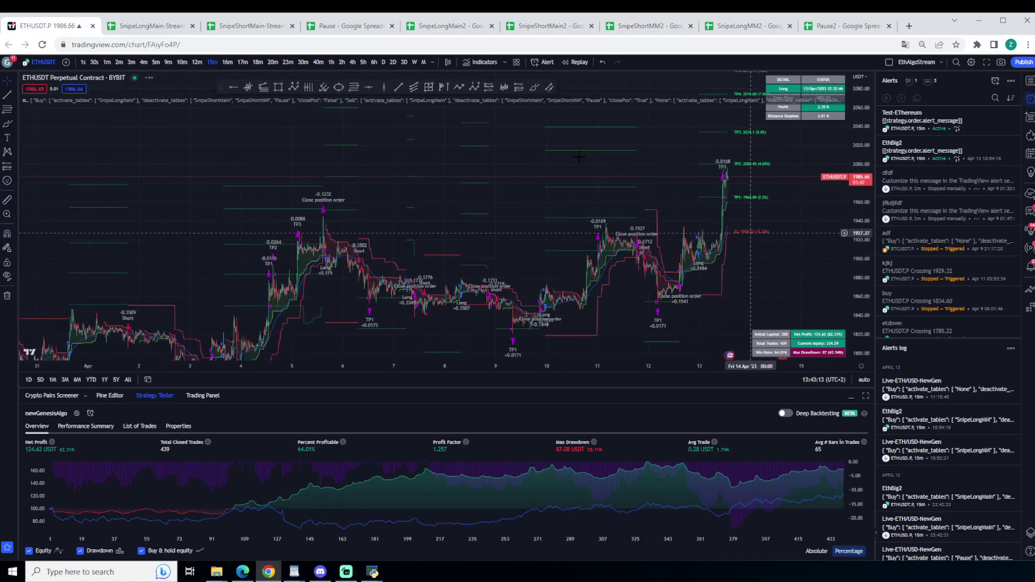
{"action": "scroll", "coordinate": [296, 259], "scroll_direction": "down", "scroll_amount": 2}
{"action": "left_click", "coordinate": [785, 413]}
{"action": "left_click", "coordinate": [377, 413]}
{"action": "type", "text": "2020-10-21"}
{"action": "left_click", "coordinate": [527, 414]}
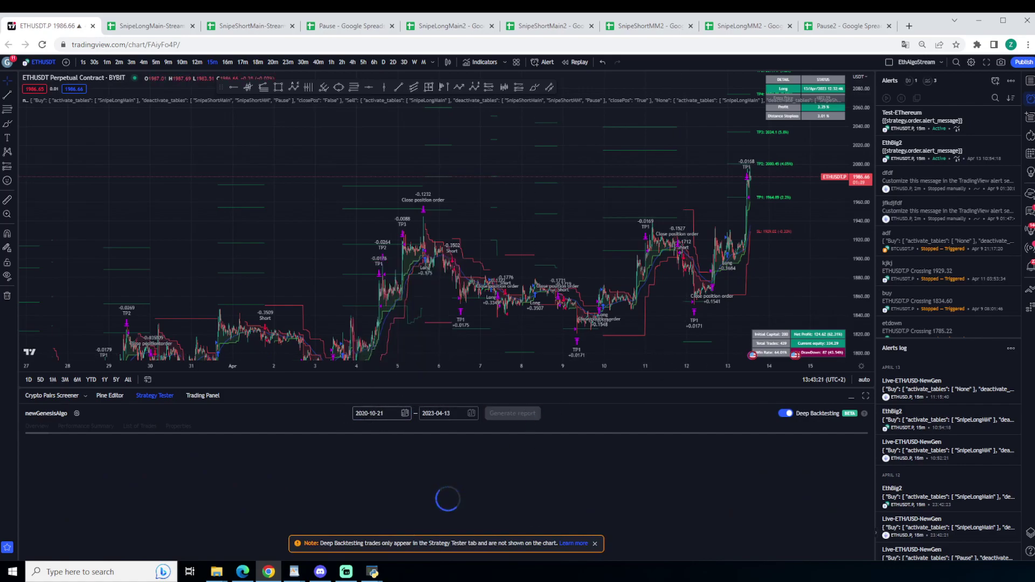
{"action": "left_click_drag", "start_coordinate": [857, 248], "coordinate": [858, 339]}
{"action": "scroll", "coordinate": [717, 351], "scroll_direction": "down", "scroll_amount": 5}
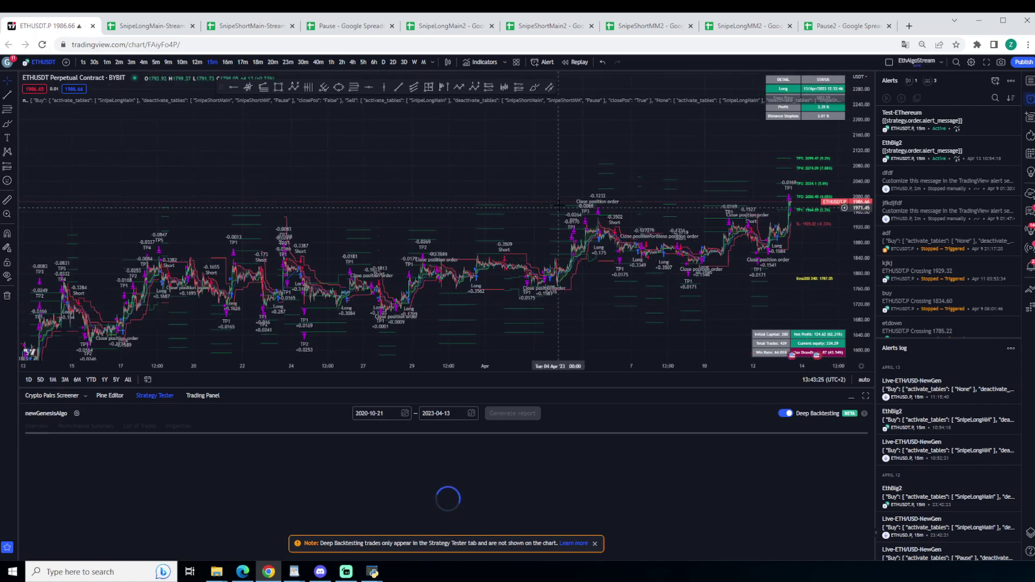
Step: Check the initial capital in newGenesisAlgo's strategy properties and close the settings unchanged
{"action": "left_click", "coordinate": [586, 216]}
{"action": "double_click", "coordinate": [587, 215]}
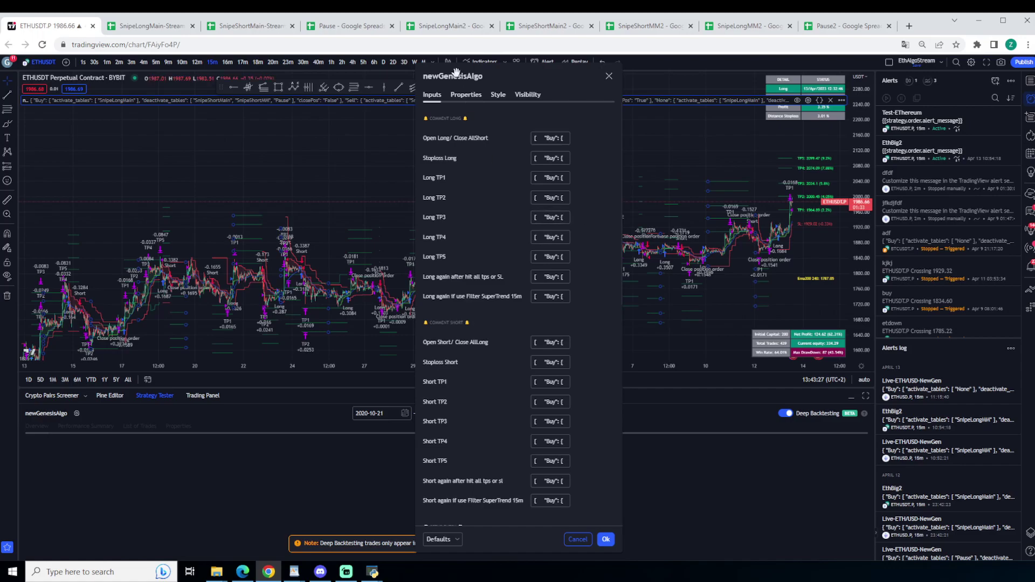
{"action": "left_click", "coordinate": [466, 94]}
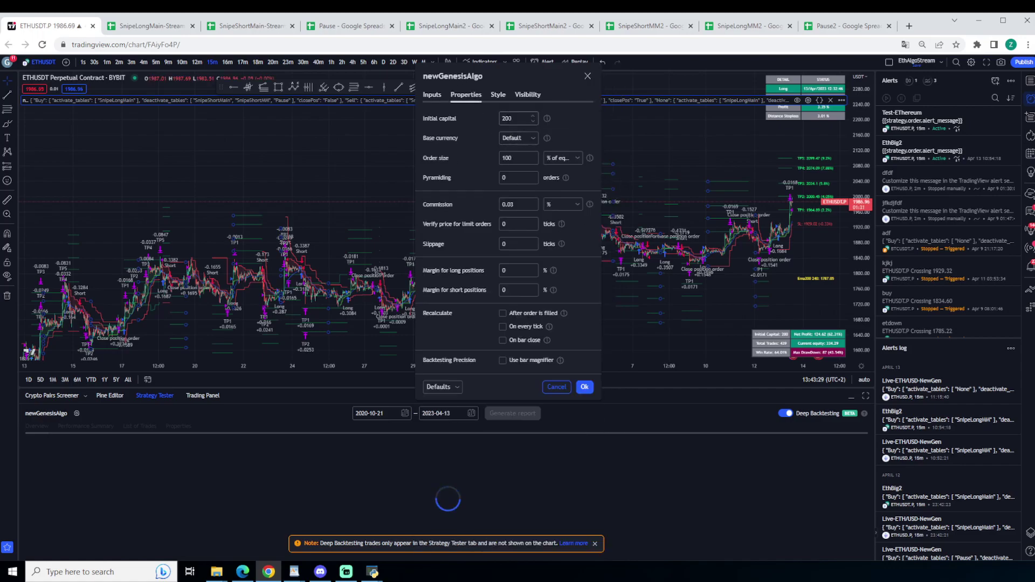
{"action": "left_click", "coordinate": [515, 118]}
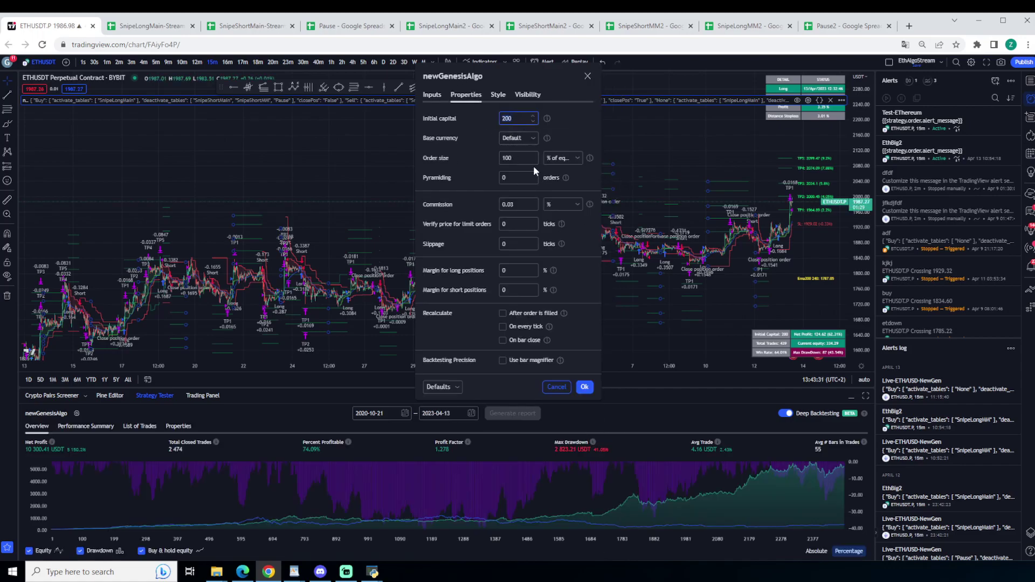
{"action": "left_click", "coordinate": [562, 77]}
{"action": "left_click", "coordinate": [587, 77]}
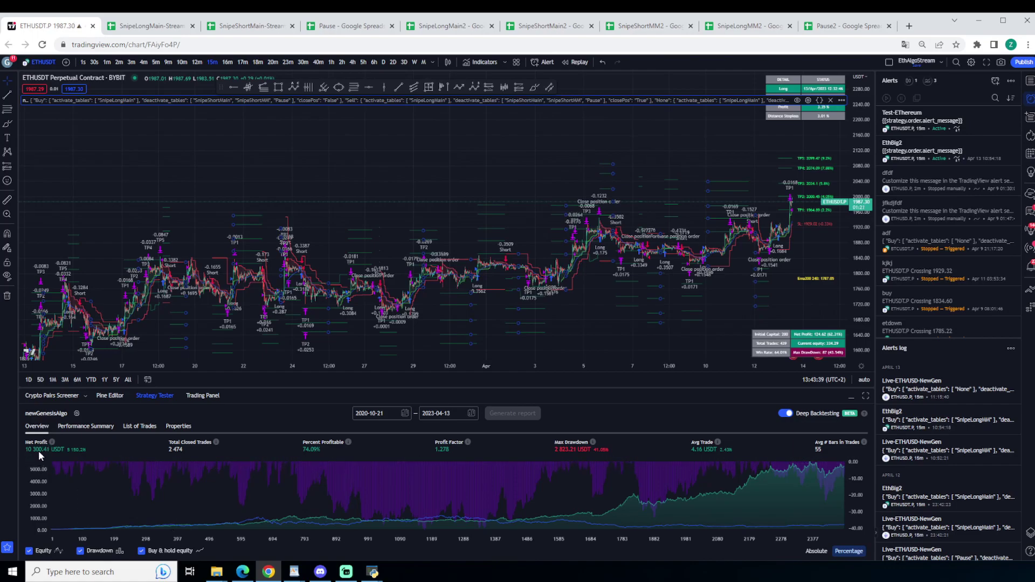
Step: Reopen newGenesisAlgo's strategy properties and examine the commission setting used for the backtest
{"action": "double_click", "coordinate": [545, 301]}
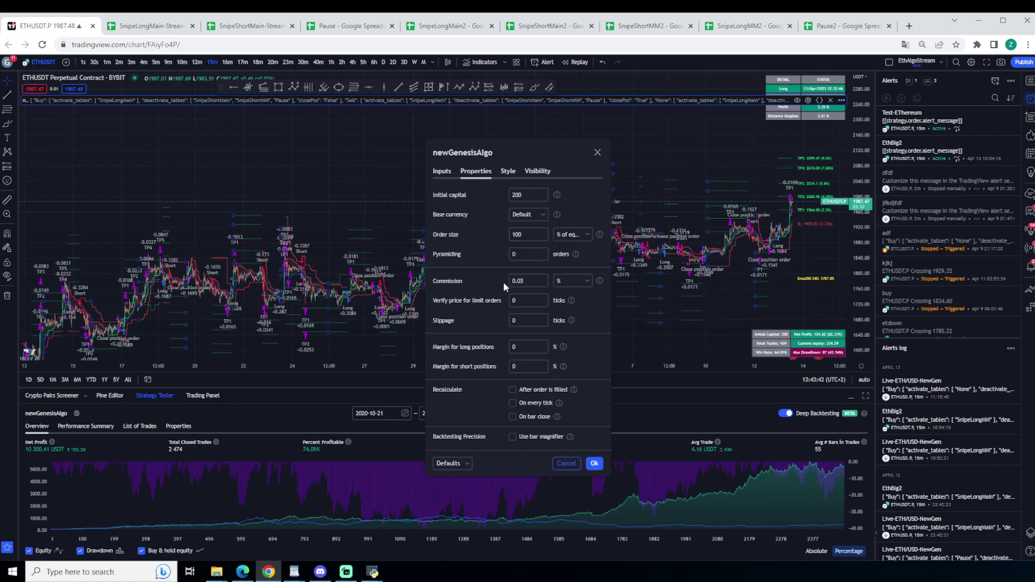
{"action": "left_click_drag", "start_coordinate": [535, 282], "coordinate": [499, 282]}
{"action": "left_click", "coordinate": [466, 280]}
{"action": "double_click", "coordinate": [530, 280]}
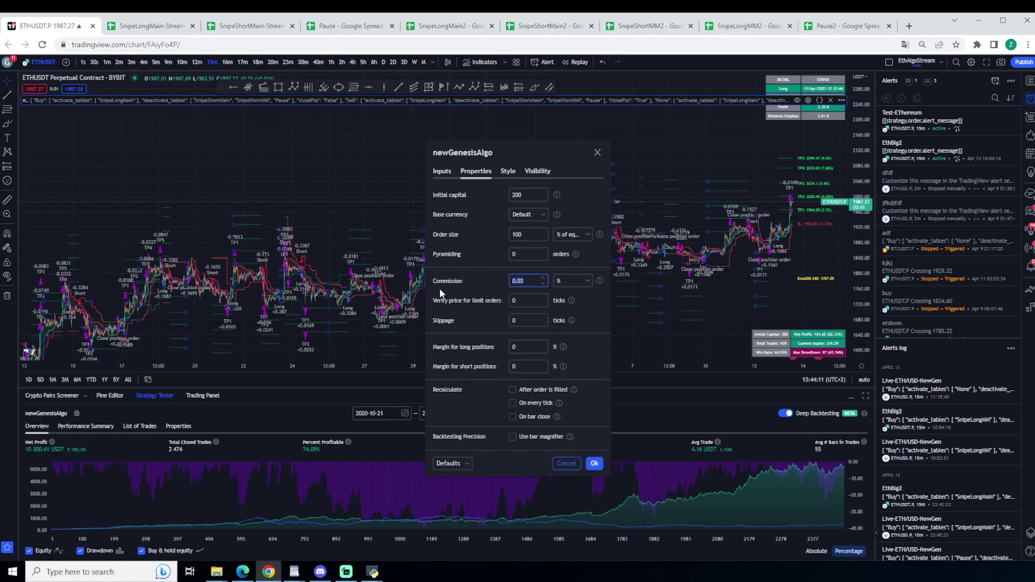